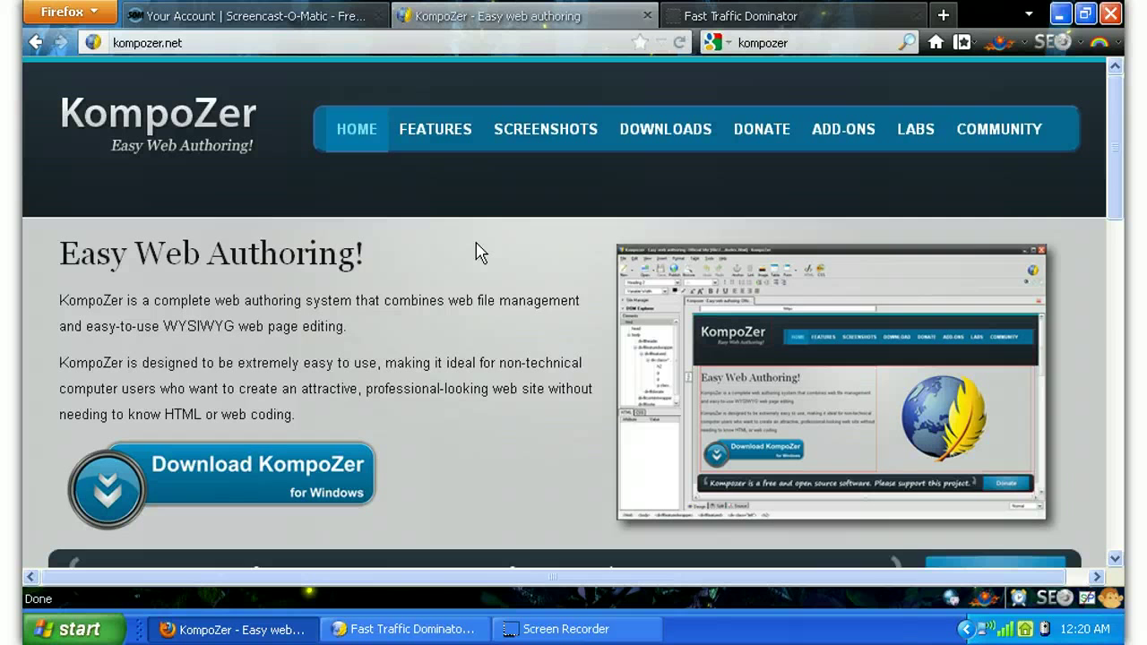
Highlight the kompozer.net web address, clear the selection, and minimize the browser to show the desktop.
{"action": "left_click", "coordinate": [182, 42]}
{"action": "left_click_drag", "start_coordinate": [182, 42], "coordinate": [112, 43]}
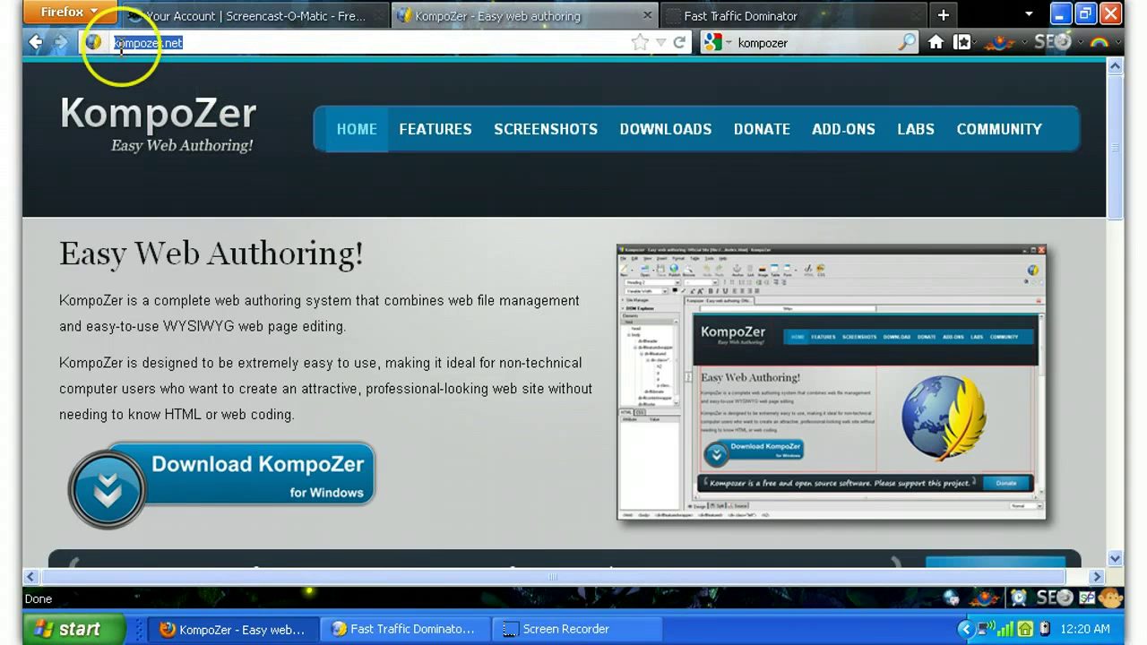
{"action": "left_click", "coordinate": [583, 289]}
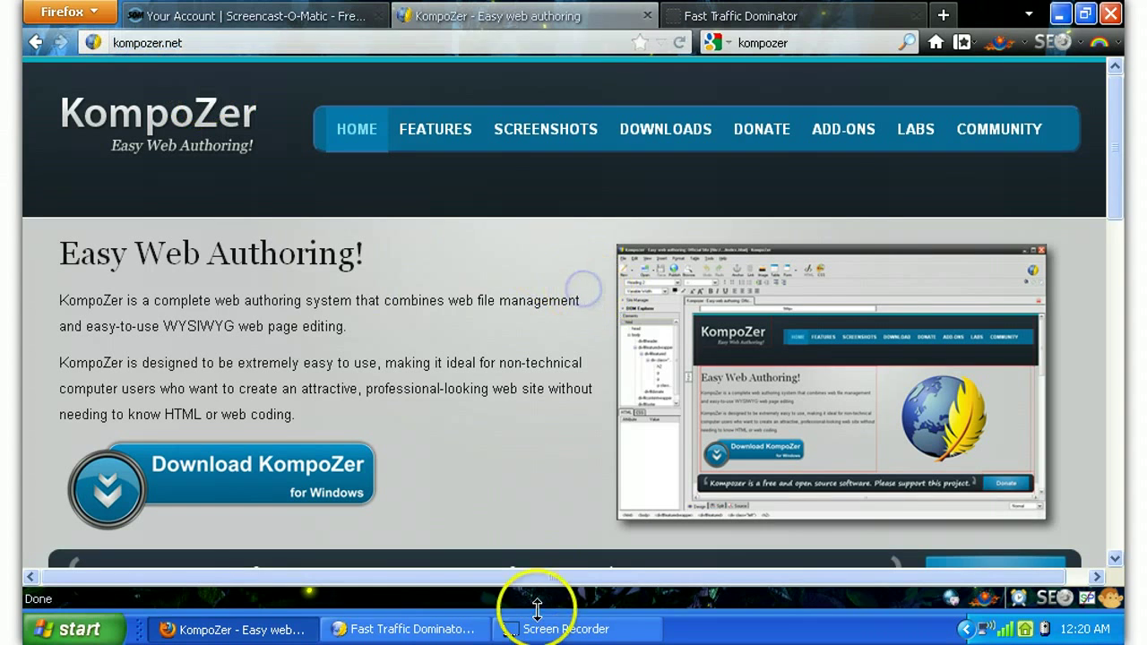
{"action": "left_click", "coordinate": [246, 630]}
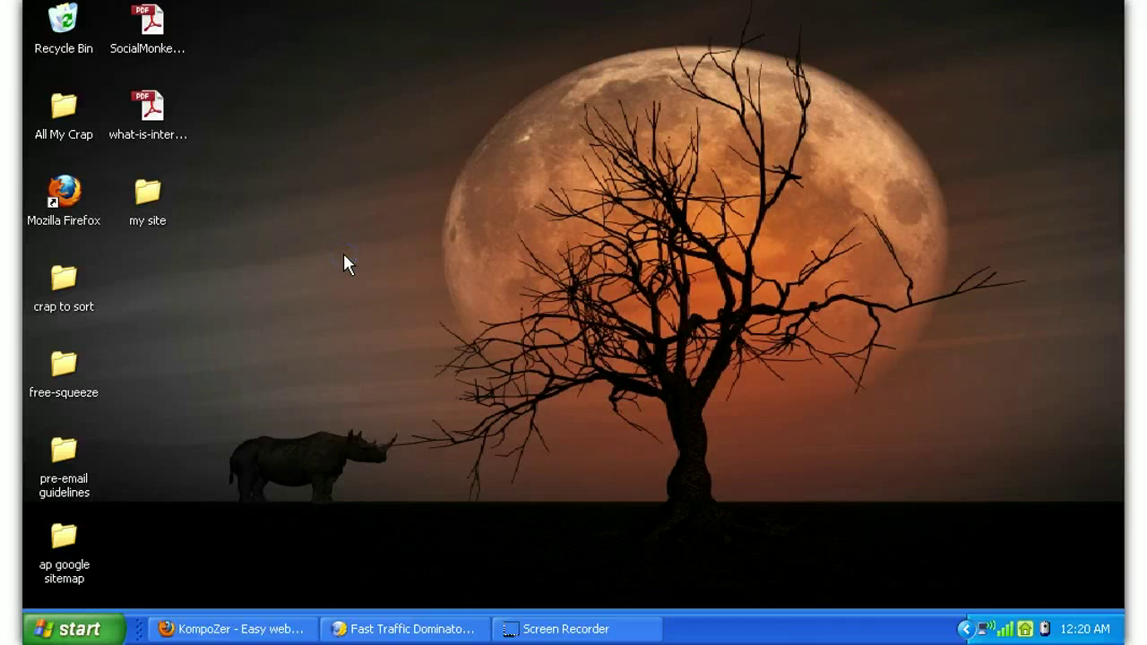
Create a new folder on the desktop, keeping its default name.
{"action": "right_click", "coordinate": [240, 237]}
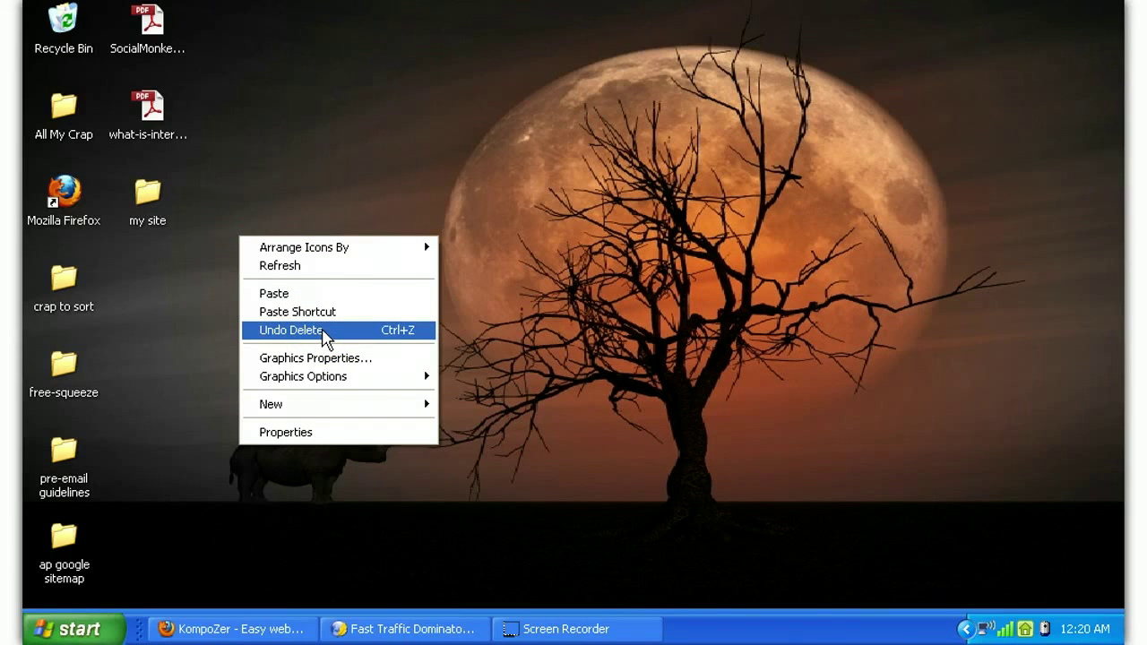
{"action": "mouse_move", "coordinate": [366, 404]}
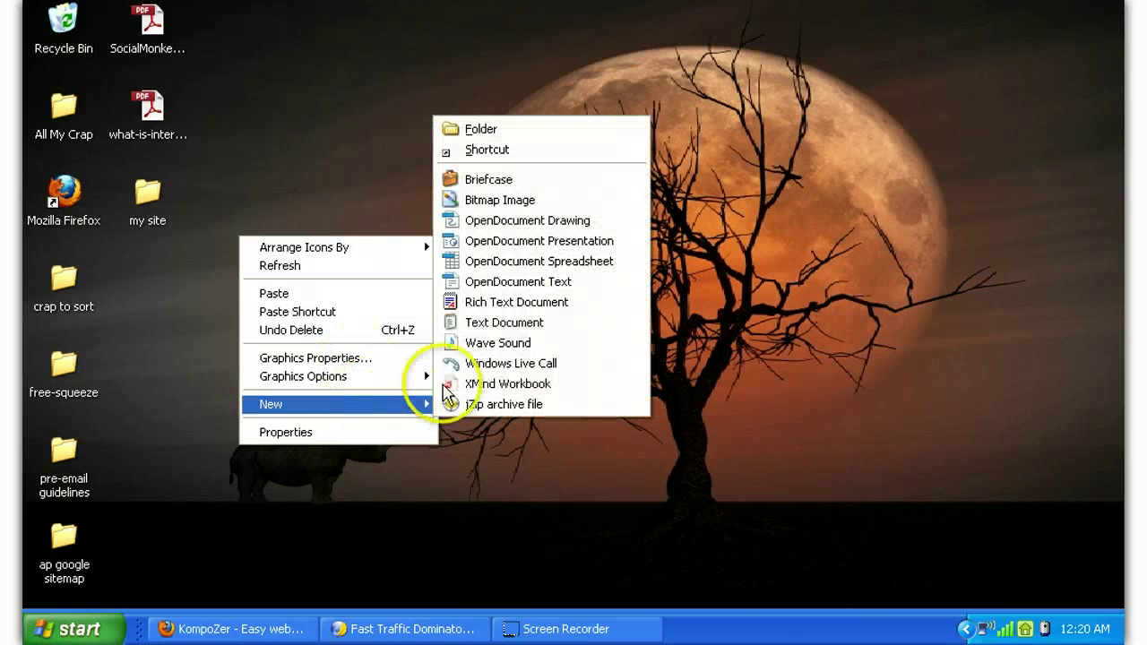
{"action": "left_click", "coordinate": [562, 135]}
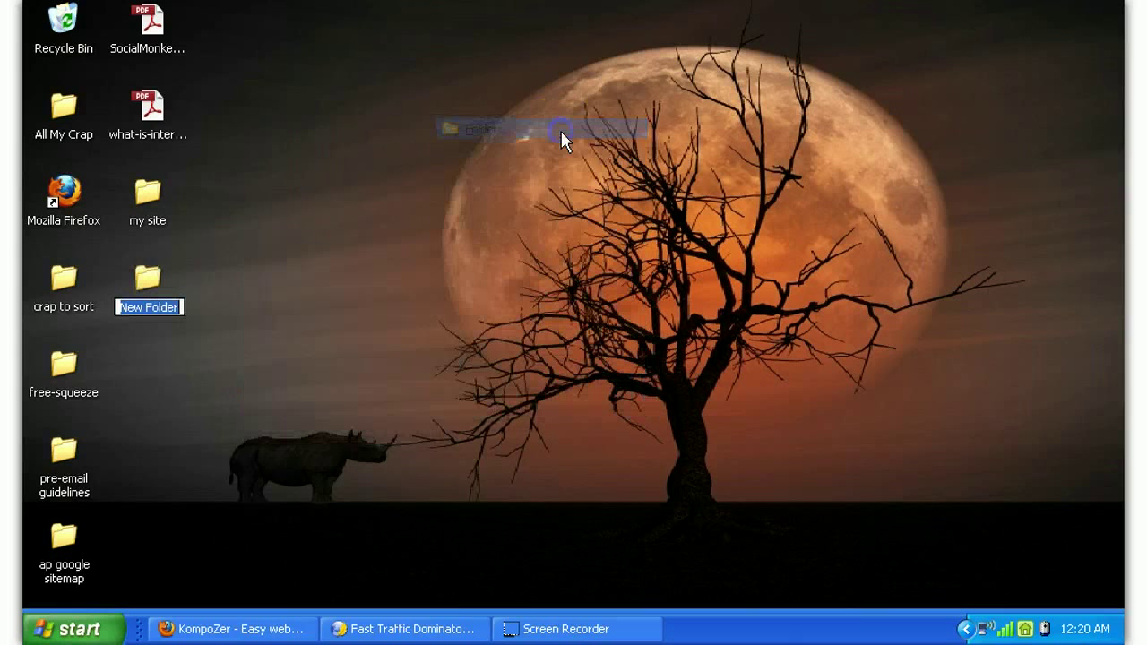
{"action": "left_click", "coordinate": [313, 325]}
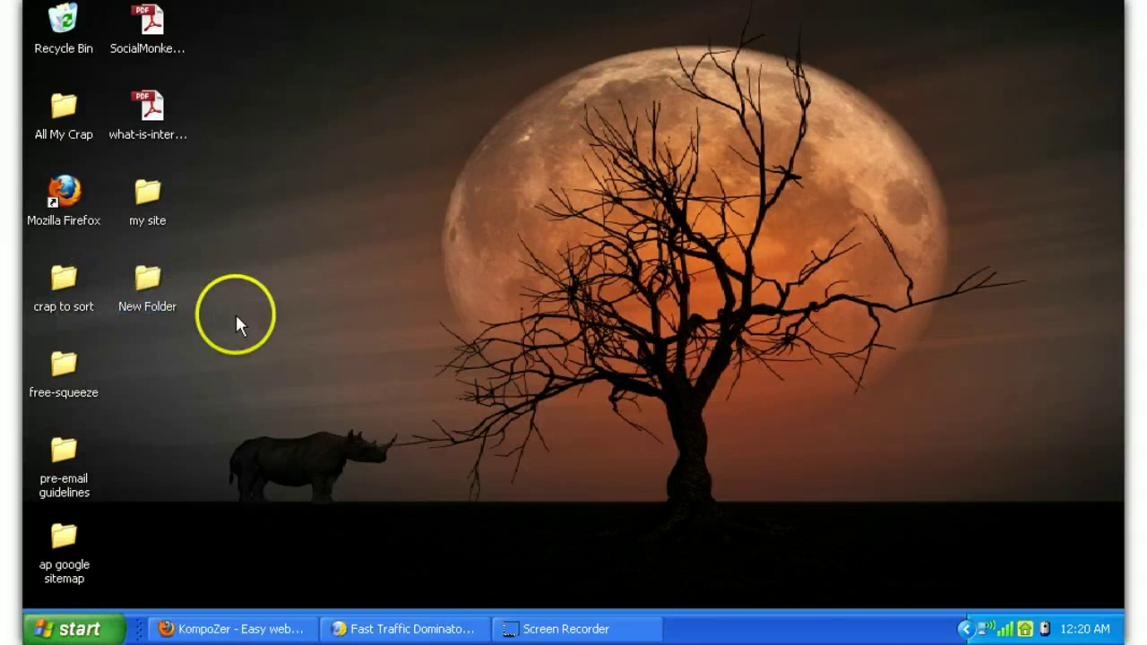
Delete the New Folder from the desktop.
{"action": "right_click", "coordinate": [152, 274]}
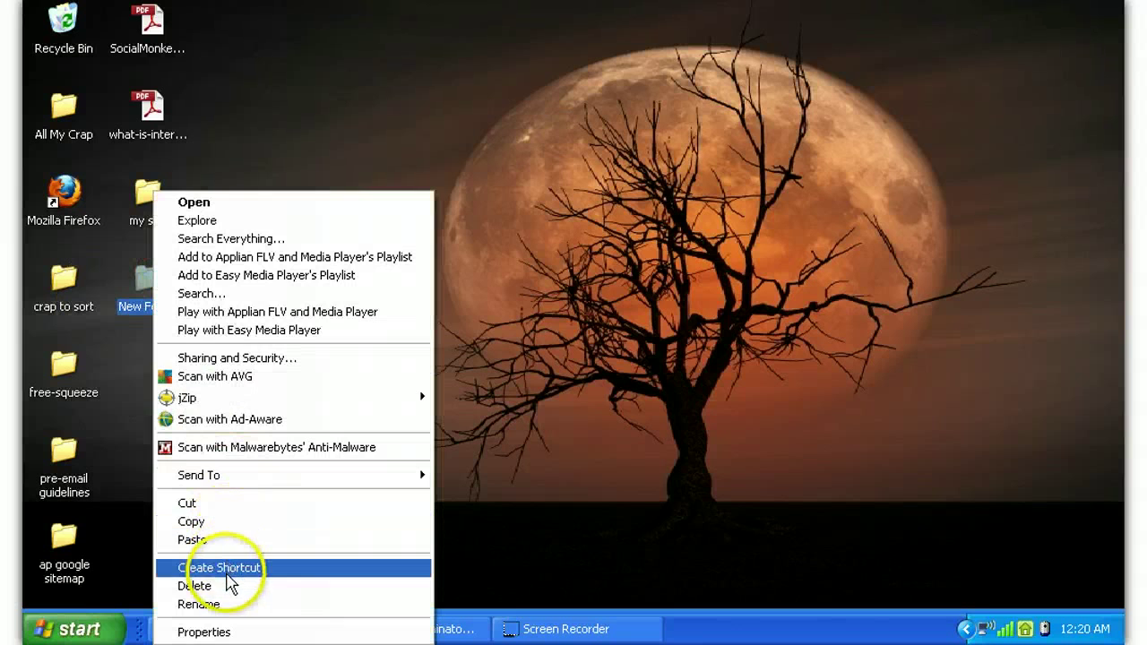
{"action": "left_click", "coordinate": [229, 586]}
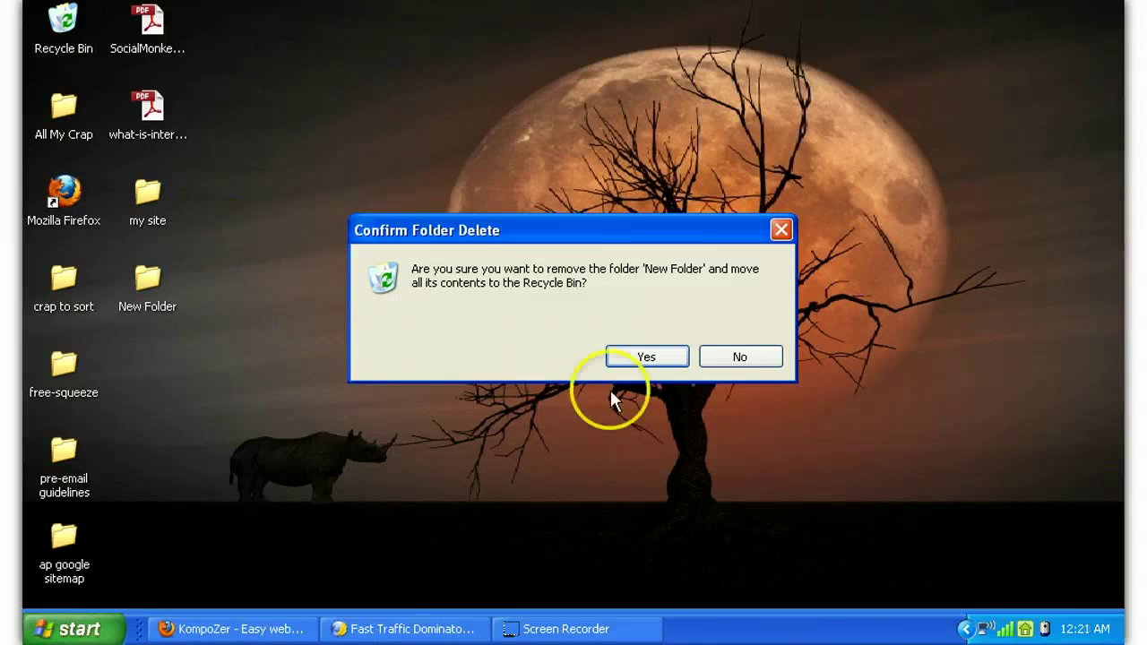
{"action": "left_click", "coordinate": [645, 357]}
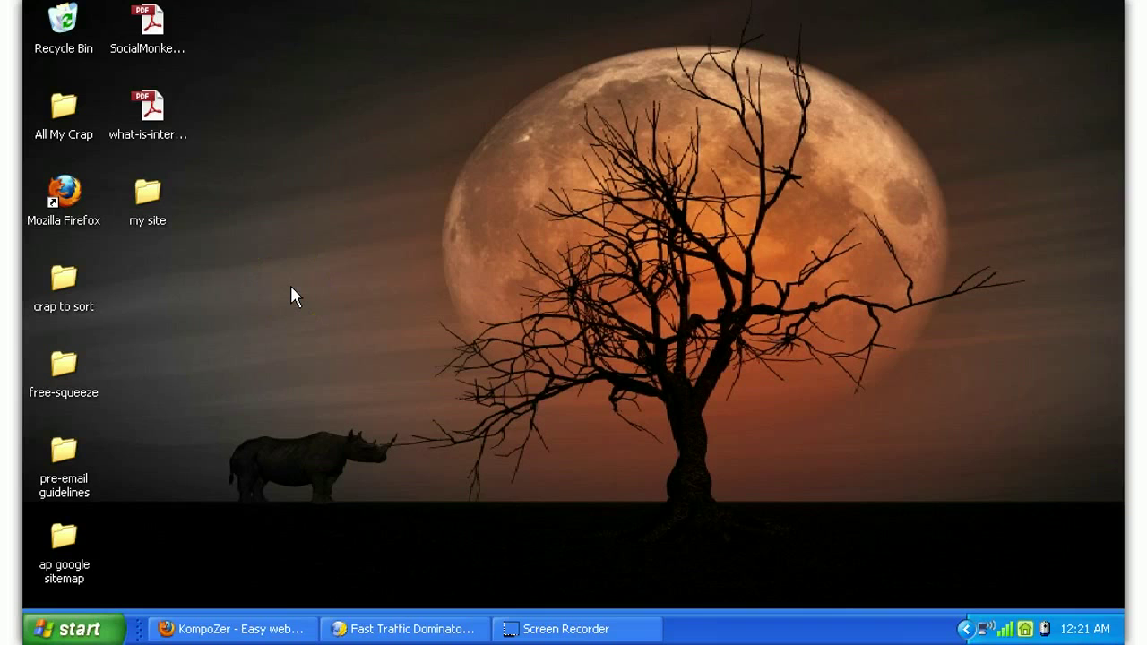
Open the my site folder on the desktop and delete index.html from it.
{"action": "double_click", "coordinate": [148, 192]}
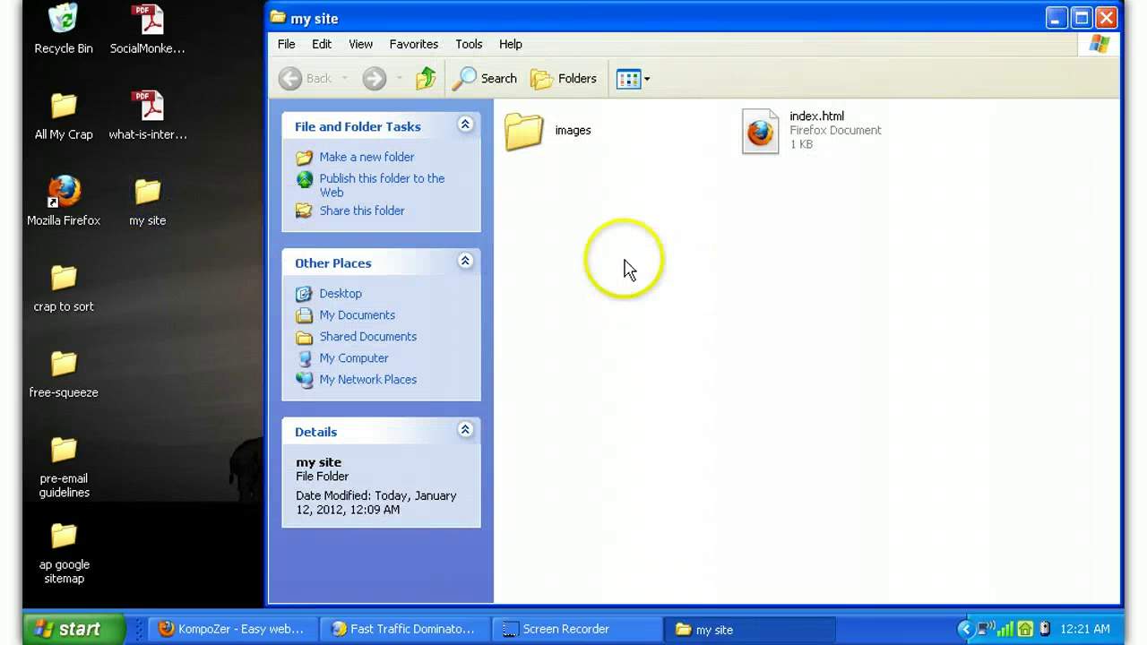
{"action": "right_click", "coordinate": [763, 139]}
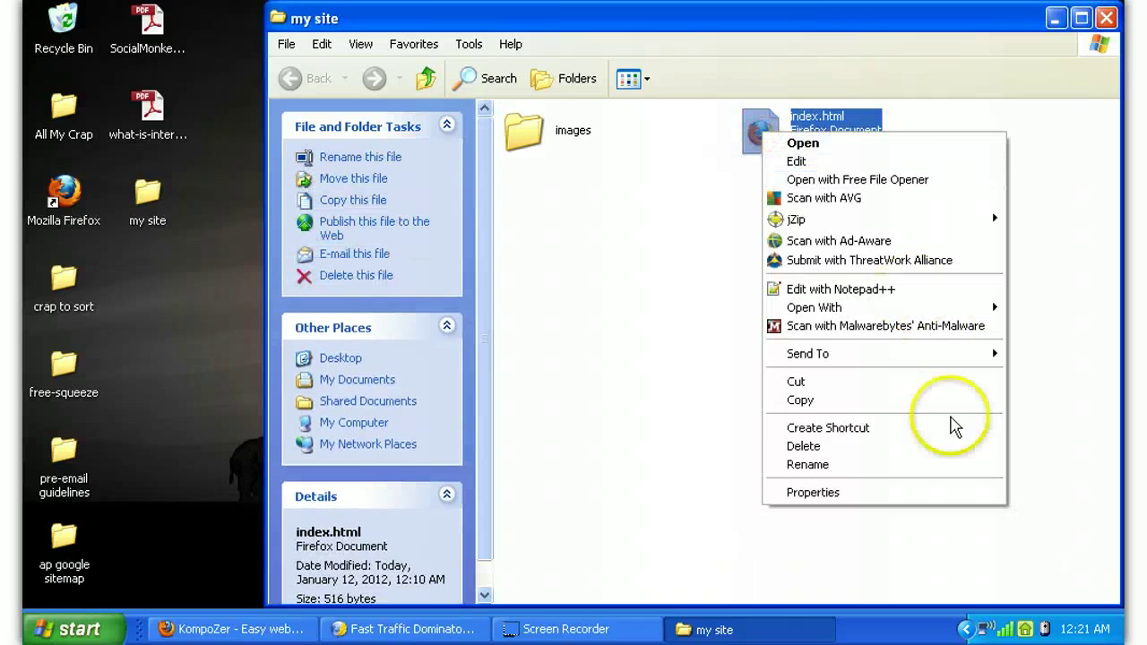
{"action": "left_click", "coordinate": [952, 445]}
{"action": "left_click", "coordinate": [647, 337]}
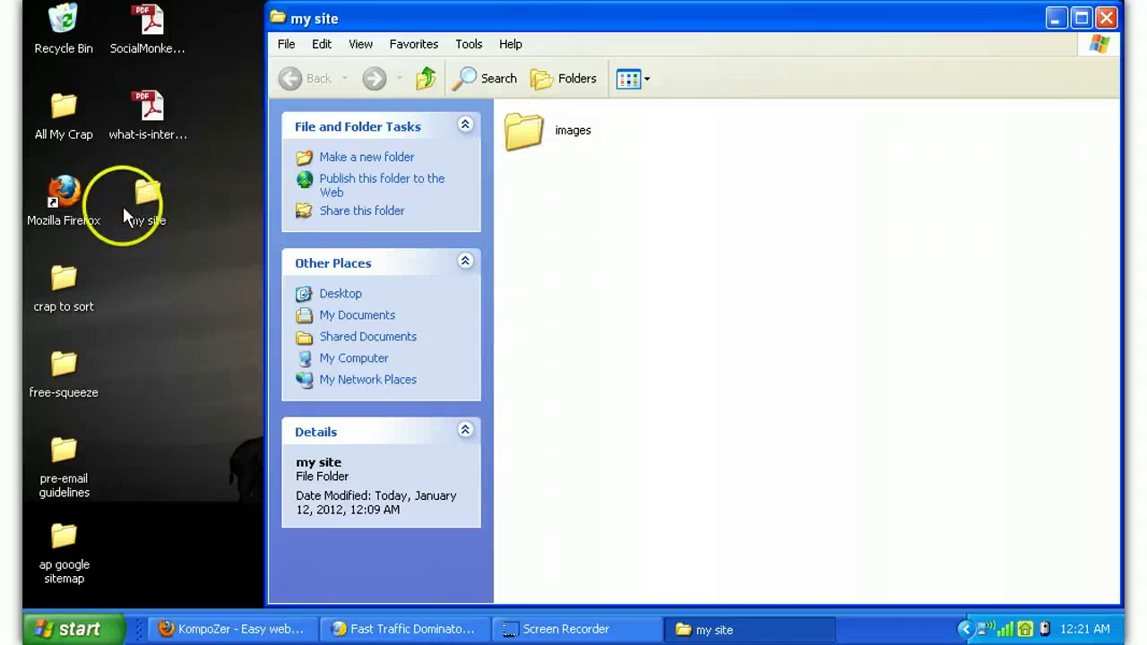
Open the images folder inside my site to view its picture files, and close the folder window.
{"action": "right_click", "coordinate": [637, 245]}
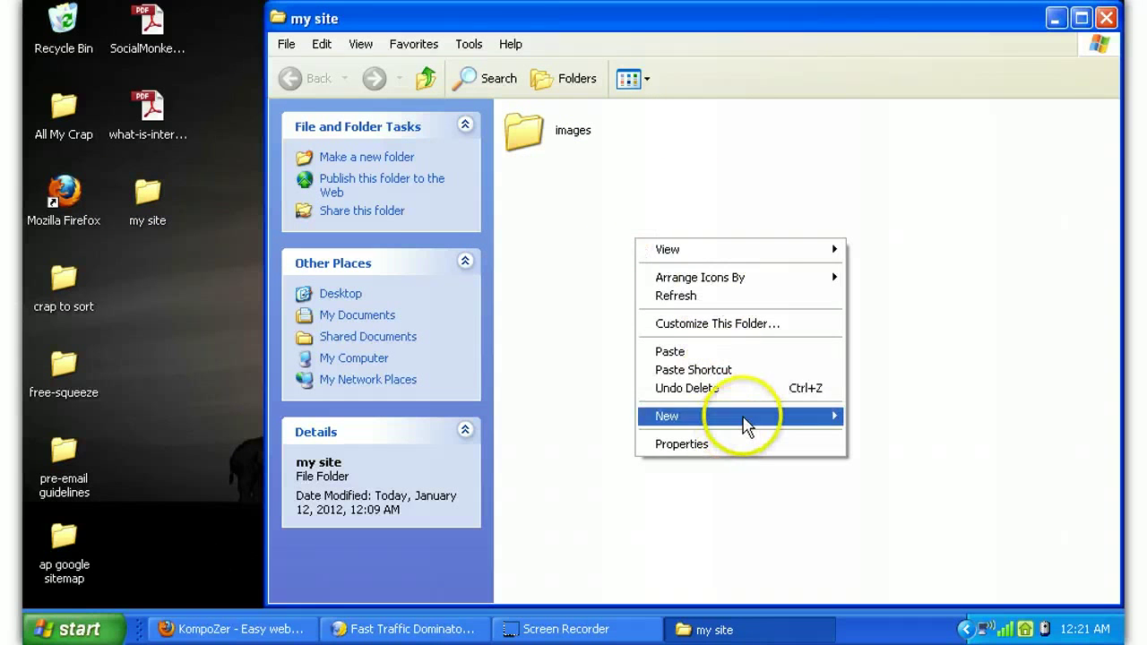
{"action": "left_click", "coordinate": [948, 141]}
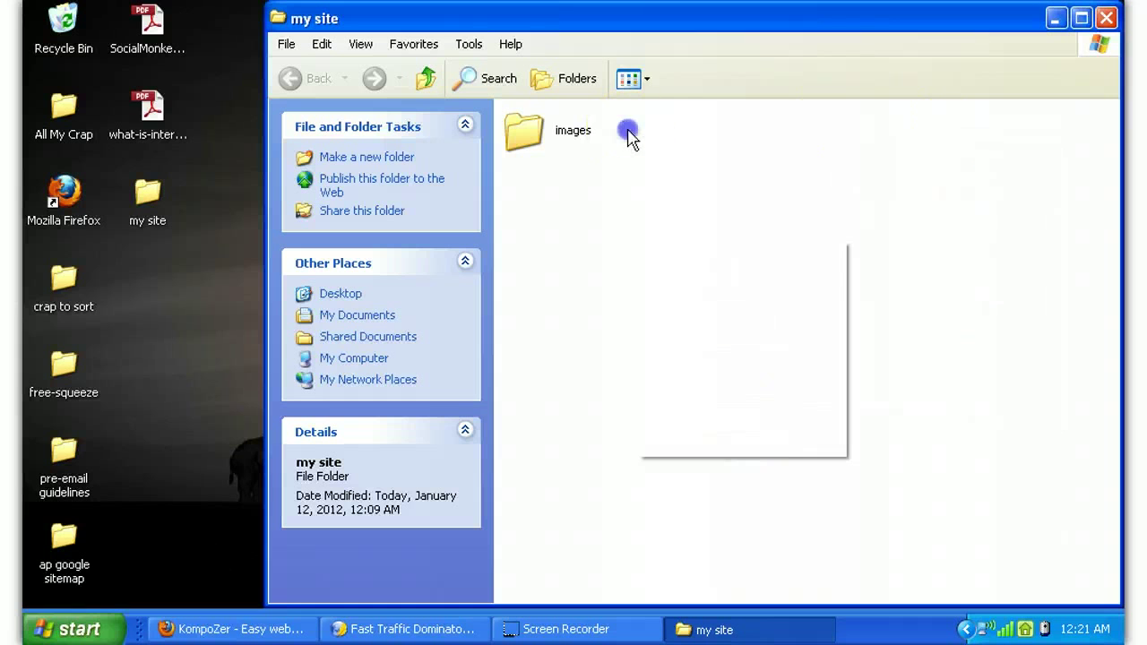
{"action": "left_click", "coordinate": [560, 134]}
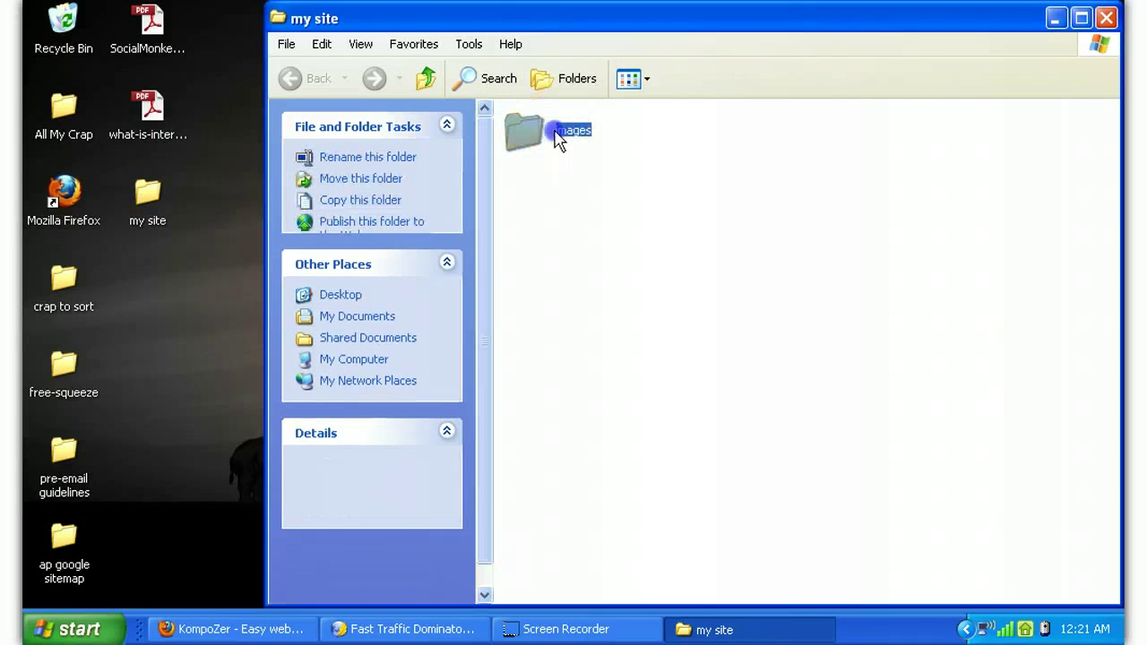
{"action": "left_click", "coordinate": [559, 218]}
{"action": "left_click", "coordinate": [526, 131]}
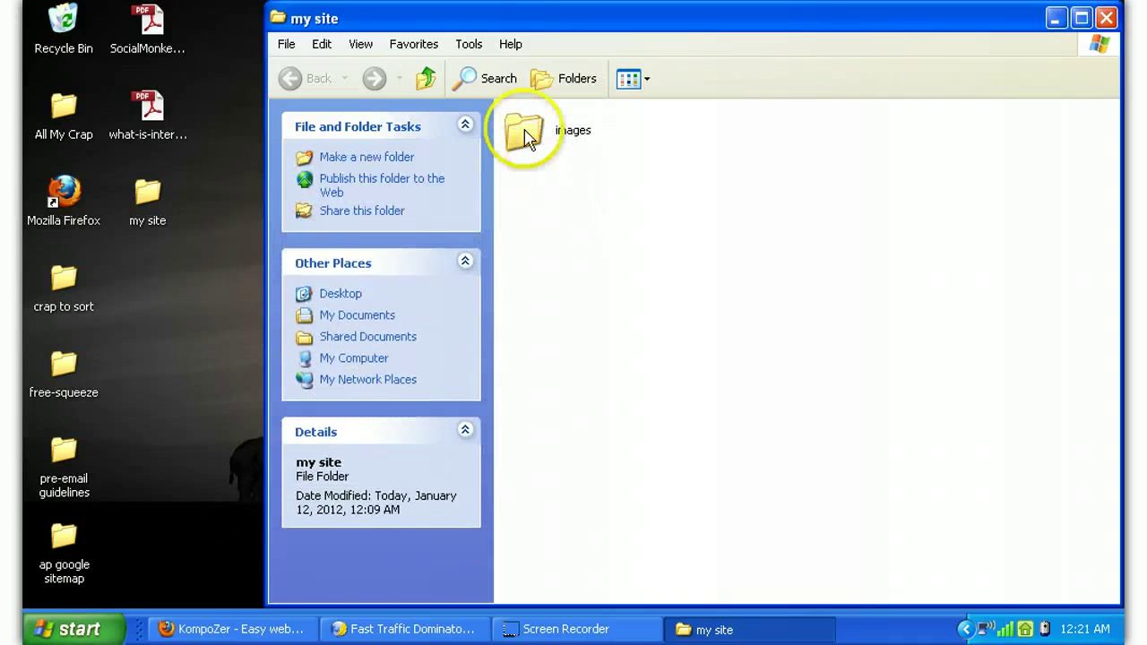
{"action": "double_click", "coordinate": [527, 133]}
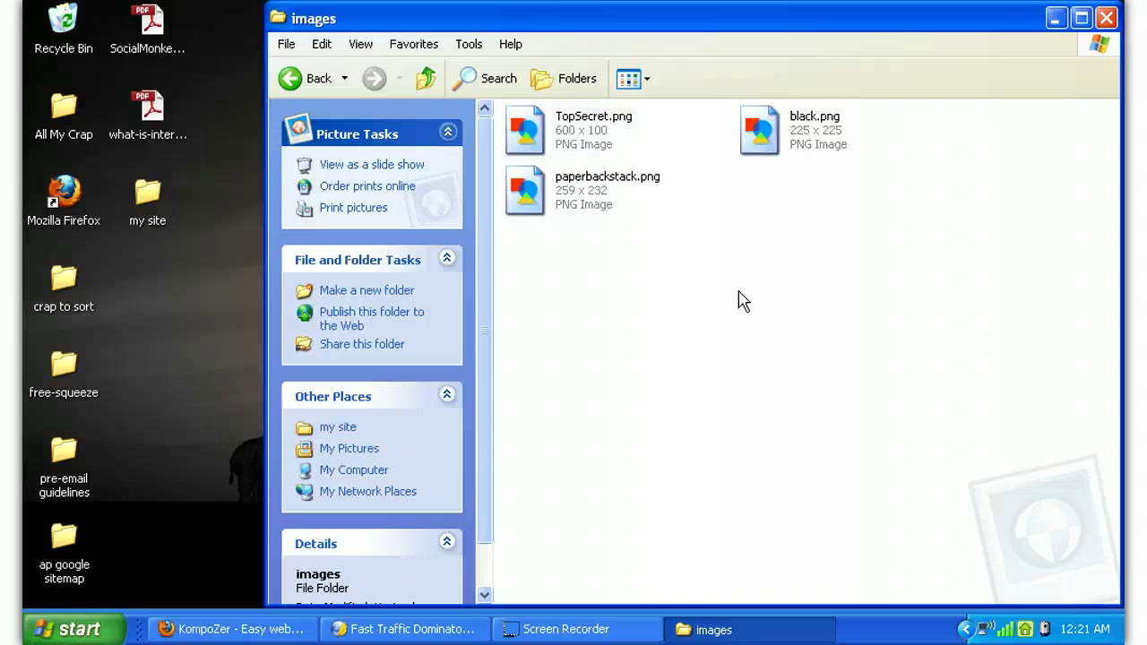
{"action": "left_click", "coordinate": [727, 297]}
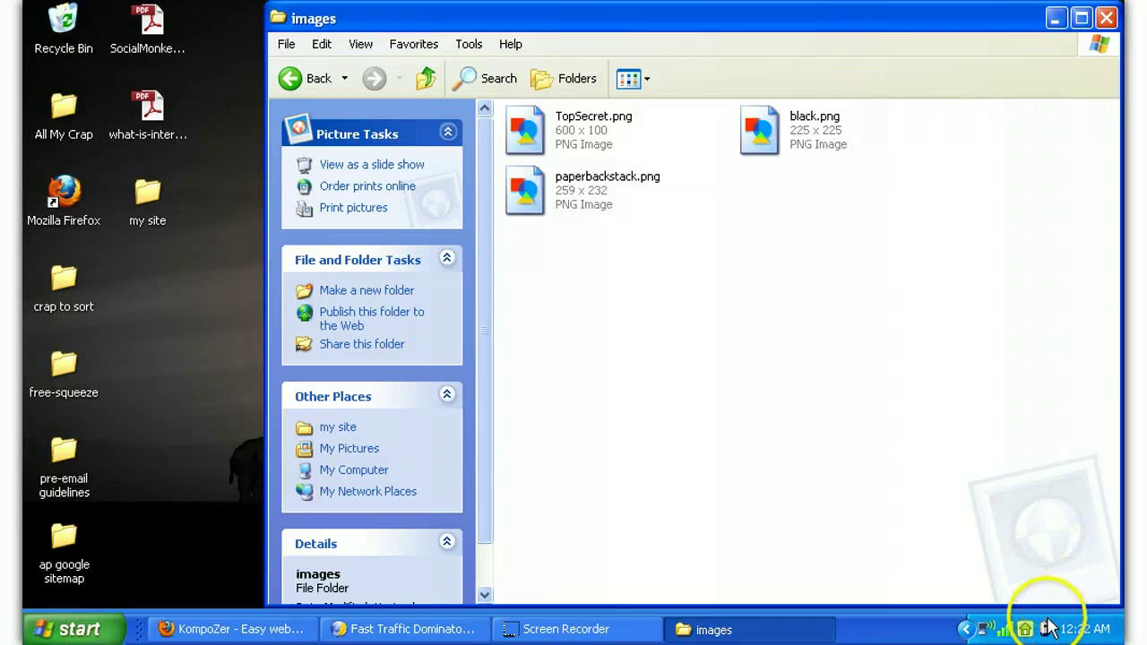
{"action": "mouse_move", "coordinate": [1046, 630]}
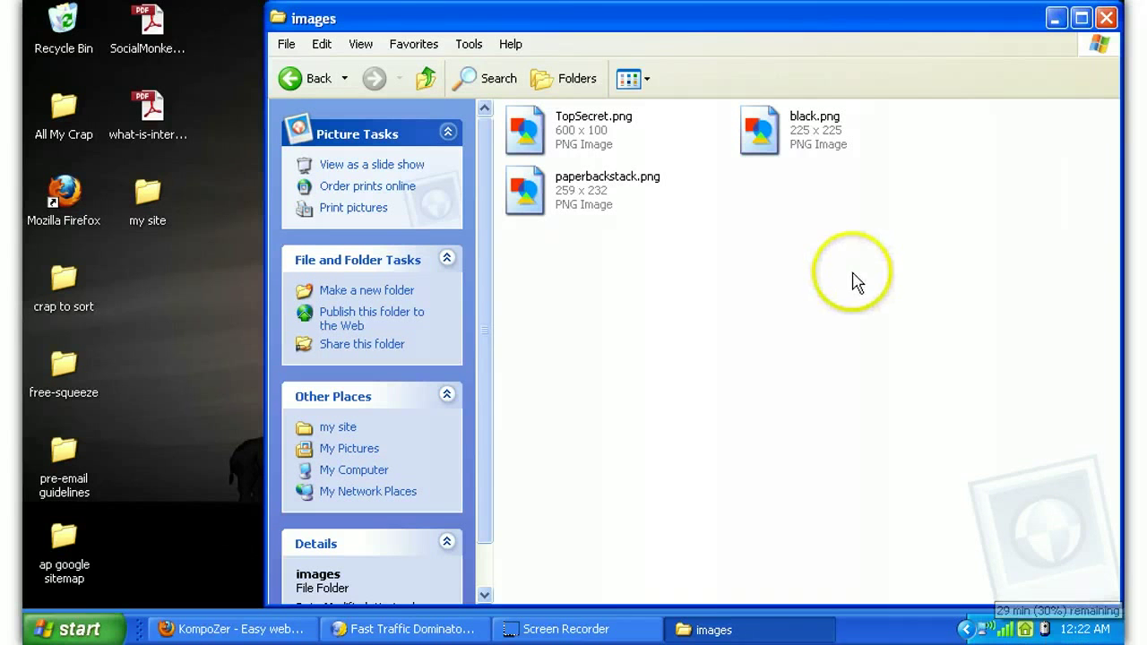
{"action": "left_click", "coordinate": [1109, 19]}
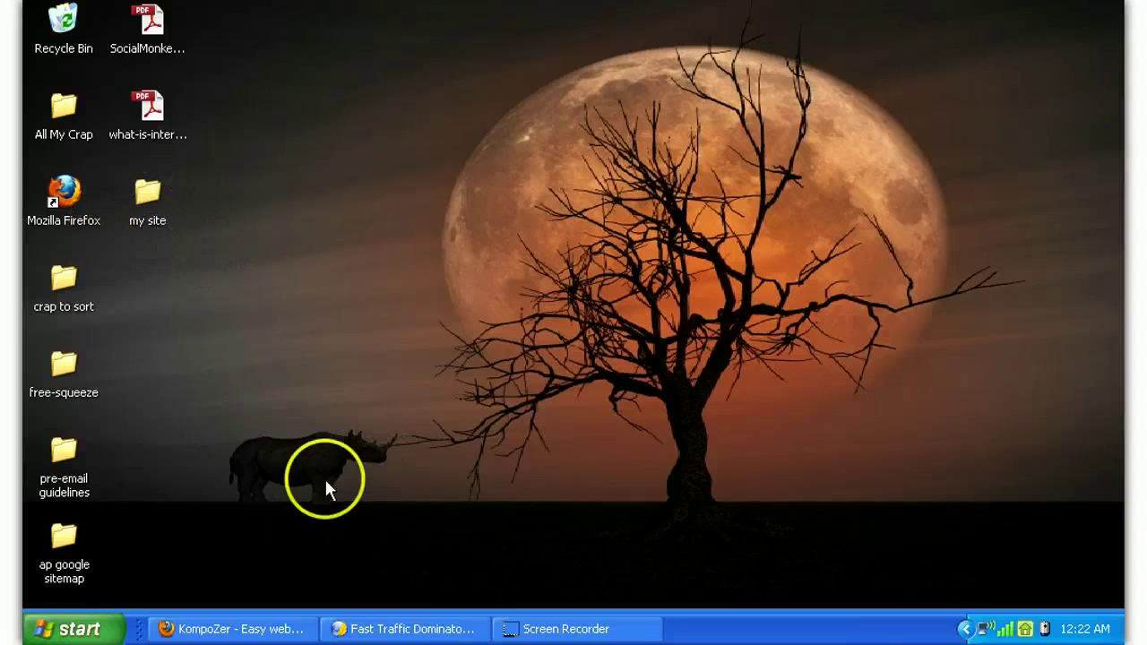
Switch to KompoZer and copy the red two-line headline below the image placeholder.
{"action": "left_click", "coordinate": [388, 624]}
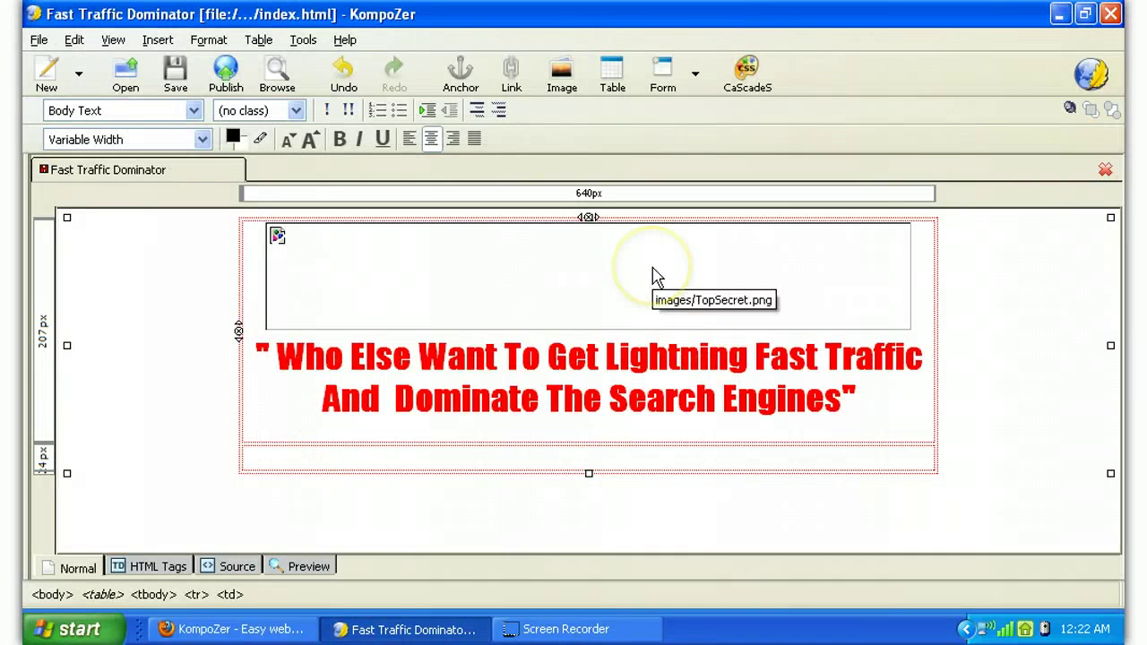
{"action": "left_click", "coordinate": [596, 271]}
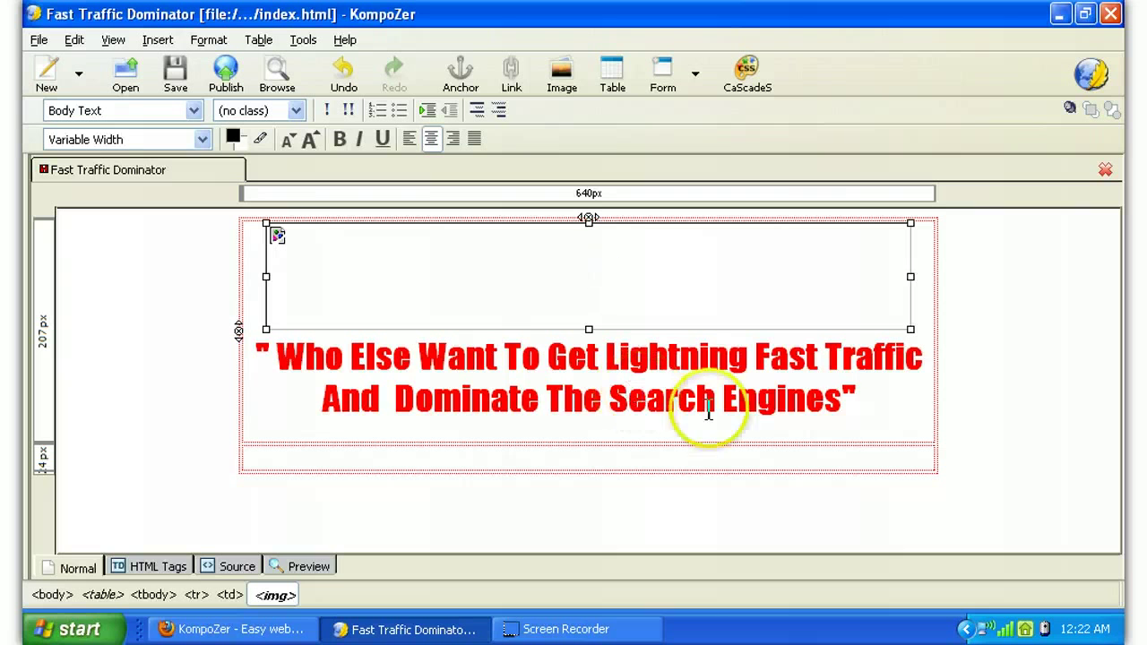
{"action": "left_click_drag", "start_coordinate": [869, 410], "coordinate": [255, 357]}
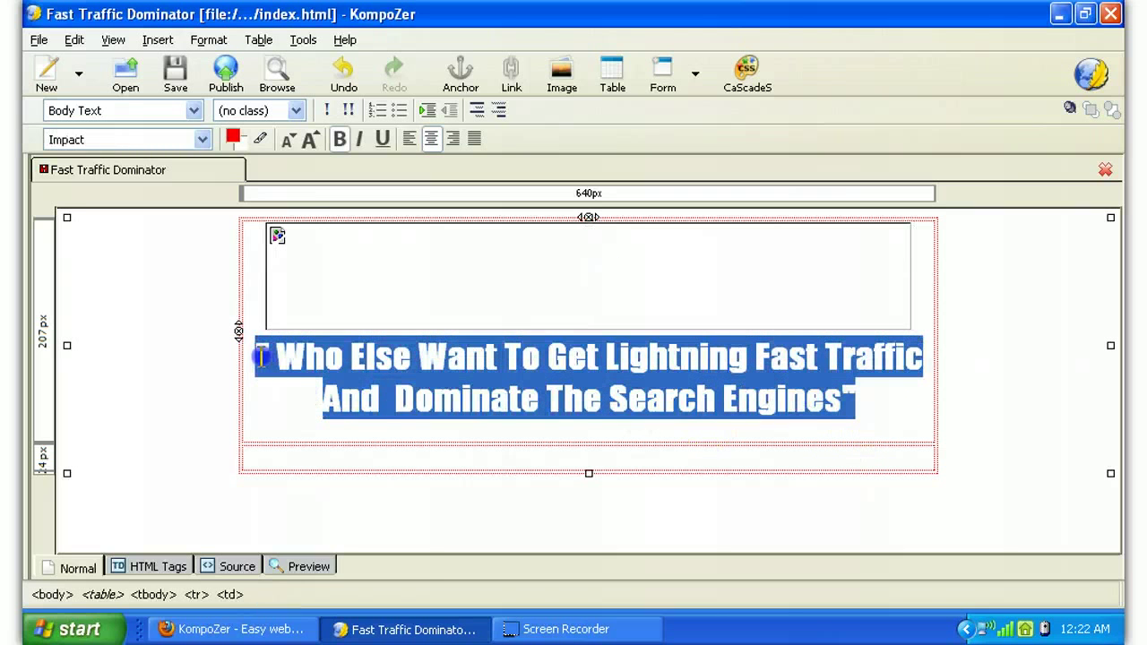
{"action": "right_click", "coordinate": [557, 377]}
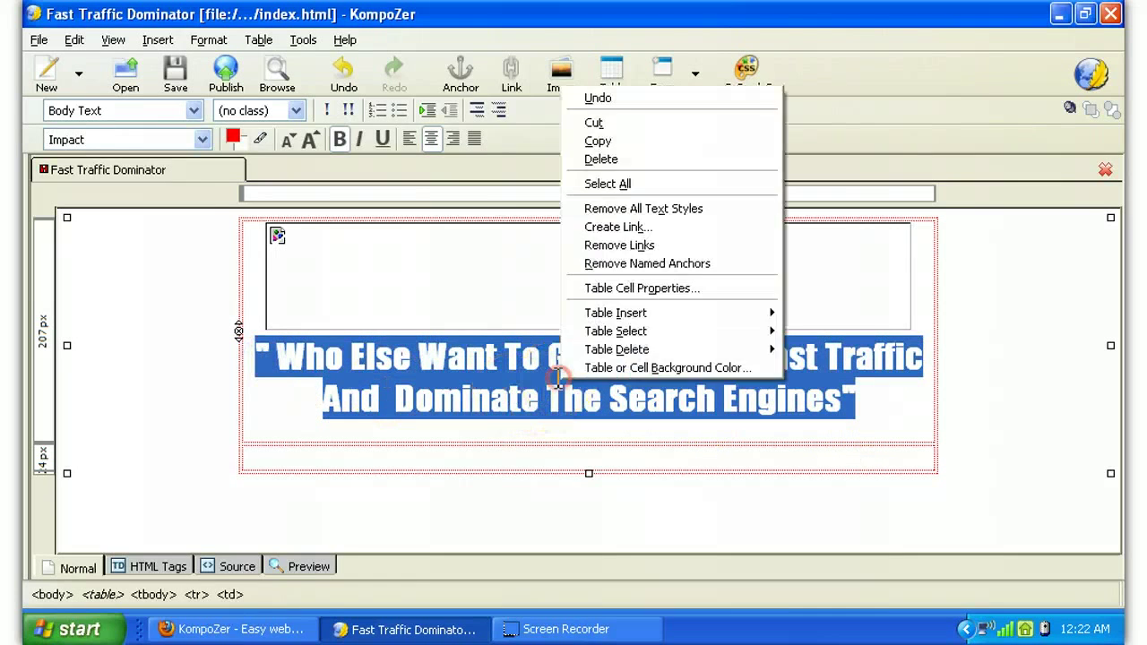
{"action": "left_click", "coordinate": [687, 148]}
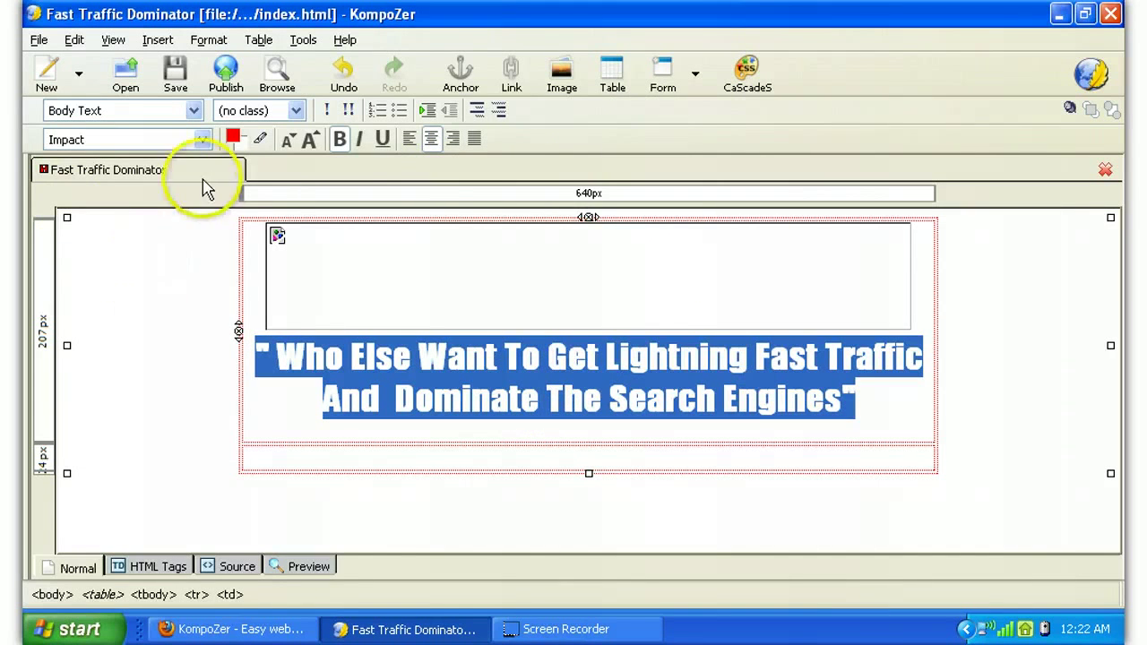
Close the Fast Traffic Dominator page without saving and insert a table with two rows and one column into the blank page.
{"action": "left_click", "coordinate": [1105, 170]}
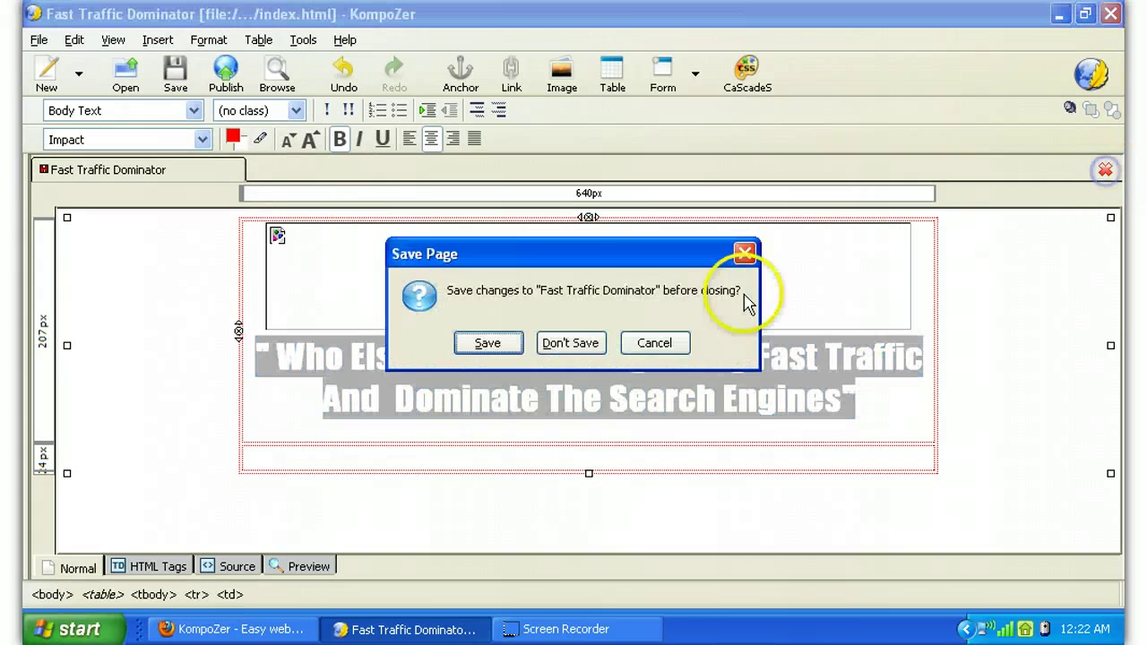
{"action": "left_click", "coordinate": [550, 342]}
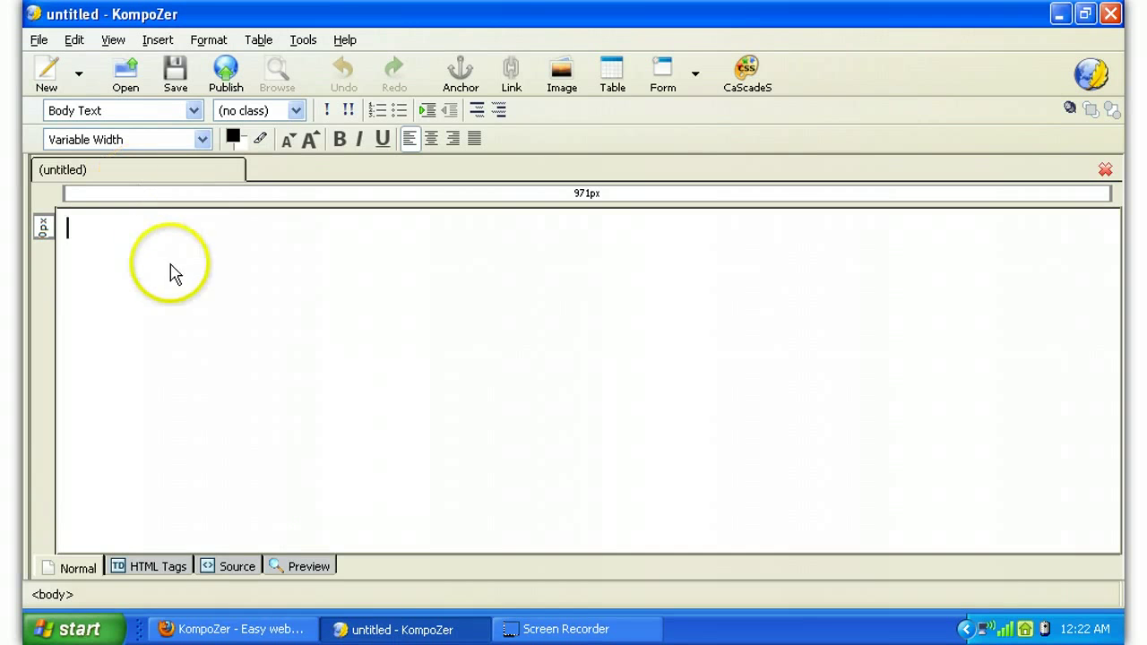
{"action": "left_click", "coordinate": [612, 80]}
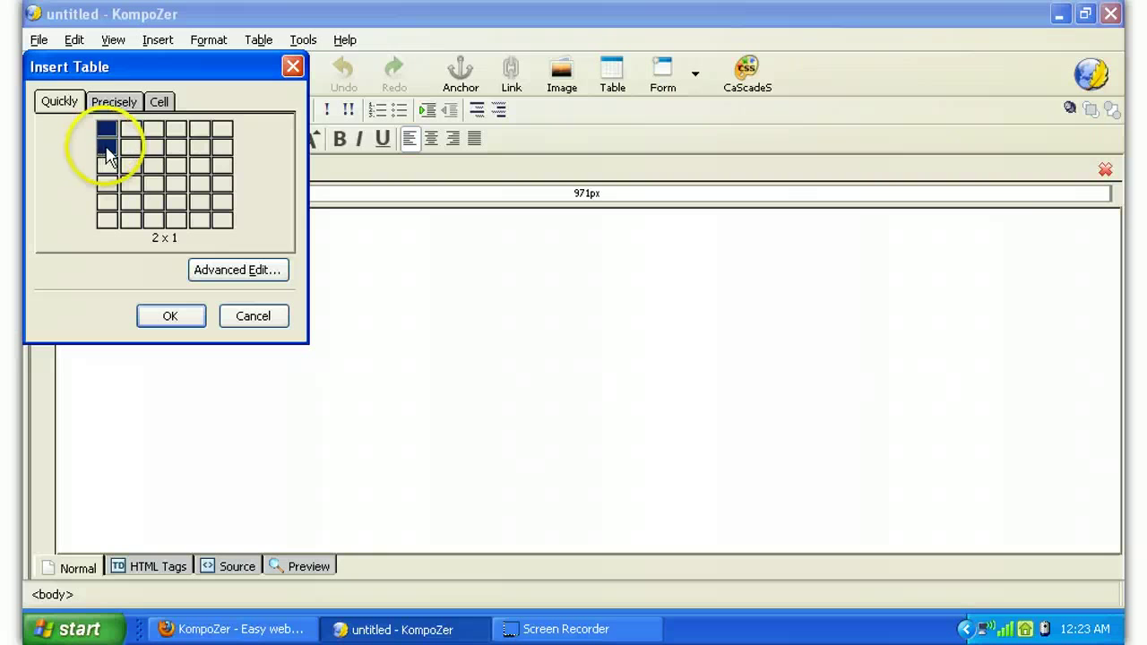
{"action": "left_click", "coordinate": [105, 150]}
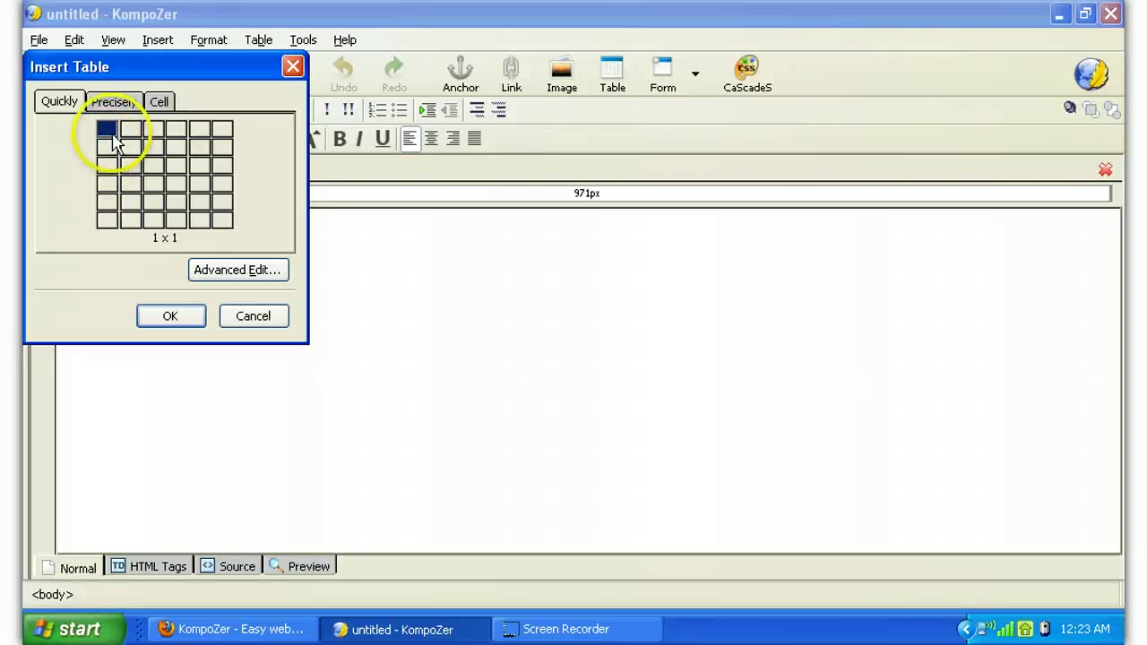
{"action": "left_click", "coordinate": [105, 151]}
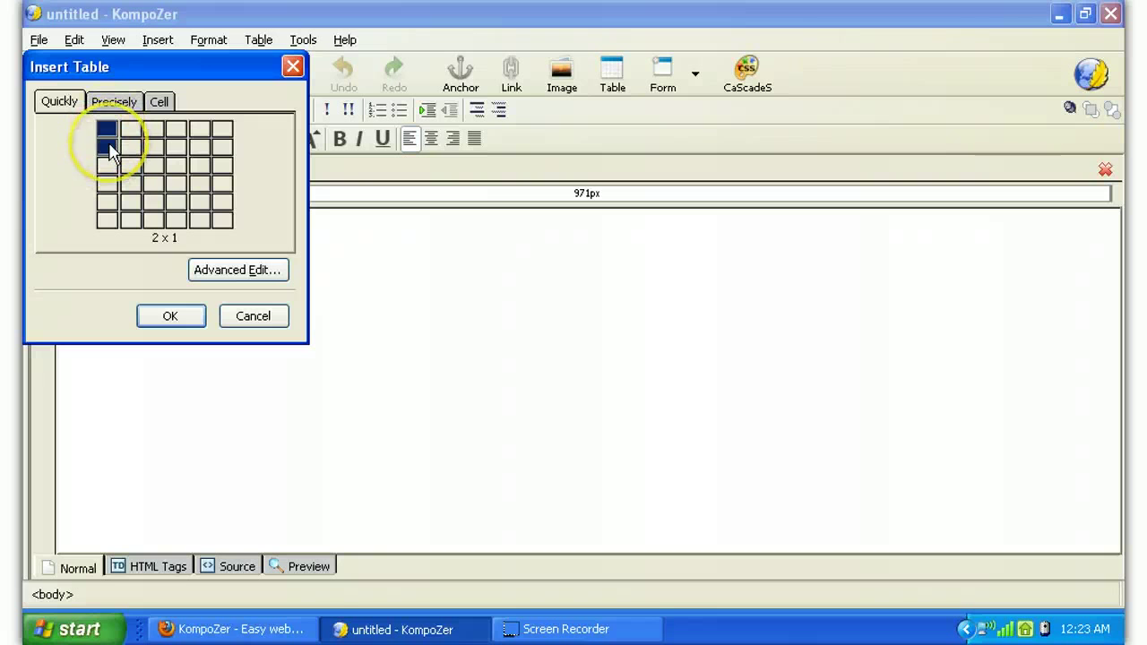
{"action": "left_click", "coordinate": [107, 149]}
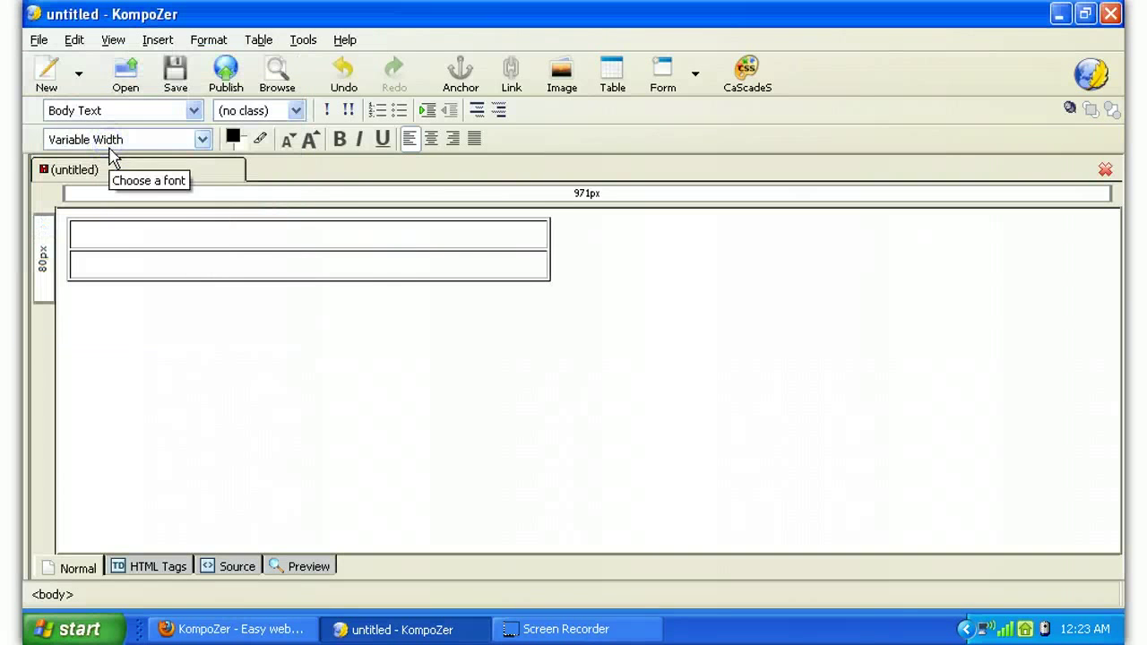
Open the properties of the two-row table and clear its cell padding and cell spacing values.
{"action": "left_click", "coordinate": [300, 276]}
{"action": "left_click", "coordinate": [313, 240]}
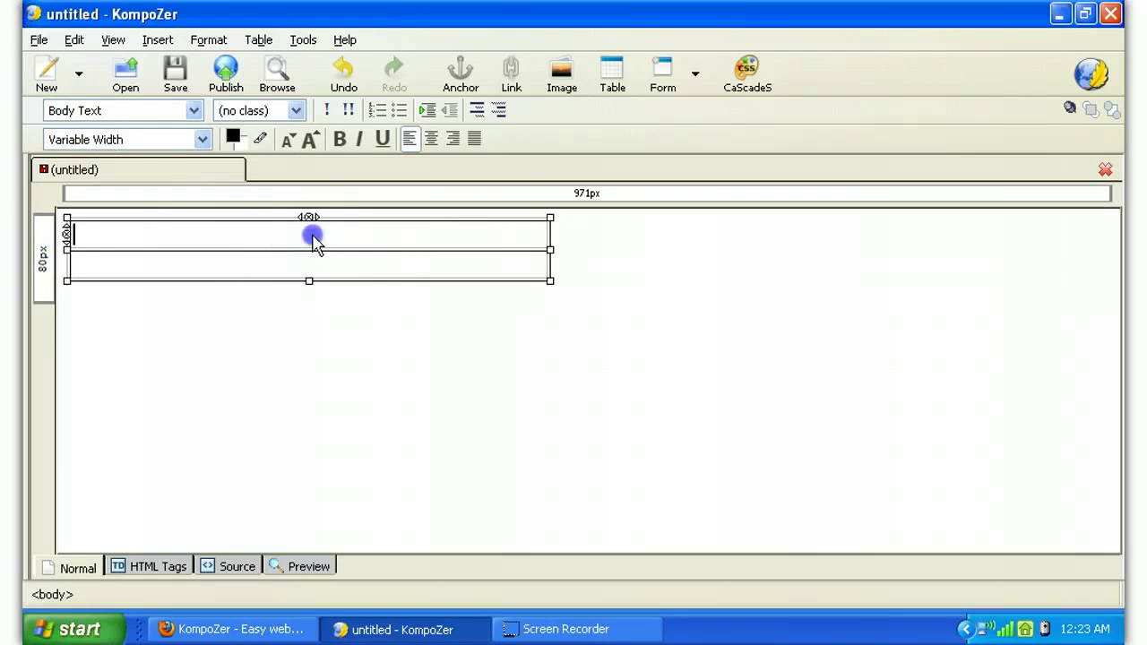
{"action": "left_click", "coordinate": [313, 242]}
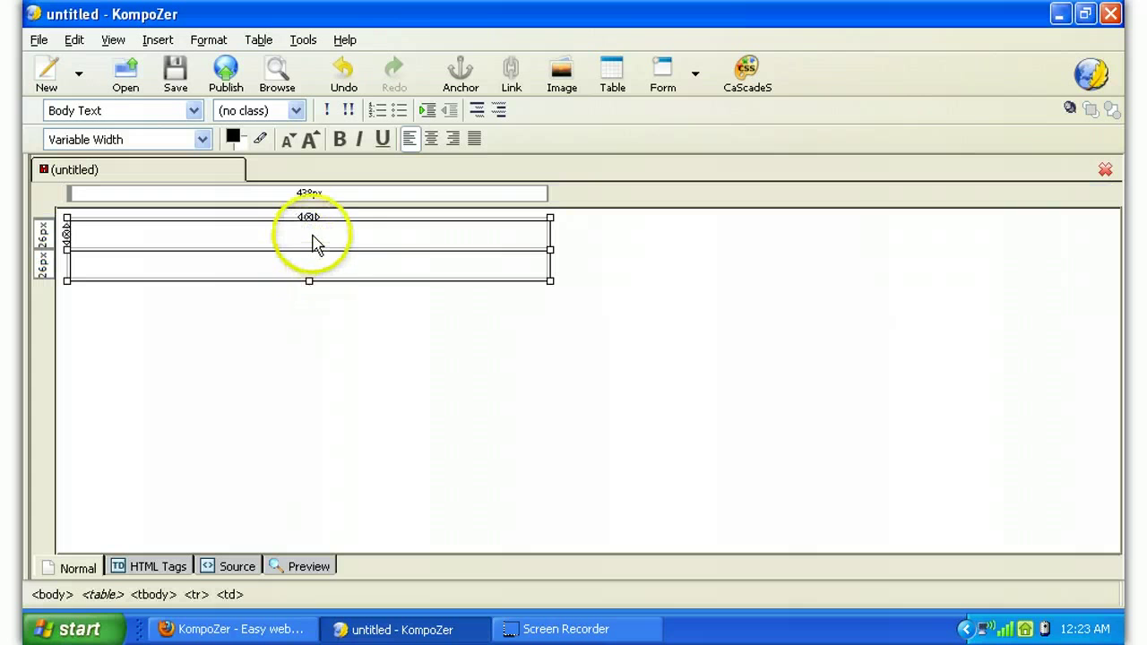
{"action": "right_click", "coordinate": [313, 244]}
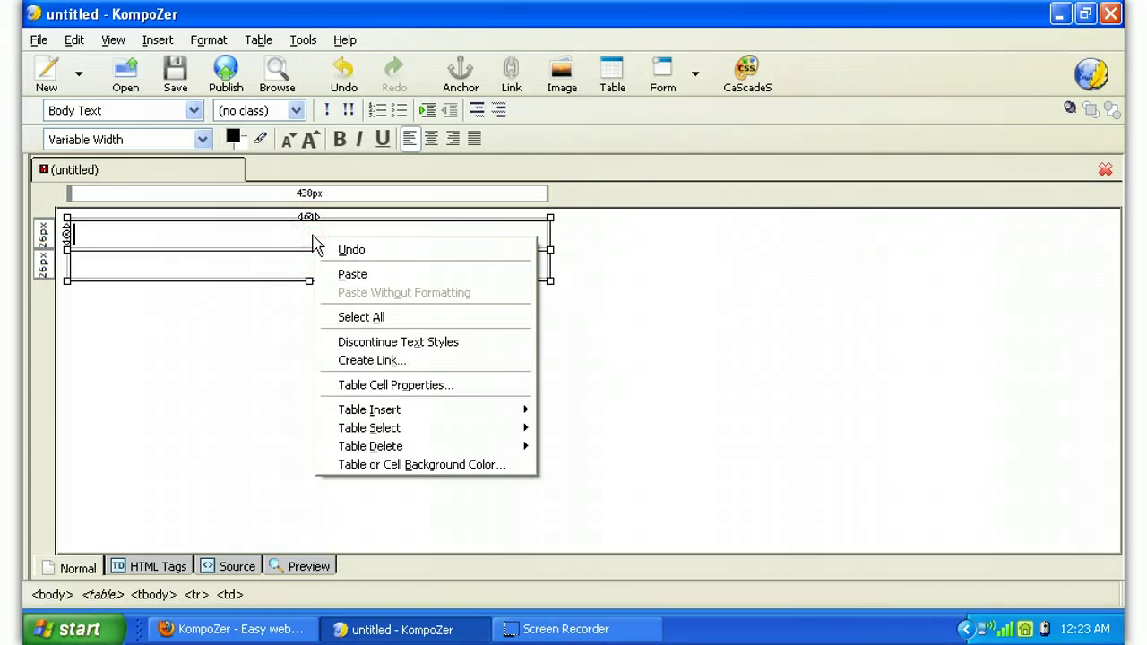
{"action": "left_click", "coordinate": [401, 385]}
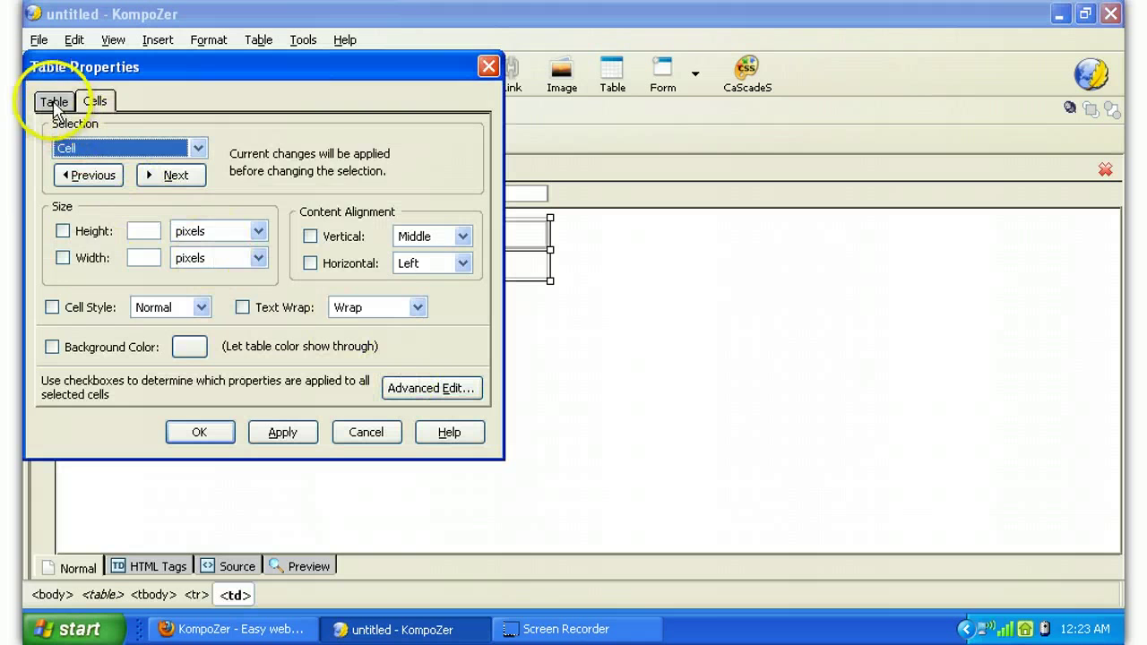
{"action": "left_click", "coordinate": [54, 101]}
{"action": "left_click_drag", "start_coordinate": [135, 271], "coordinate": [93, 273]}
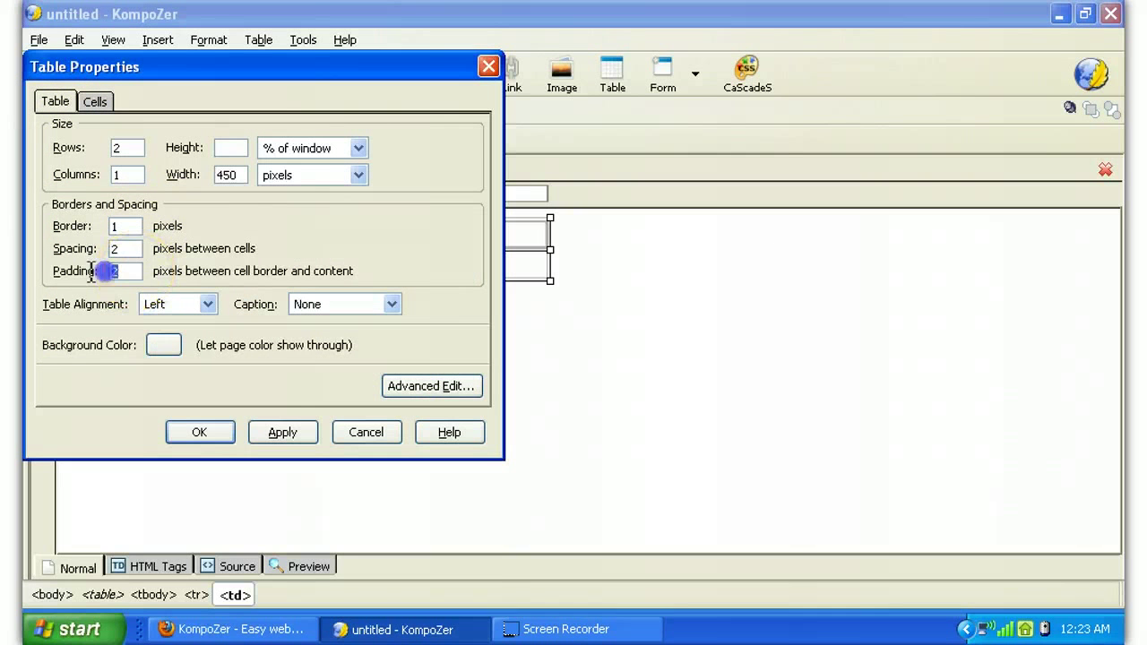
{"action": "key", "text": "Delete"}
{"action": "double_click", "coordinate": [117, 248]}
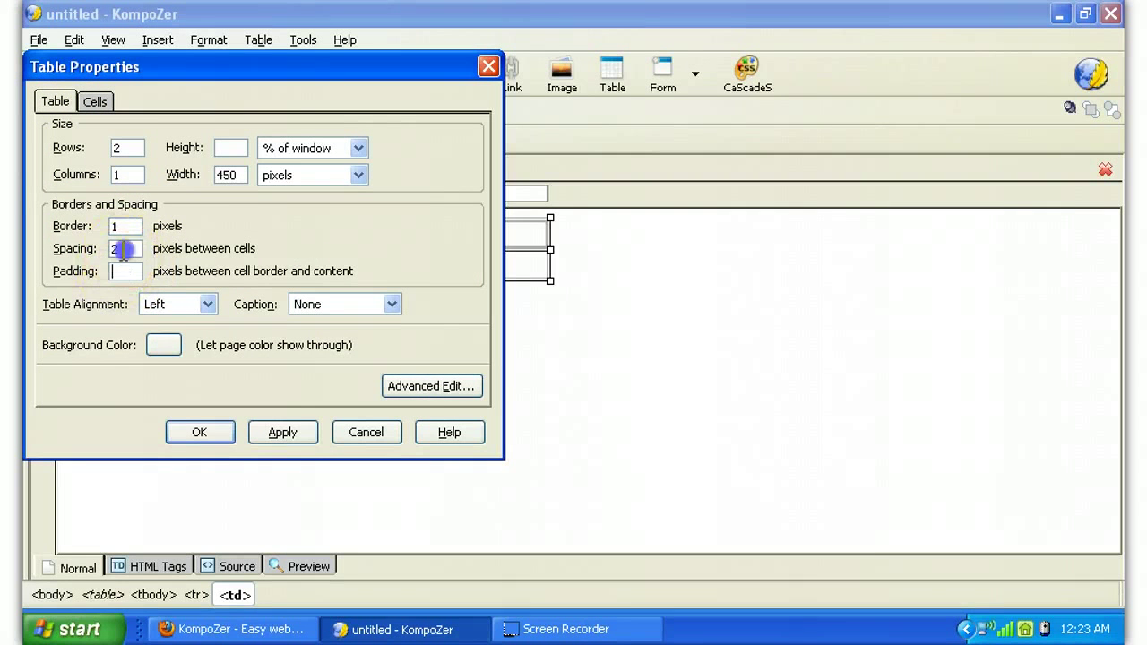
{"action": "key", "text": "Delete"}
{"action": "left_click", "coordinate": [116, 229]}
{"action": "key", "text": "Tab"}
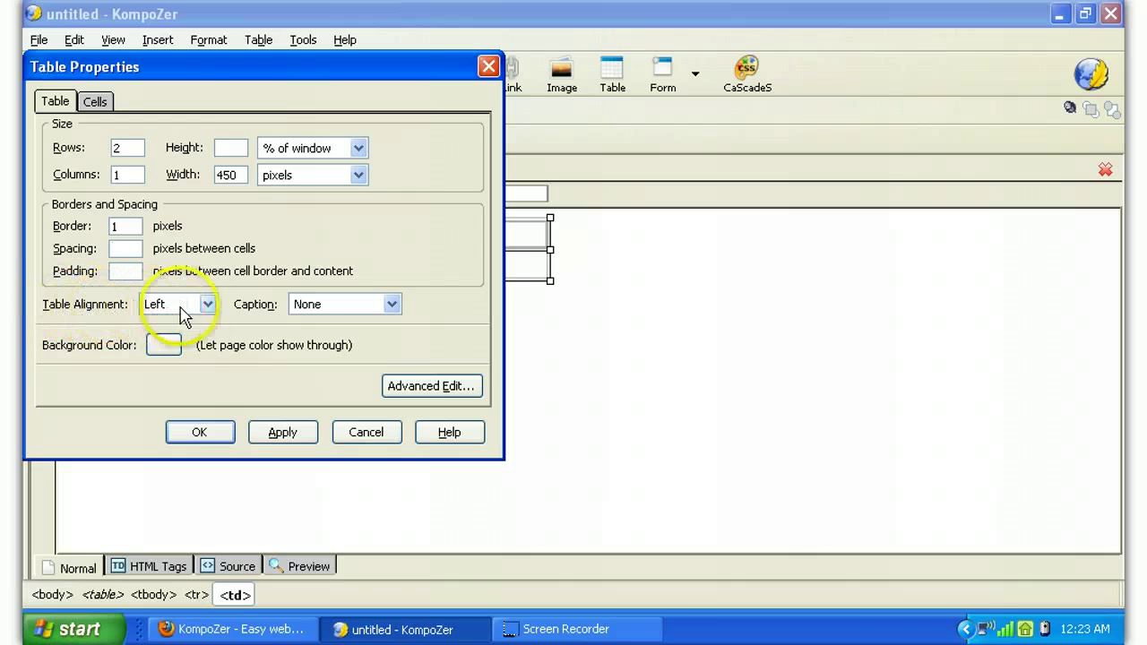
Set the table alignment to Center and apply the table properties.
{"action": "left_click", "coordinate": [208, 306]}
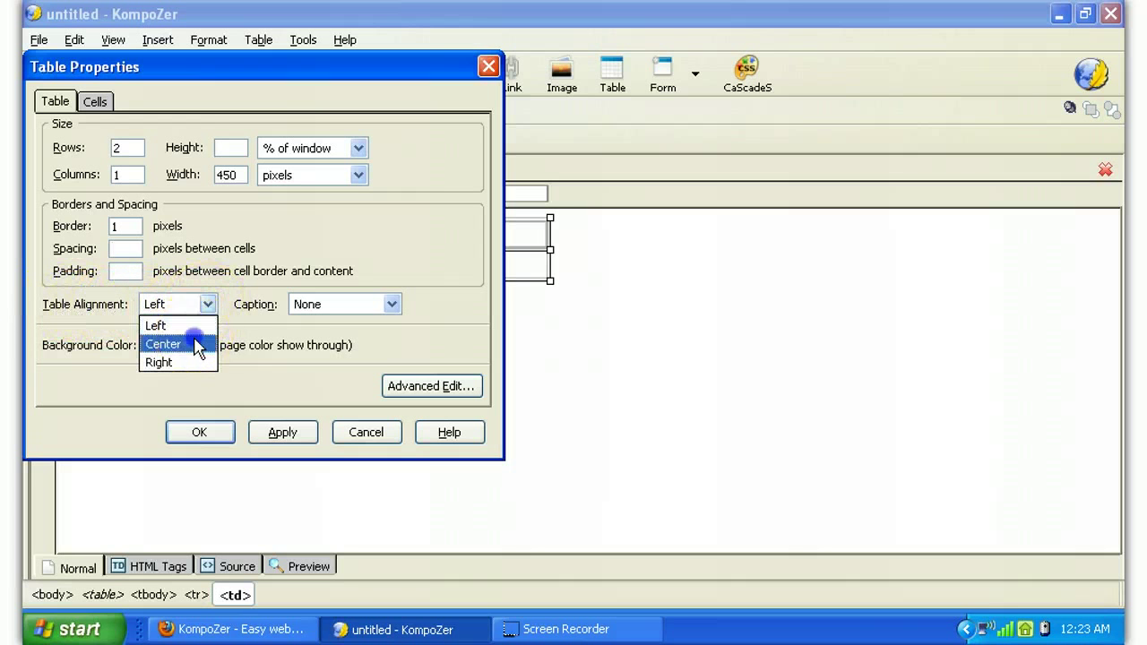
{"action": "left_click", "coordinate": [198, 344]}
{"action": "left_click", "coordinate": [222, 433]}
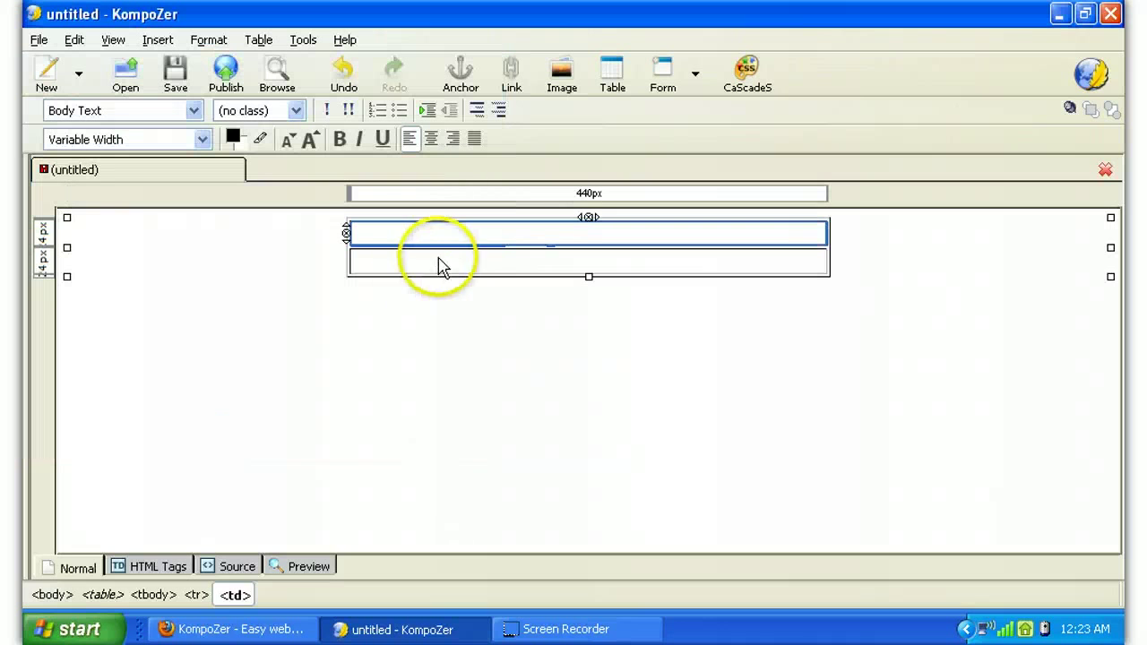
Set the table's width to 650 pixels in its table properties.
{"action": "left_click", "coordinate": [491, 235]}
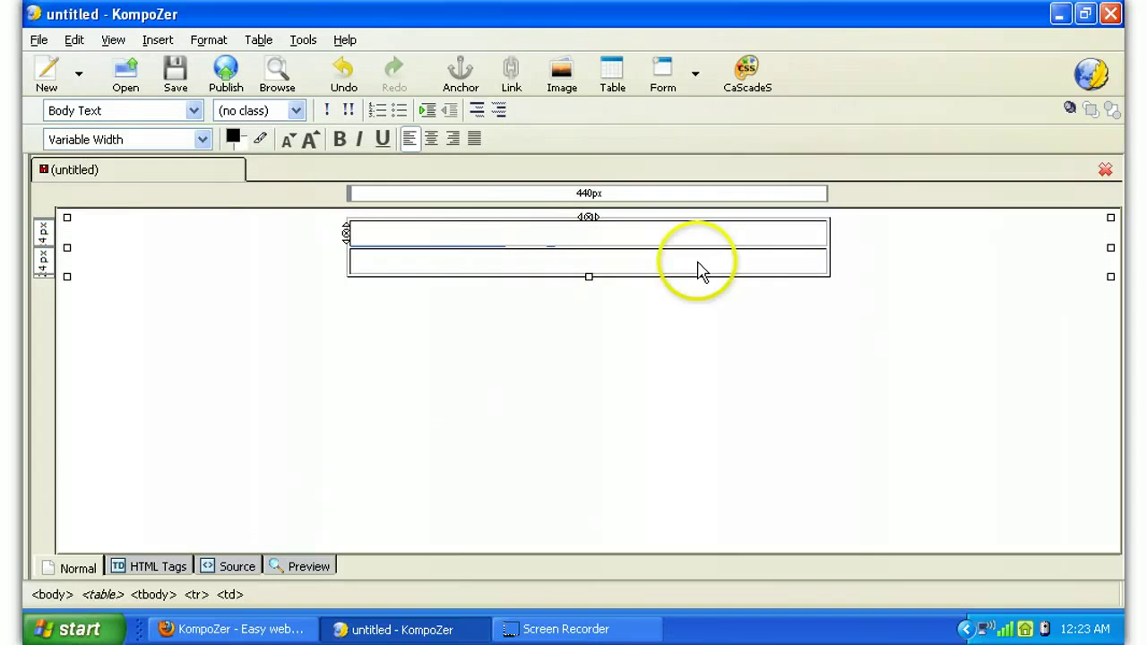
{"action": "right_click", "coordinate": [578, 235]}
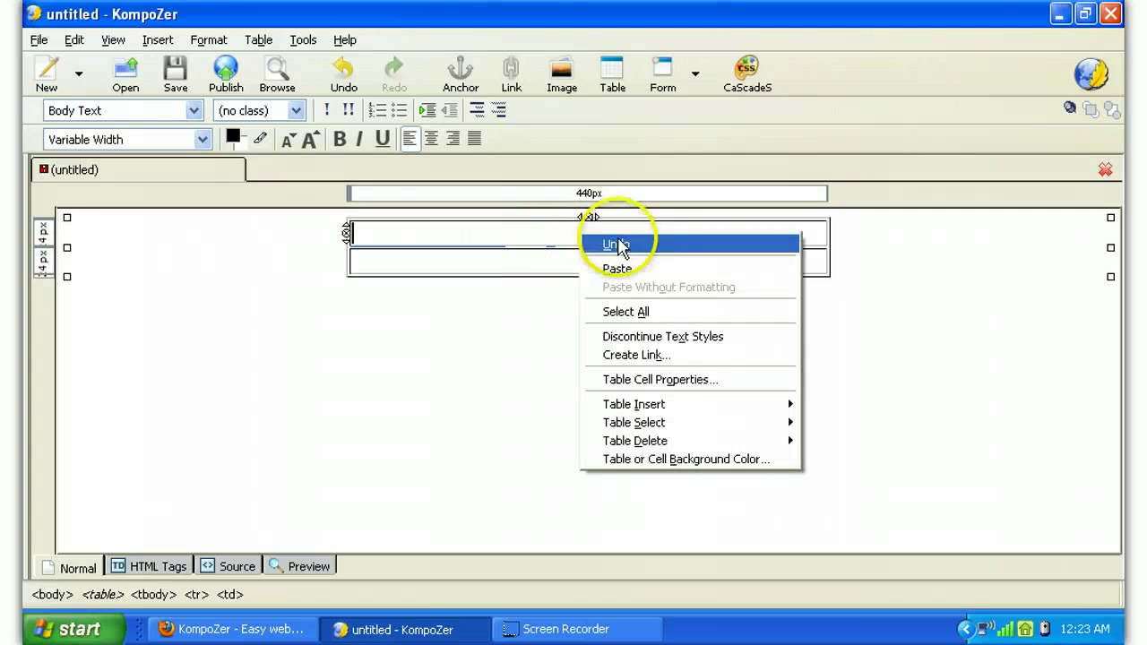
{"action": "left_click", "coordinate": [659, 380]}
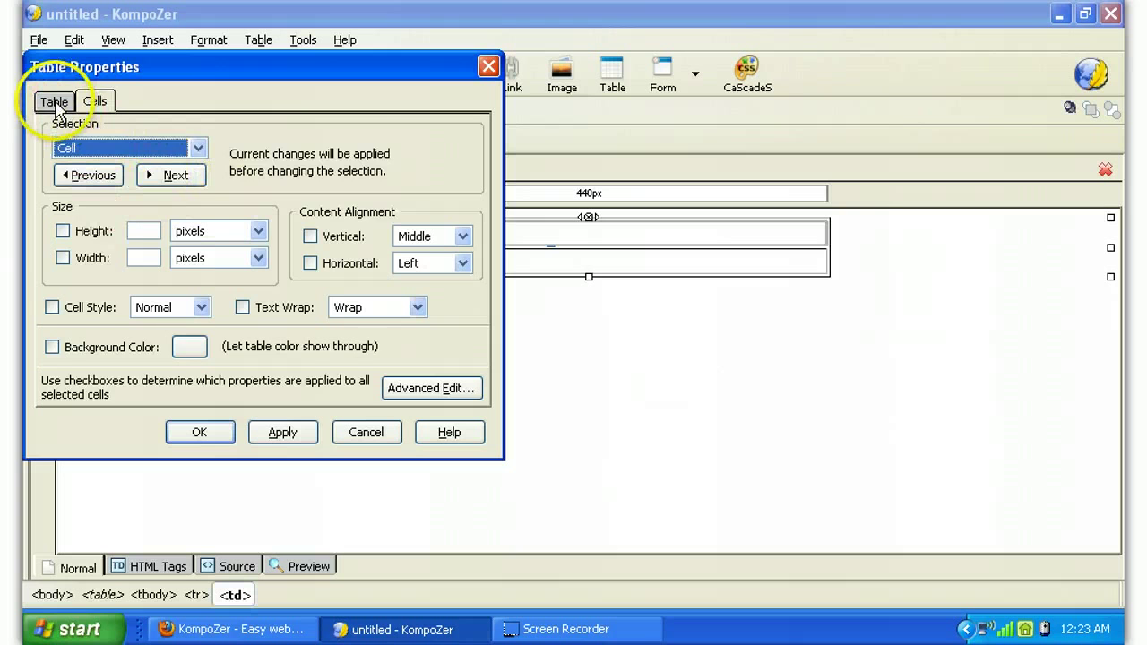
{"action": "left_click", "coordinate": [54, 102]}
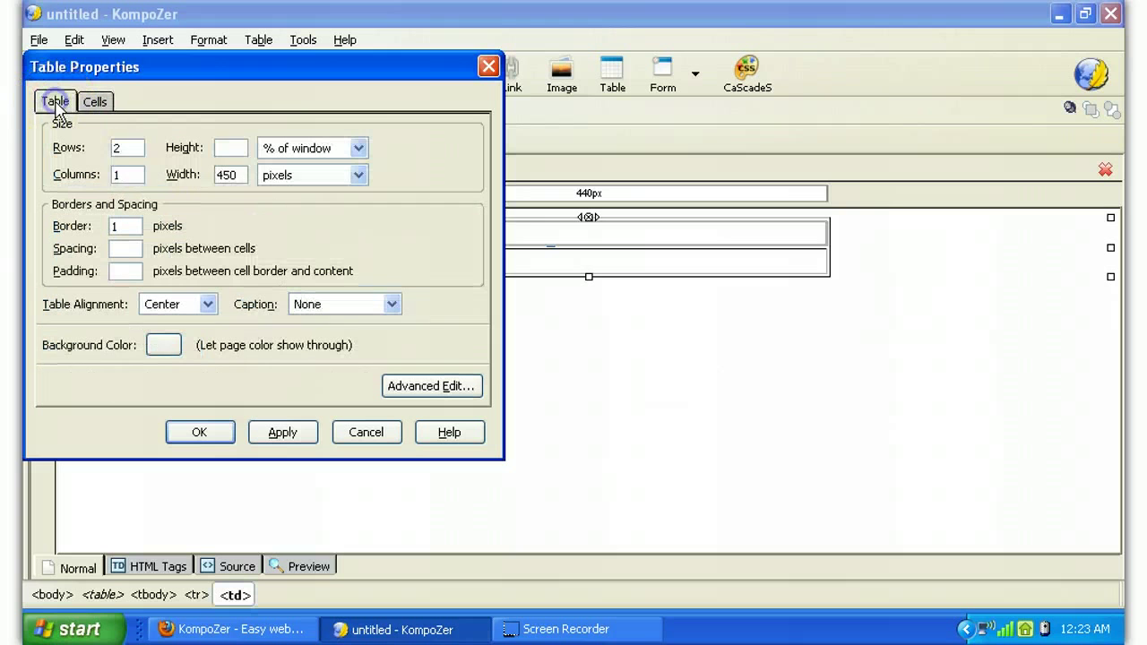
{"action": "double_click", "coordinate": [235, 175]}
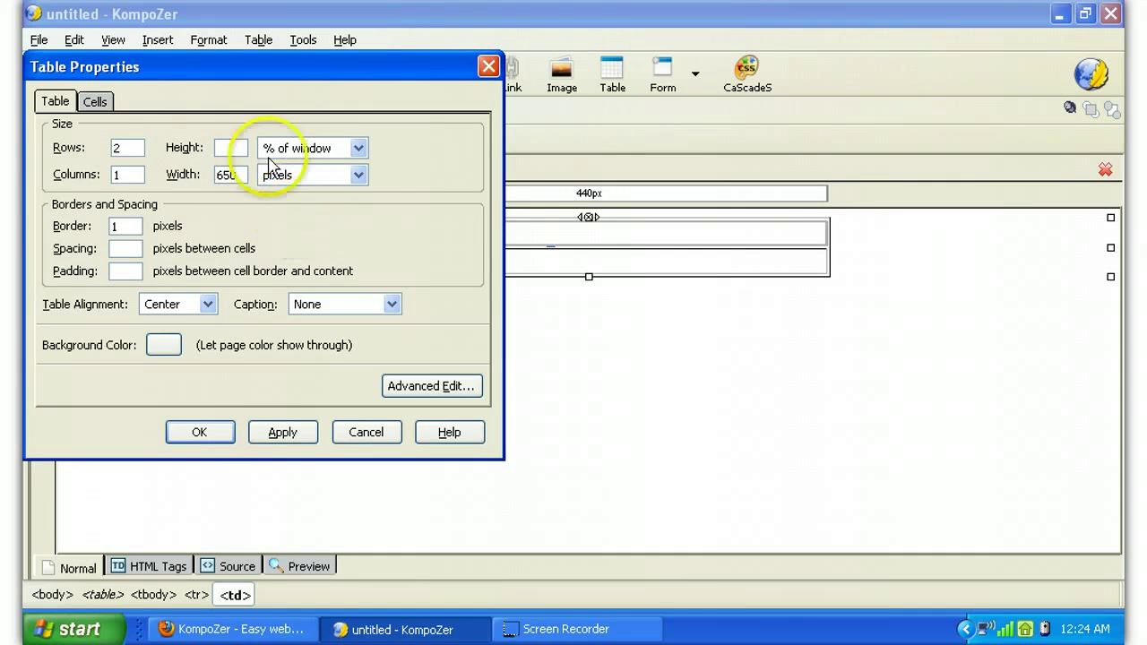
{"action": "left_click", "coordinate": [201, 433]}
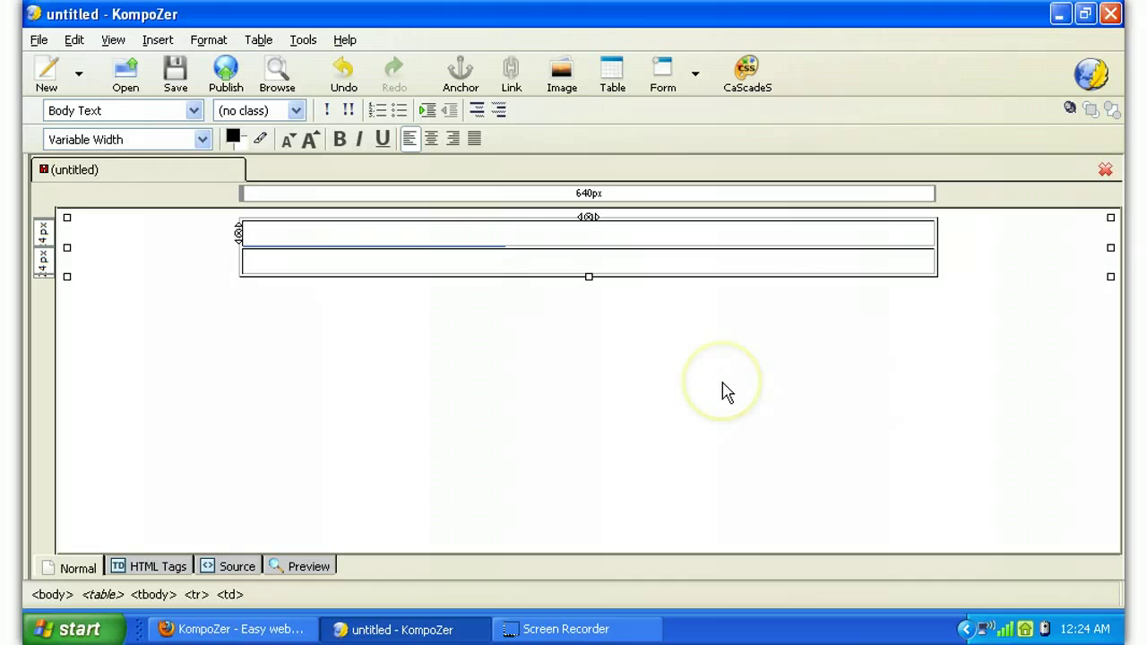
Start inserting an image in the table's upper cell and browse to the images folder inside my site on the desktop.
{"action": "left_click", "coordinate": [582, 237]}
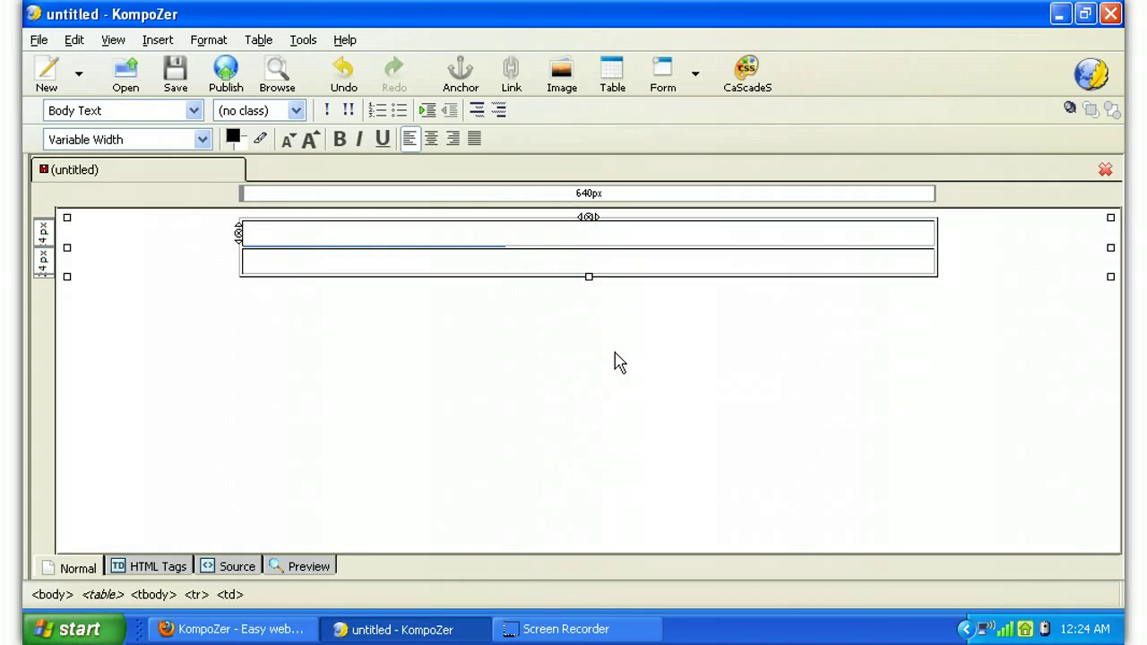
{"action": "left_click", "coordinate": [584, 271]}
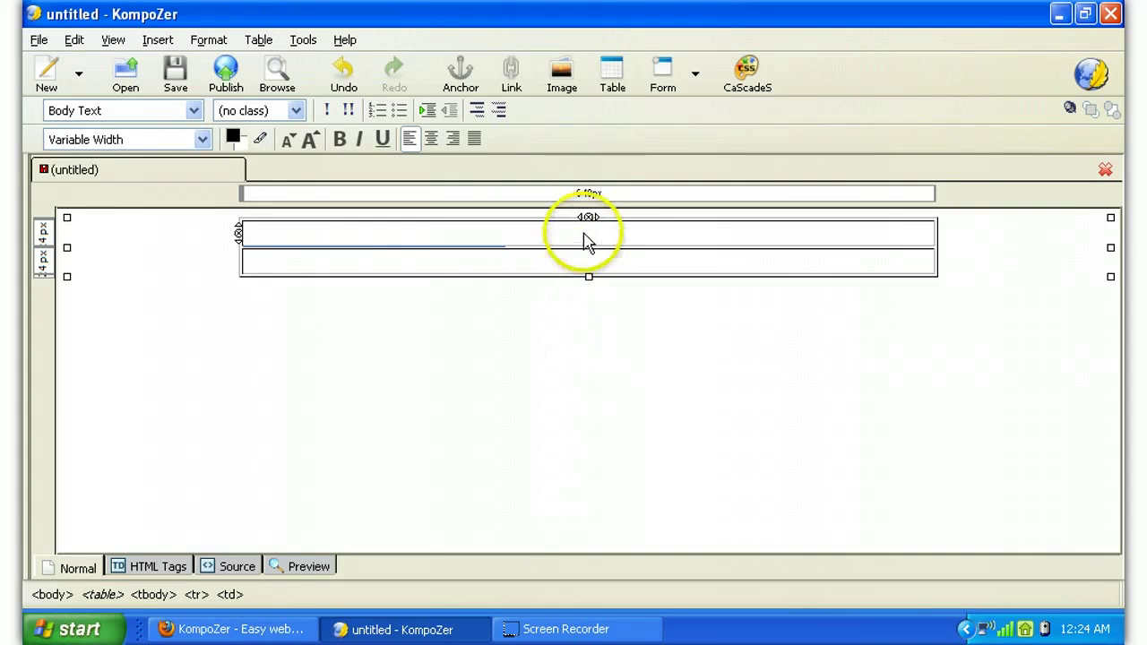
{"action": "left_click", "coordinate": [584, 231]}
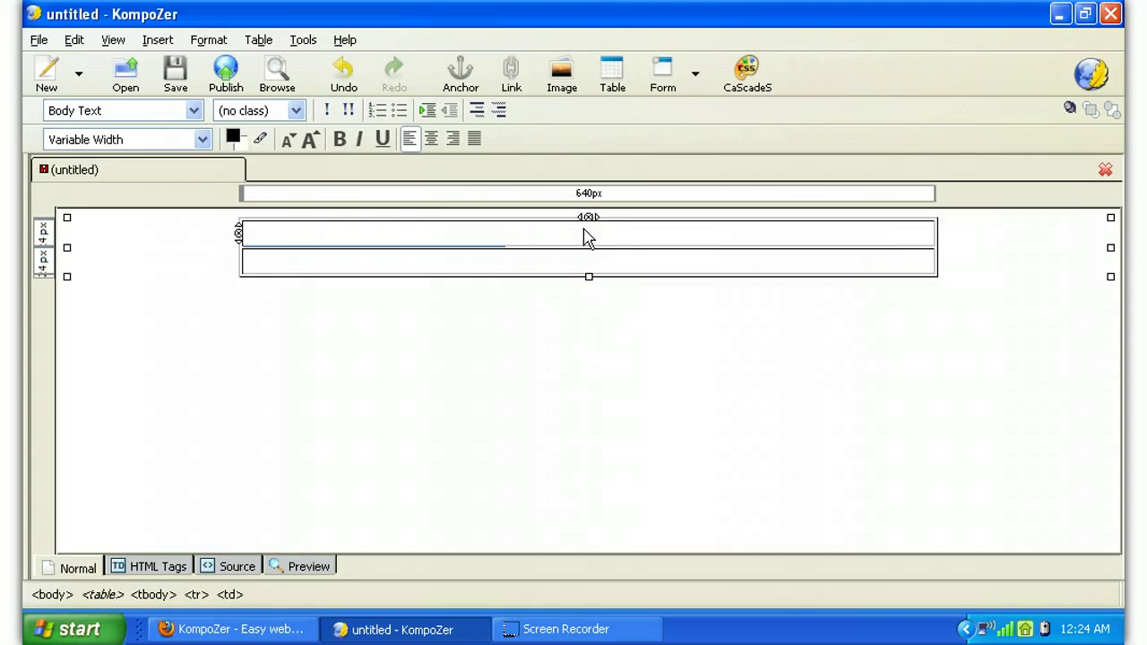
{"action": "left_click", "coordinate": [562, 74]}
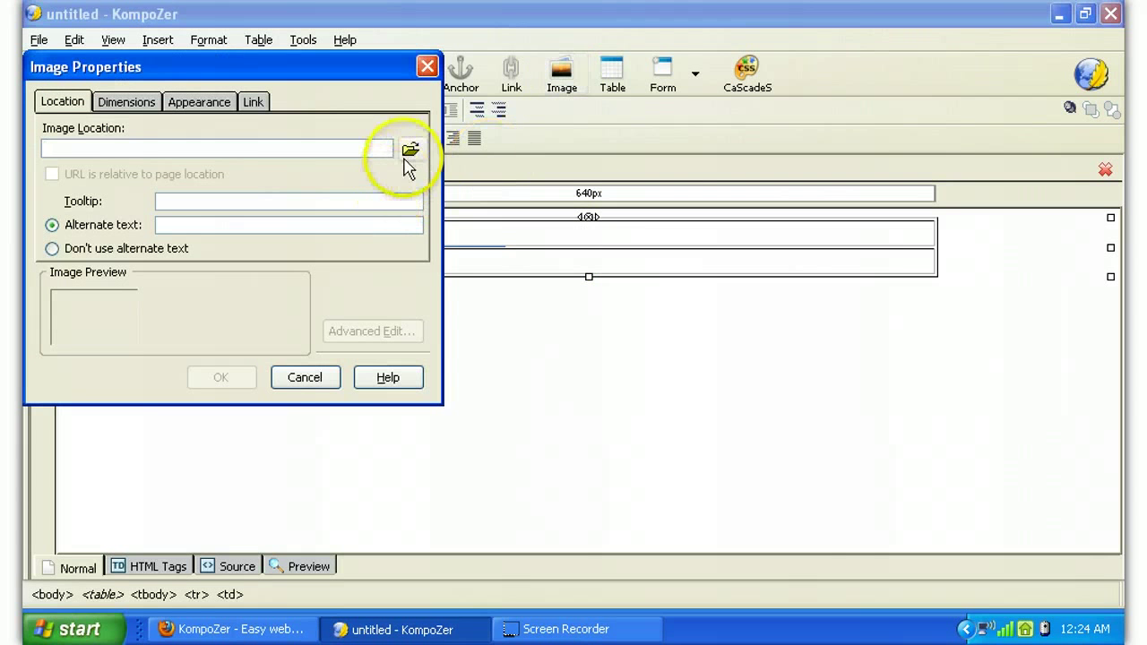
{"action": "left_click", "coordinate": [410, 150]}
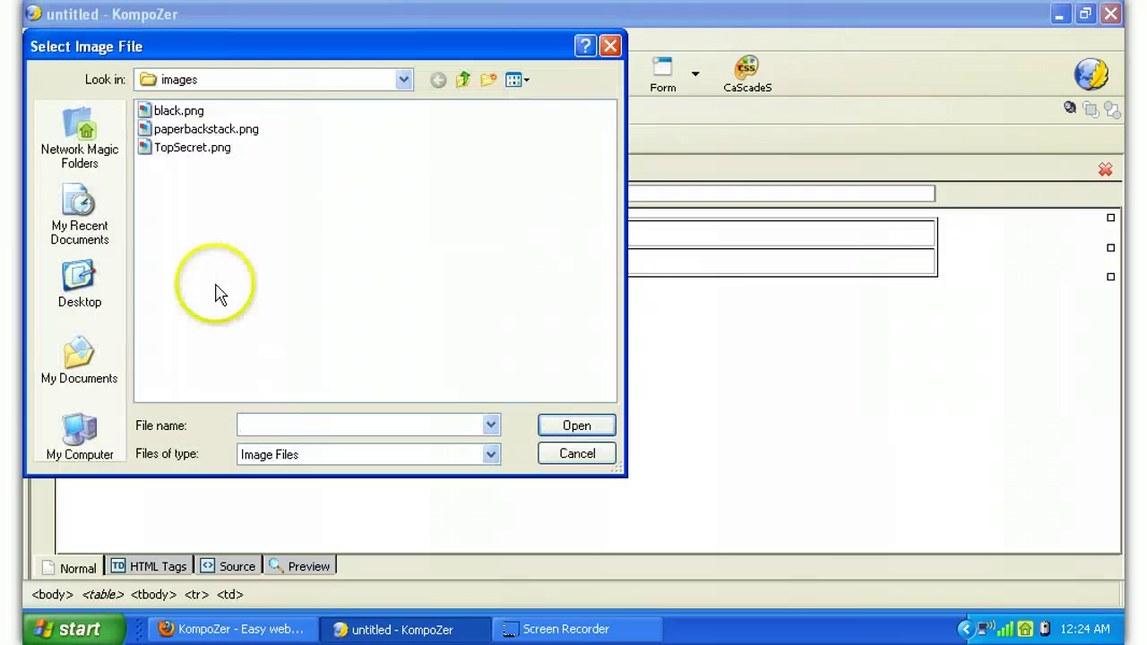
{"action": "left_click", "coordinate": [121, 306]}
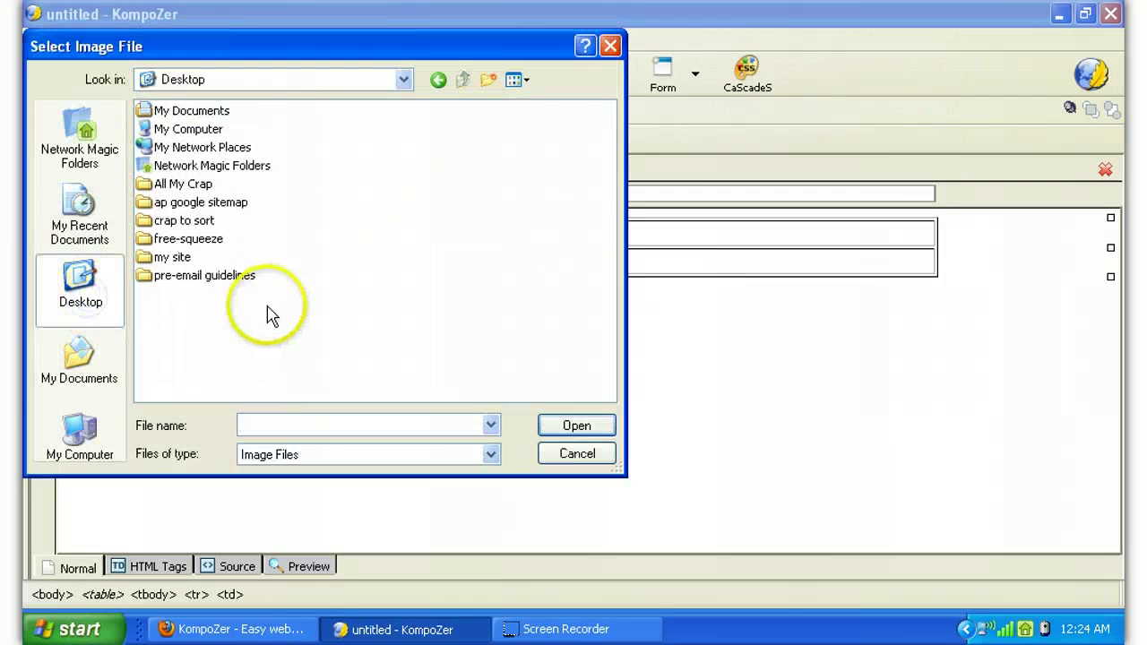
{"action": "double_click", "coordinate": [161, 259]}
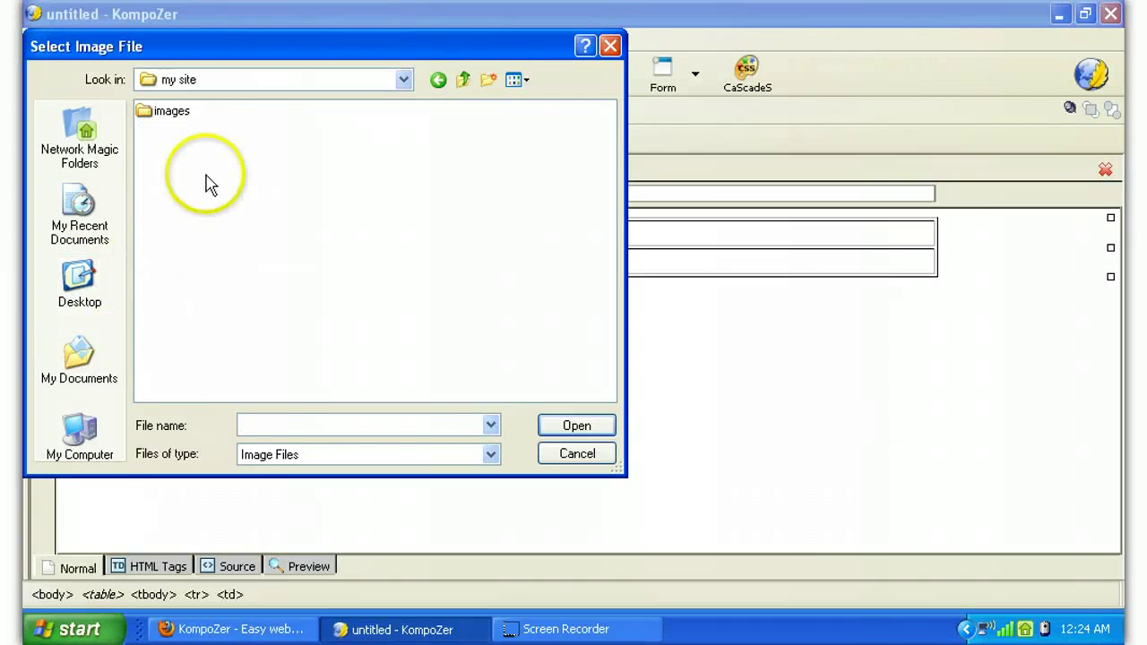
{"action": "double_click", "coordinate": [163, 114]}
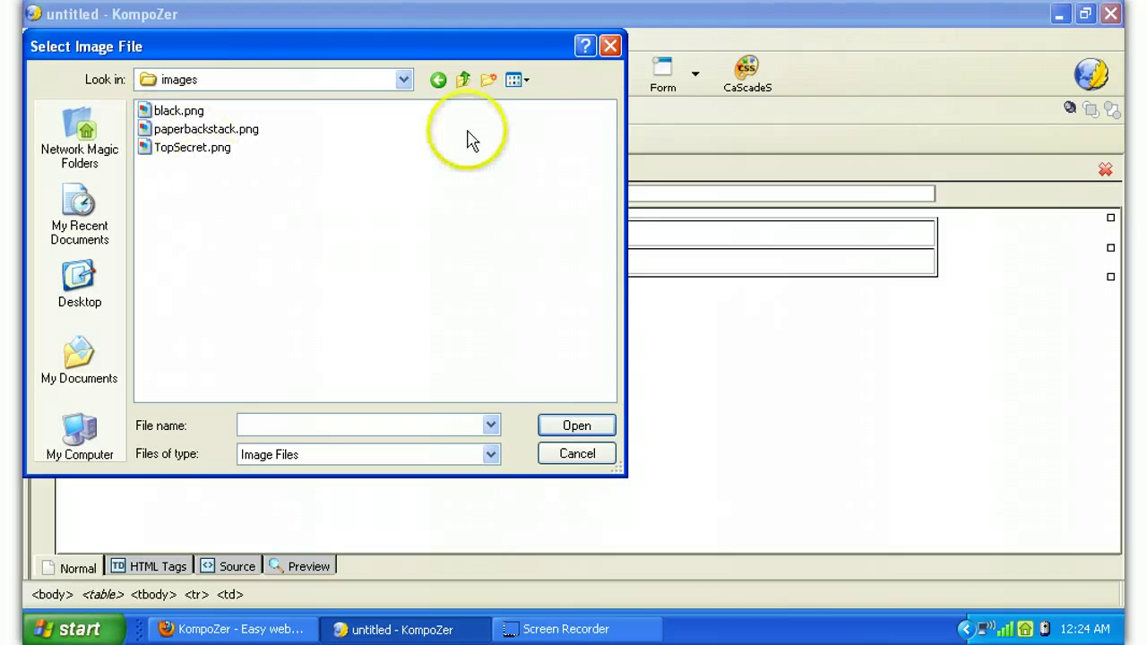
Show the image files as thumbnails and choose TopSecret.png as the image to insert.
{"action": "left_click", "coordinate": [527, 83]}
{"action": "left_click", "coordinate": [530, 106]}
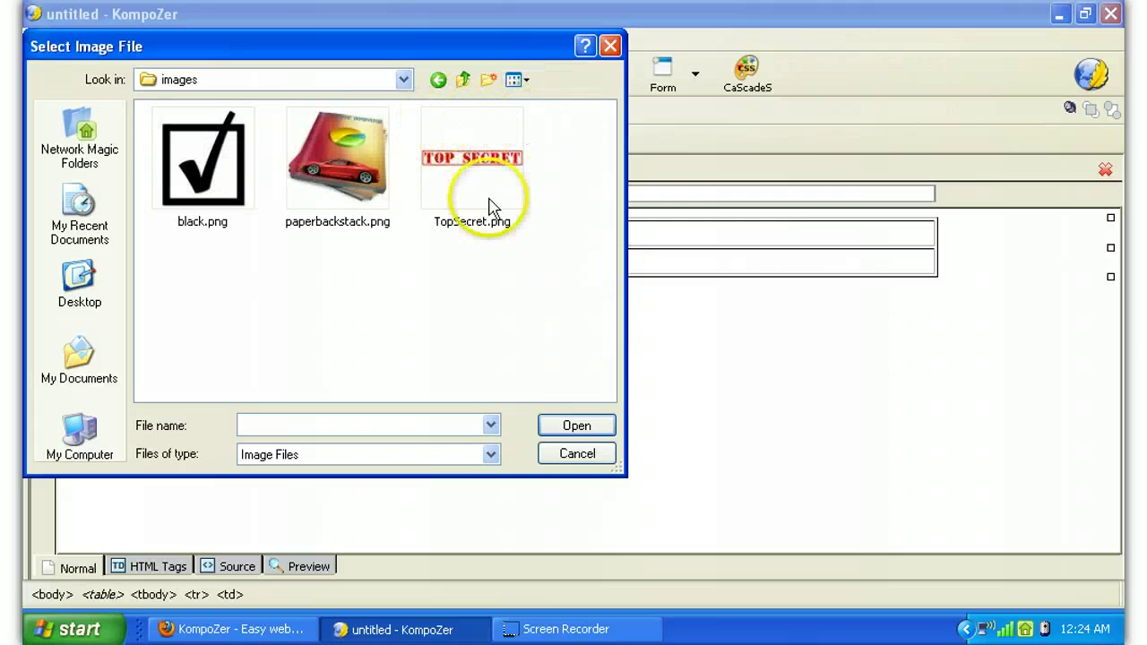
{"action": "double_click", "coordinate": [469, 172]}
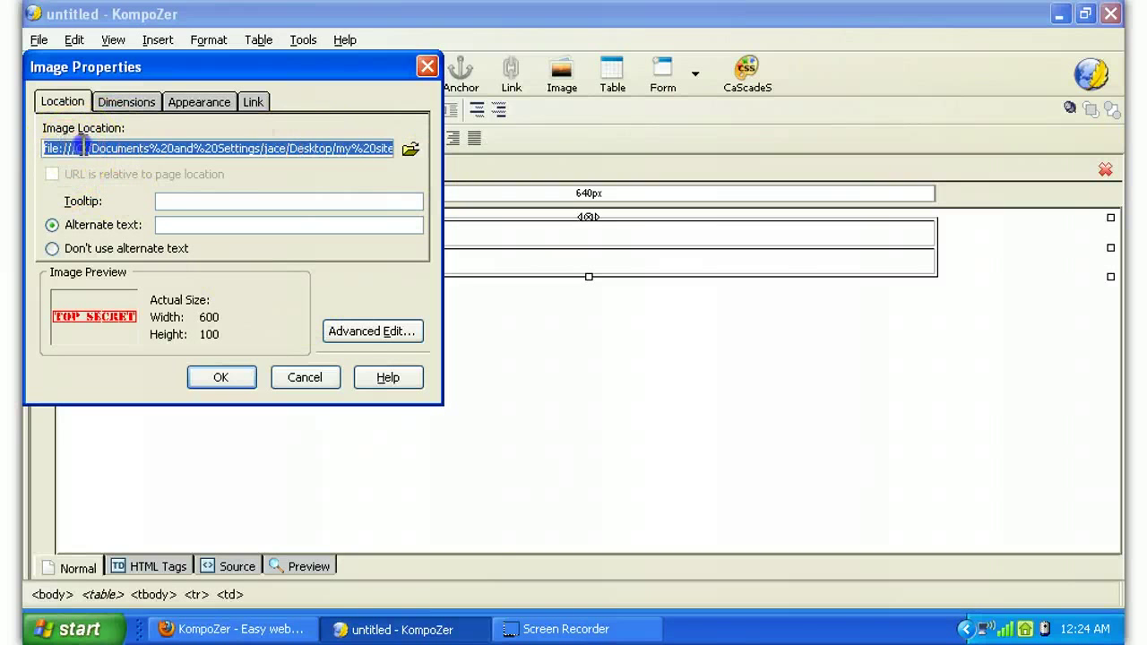
Examine the image location path, especially the my site folder and the images/TopSecret.png part.
{"action": "left_click_drag", "start_coordinate": [82, 148], "coordinate": [372, 148]}
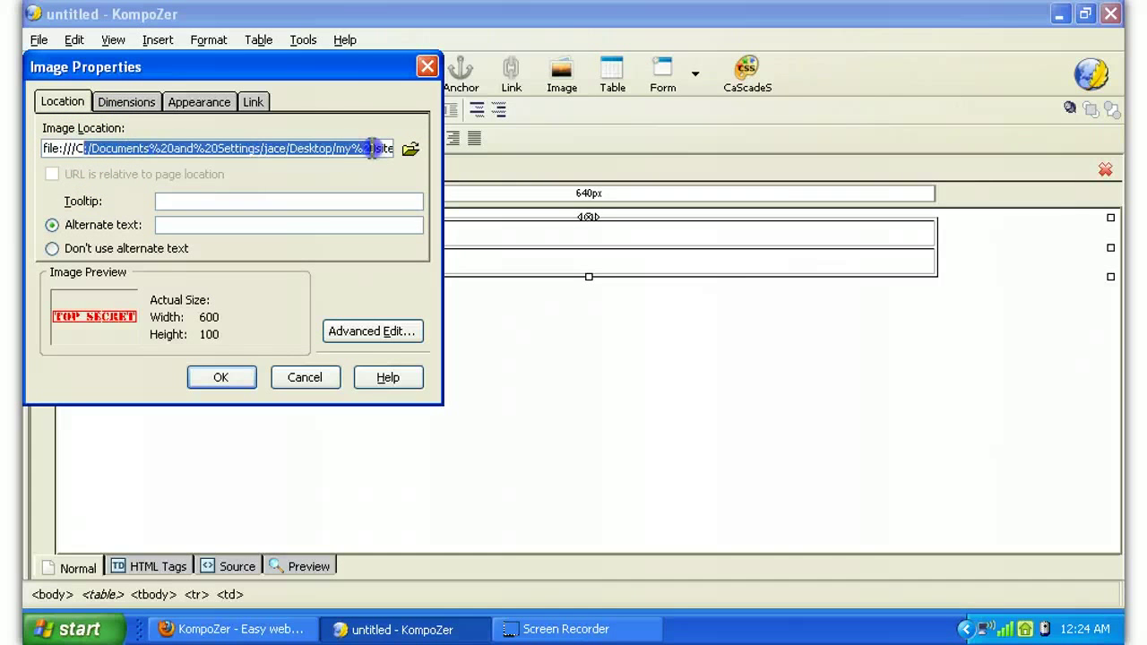
{"action": "left_click", "coordinate": [357, 146]}
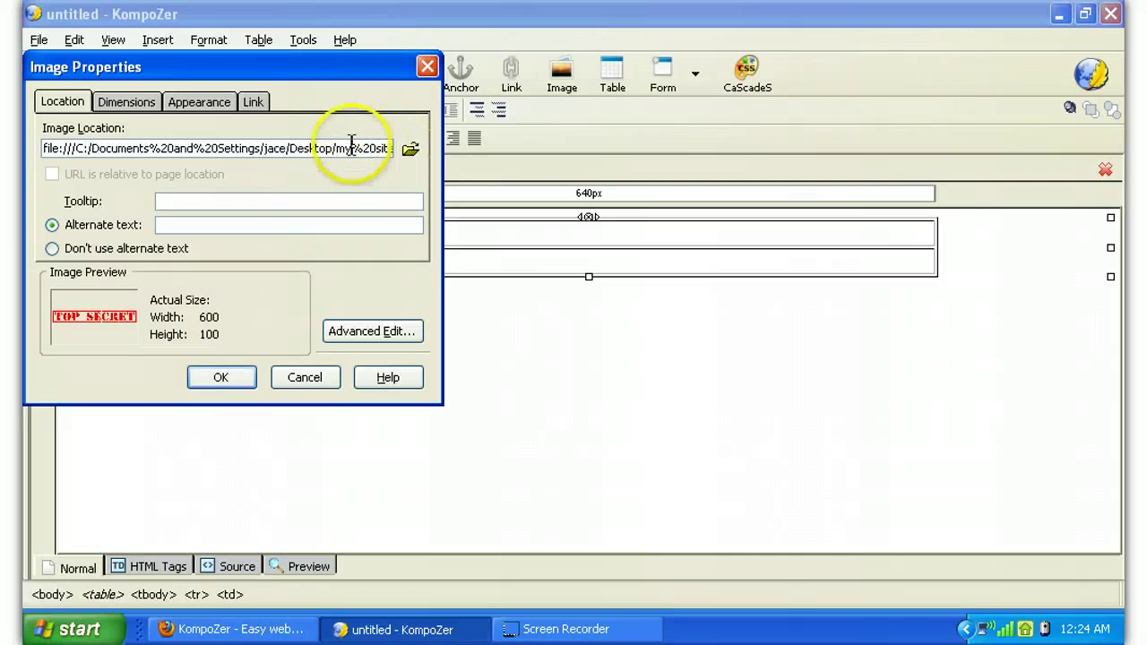
{"action": "left_click_drag", "start_coordinate": [348, 146], "coordinate": [418, 149]}
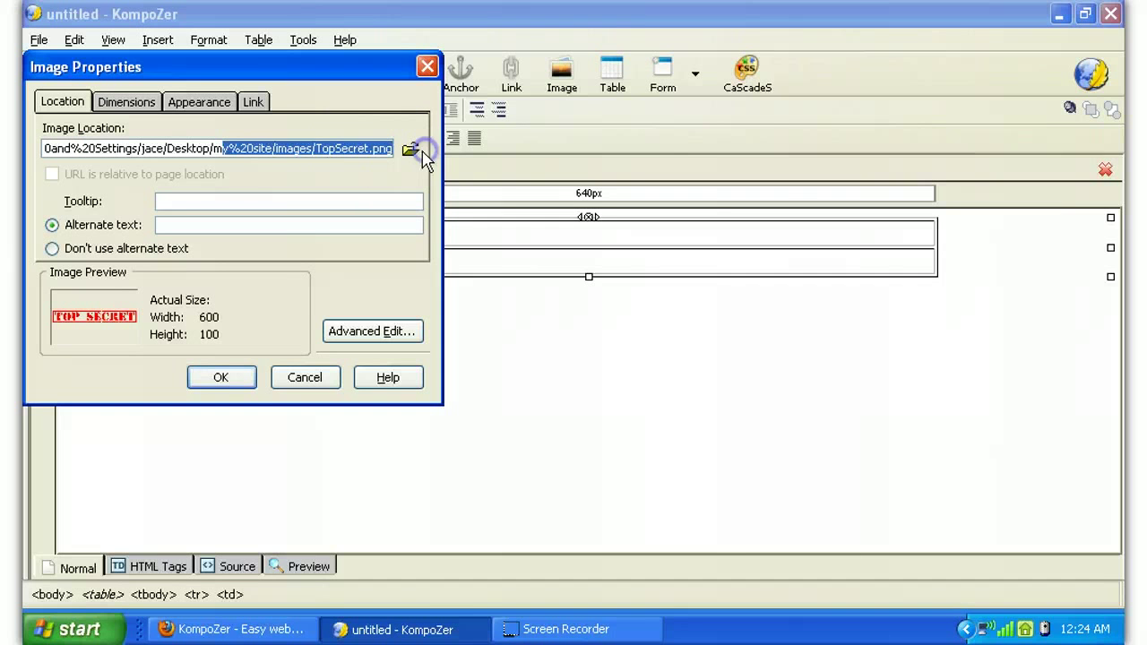
{"action": "left_click", "coordinate": [345, 149]}
{"action": "left_click", "coordinate": [305, 152]}
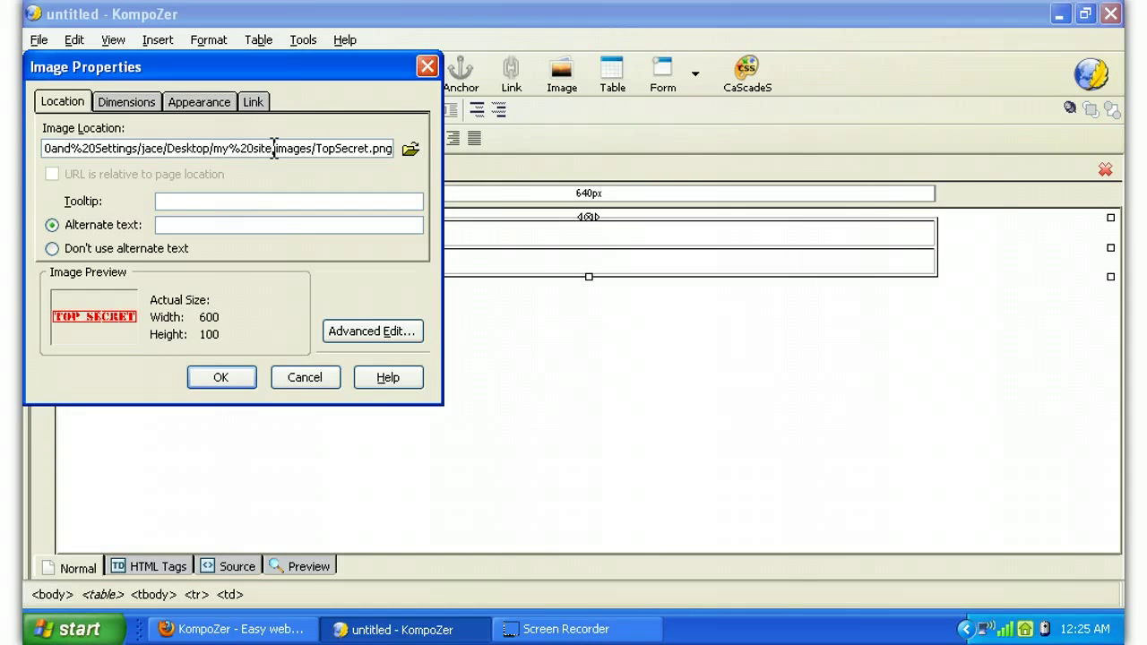
{"action": "left_click", "coordinate": [271, 144]}
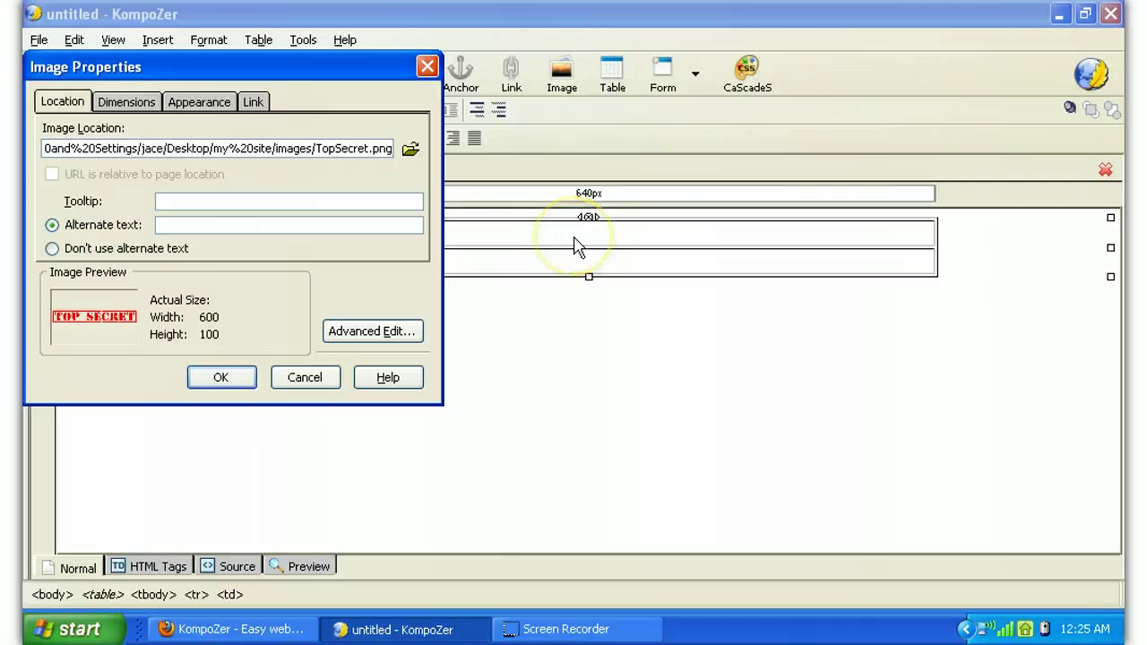
{"action": "left_click", "coordinate": [275, 150]}
{"action": "left_click_drag", "start_coordinate": [274, 149], "coordinate": [264, 150]}
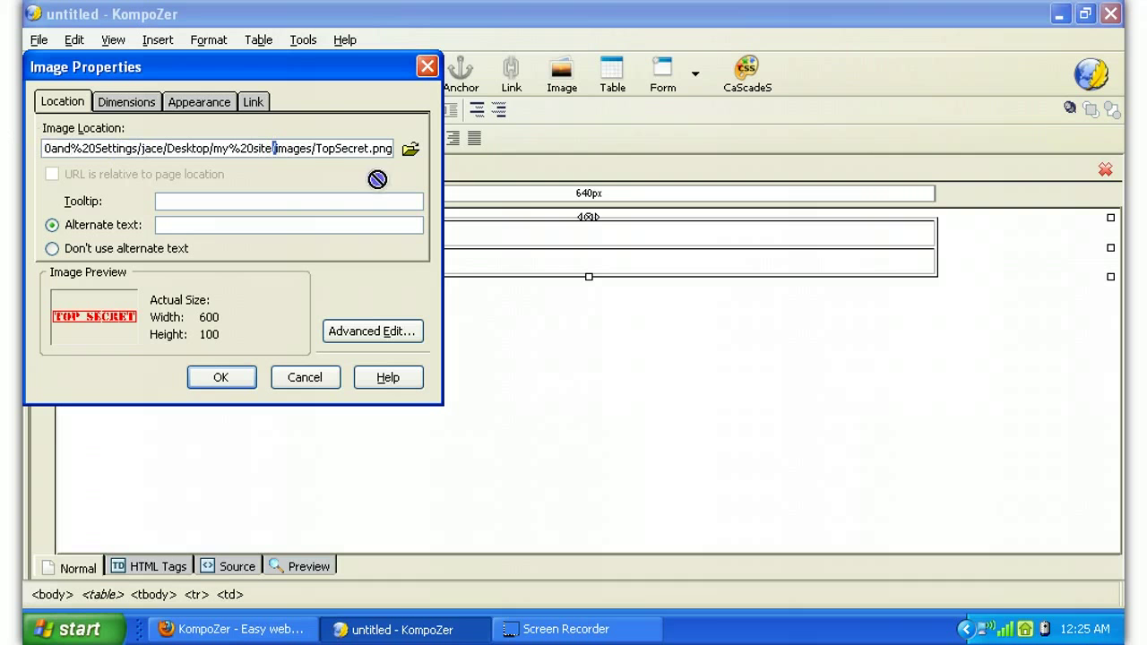
{"action": "left_click", "coordinate": [271, 142]}
{"action": "type", "text": "/"}
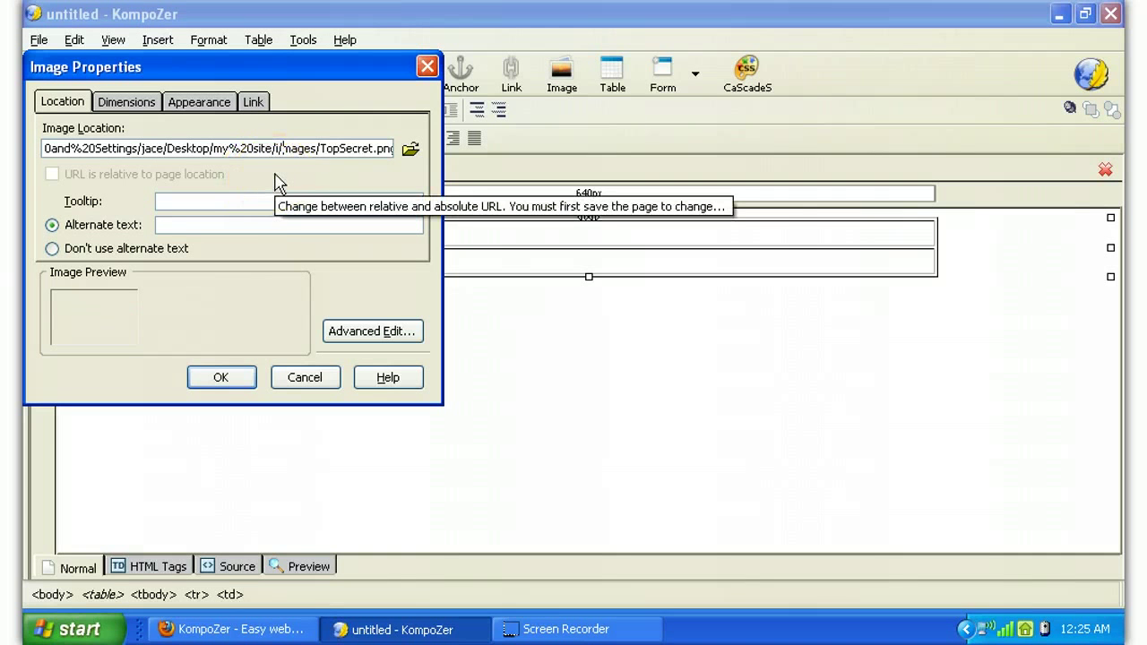
{"action": "key", "text": "BackSpace"}
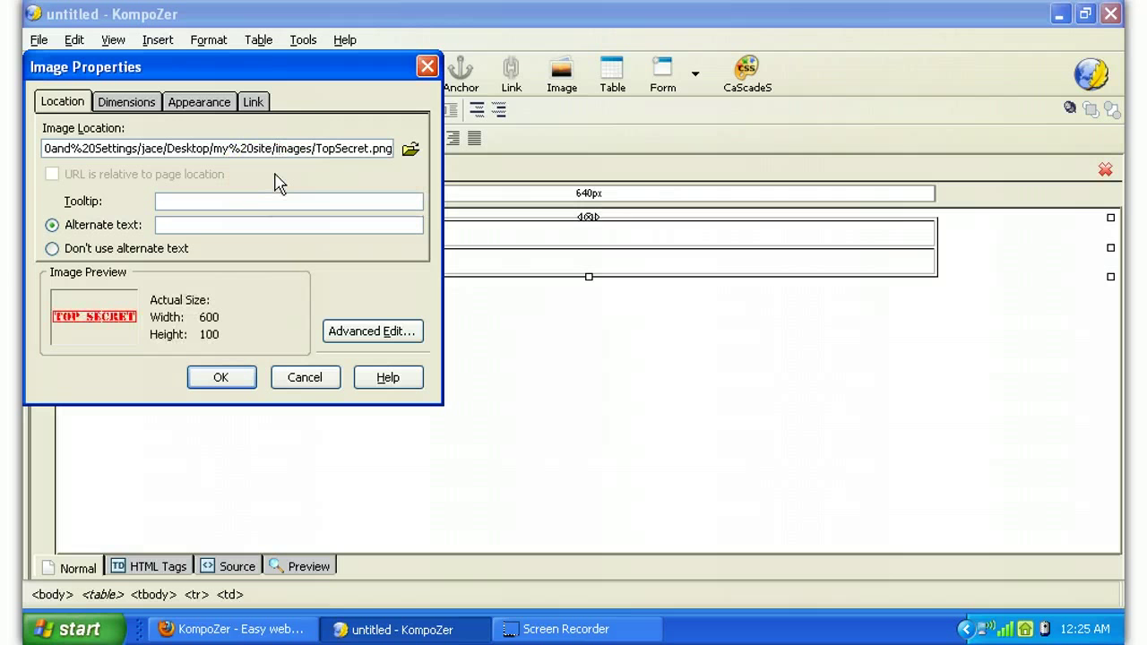
Shorten the image location to the relative path images/TopSecret.png by removing everything before the images folder.
{"action": "left_click", "coordinate": [274, 148]}
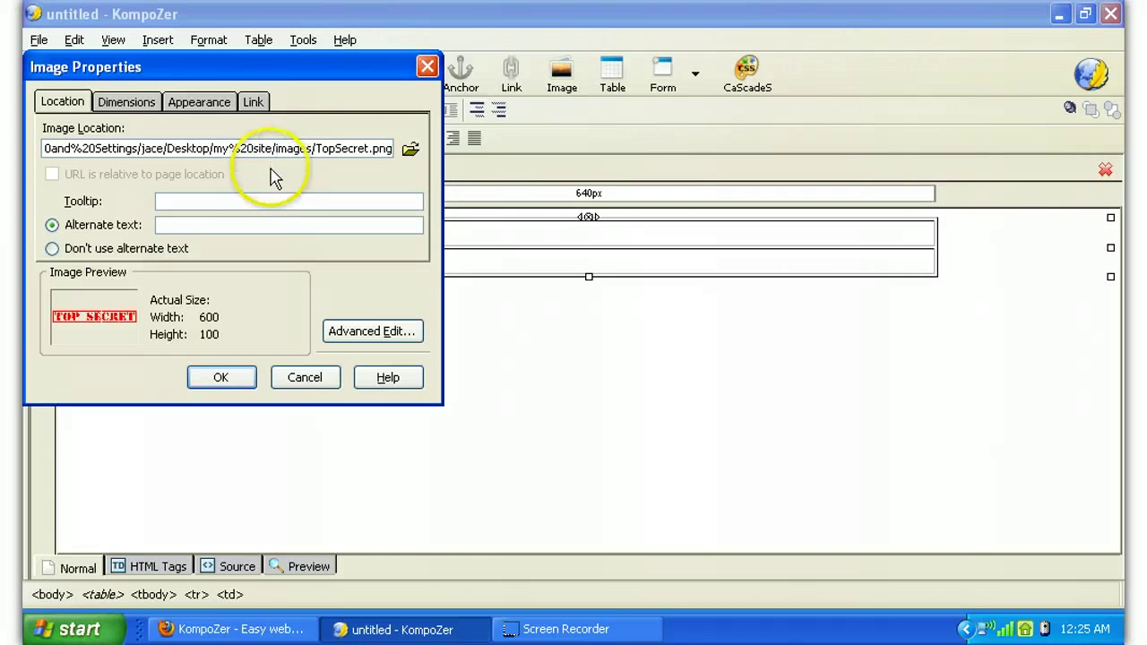
{"action": "left_click_drag", "start_coordinate": [274, 148], "coordinate": [45, 148]}
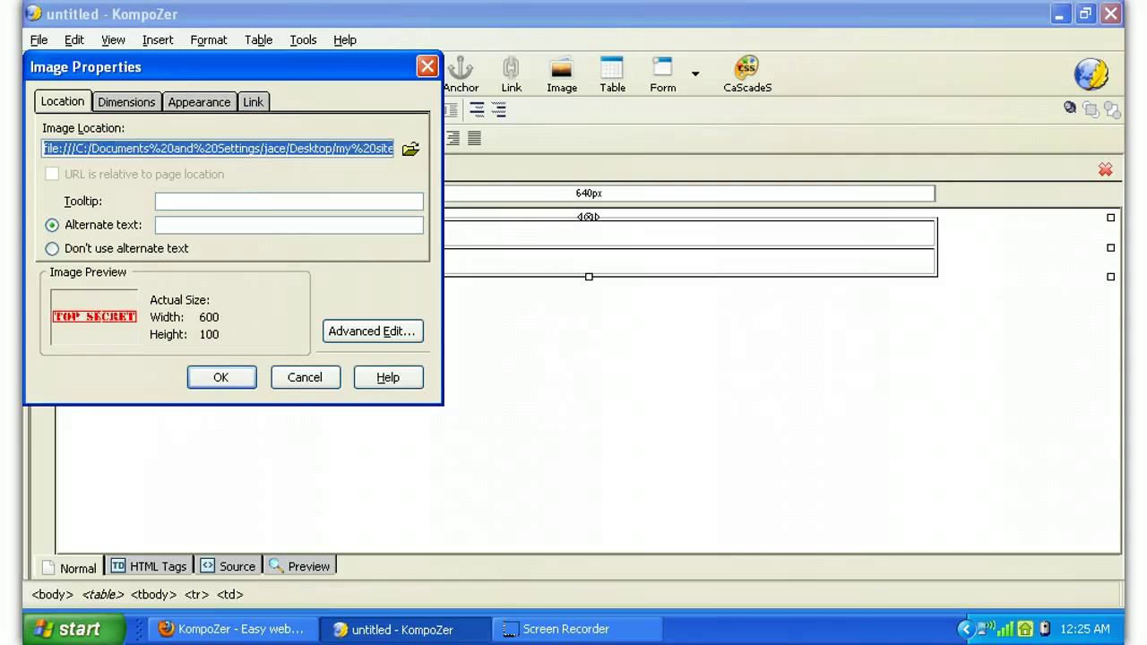
{"action": "key", "text": "BackSpace"}
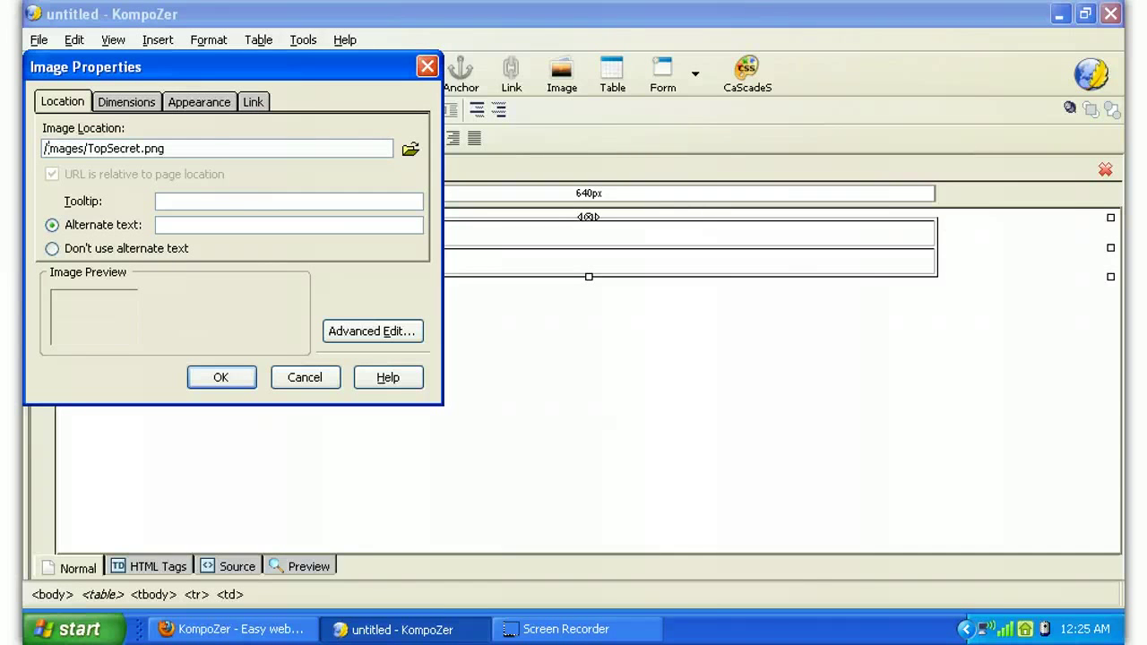
{"action": "key", "text": "Delete"}
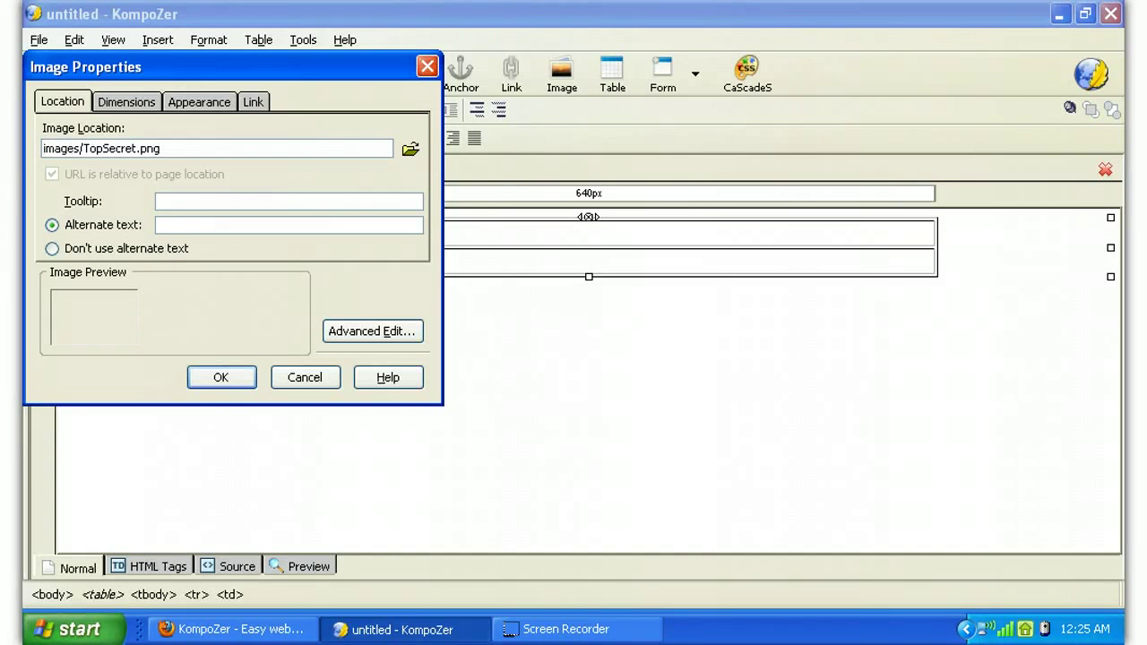
{"action": "left_click_drag", "start_coordinate": [43, 148], "coordinate": [54, 148]}
{"action": "left_click", "coordinate": [213, 170]}
Choose not to use alternate text and insert the image into the table's upper cell.
{"action": "left_click", "coordinate": [180, 224]}
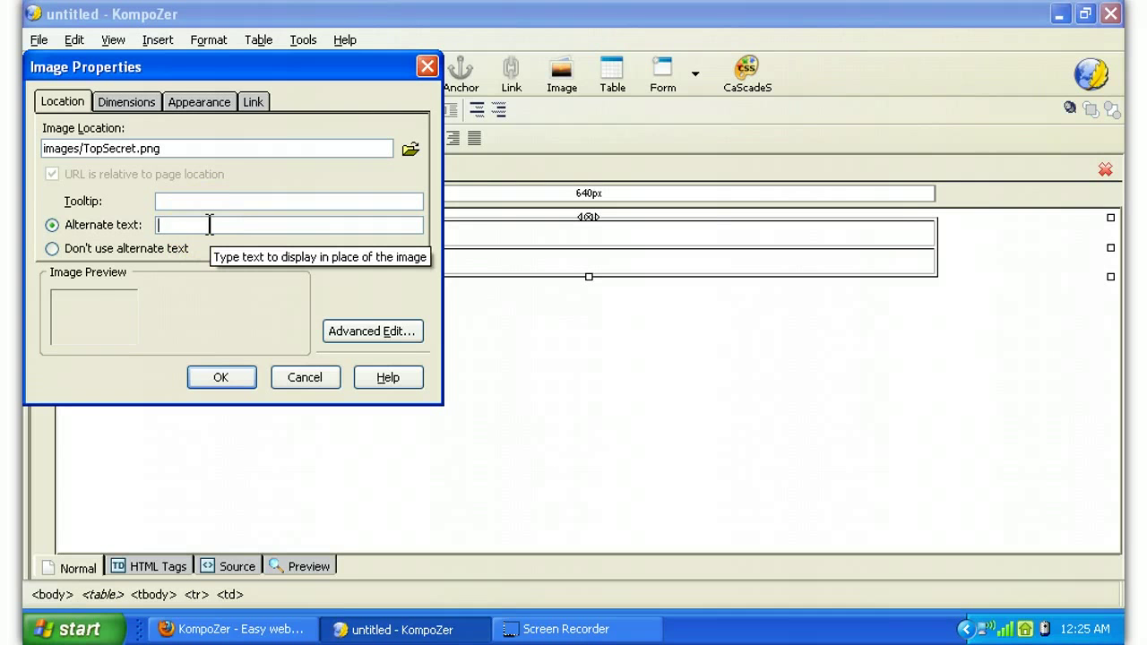
{"action": "left_click", "coordinate": [89, 248]}
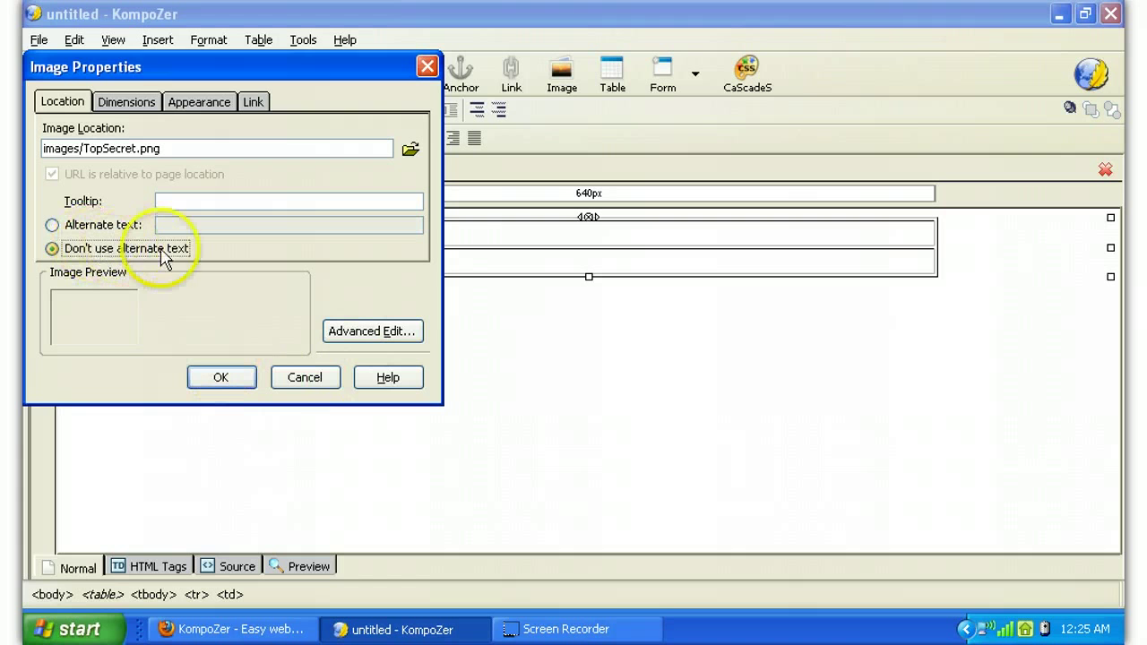
{"action": "left_click", "coordinate": [222, 378]}
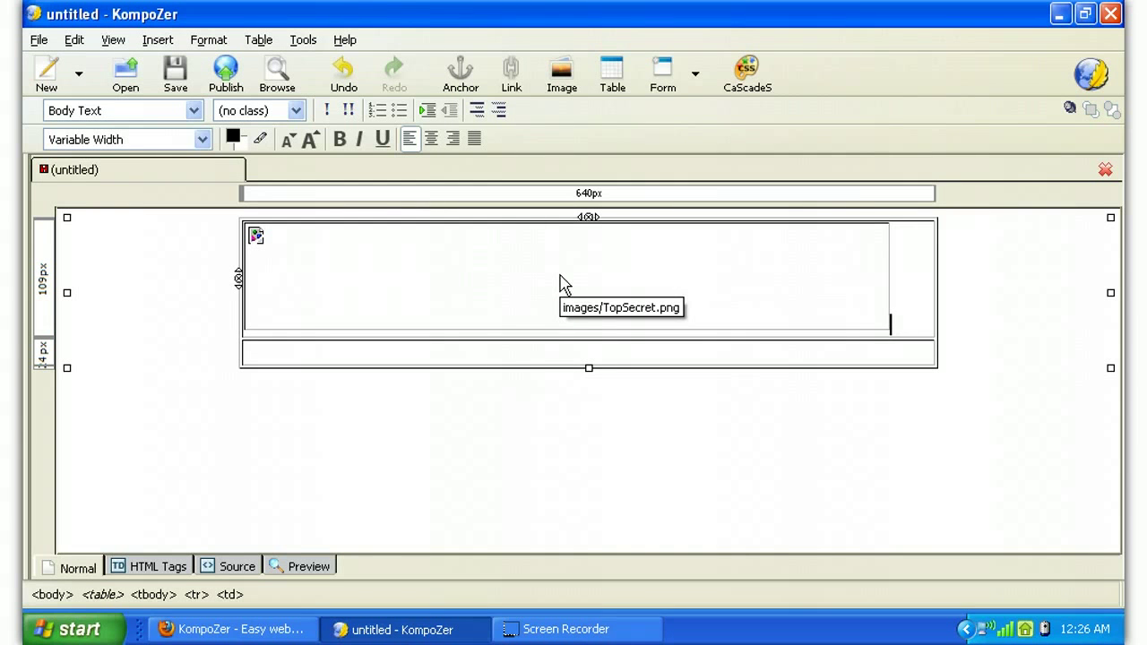
Select the inserted header image and center it in the table's upper cell.
{"action": "left_click", "coordinate": [561, 278]}
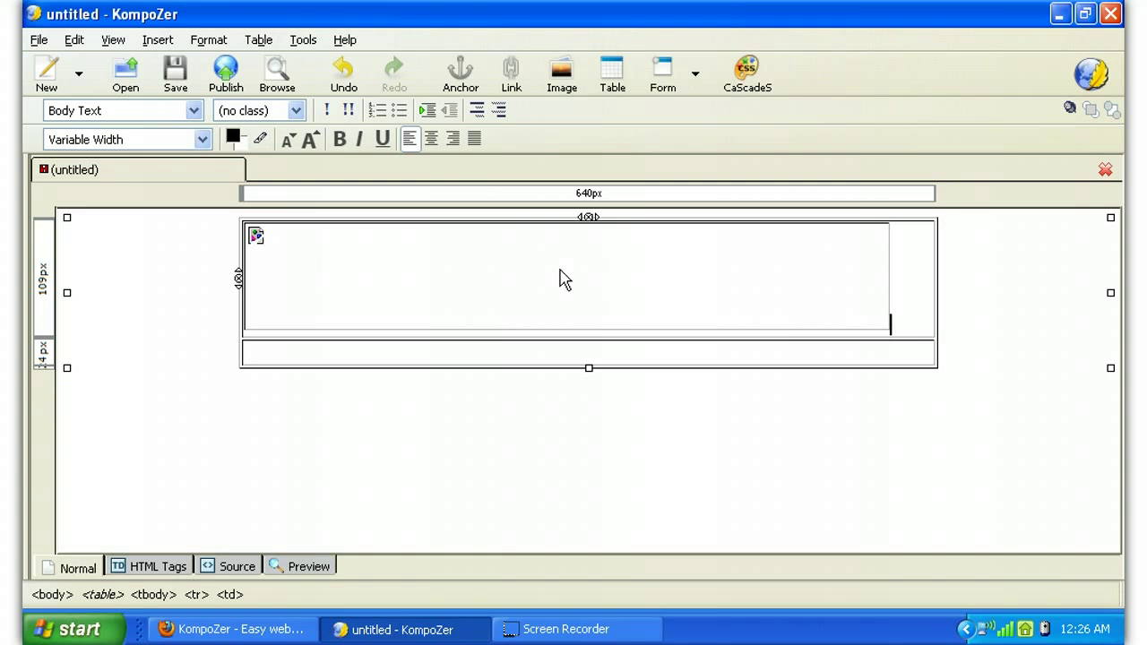
{"action": "left_click", "coordinate": [563, 278]}
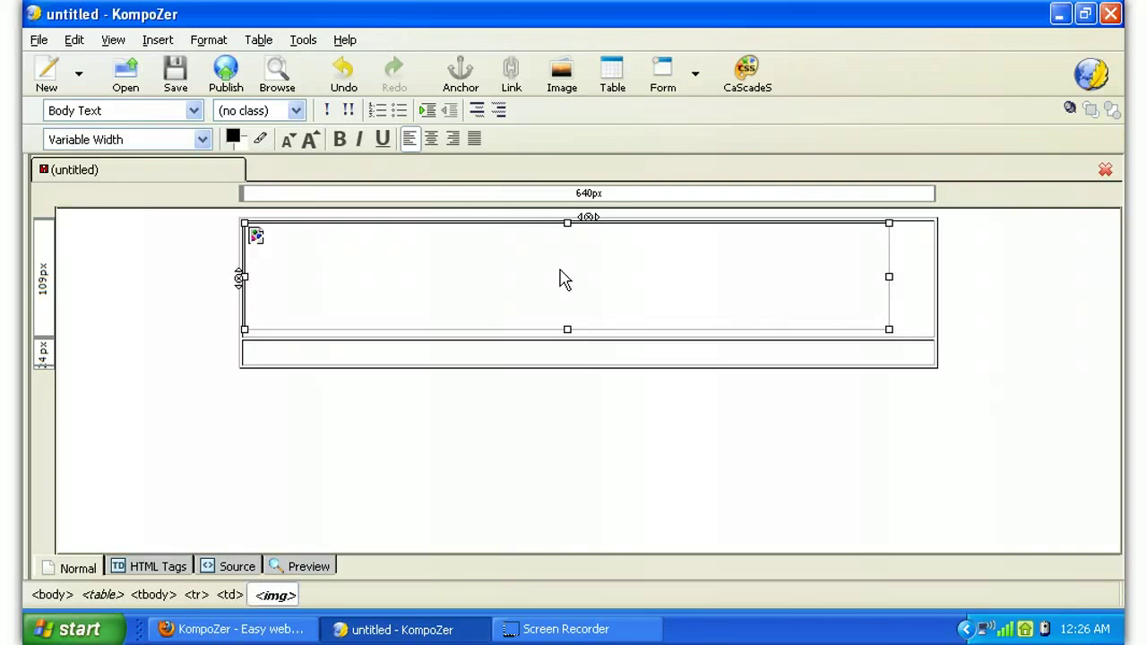
{"action": "left_click", "coordinate": [431, 140]}
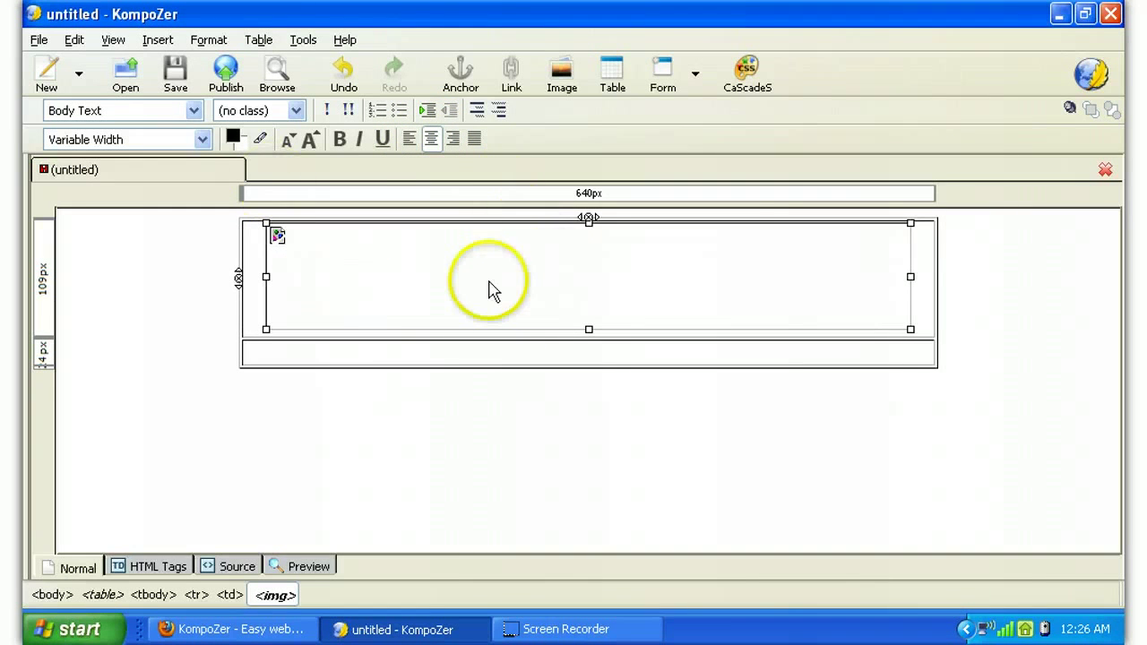
Start saving the page and give it the title Fast Traffic Dominator.
{"action": "left_click", "coordinate": [173, 73]}
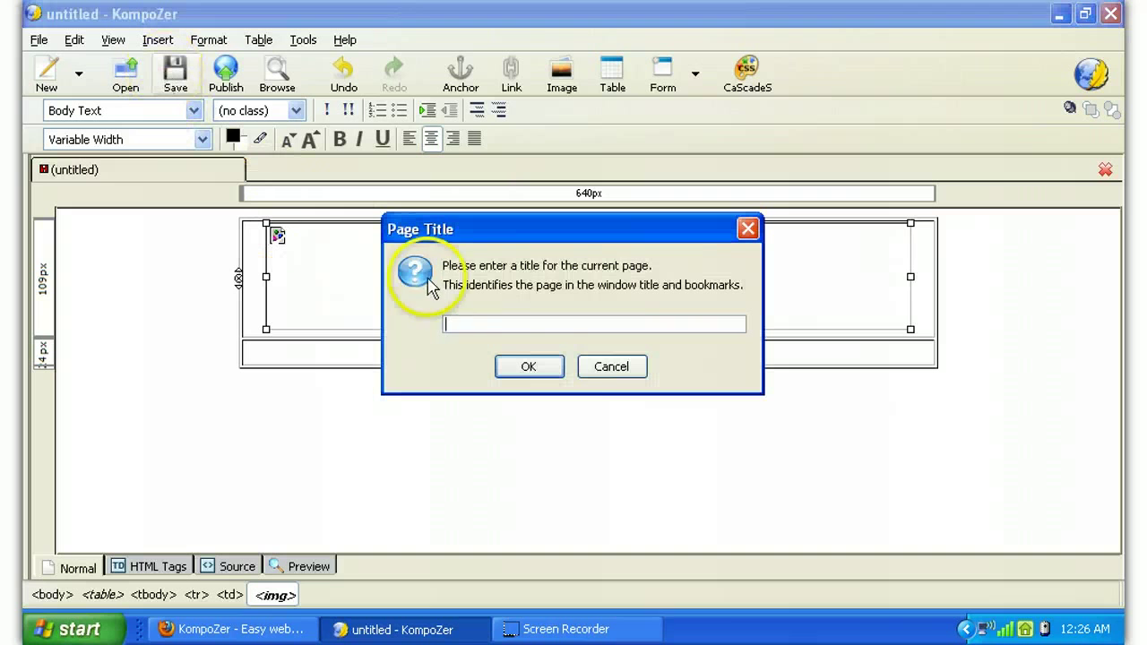
{"action": "left_click", "coordinate": [495, 324]}
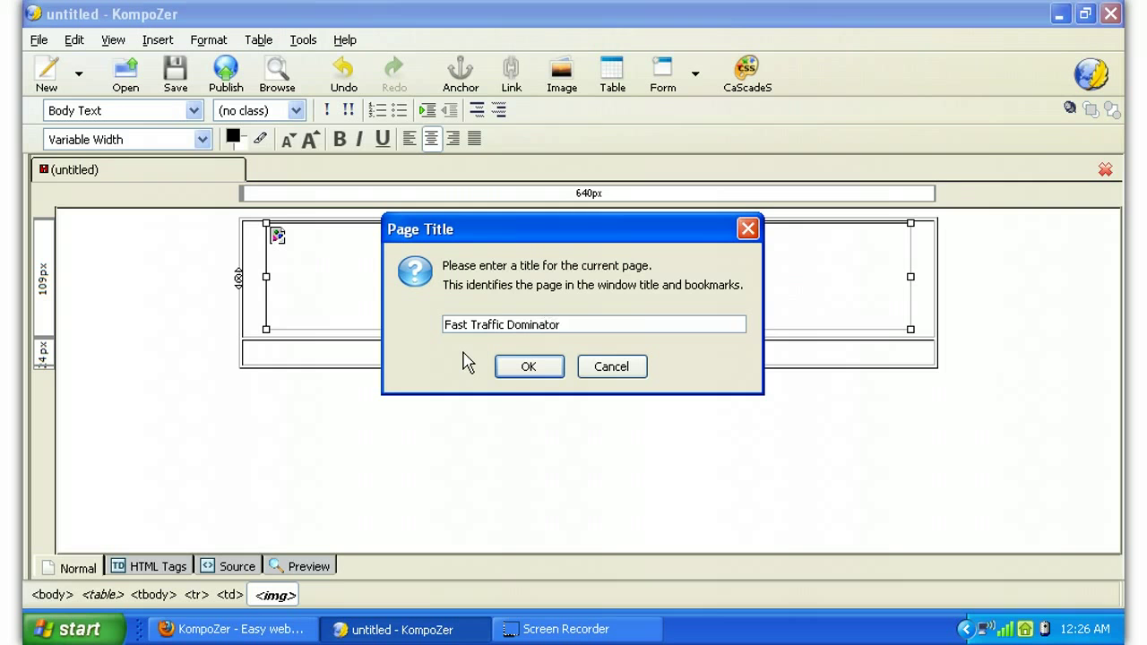
{"action": "left_click", "coordinate": [529, 367]}
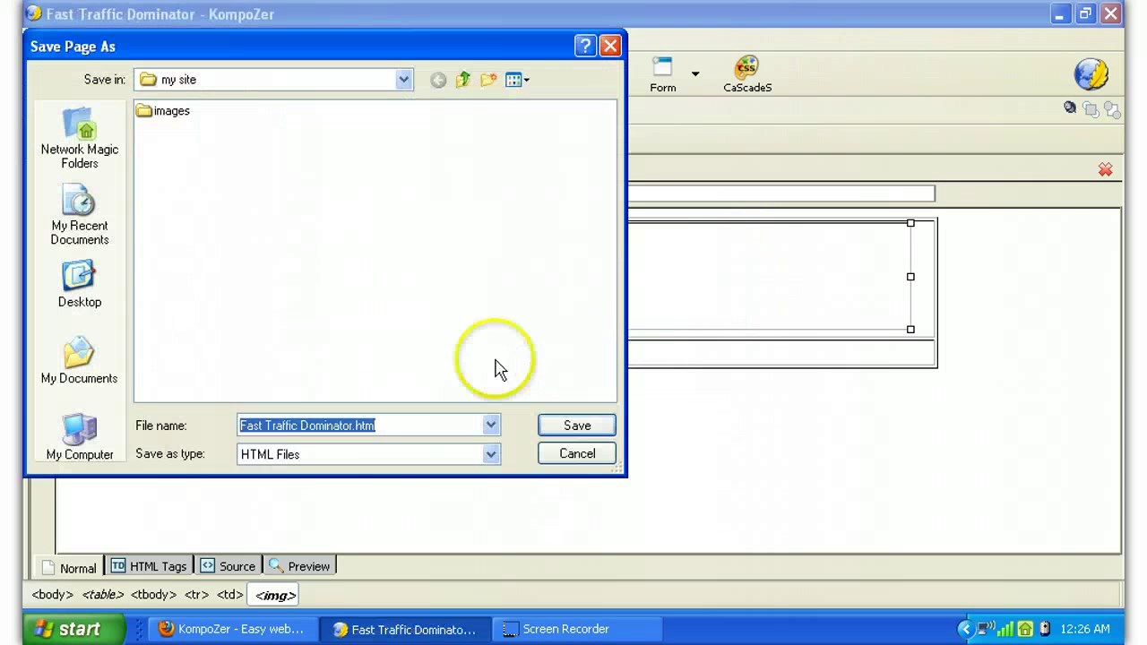
Change the file name of the page being saved to index.html.
{"action": "left_click", "coordinate": [347, 426]}
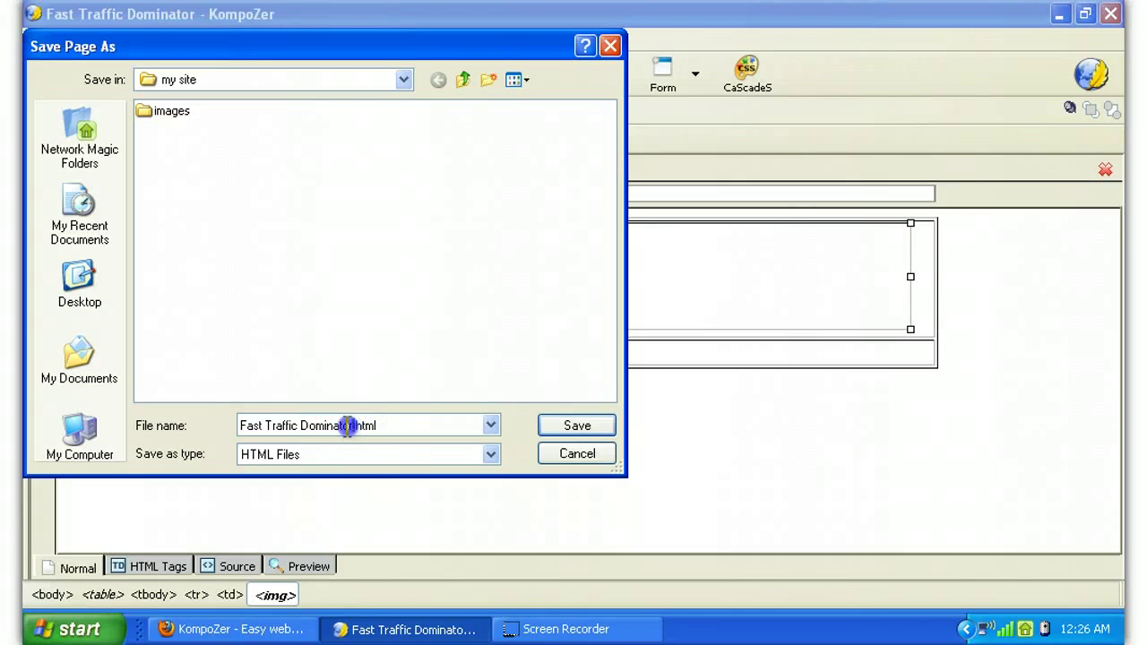
{"action": "left_click_drag", "start_coordinate": [348, 426], "coordinate": [202, 424]}
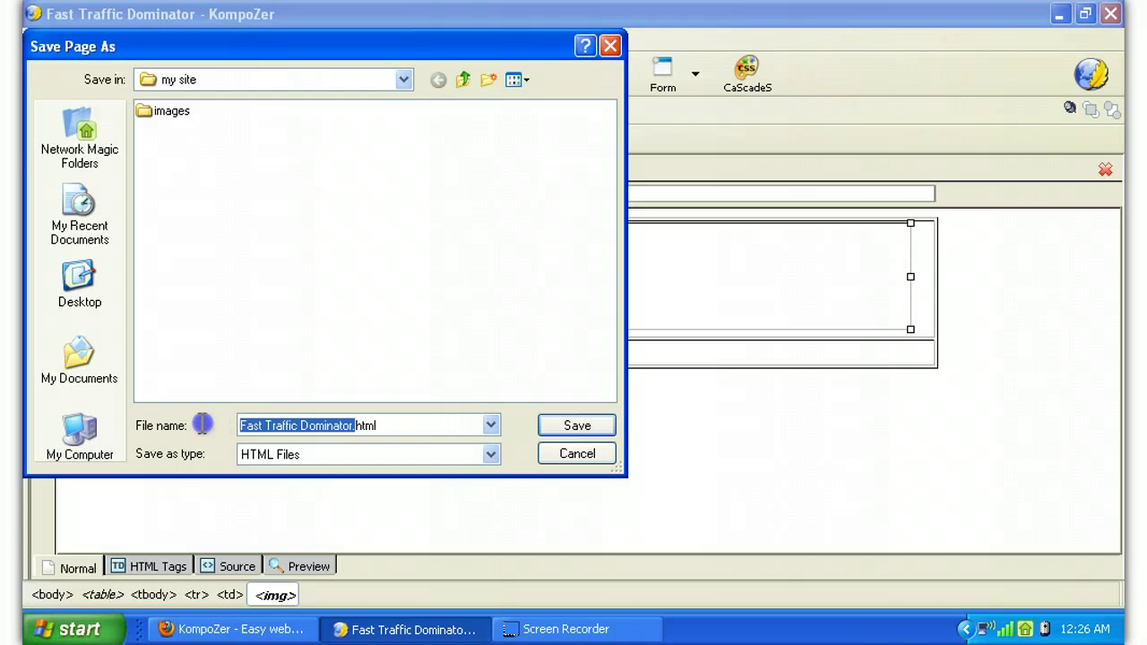
{"action": "key", "text": "BackSpace"}
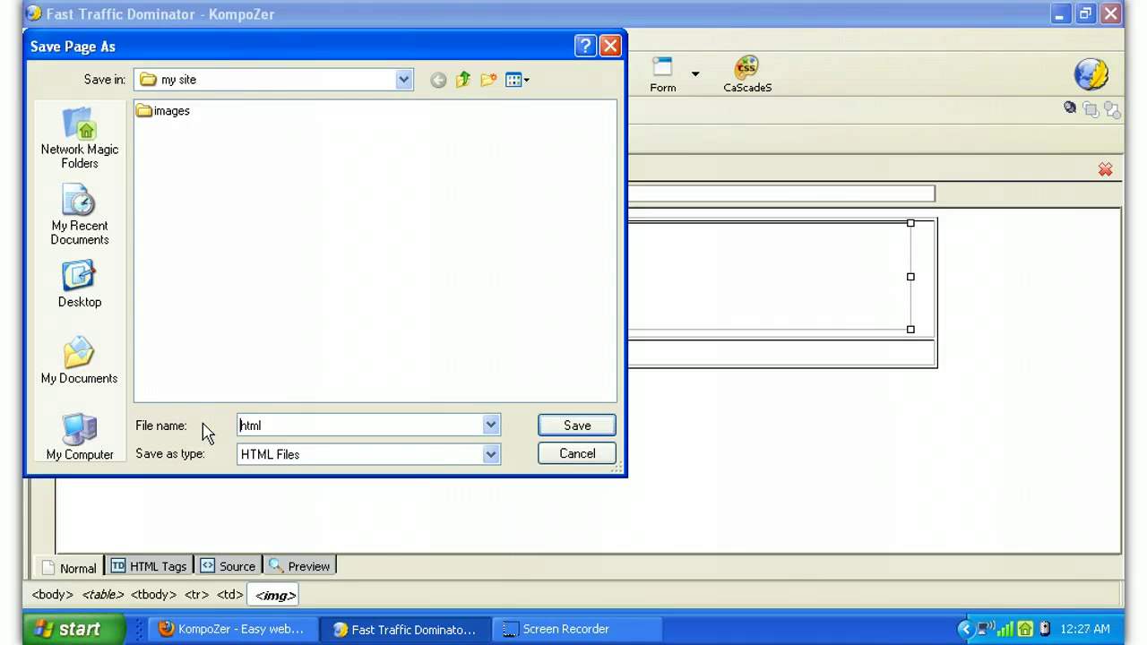
{"action": "type", "text": "in"}
{"action": "type", "text": "dex."}
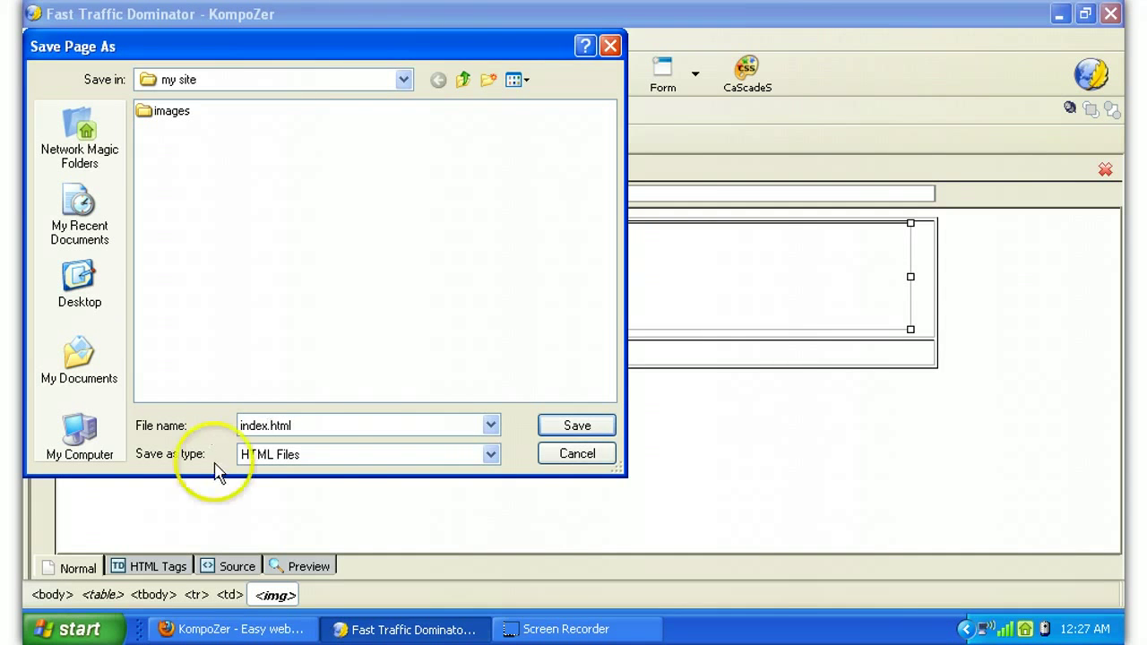
{"action": "left_click", "coordinate": [321, 430]}
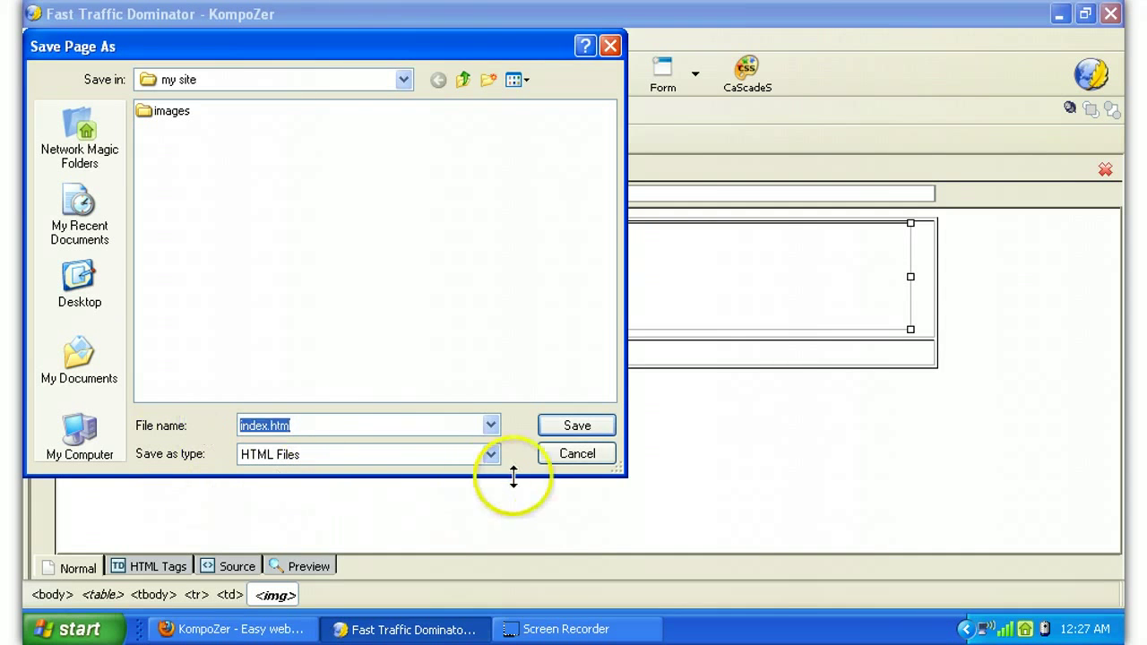
Save the page in the my site folder on the desktop and preview it in the browser.
{"action": "left_click", "coordinate": [89, 296]}
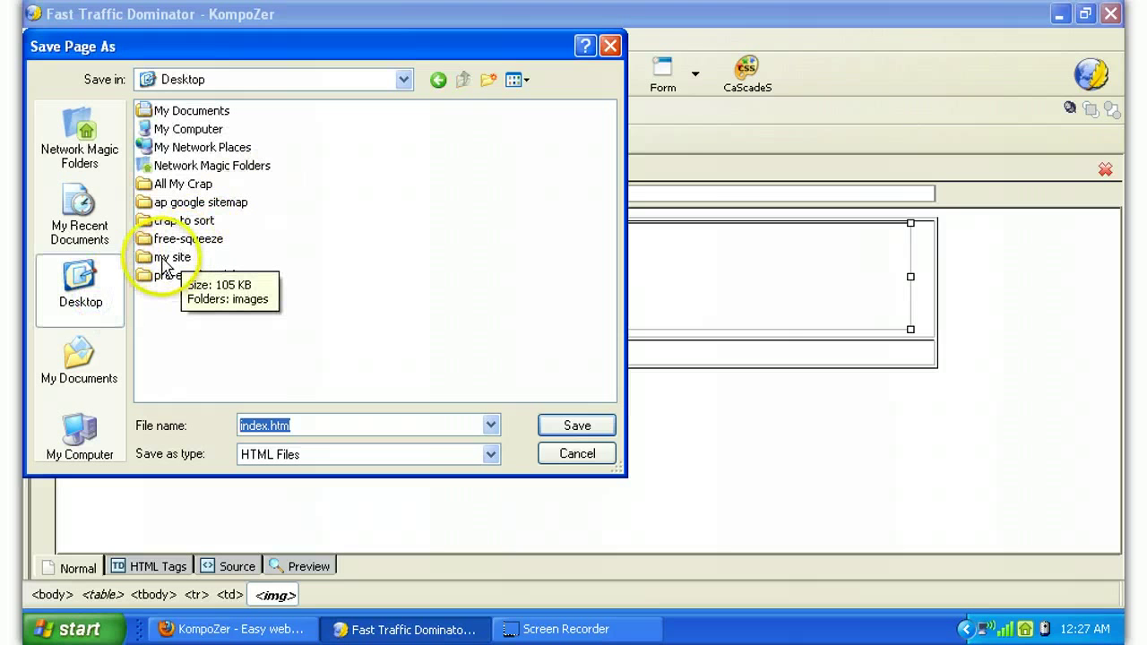
{"action": "double_click", "coordinate": [163, 260]}
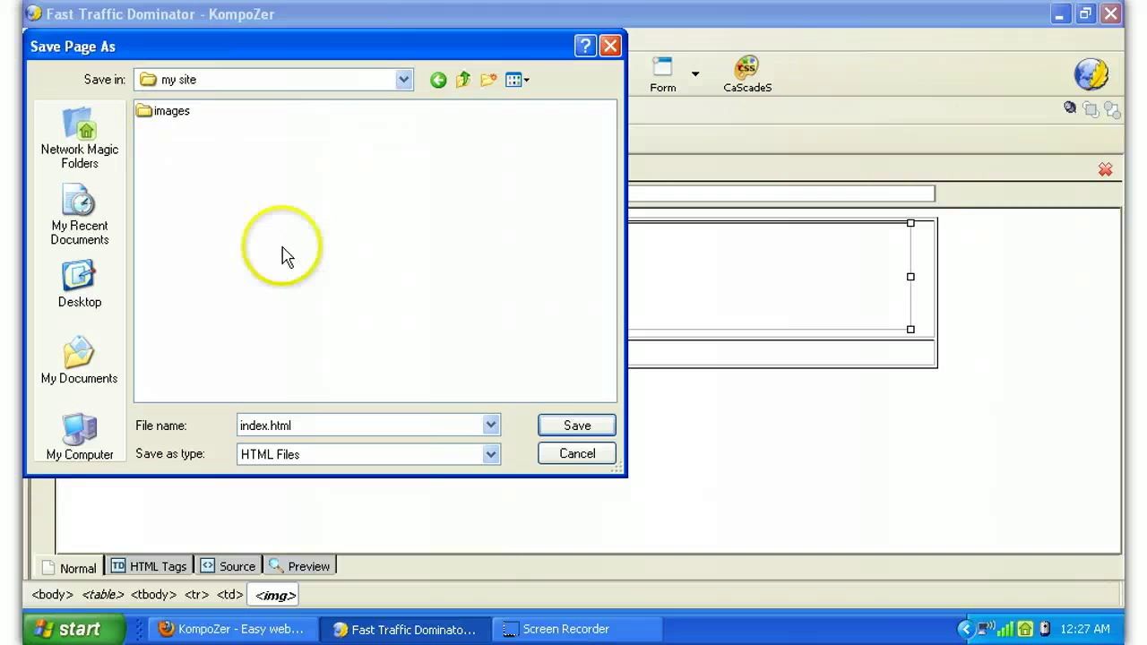
{"action": "left_click", "coordinate": [577, 427]}
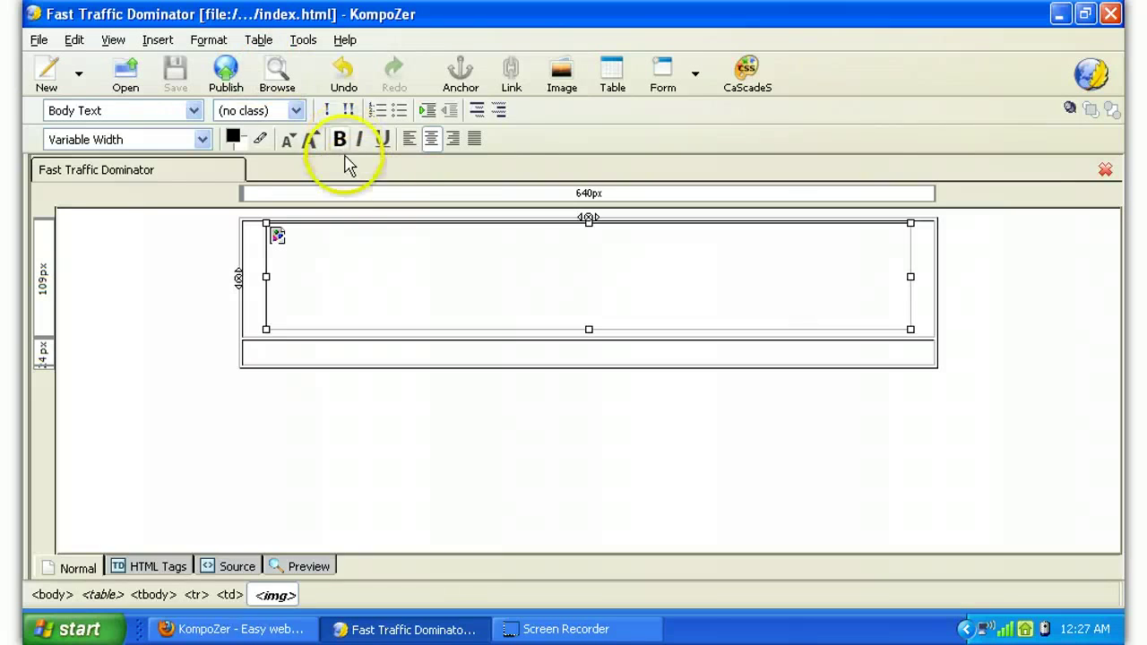
{"action": "left_click", "coordinate": [276, 76]}
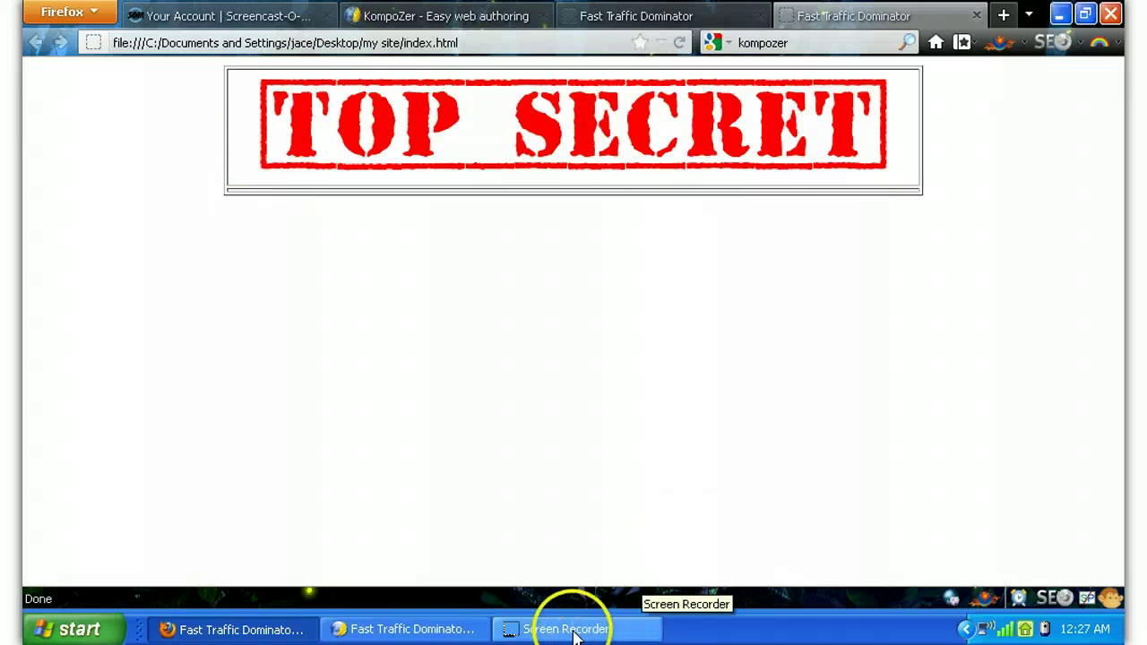
Switch back to KompoZer and remove the table's border in its table properties.
{"action": "left_click", "coordinate": [436, 630]}
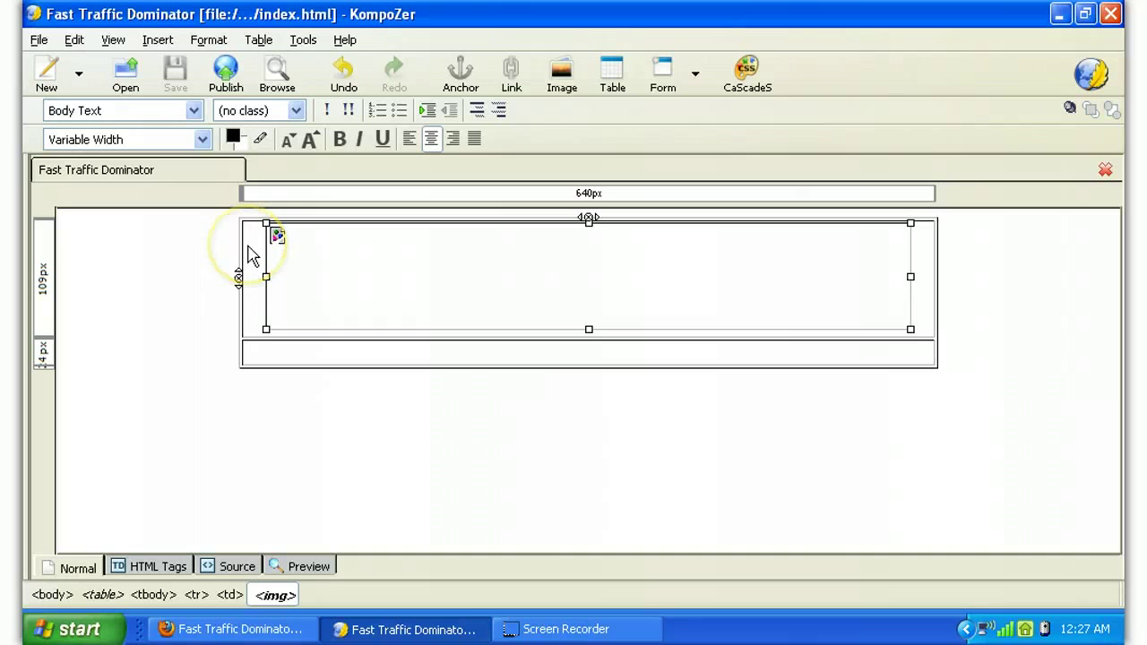
{"action": "right_click", "coordinate": [416, 296]}
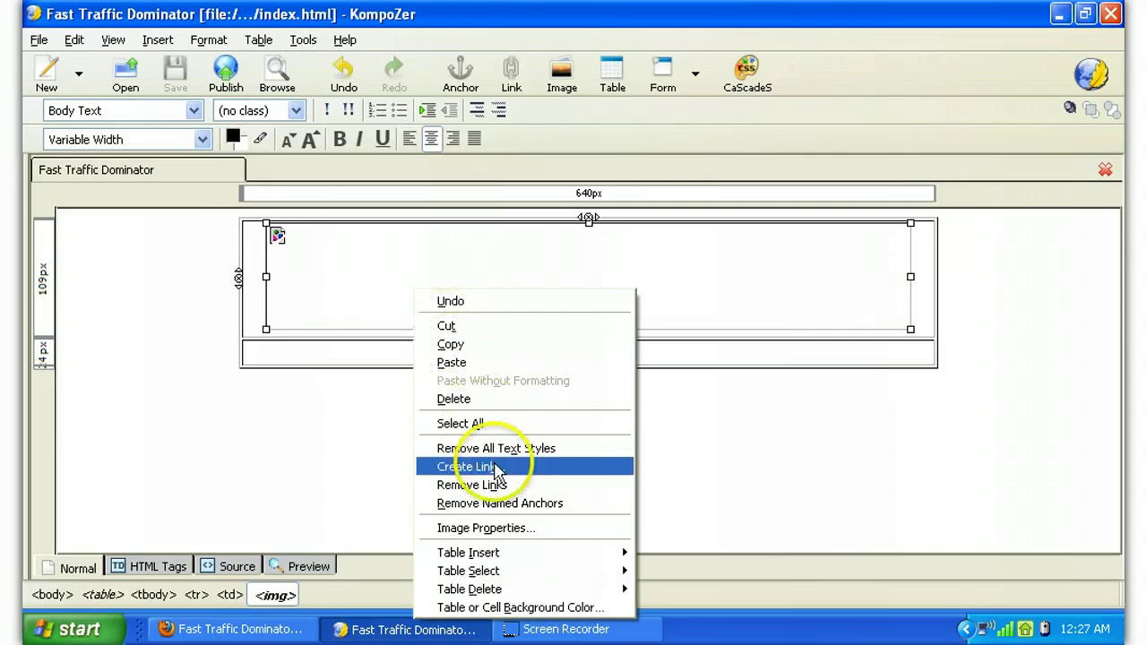
{"action": "left_click", "coordinate": [254, 258]}
{"action": "right_click", "coordinate": [256, 256]}
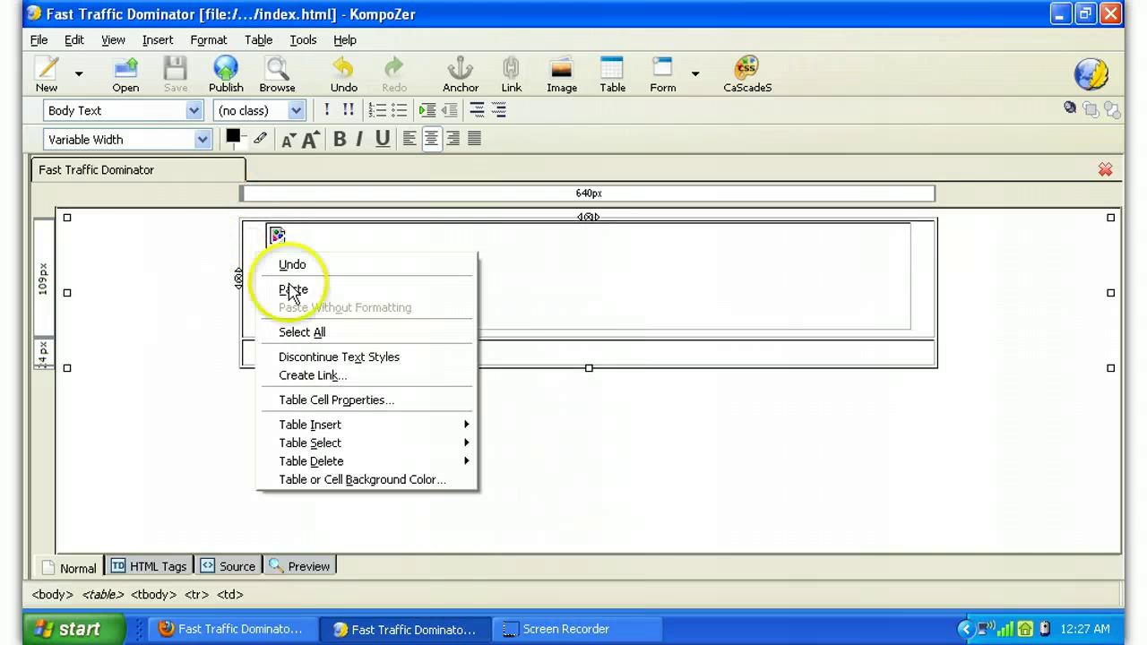
{"action": "left_click", "coordinate": [334, 408]}
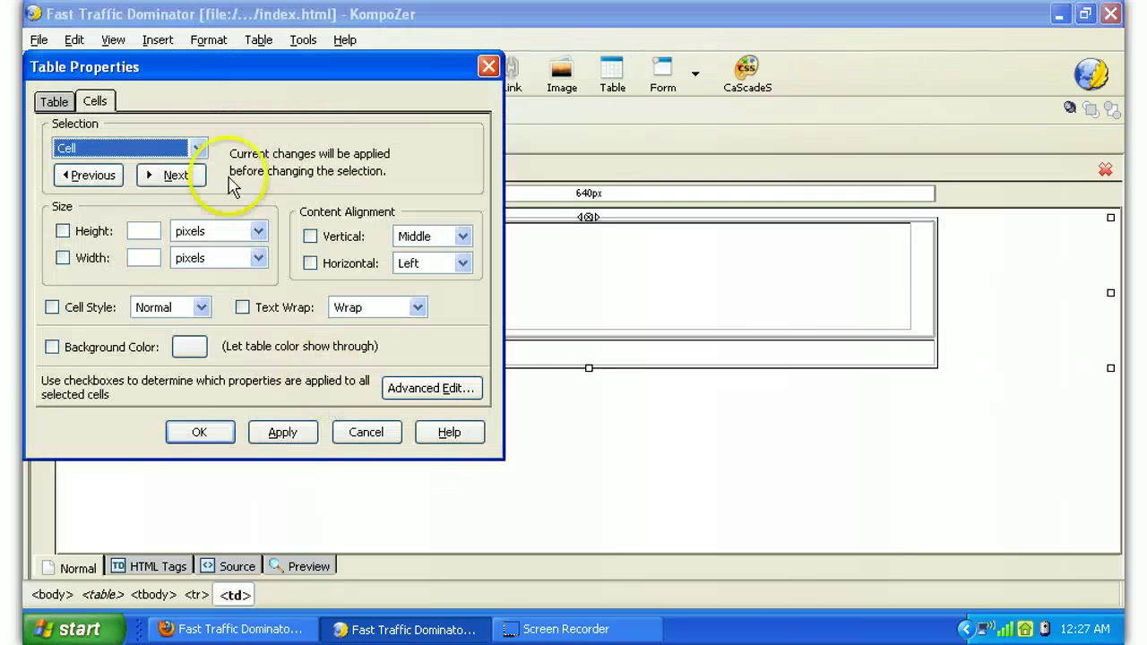
{"action": "left_click", "coordinate": [56, 102]}
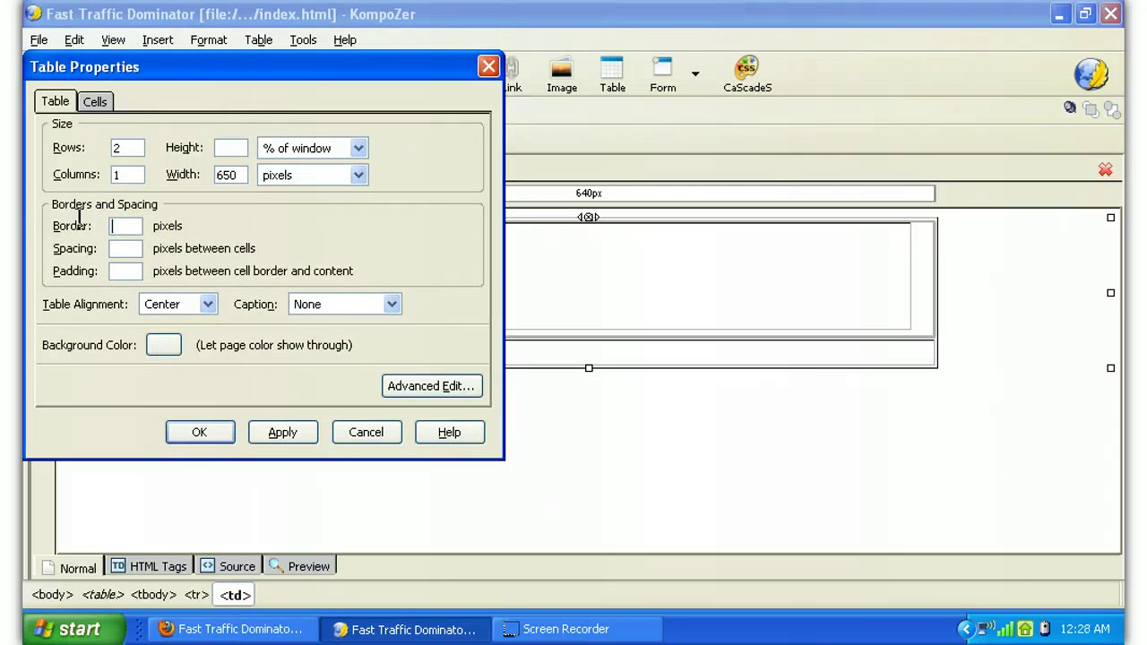
{"action": "left_click", "coordinate": [210, 435]}
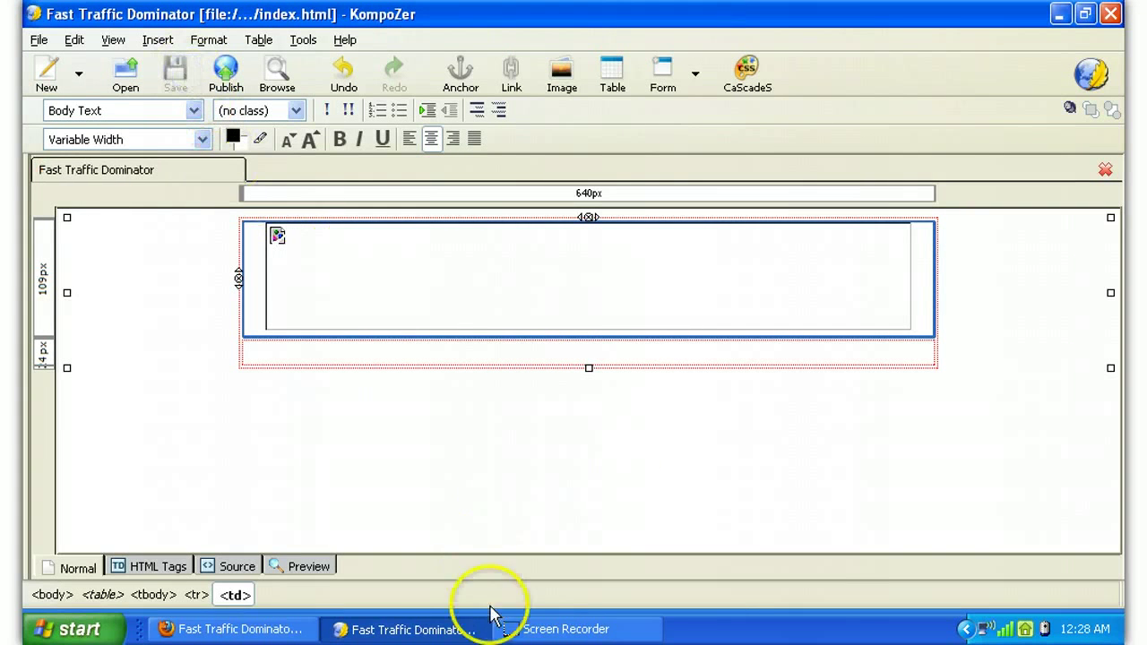
Switch to Firefox and reload index.html to check the page without table borders.
{"action": "left_click", "coordinate": [439, 626]}
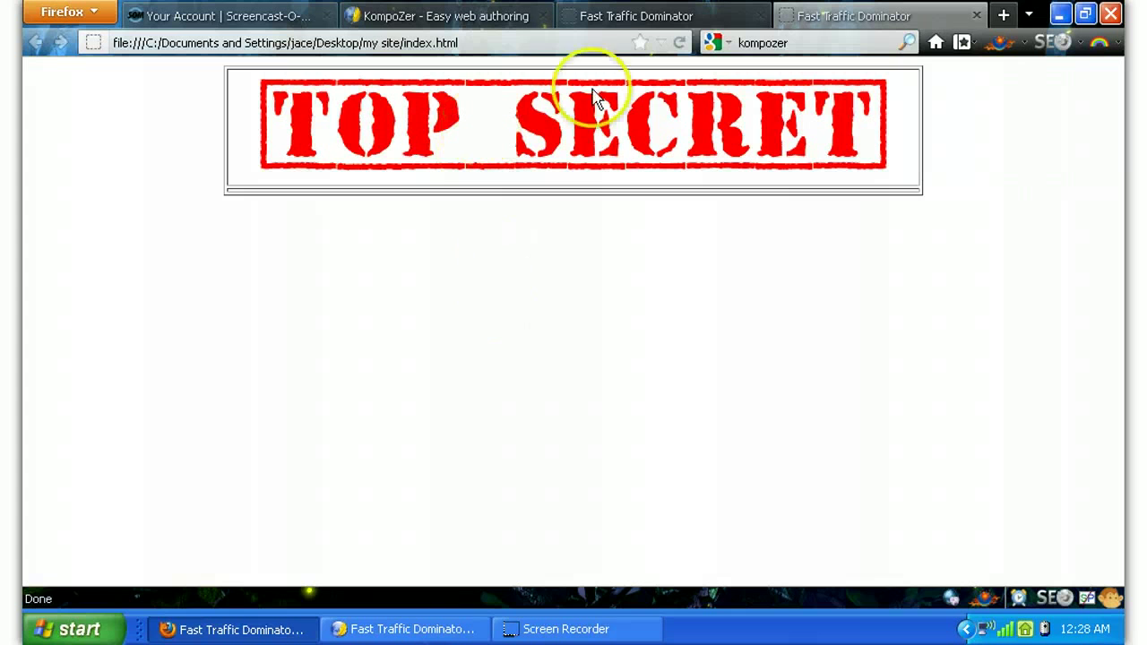
{"action": "left_click", "coordinate": [679, 43]}
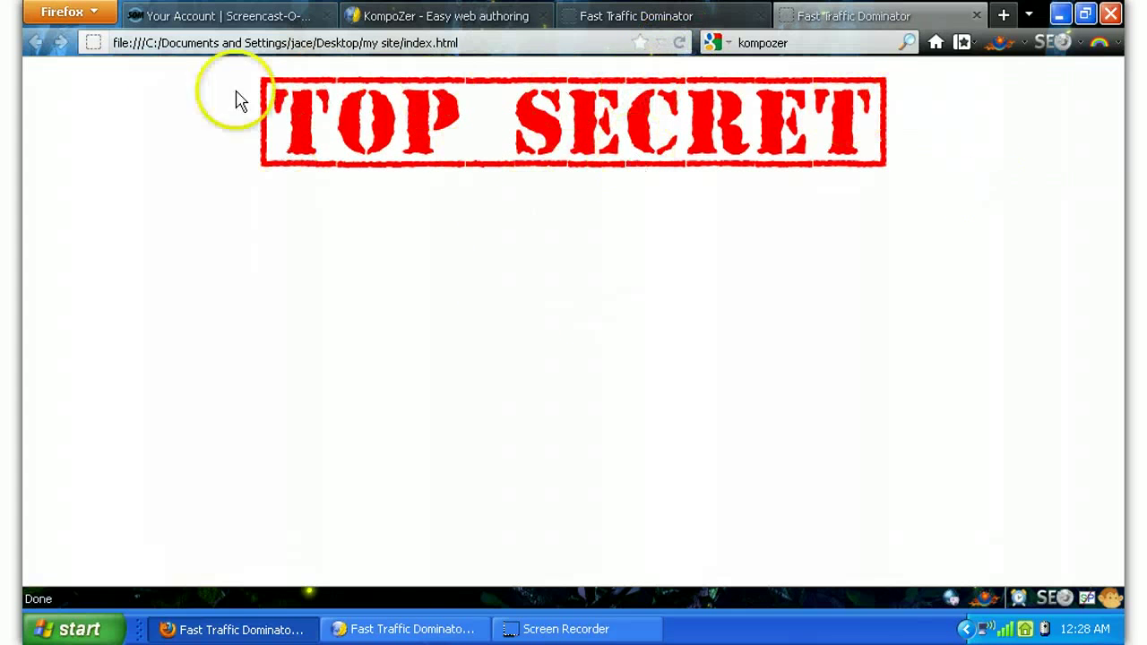
Back in KompoZer, paste the copied headline "Who Else Want To Get Lightning Fast Traffic And Dominate The Search Engines" two lines below the header image.
{"action": "left_click", "coordinate": [401, 632]}
{"action": "left_click", "coordinate": [928, 332]}
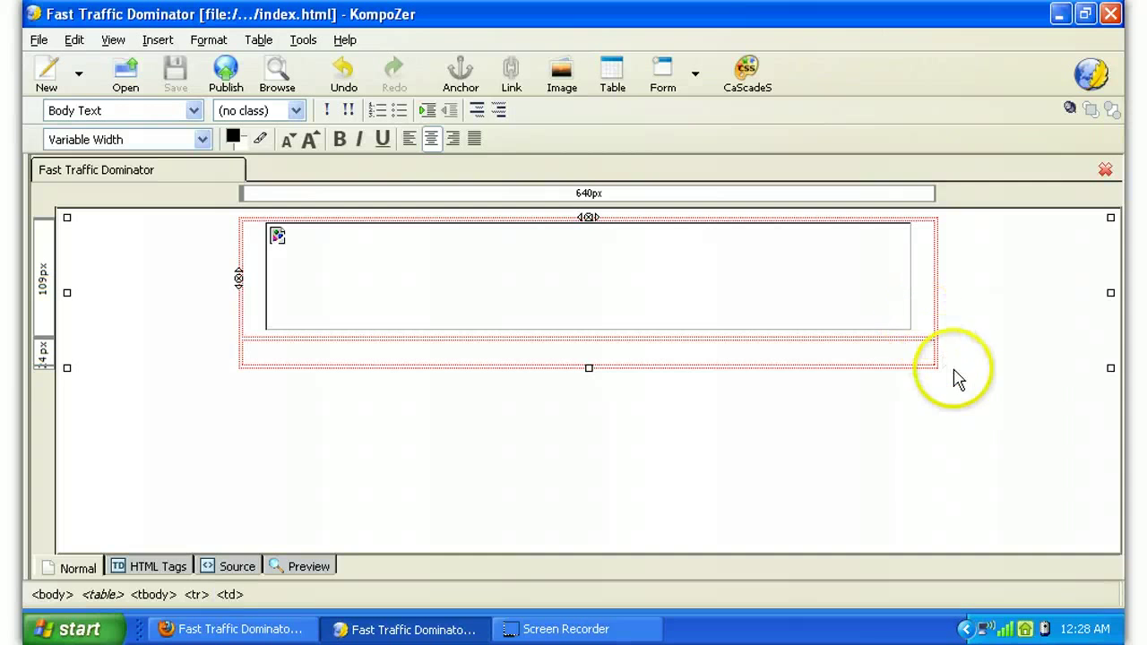
{"action": "key", "text": "Return"}
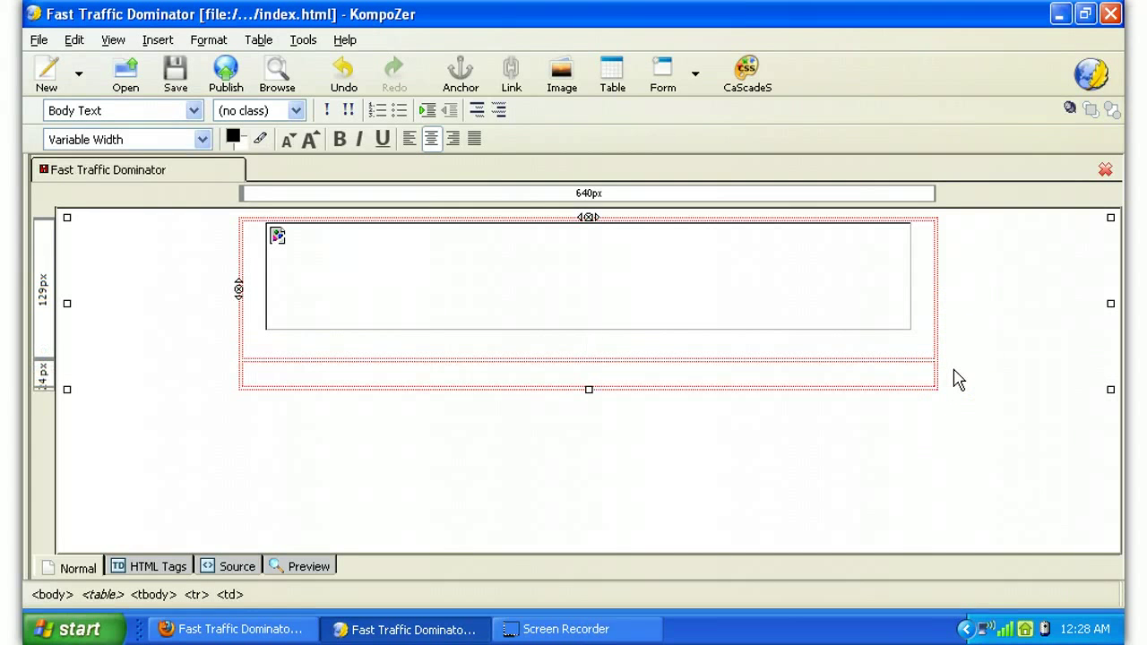
{"action": "key", "text": "Return"}
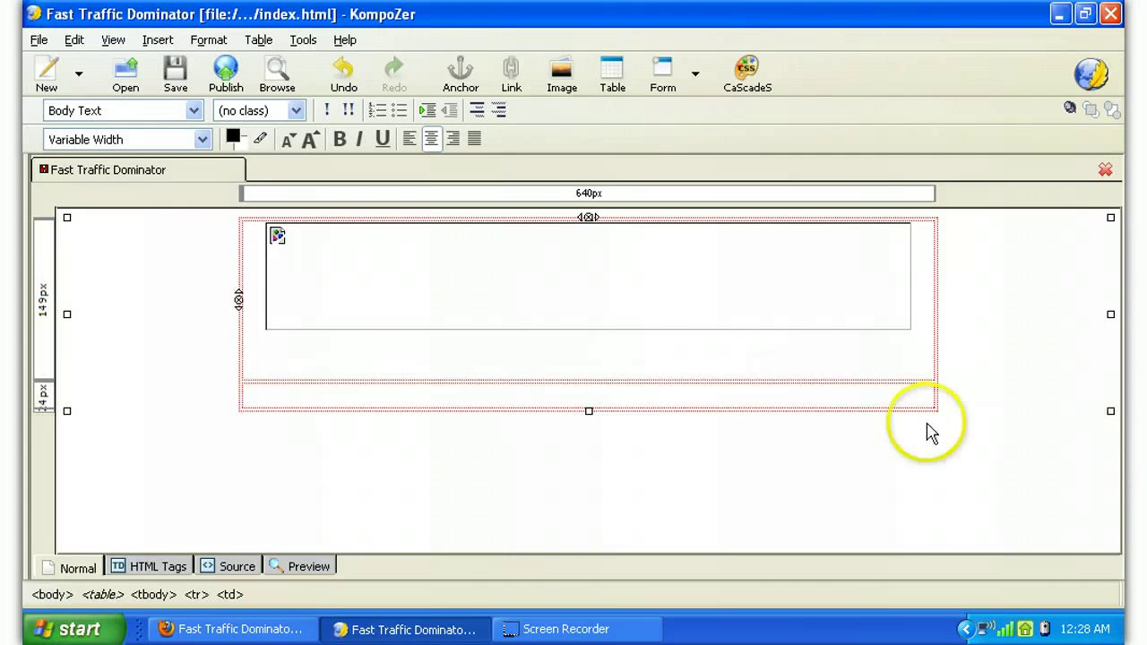
{"action": "right_click", "coordinate": [602, 360]}
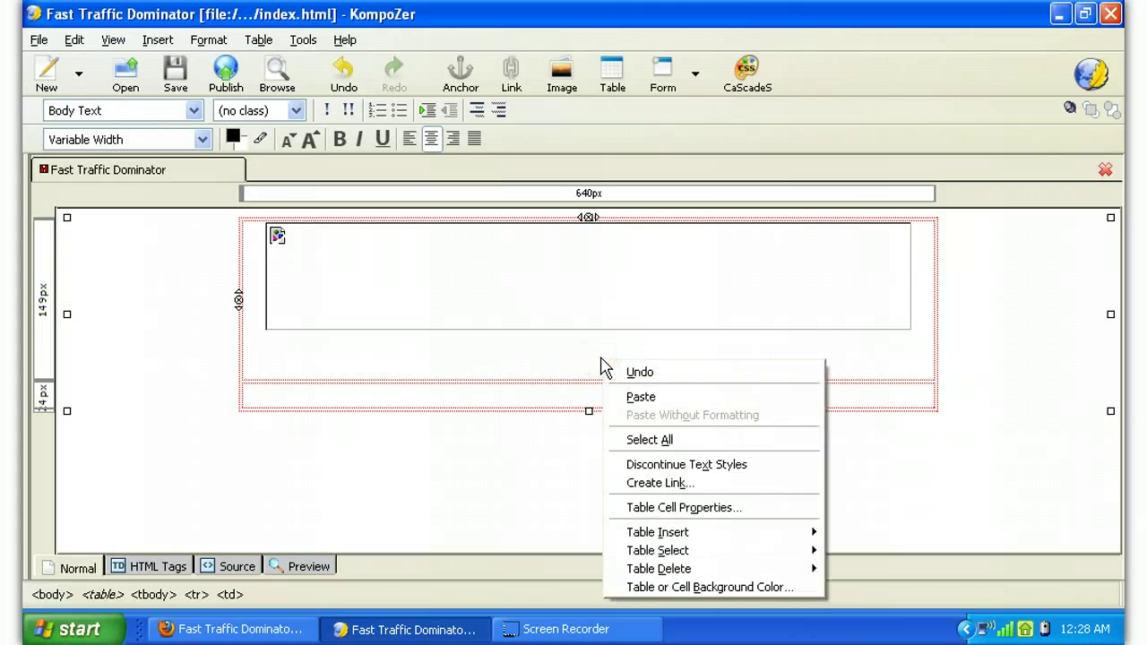
{"action": "left_click", "coordinate": [659, 399]}
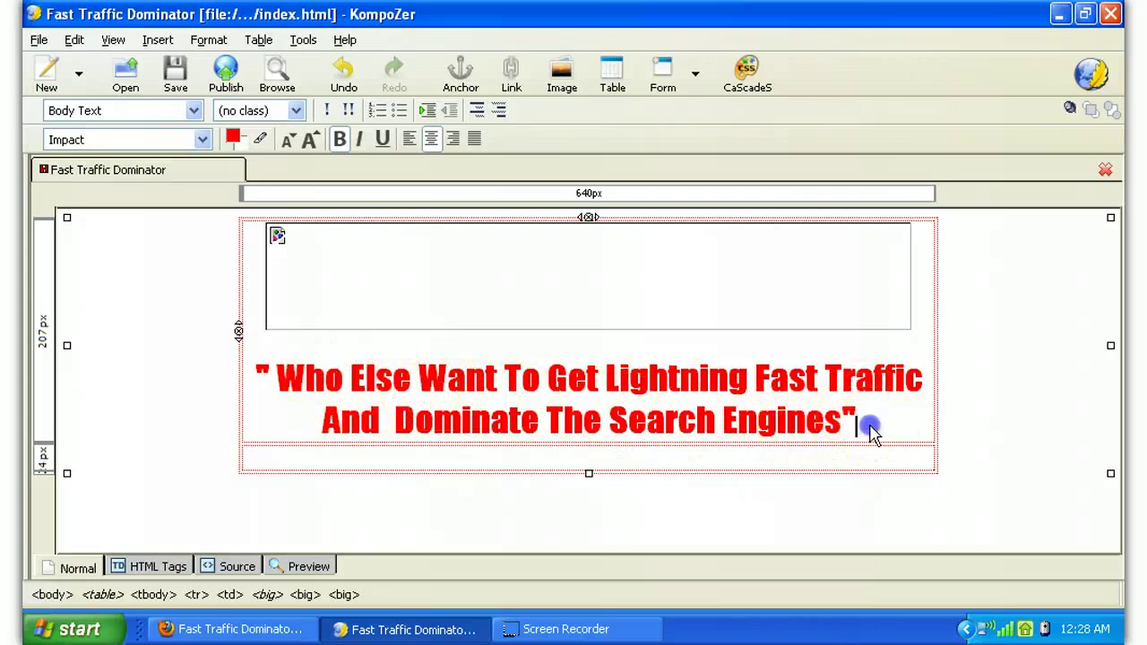
Review the selected headline's text color and the list of available fonts.
{"action": "left_click_drag", "start_coordinate": [870, 430], "coordinate": [265, 372]}
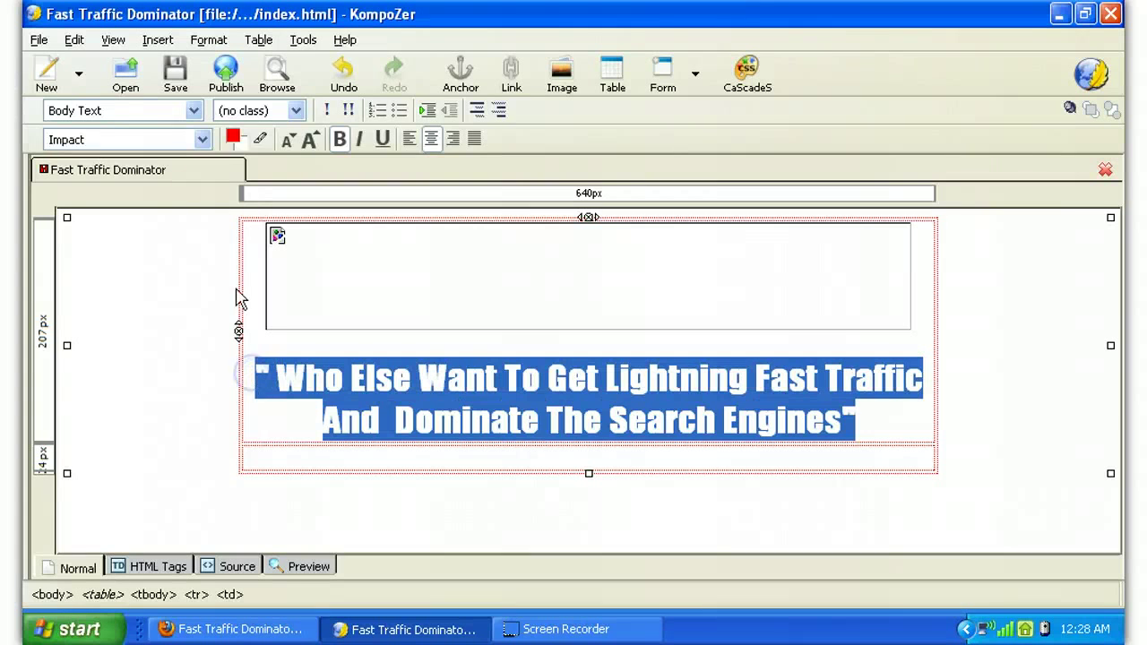
{"action": "left_click", "coordinate": [235, 141]}
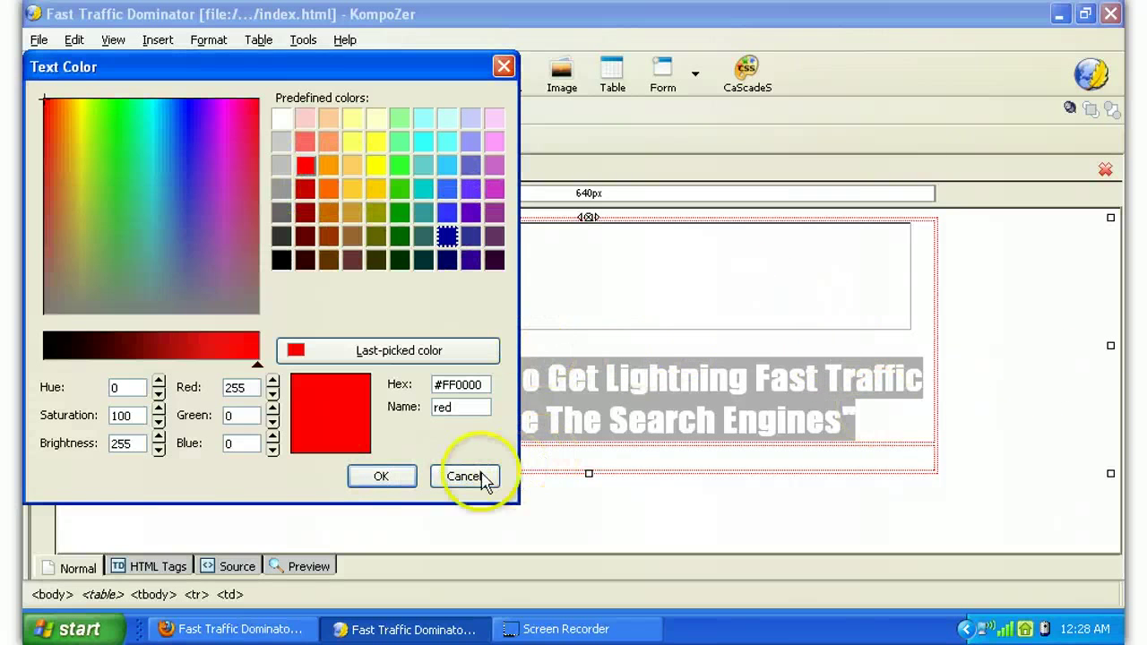
{"action": "left_click", "coordinate": [395, 478]}
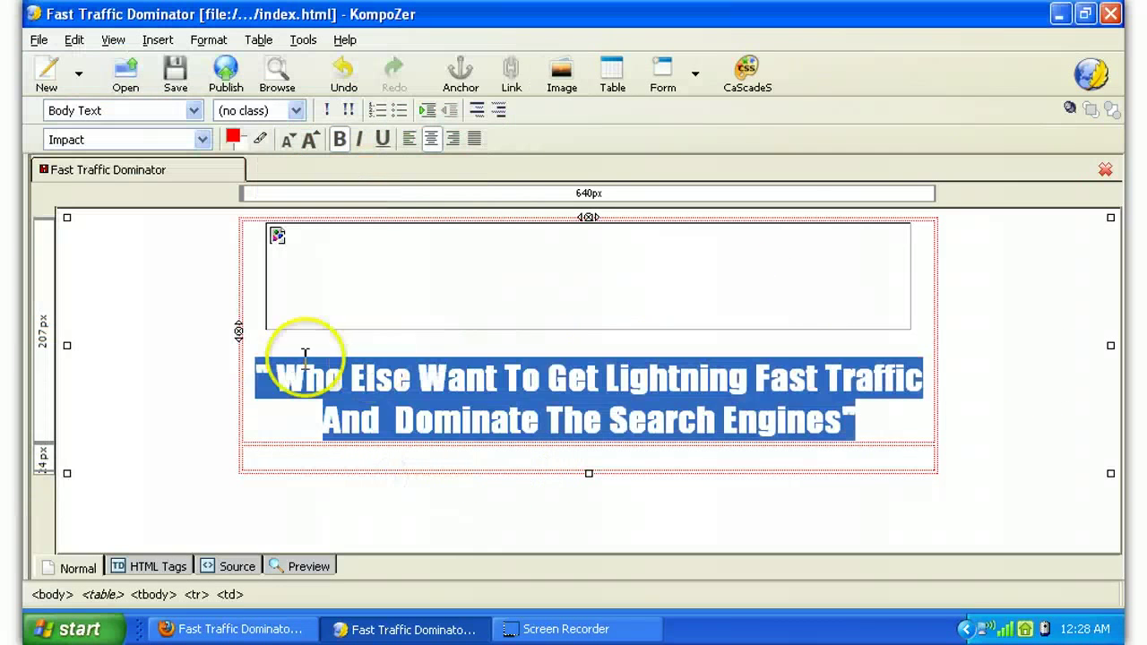
{"action": "left_click", "coordinate": [277, 403]}
{"action": "left_click_drag", "start_coordinate": [887, 436], "coordinate": [231, 367]}
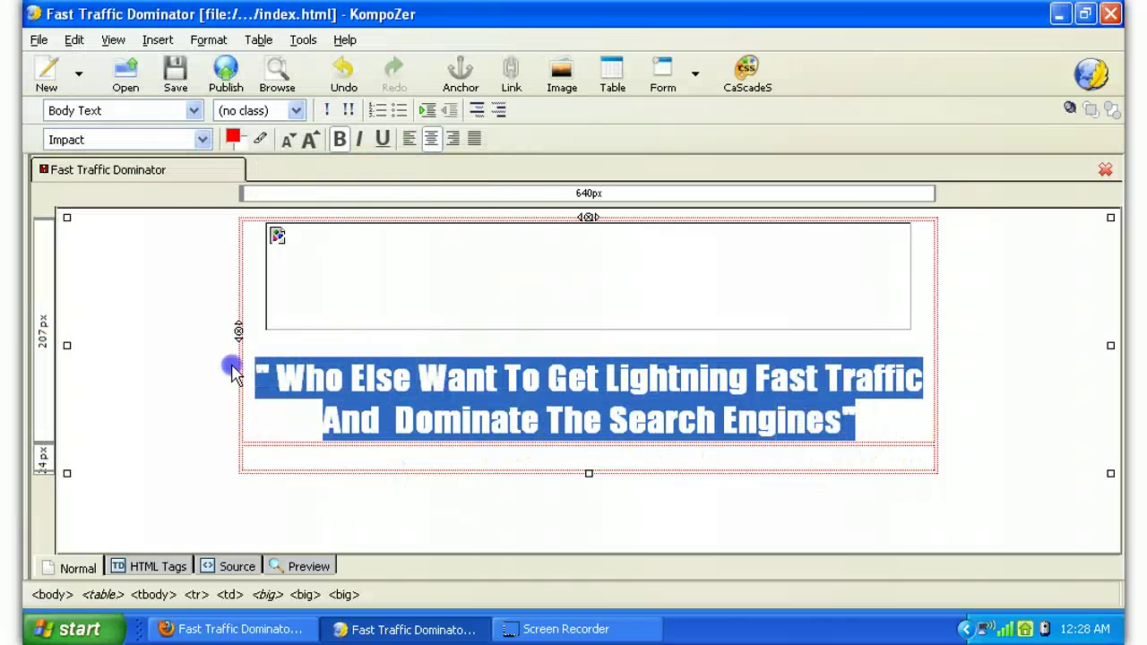
{"action": "left_click", "coordinate": [203, 141]}
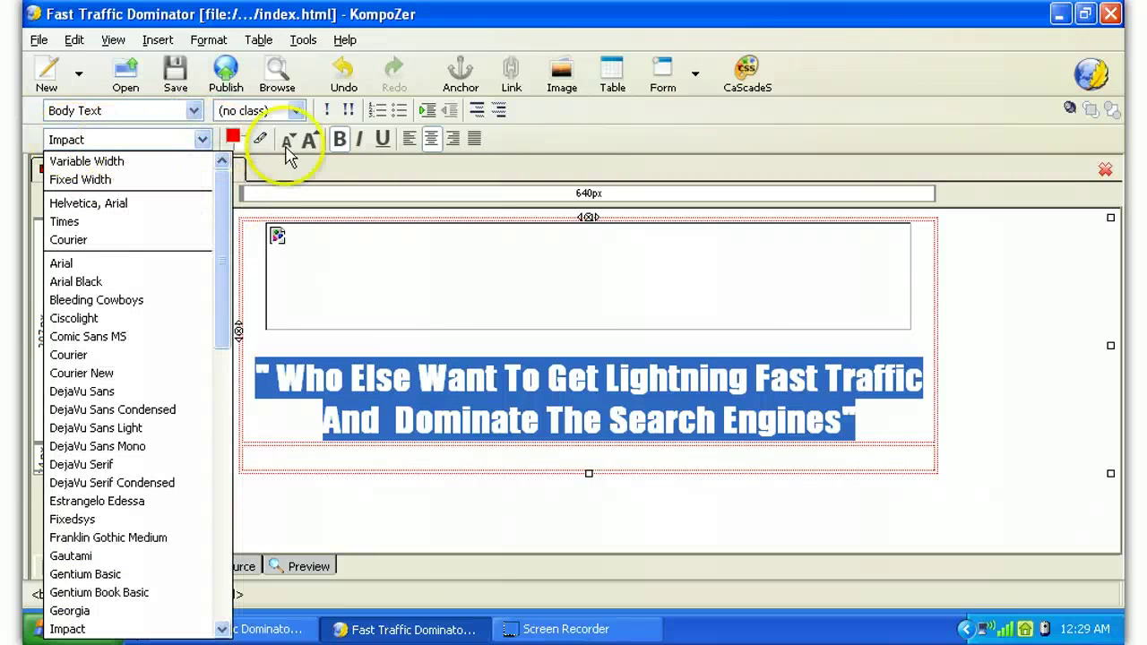
{"action": "left_click", "coordinate": [269, 167]}
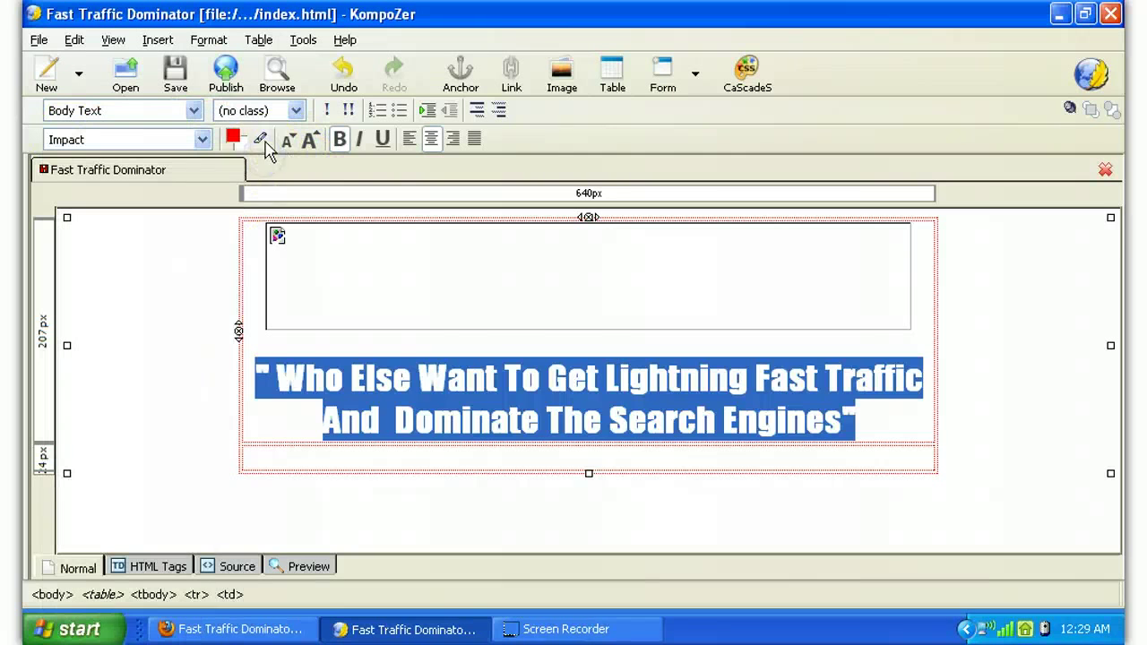
{"action": "left_click", "coordinate": [509, 418]}
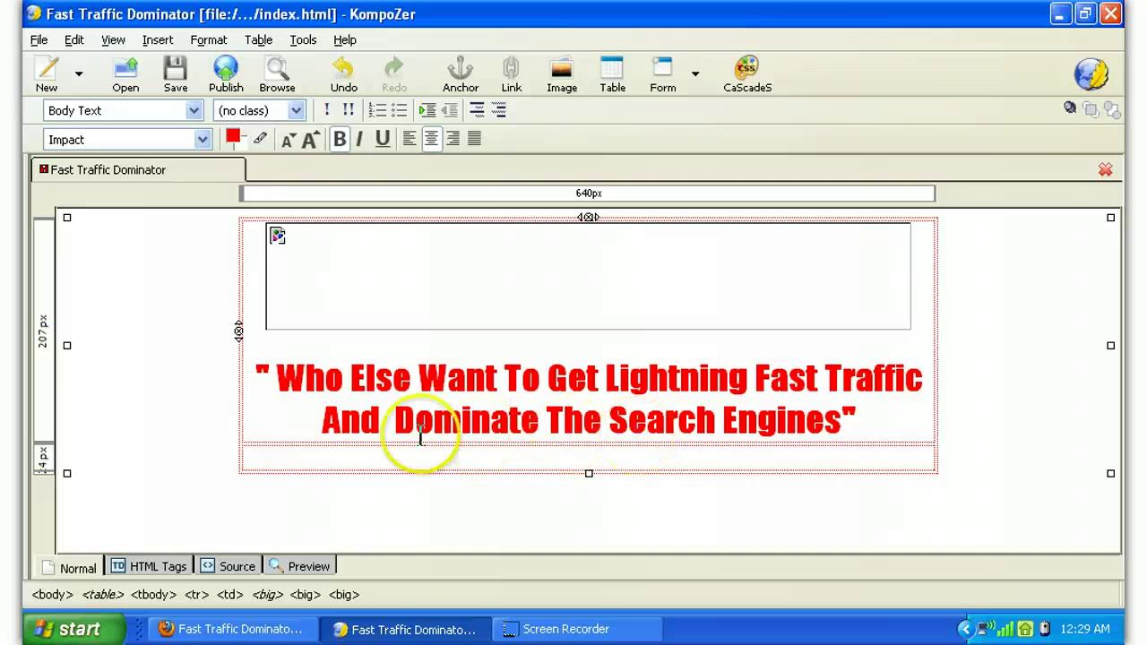
Select the whole headline and enlarge its text, stepping back one size from the largest tried.
{"action": "left_click_drag", "start_coordinate": [396, 421], "coordinate": [261, 367]}
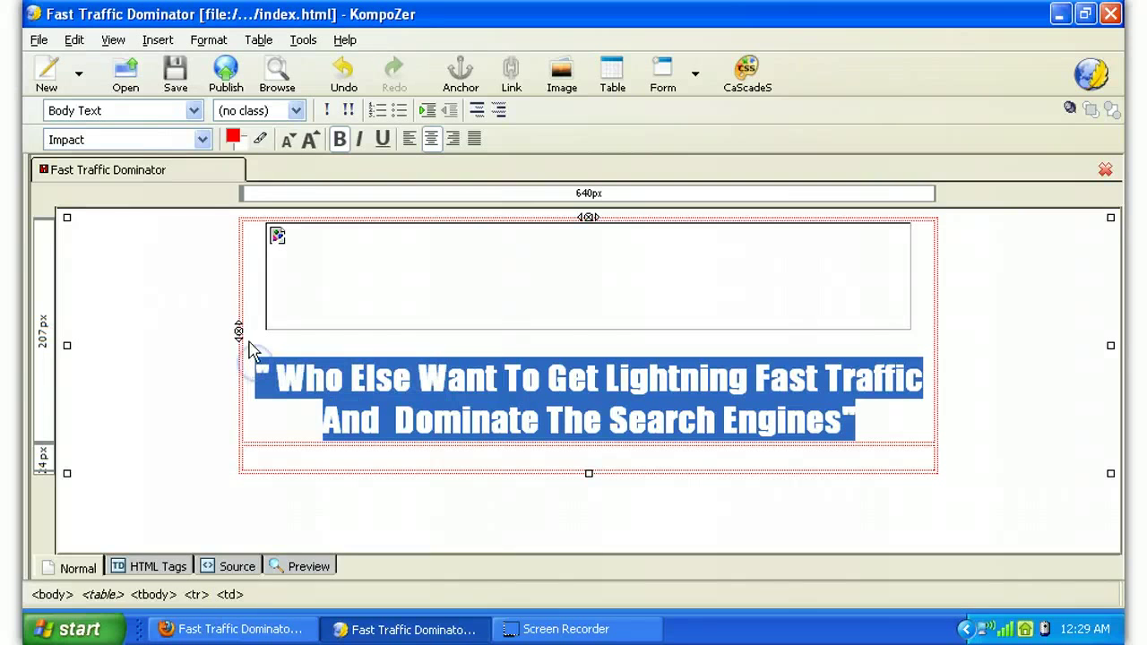
{"action": "left_click", "coordinate": [297, 140]}
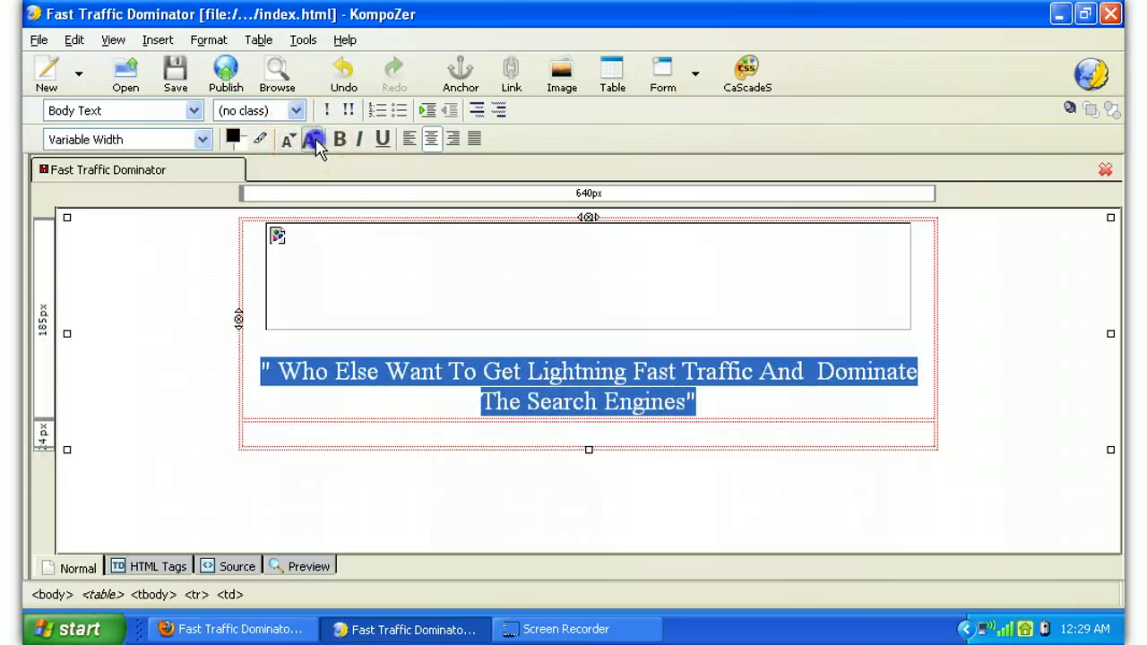
{"action": "left_click", "coordinate": [313, 141]}
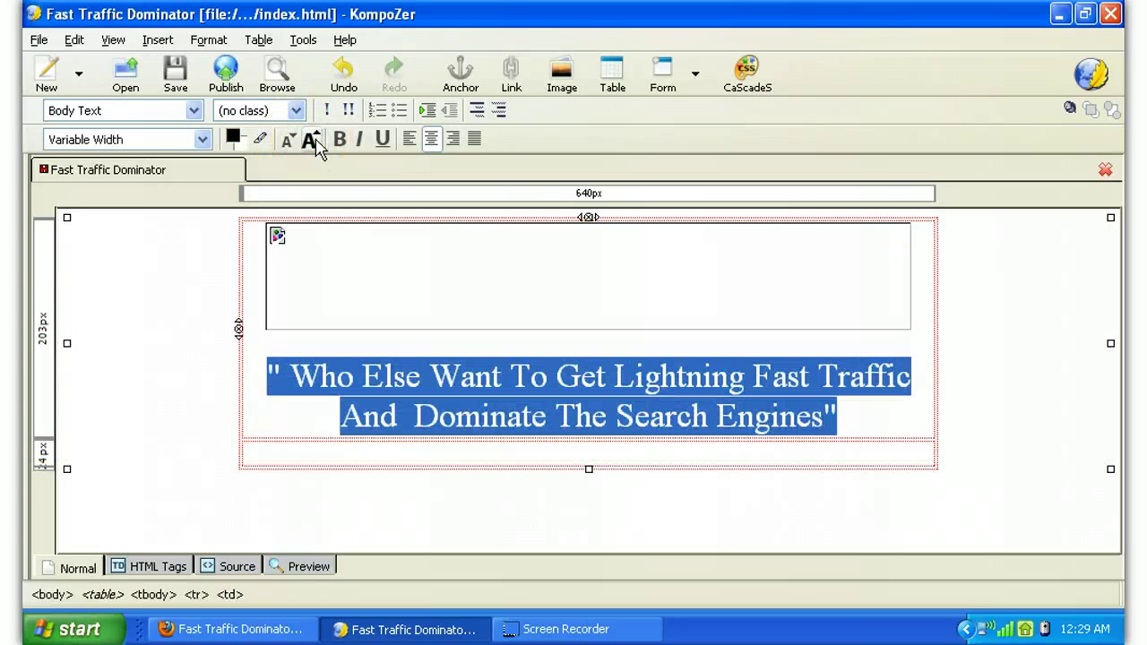
{"action": "left_click", "coordinate": [313, 141]}
{"action": "left_click", "coordinate": [289, 141]}
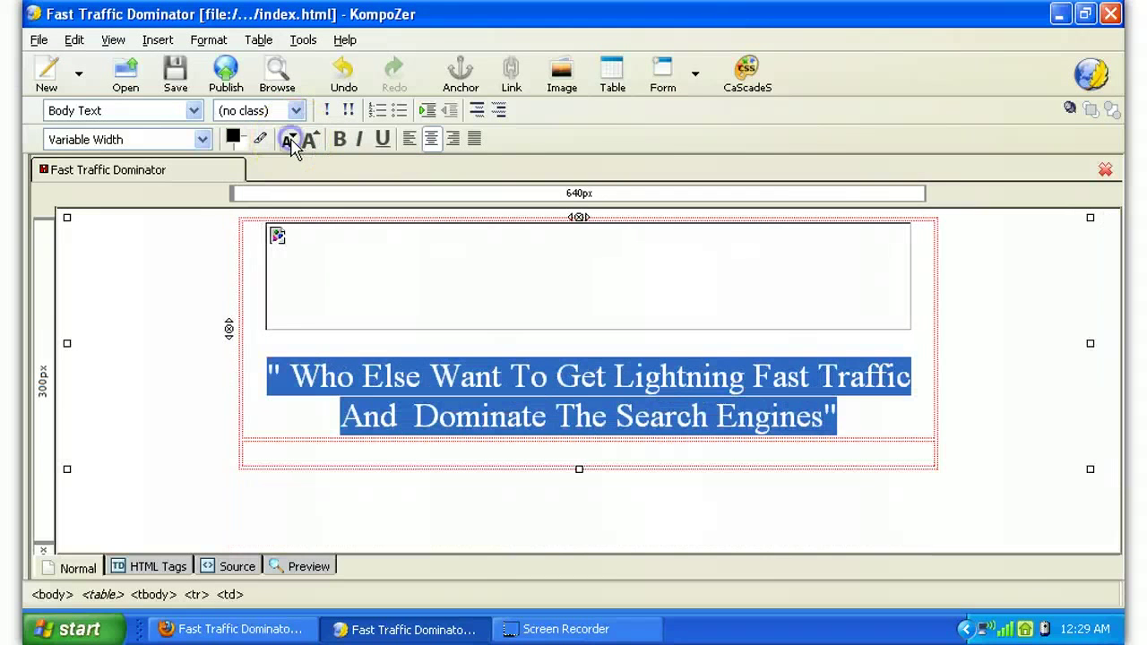
Try bold on the headline and remove it, and try a larger text size and step back down.
{"action": "left_click", "coordinate": [341, 141]}
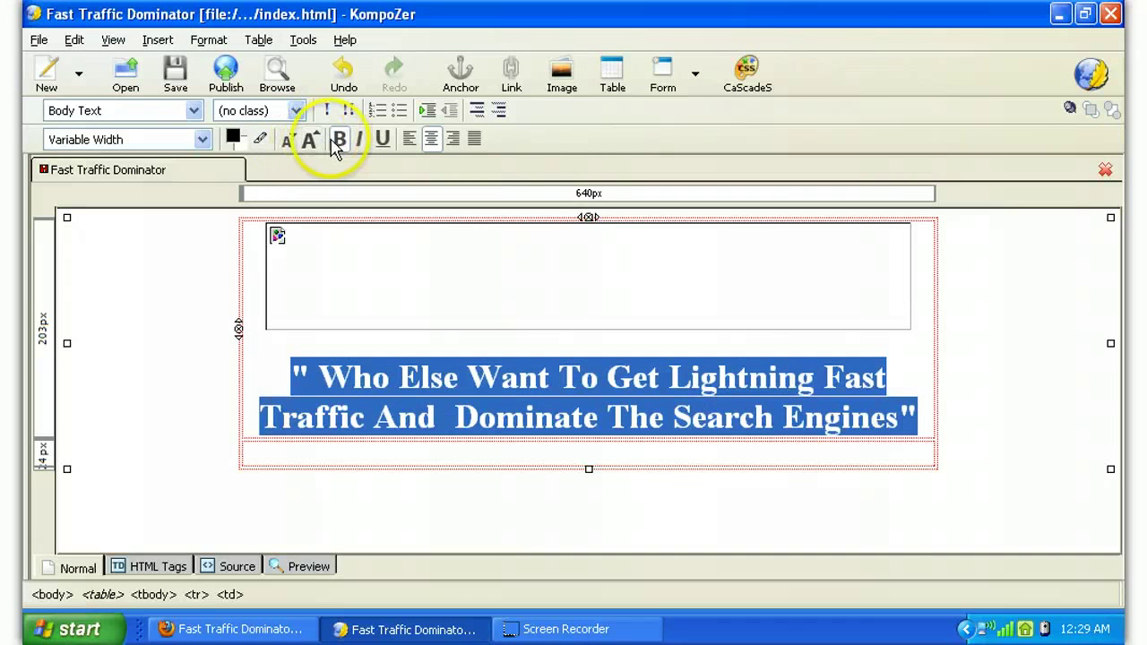
{"action": "left_click", "coordinate": [339, 141]}
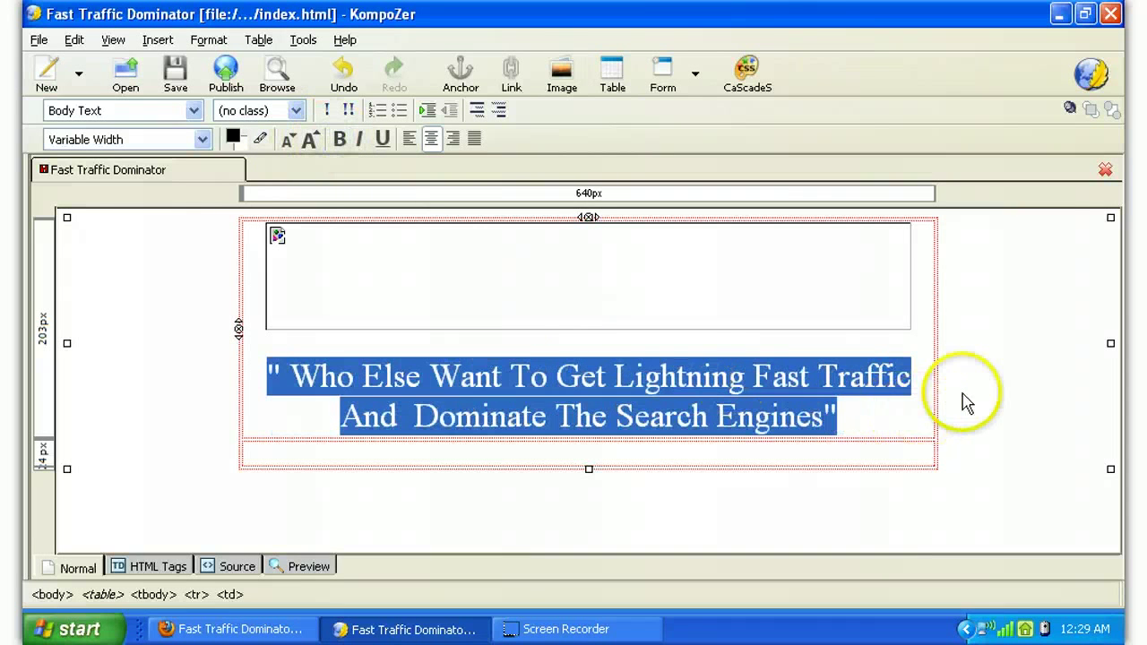
{"action": "left_click", "coordinate": [935, 402]}
{"action": "left_click", "coordinate": [839, 418]}
{"action": "left_click", "coordinate": [268, 358], "text": "shift"}
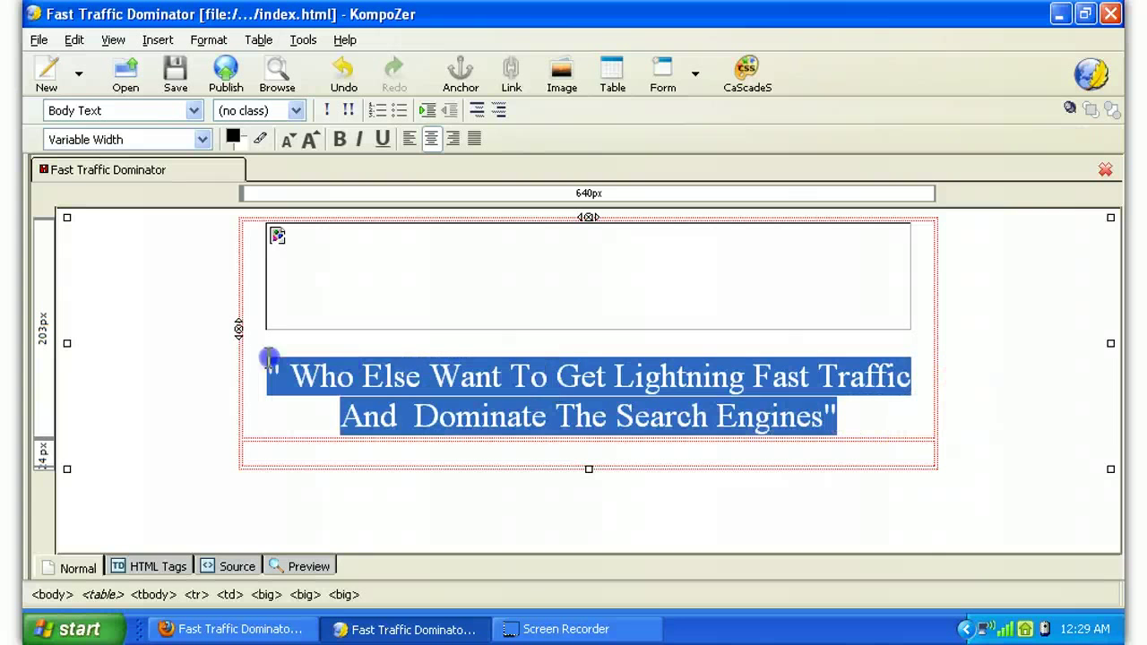
{"action": "left_click", "coordinate": [309, 140]}
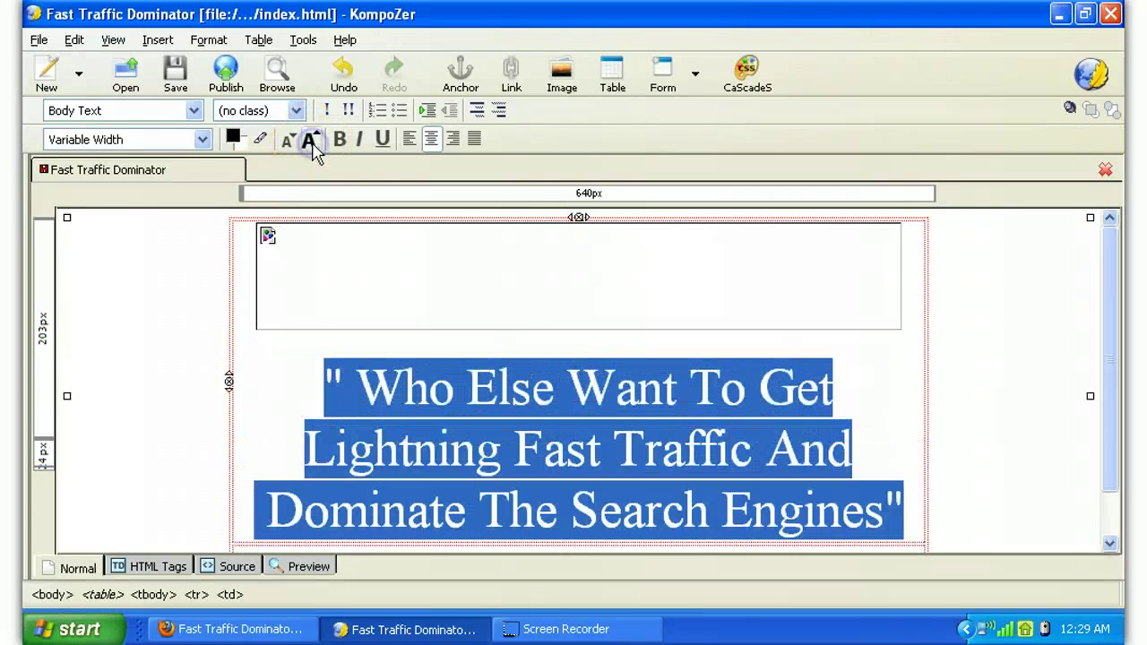
{"action": "left_click", "coordinate": [289, 141]}
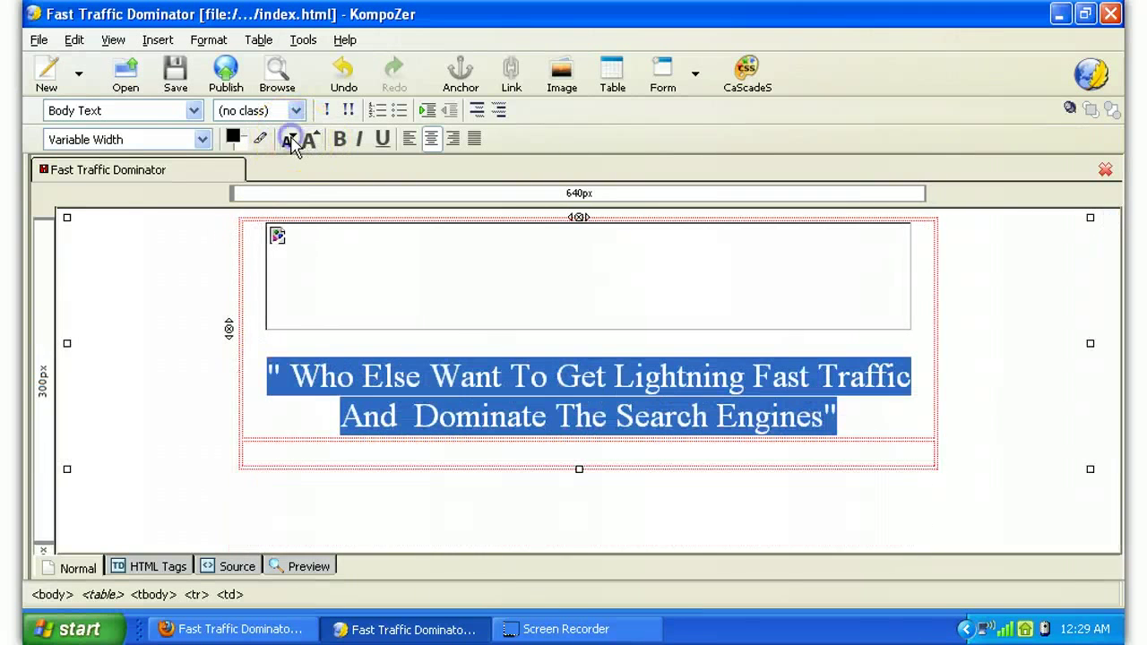
Make the headline bold and set its text color to red (#FF0000).
{"action": "left_click", "coordinate": [344, 141]}
{"action": "left_click", "coordinate": [266, 184]}
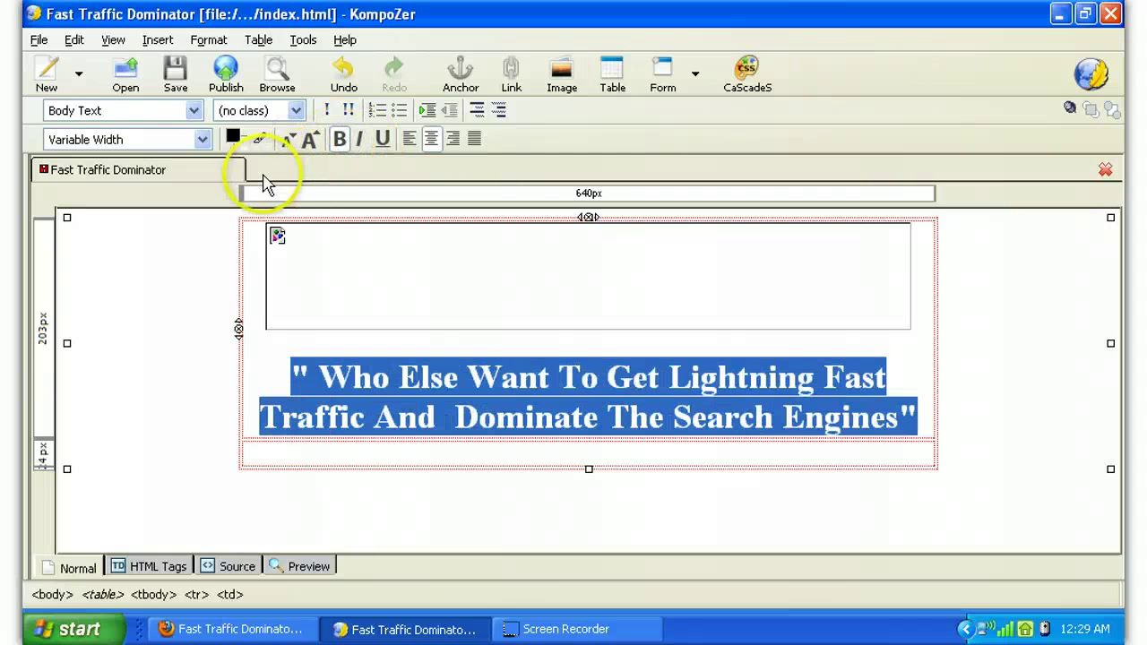
{"action": "left_click", "coordinate": [236, 139]}
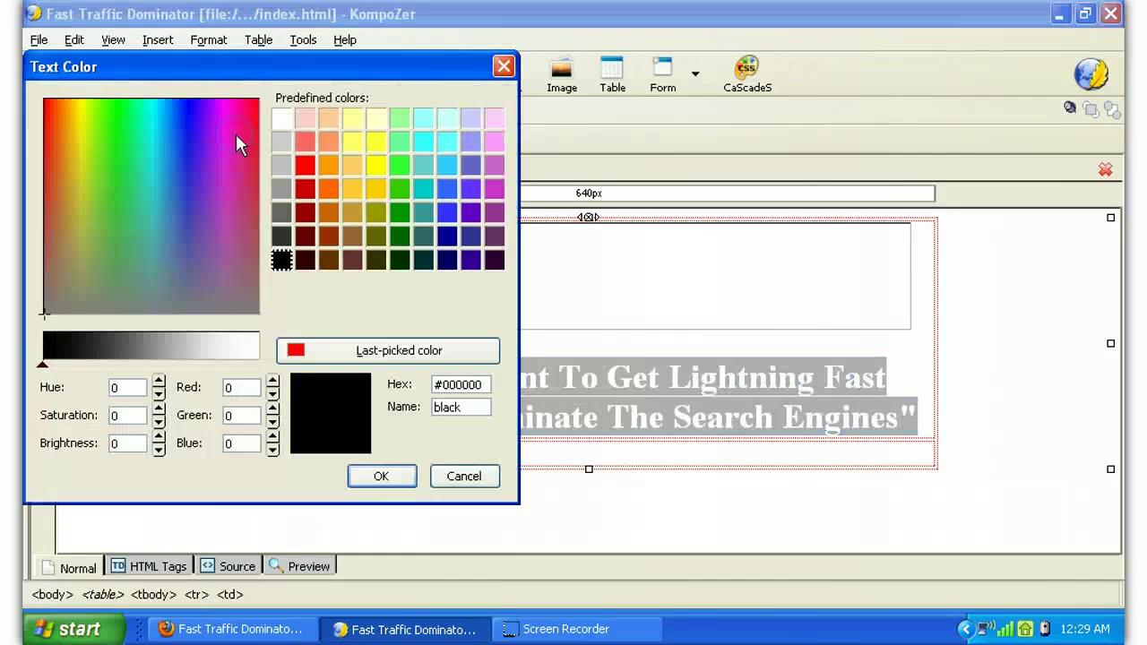
{"action": "left_click", "coordinate": [304, 167]}
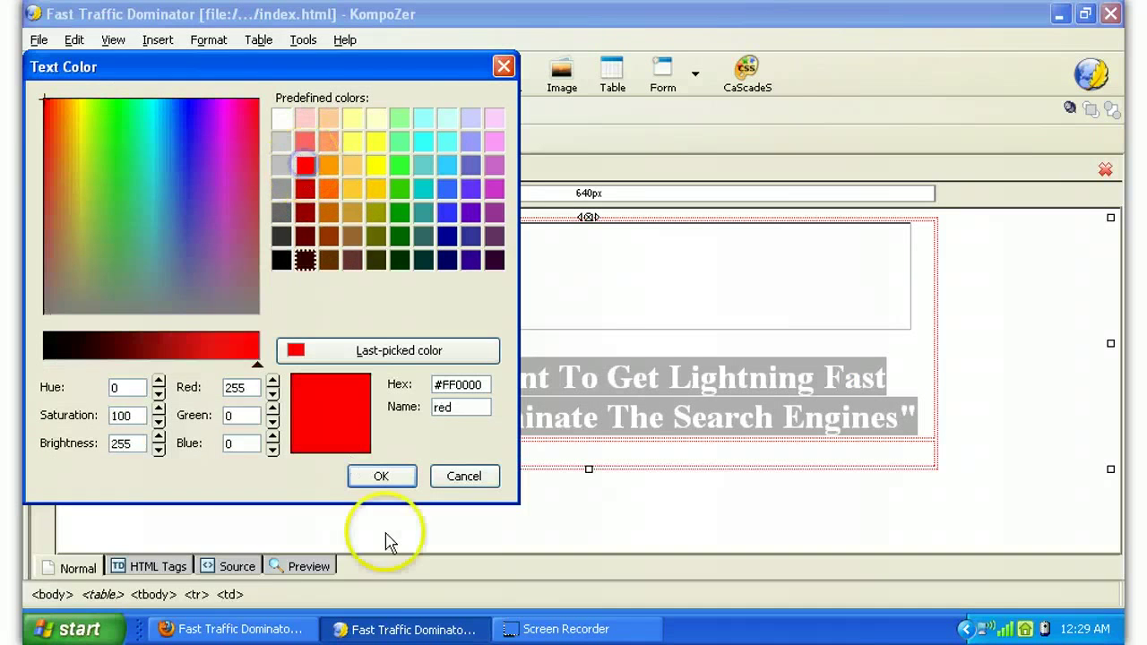
{"action": "left_click", "coordinate": [382, 477]}
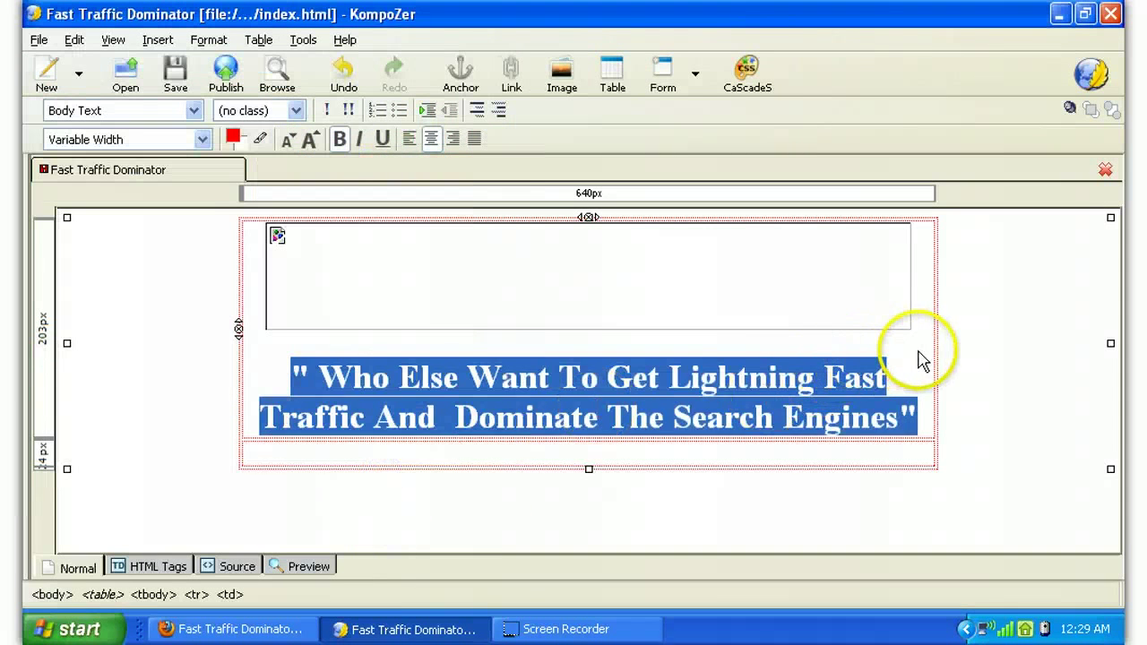
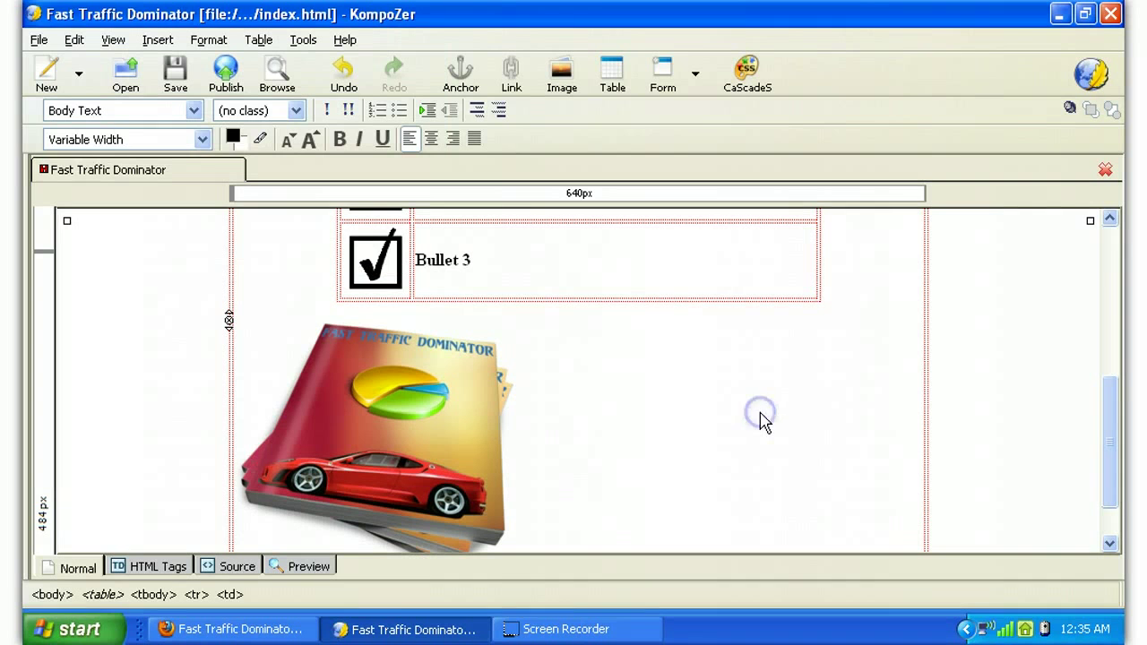
{"action": "double_click", "coordinate": [717, 425]}
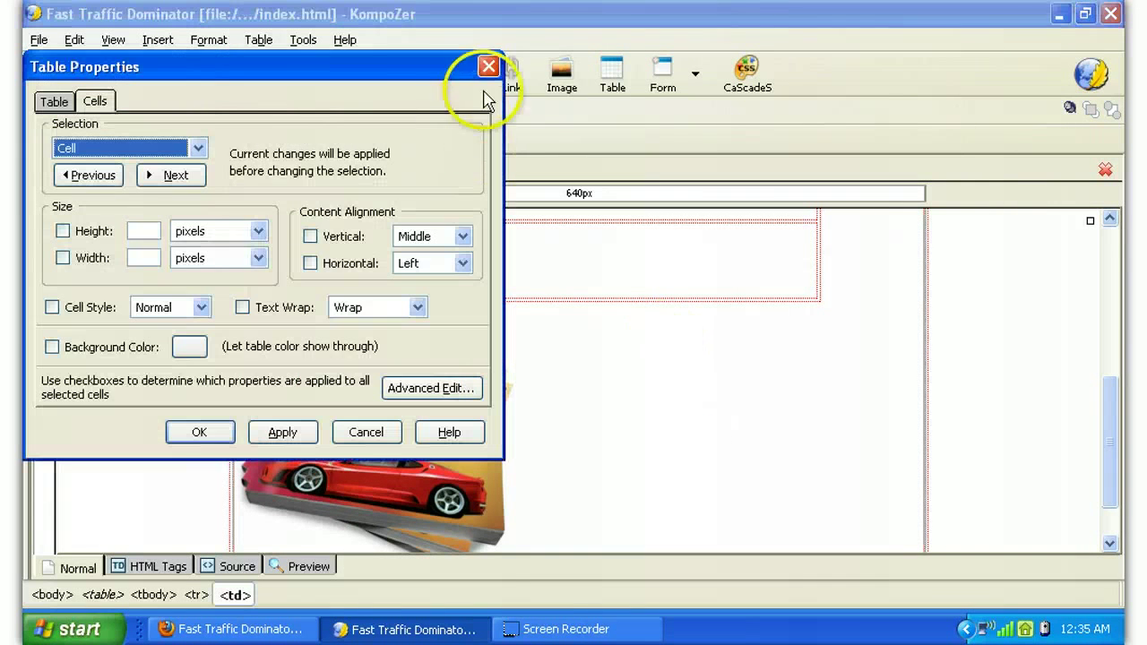
{"action": "left_click", "coordinate": [487, 64]}
{"action": "scroll", "coordinate": [767, 432], "scroll_direction": "down", "scroll_amount": 1}
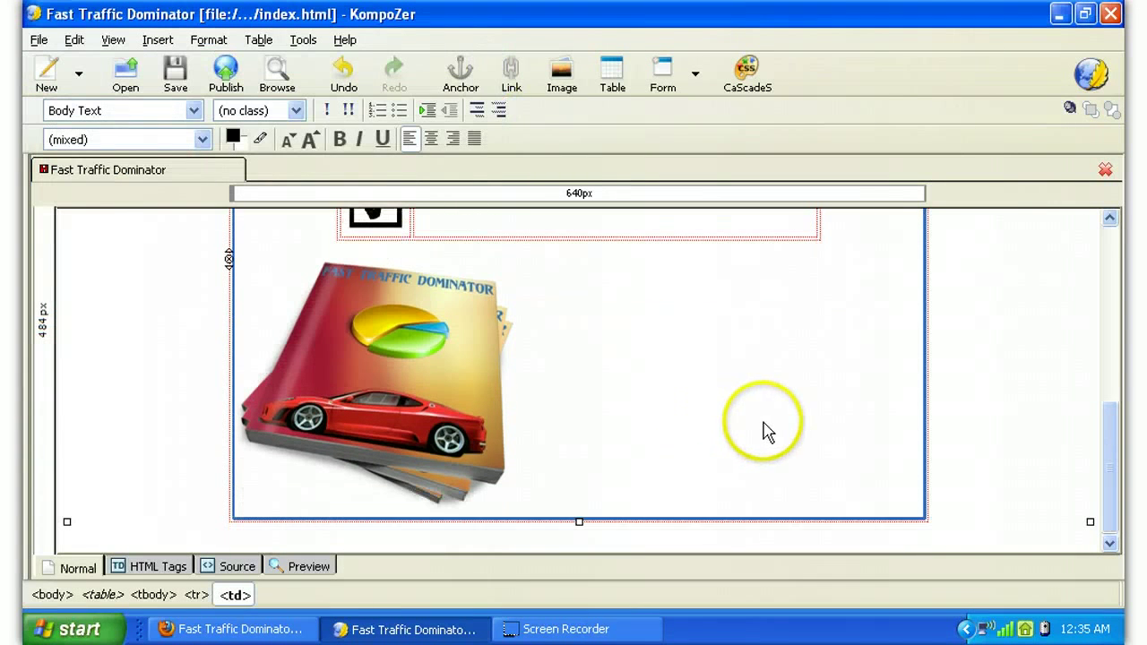
{"action": "scroll", "coordinate": [861, 394], "scroll_direction": "up", "scroll_amount": 4}
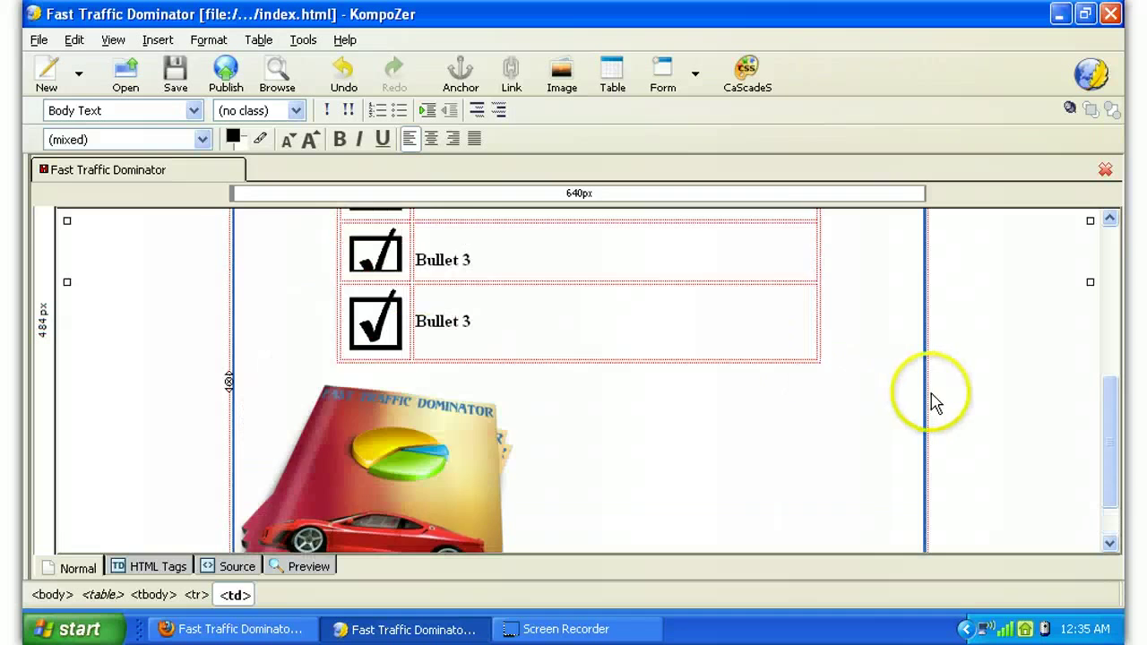
{"action": "left_click", "coordinate": [877, 404]}
{"action": "scroll", "coordinate": [856, 440], "scroll_direction": "down", "scroll_amount": 2}
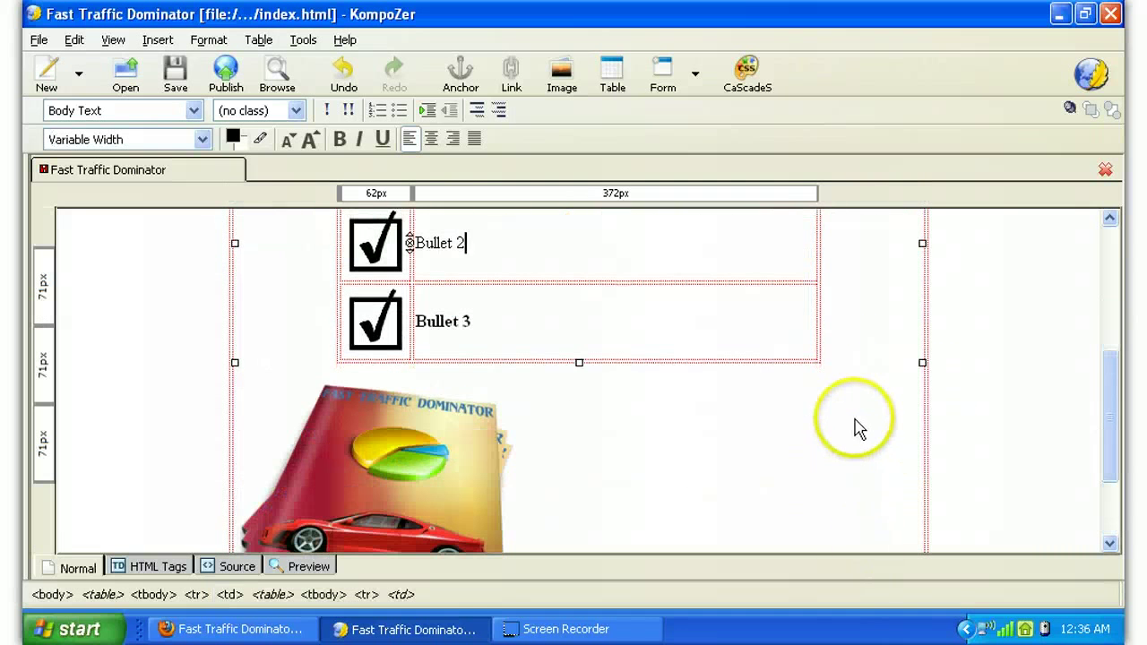
{"action": "left_click", "coordinate": [829, 414]}
{"action": "left_click", "coordinate": [845, 375]}
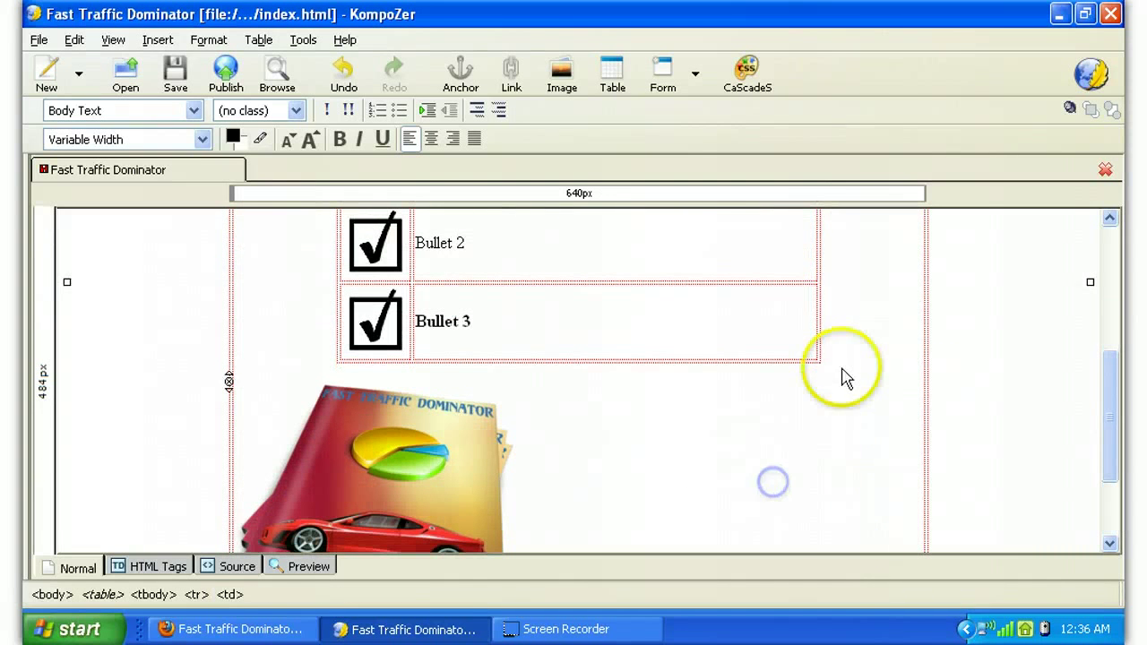
{"action": "left_click", "coordinate": [844, 370]}
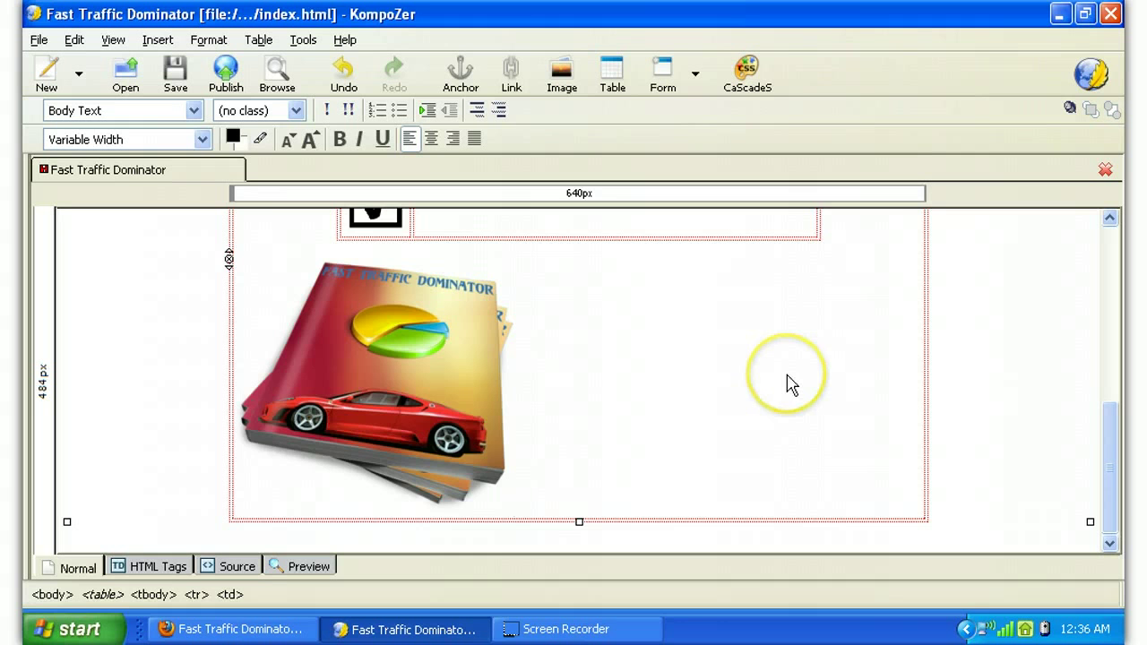
{"action": "scroll", "coordinate": [787, 374], "scroll_direction": "up", "scroll_amount": 5}
{"action": "scroll", "coordinate": [792, 393], "scroll_direction": "down", "scroll_amount": 2}
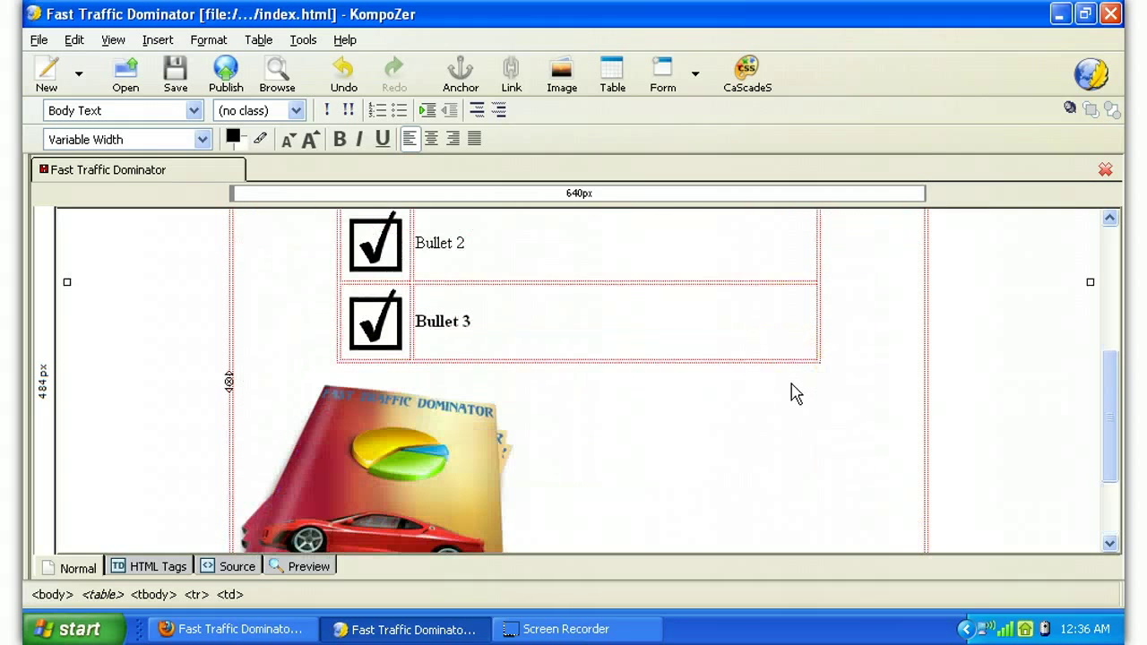
{"action": "scroll", "coordinate": [725, 436], "scroll_direction": "down", "scroll_amount": 1}
{"action": "scroll", "coordinate": [730, 428], "scroll_direction": "down", "scroll_amount": 1}
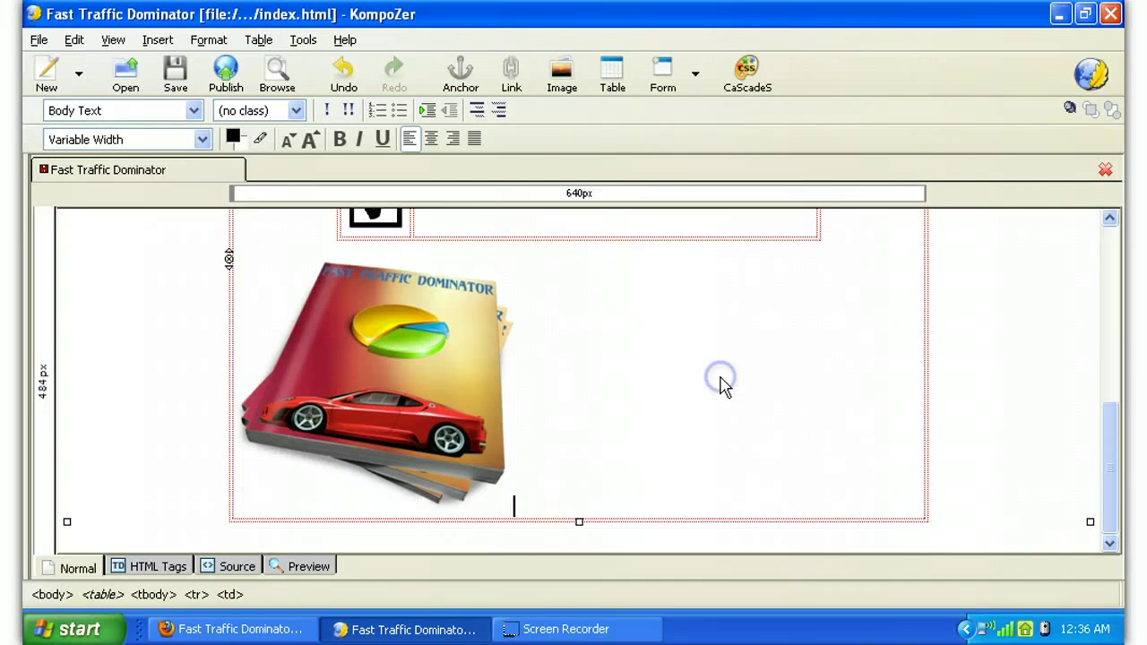
{"action": "left_click", "coordinate": [781, 251]}
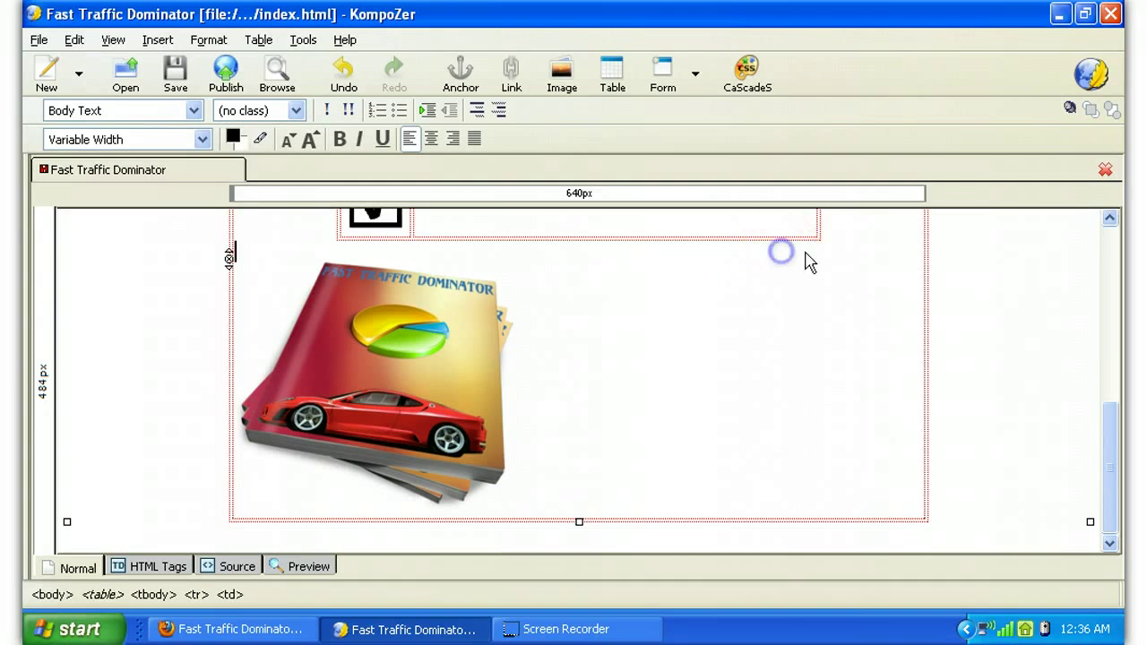
{"action": "left_click", "coordinate": [853, 240]}
{"action": "left_click", "coordinate": [863, 240]}
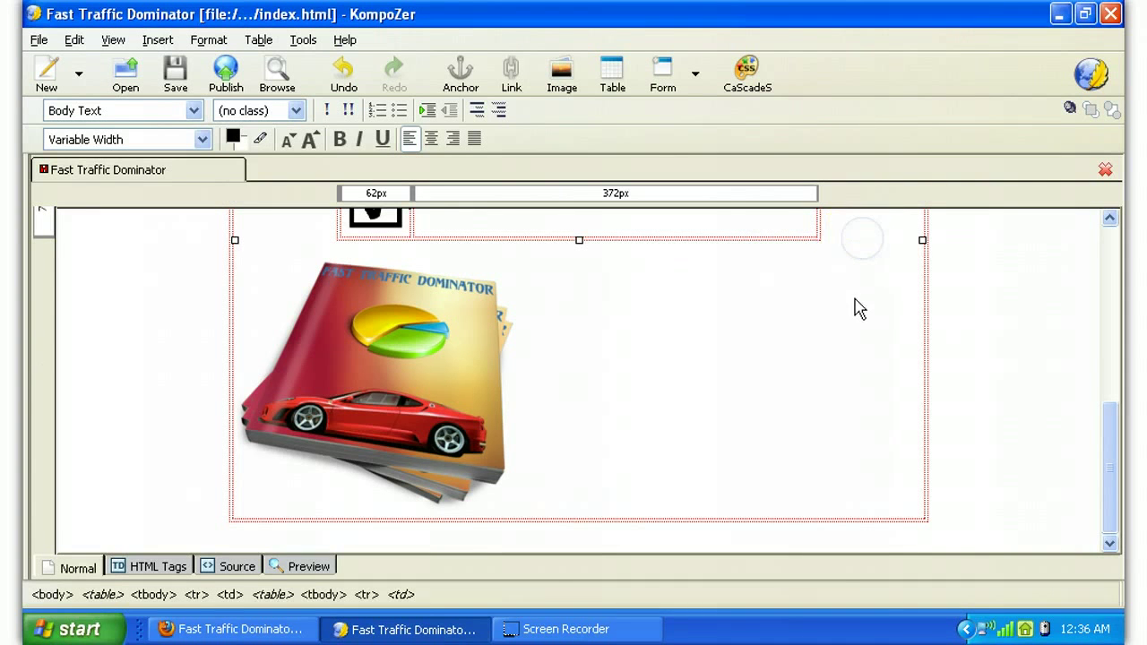
{"action": "left_click", "coordinate": [676, 363]}
{"action": "left_click", "coordinate": [760, 360]}
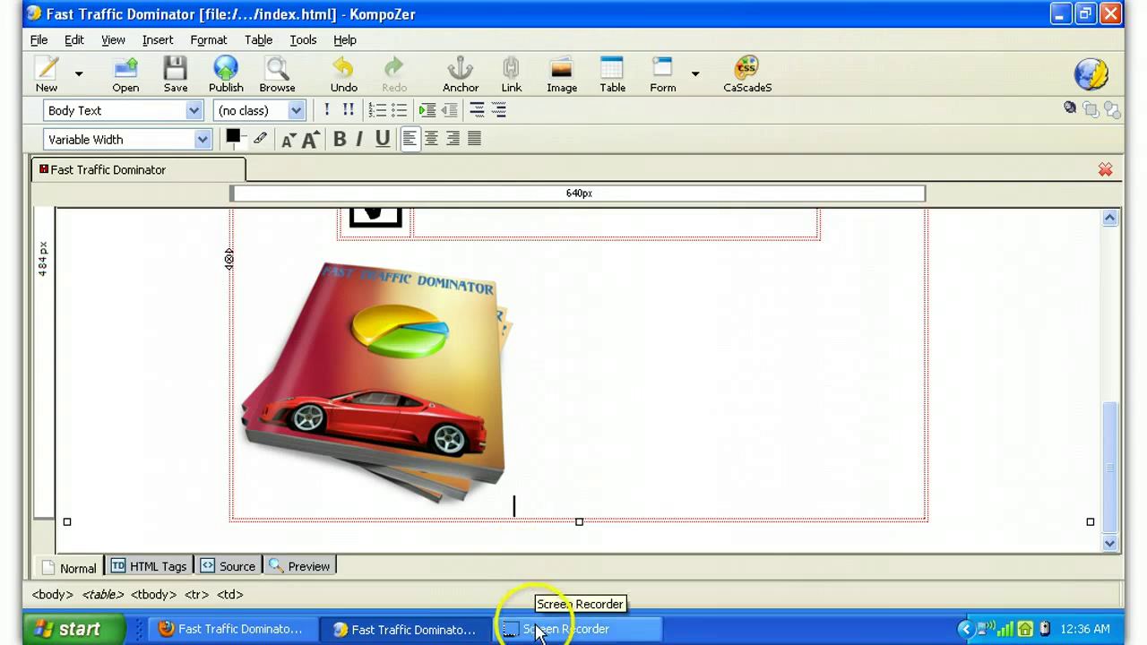
{"action": "left_click", "coordinate": [774, 508]}
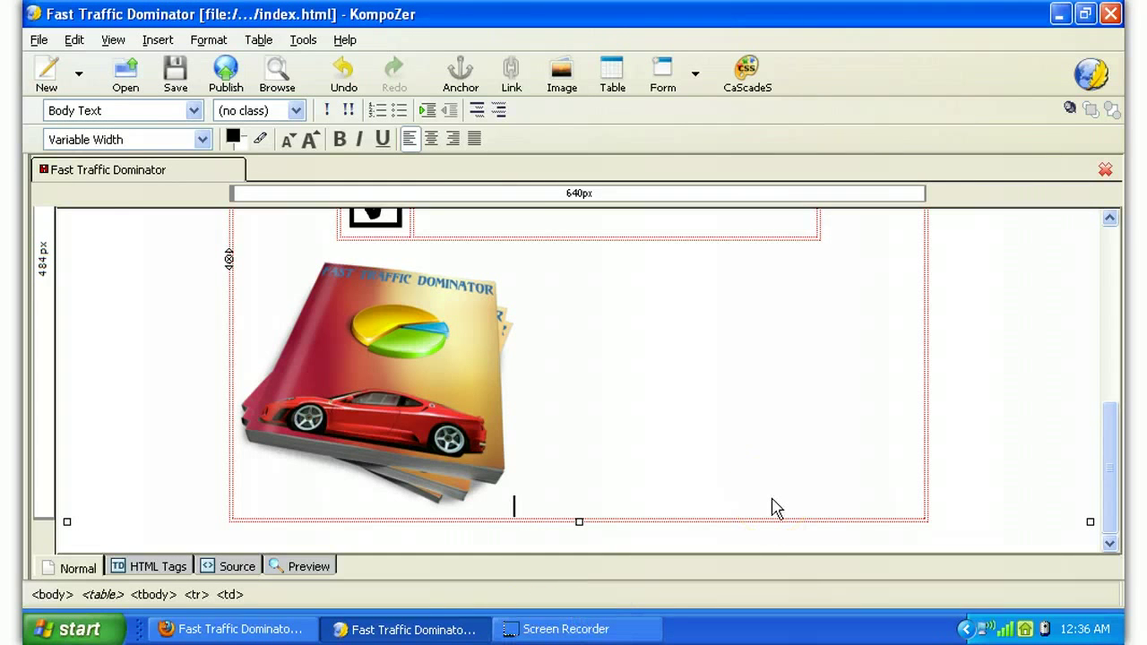
{"action": "key", "text": "ctrl+p"}
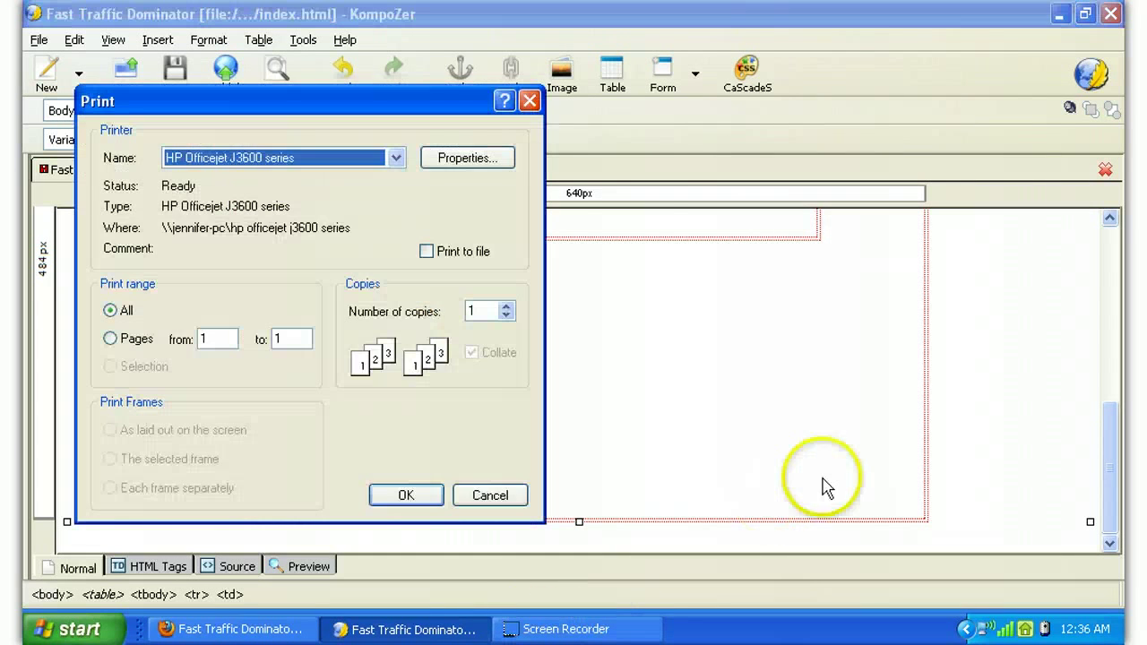
{"action": "left_click", "coordinate": [530, 100]}
{"action": "left_click", "coordinate": [680, 316]}
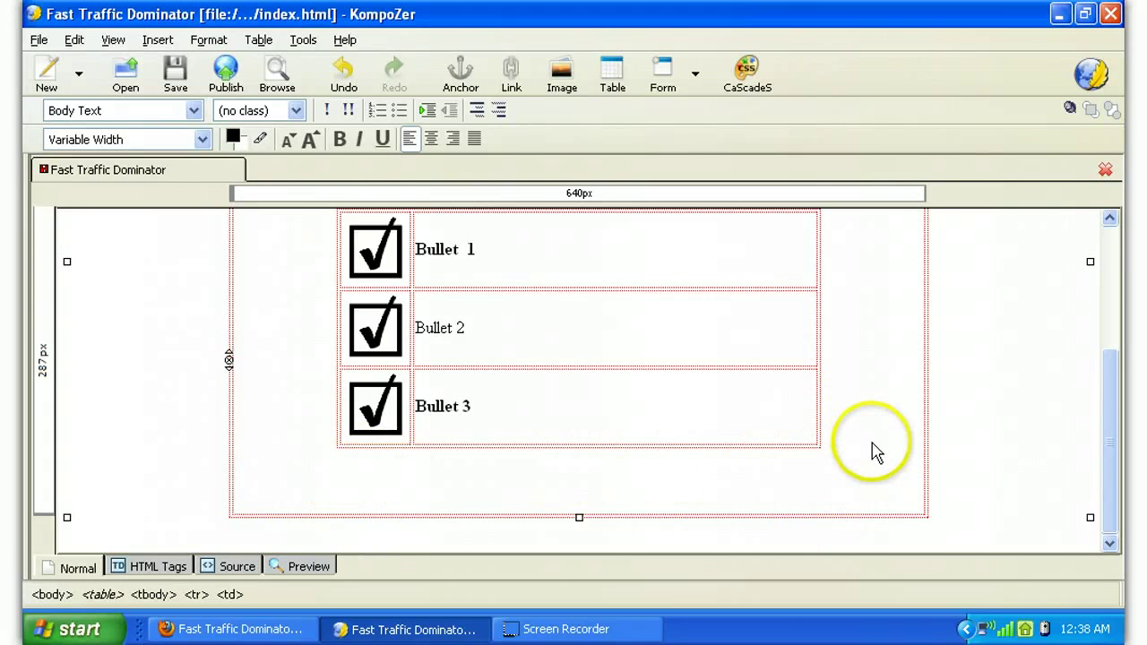
Insert a table with one row and two columns below the checkmark bullet list.
{"action": "left_click", "coordinate": [284, 488]}
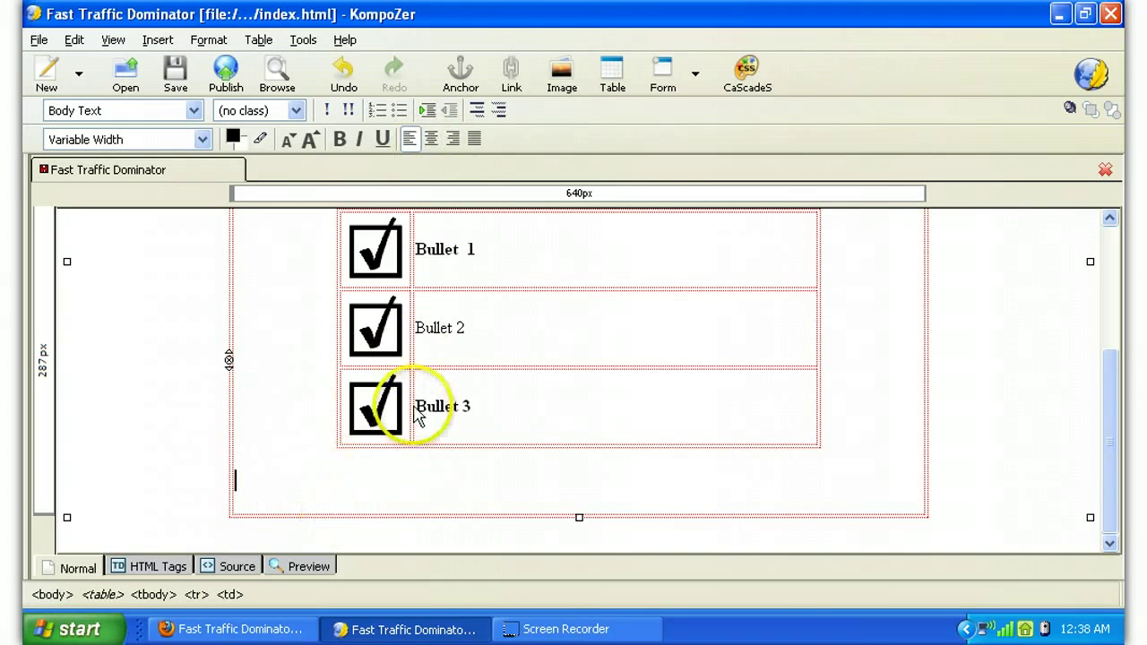
{"action": "left_click", "coordinate": [320, 489]}
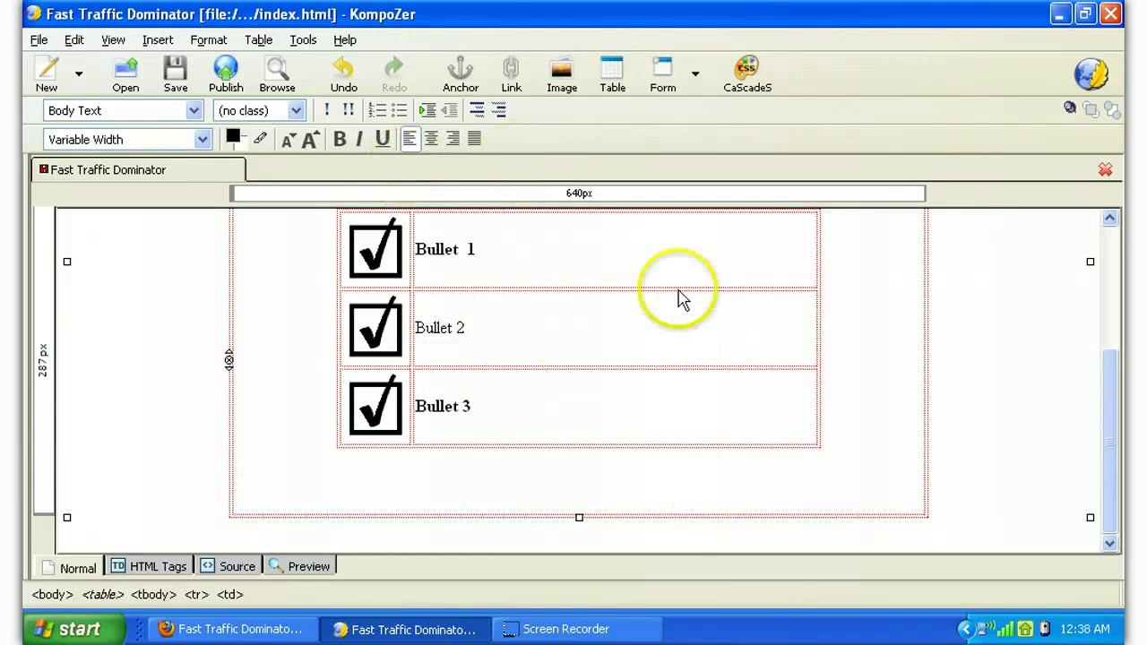
{"action": "scroll", "coordinate": [986, 323], "scroll_direction": "up", "scroll_amount": 5}
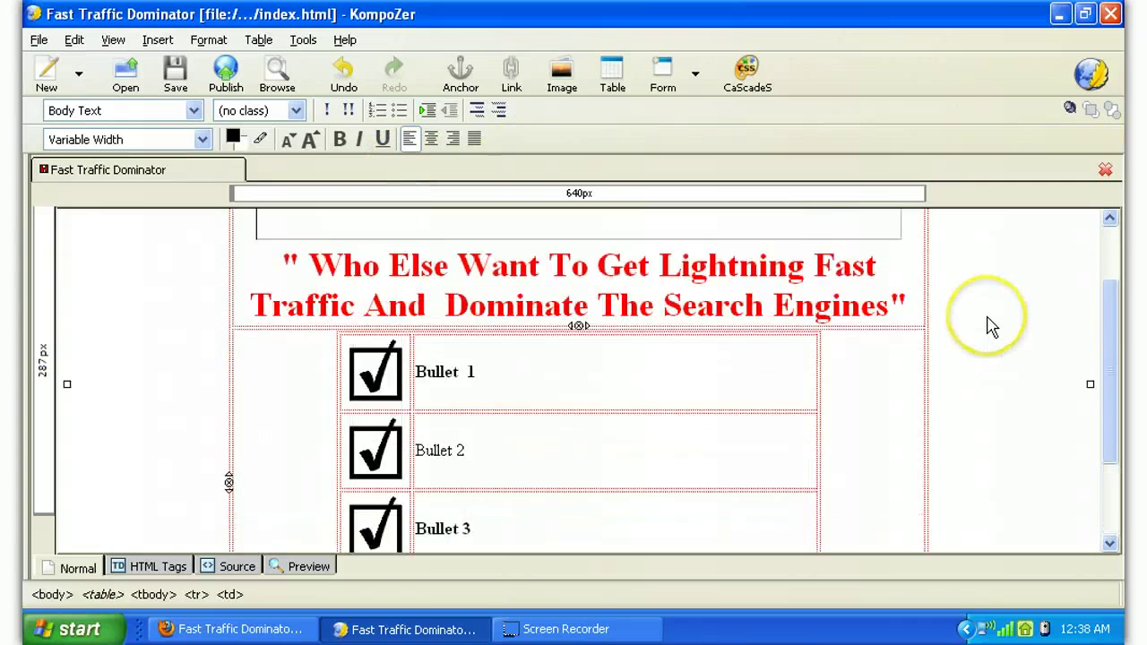
{"action": "scroll", "coordinate": [986, 328], "scroll_direction": "down", "scroll_amount": 5}
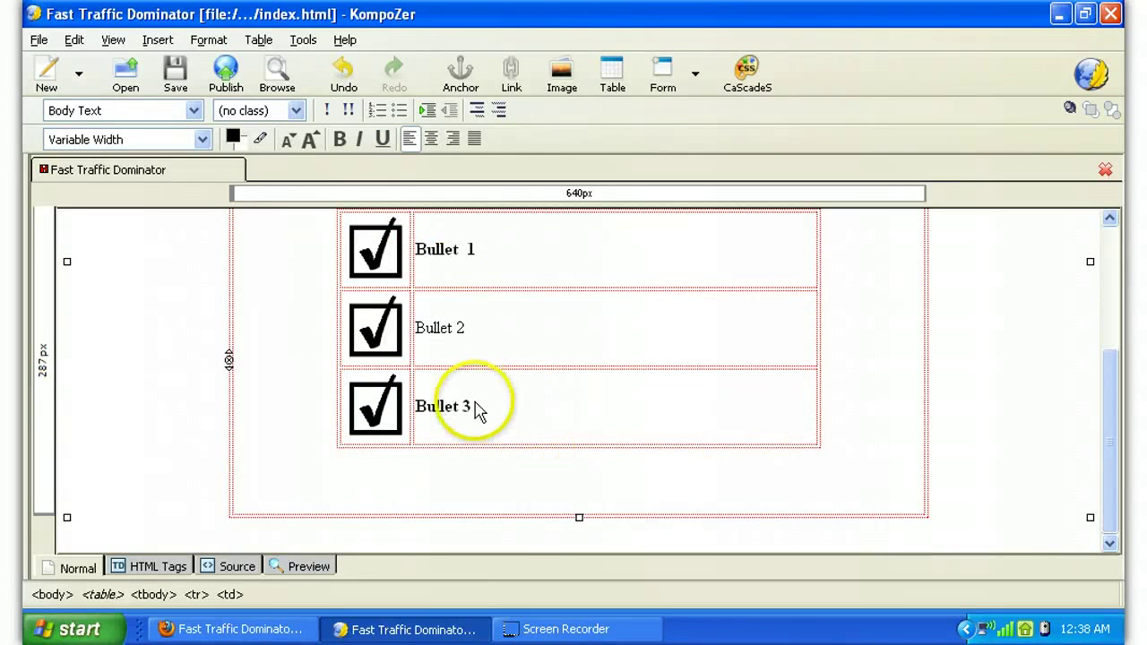
{"action": "right_click", "coordinate": [468, 486]}
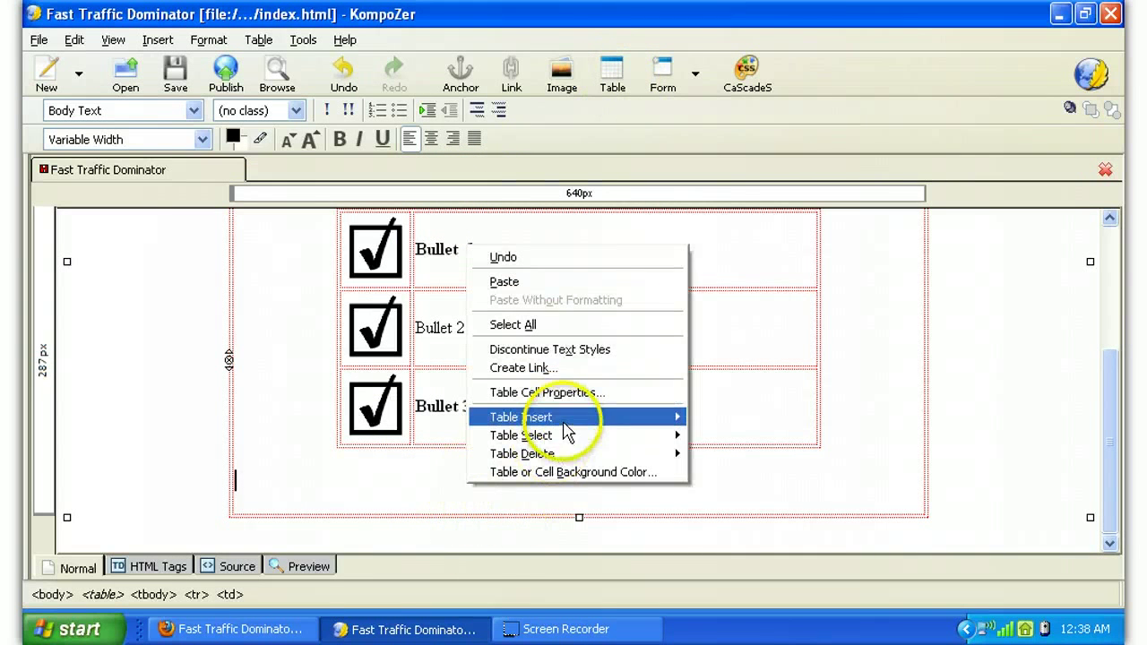
{"action": "mouse_move", "coordinate": [558, 417]}
{"action": "left_click", "coordinate": [737, 421]}
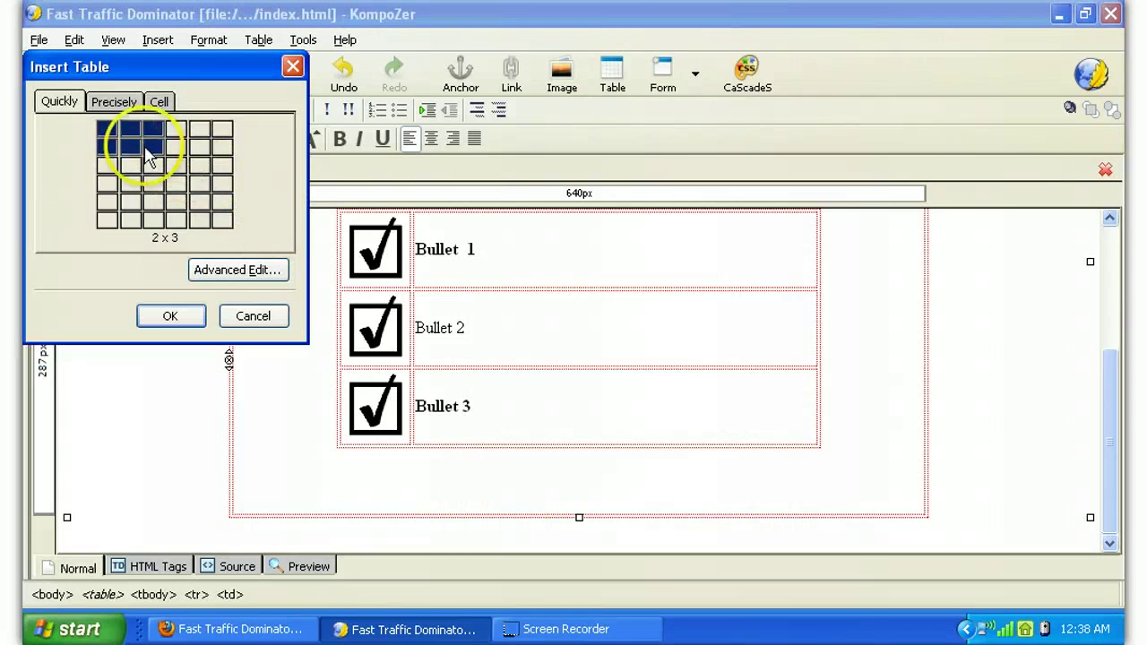
{"action": "left_click", "coordinate": [130, 136]}
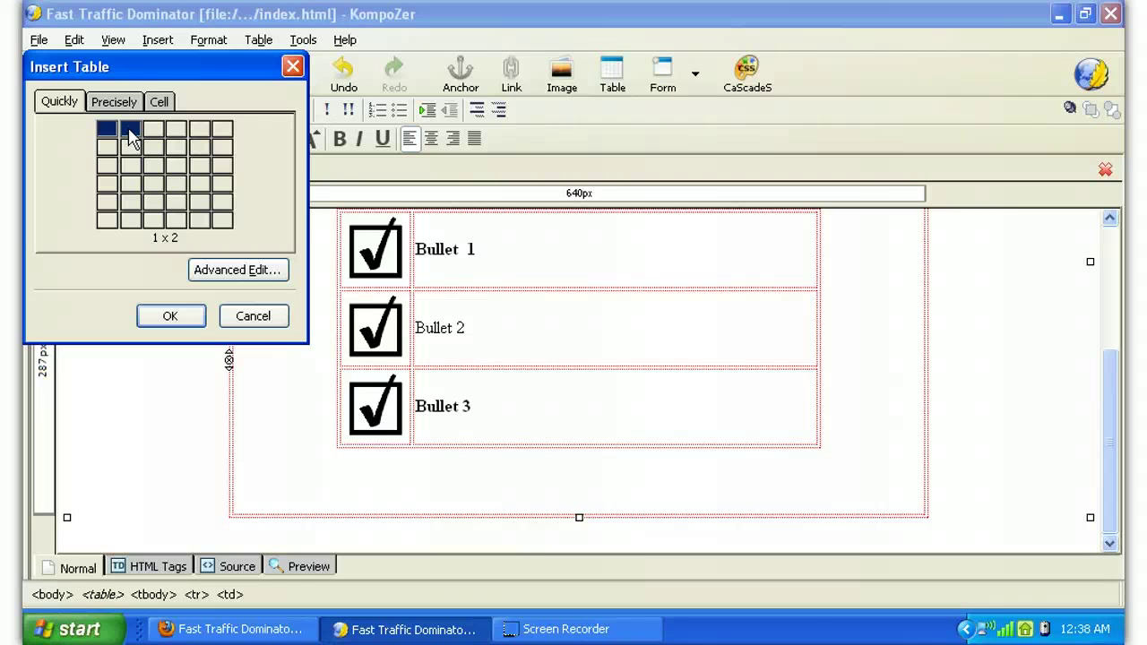
{"action": "left_click", "coordinate": [130, 137]}
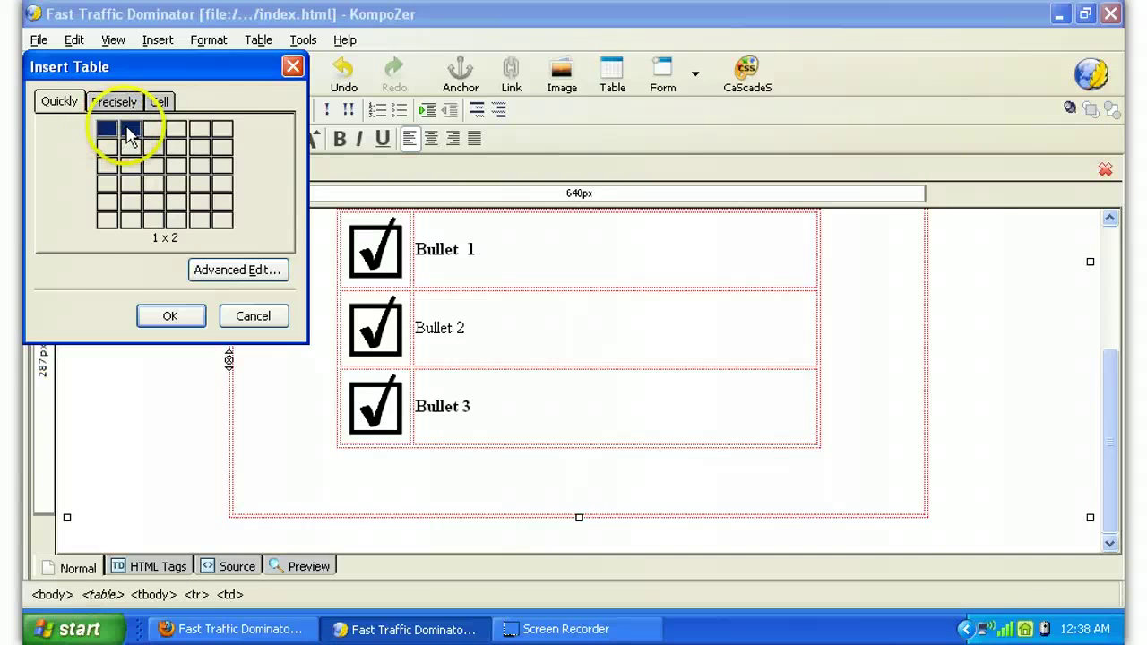
{"action": "left_click", "coordinate": [130, 136]}
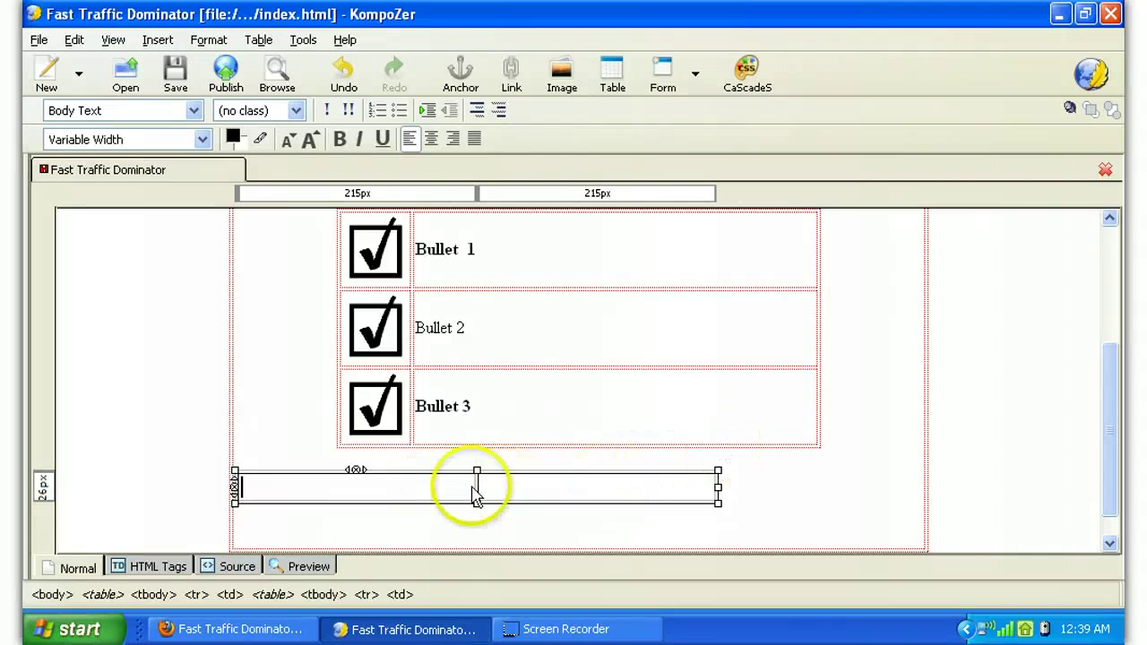
Clear the new two-column table's border, spacing and padding values and set its table alignment to Center.
{"action": "right_click", "coordinate": [429, 494]}
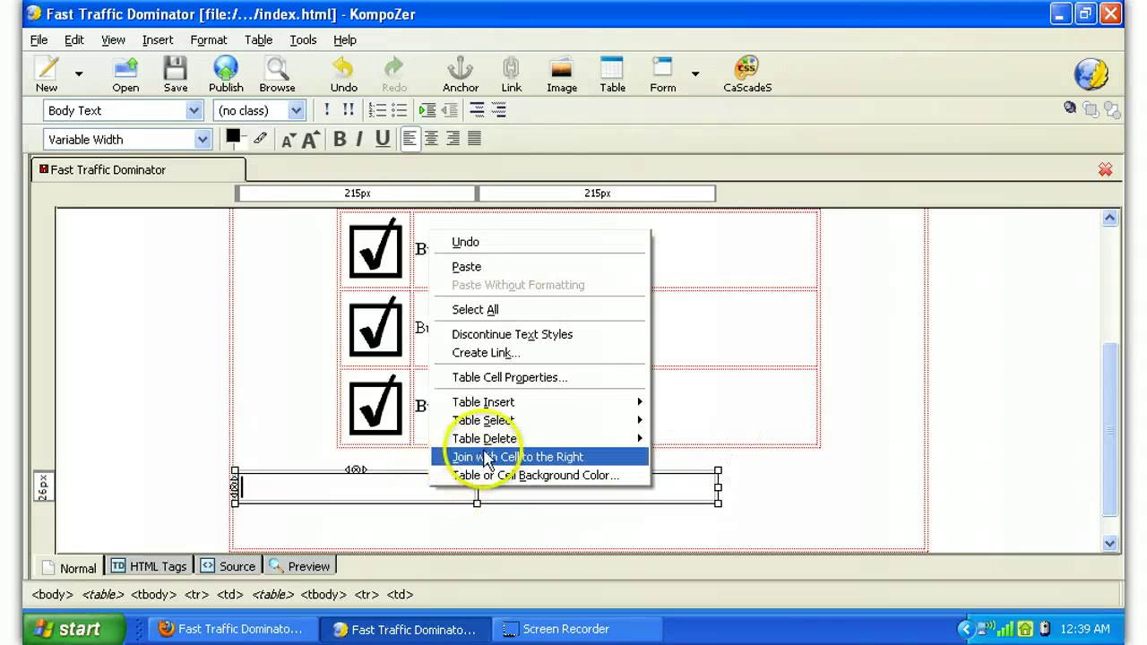
{"action": "left_click", "coordinate": [527, 378]}
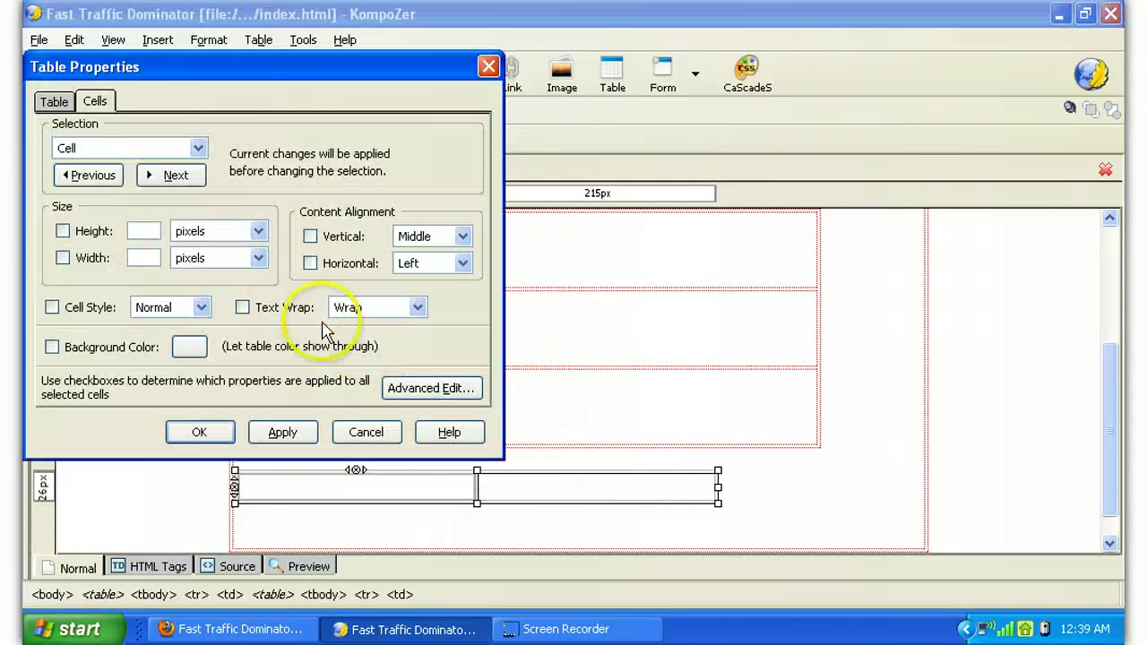
{"action": "left_click", "coordinate": [54, 101]}
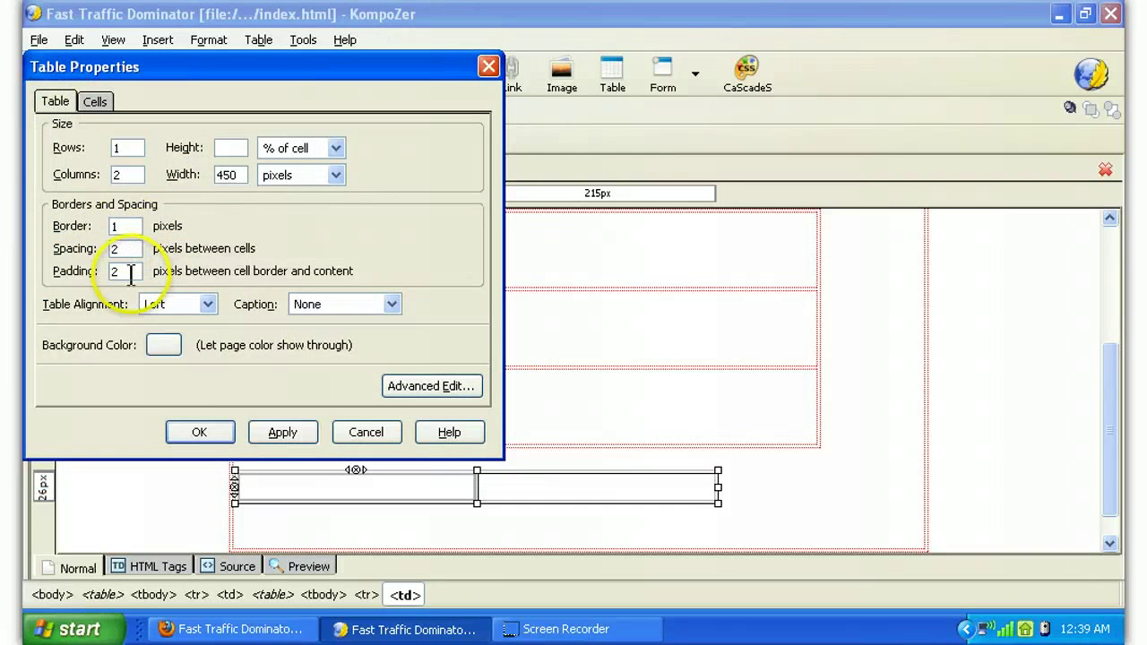
{"action": "key", "text": "BackSpace"}
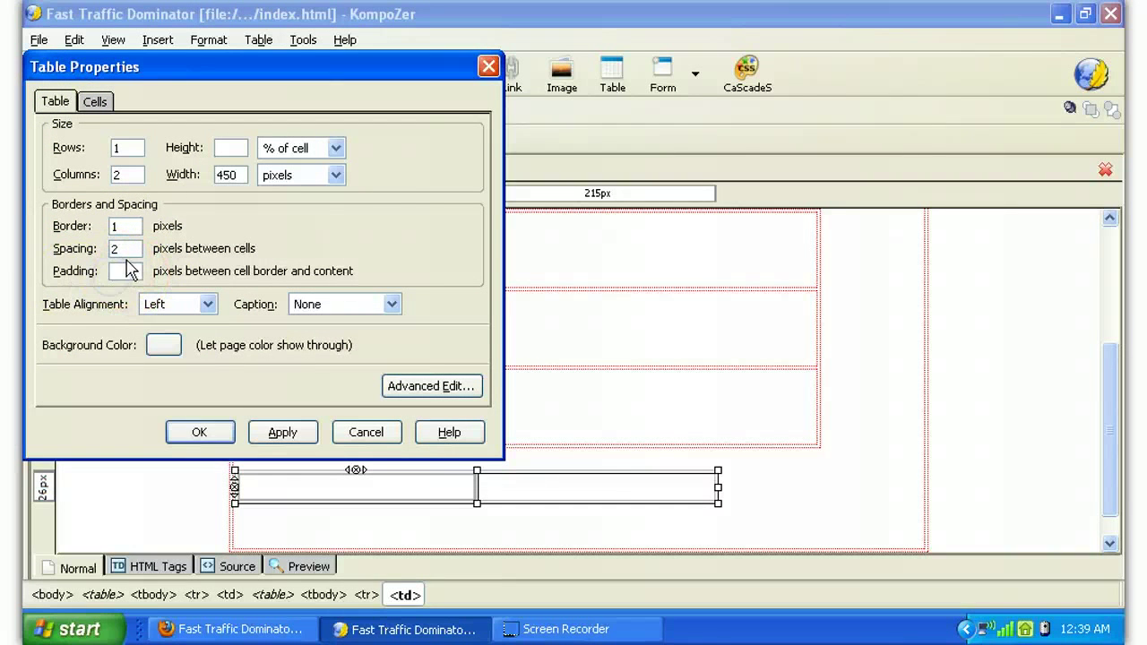
{"action": "double_click", "coordinate": [117, 248]}
{"action": "key", "text": "BackSpace"}
{"action": "left_click", "coordinate": [50, 228]}
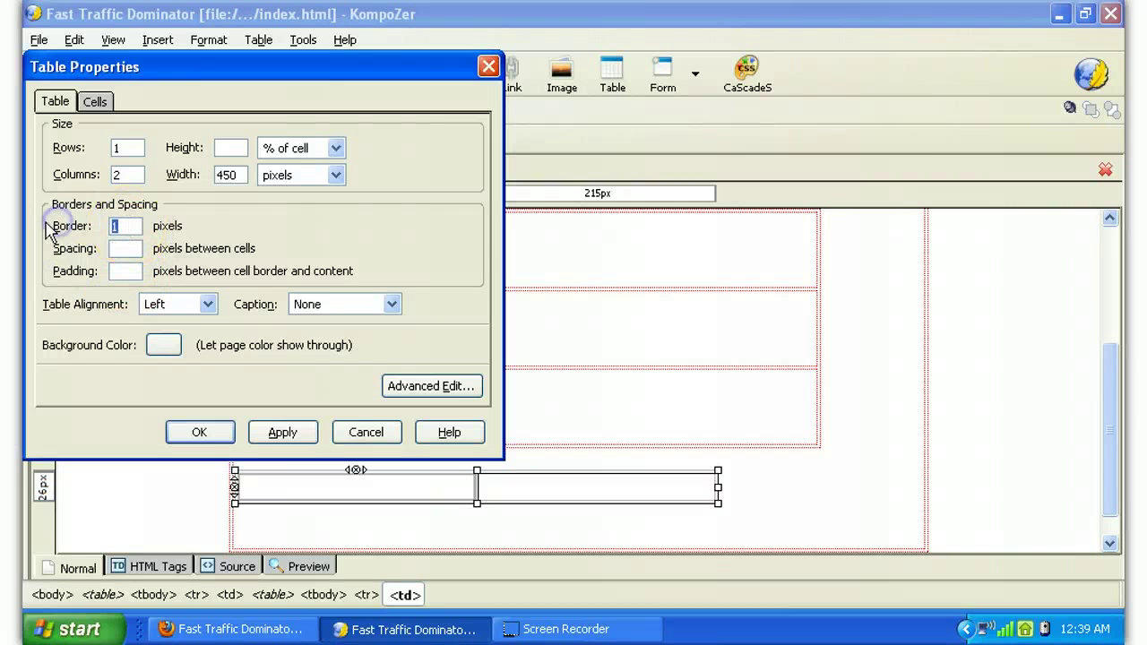
{"action": "left_click", "coordinate": [208, 305]}
{"action": "left_click", "coordinate": [170, 344]}
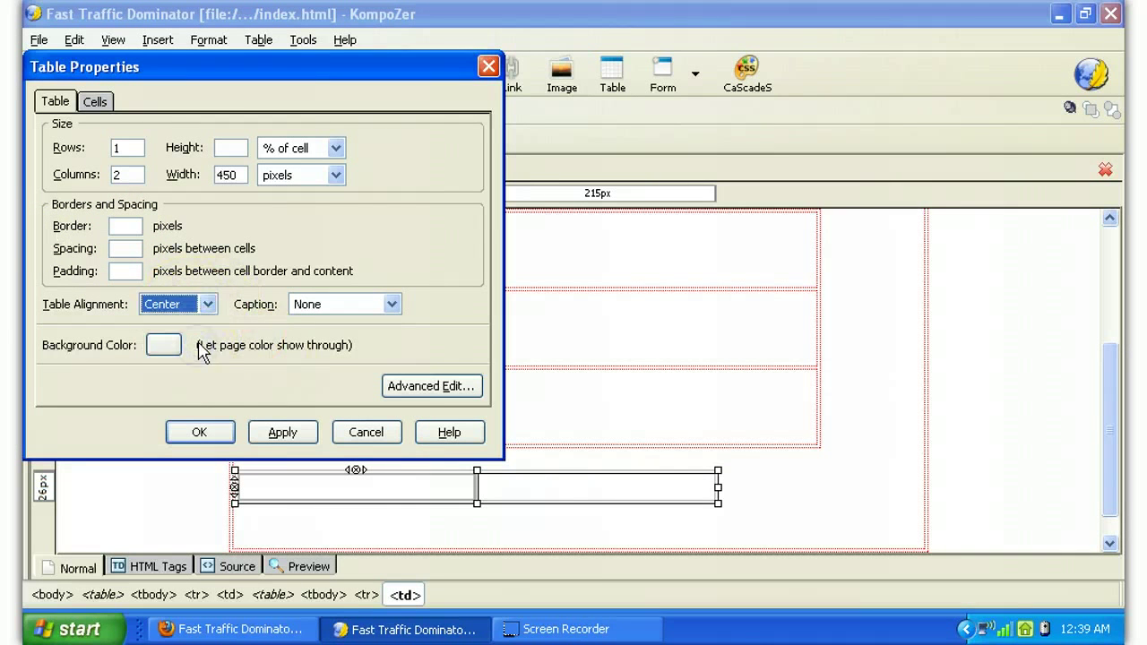
{"action": "left_click", "coordinate": [197, 434]}
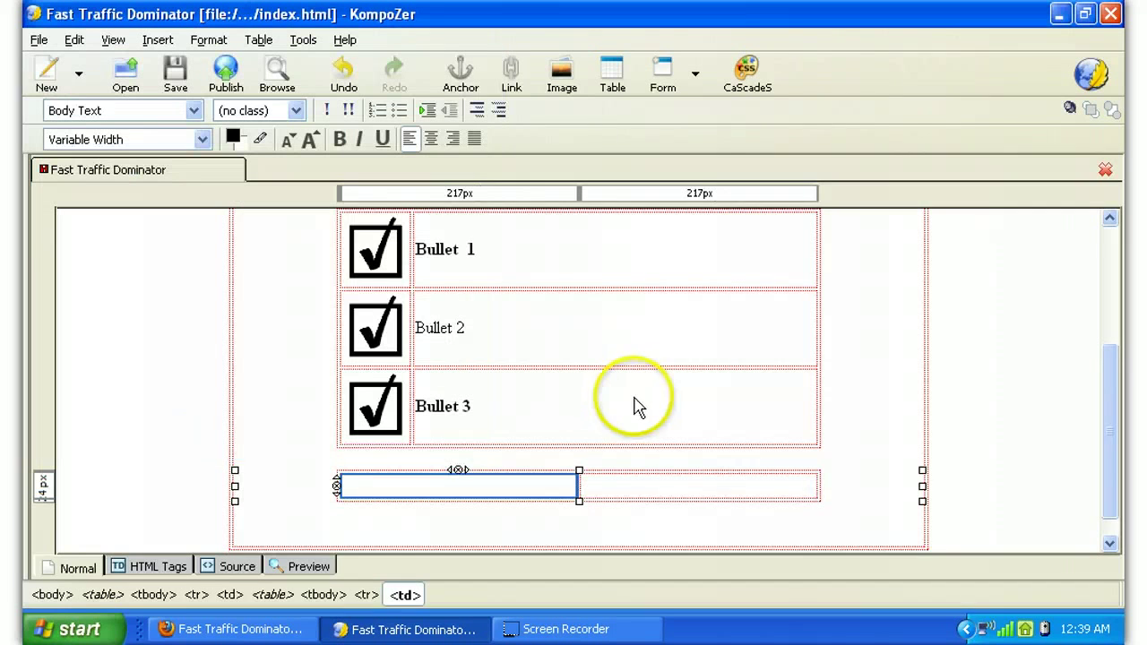
Insert the image paperbackstack.png without alternate text into the first cell of the new two-column table.
{"action": "scroll", "coordinate": [636, 405], "scroll_direction": "down", "scroll_amount": 1}
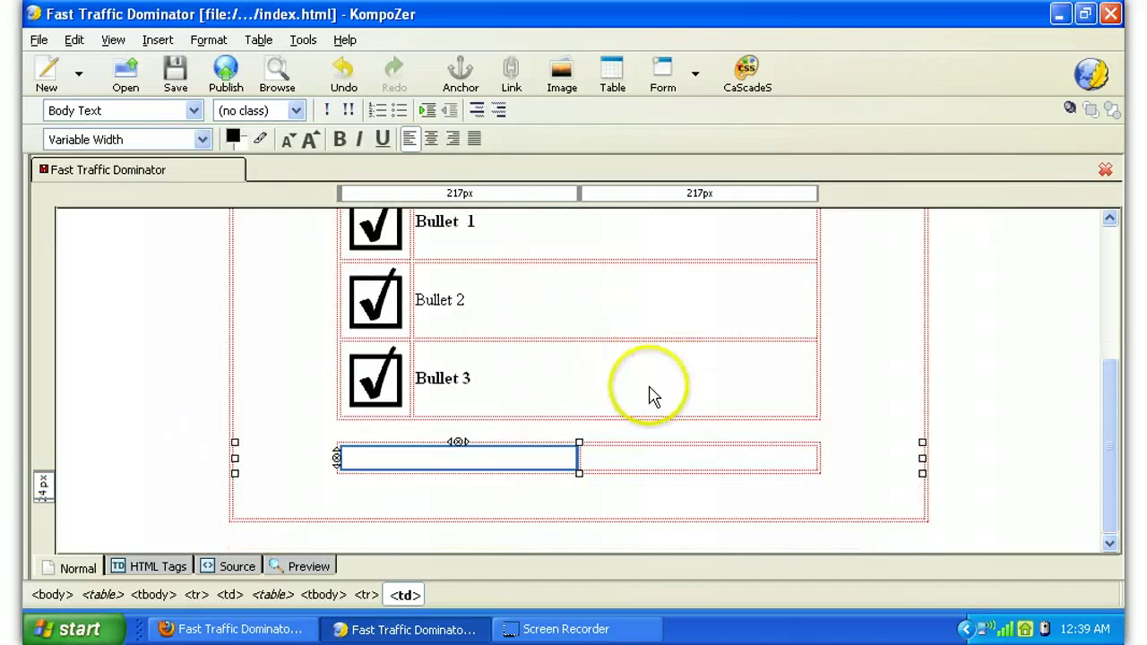
{"action": "left_click", "coordinate": [464, 461]}
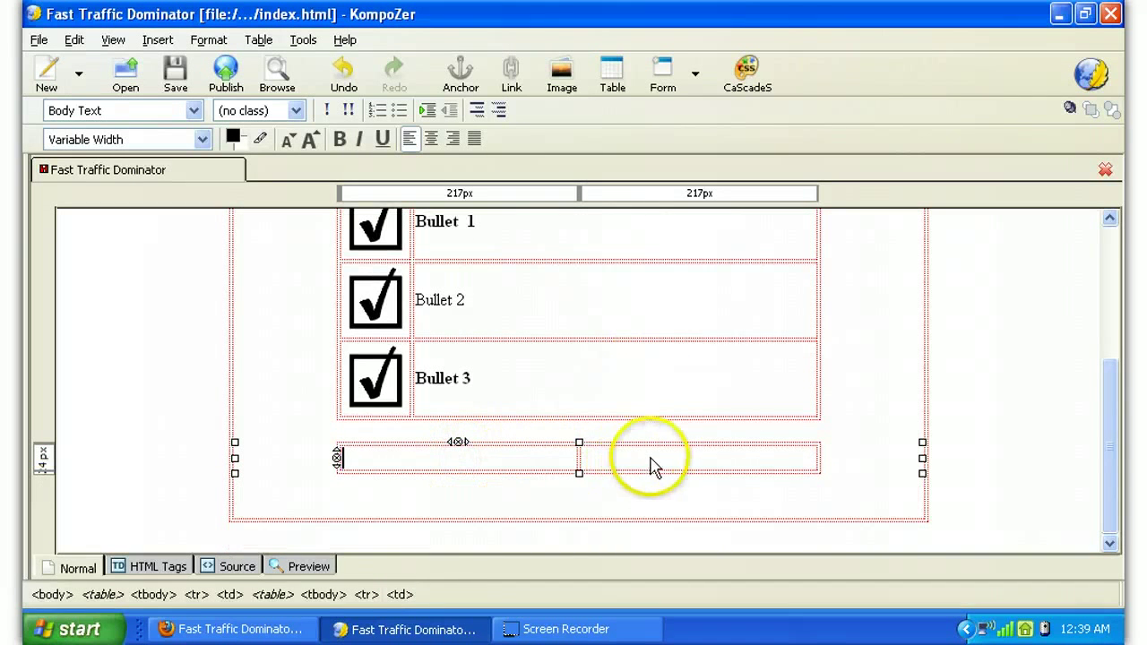
{"action": "left_click", "coordinate": [453, 468]}
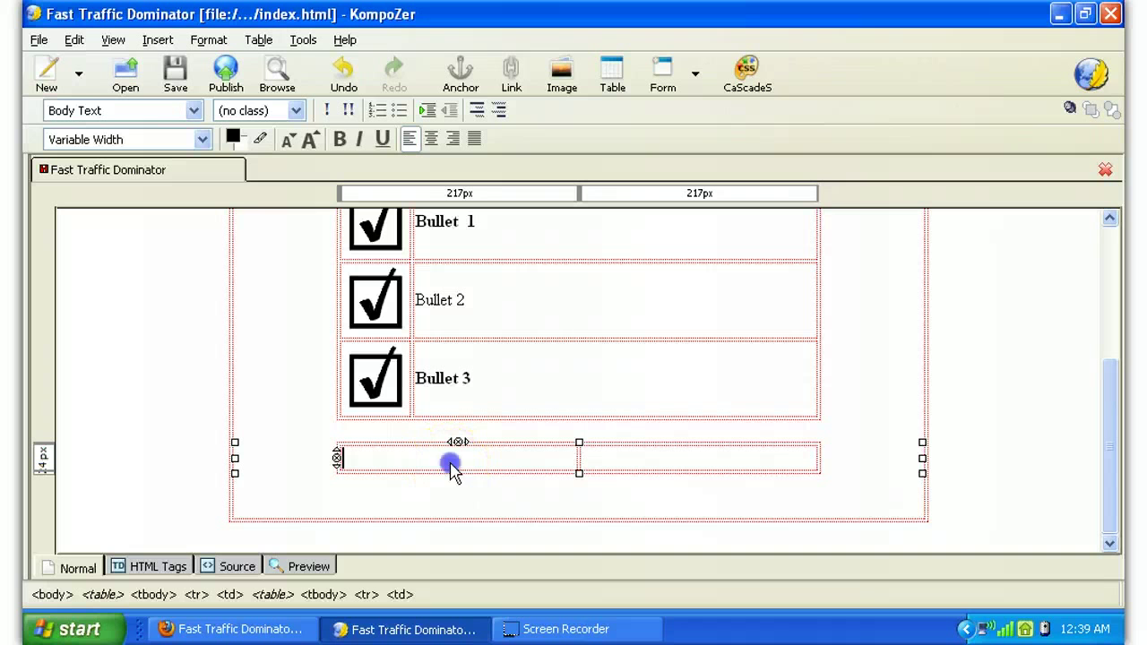
{"action": "left_click", "coordinate": [564, 87]}
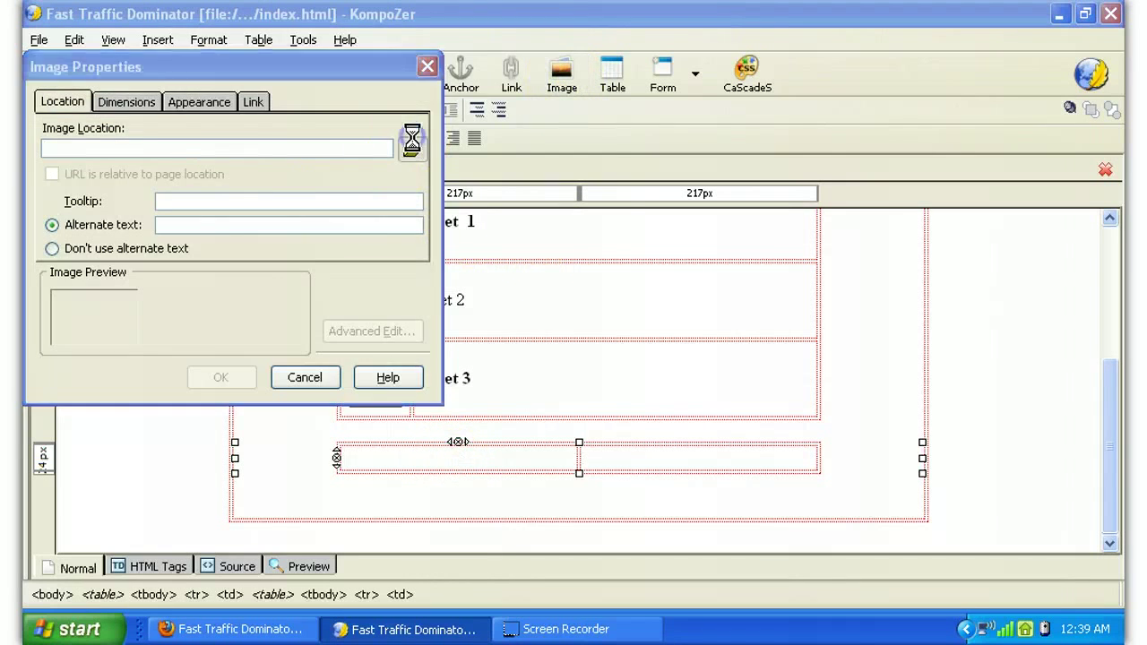
{"action": "left_click", "coordinate": [408, 148]}
{"action": "left_click", "coordinate": [520, 80]}
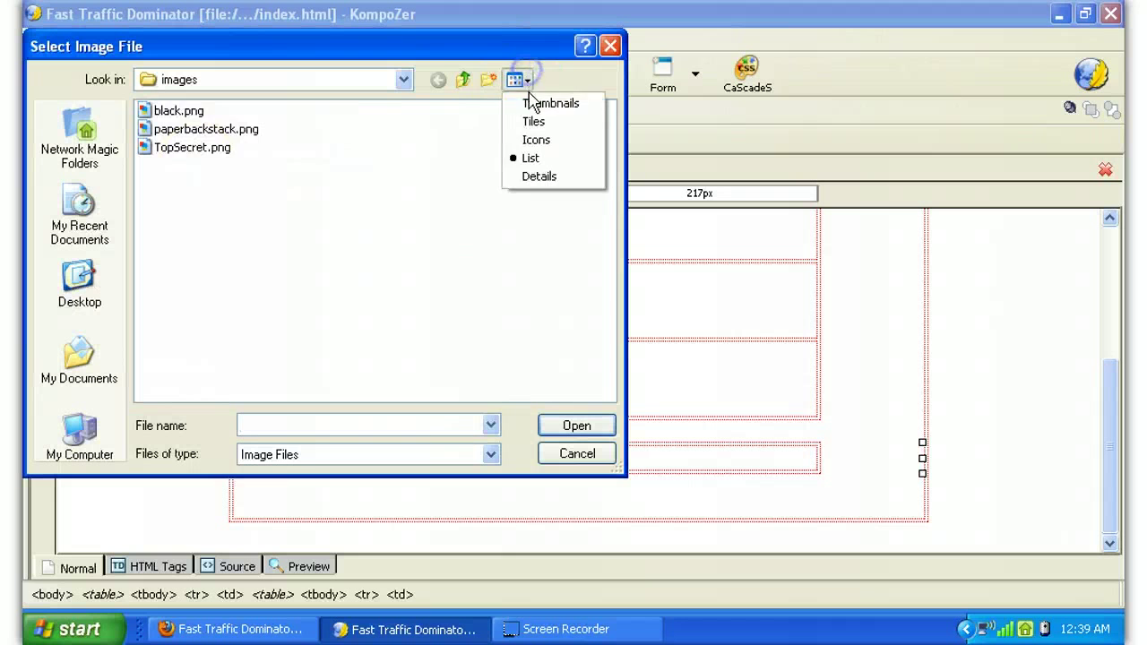
{"action": "left_click", "coordinate": [530, 103]}
{"action": "double_click", "coordinate": [334, 184]}
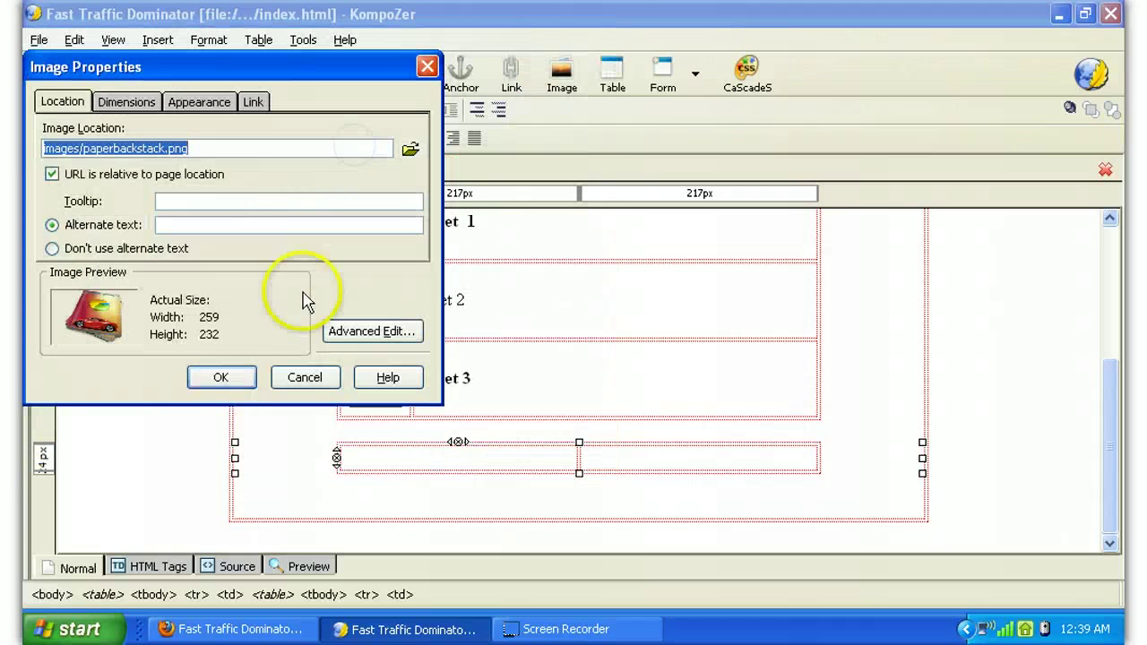
{"action": "left_click", "coordinate": [52, 248]}
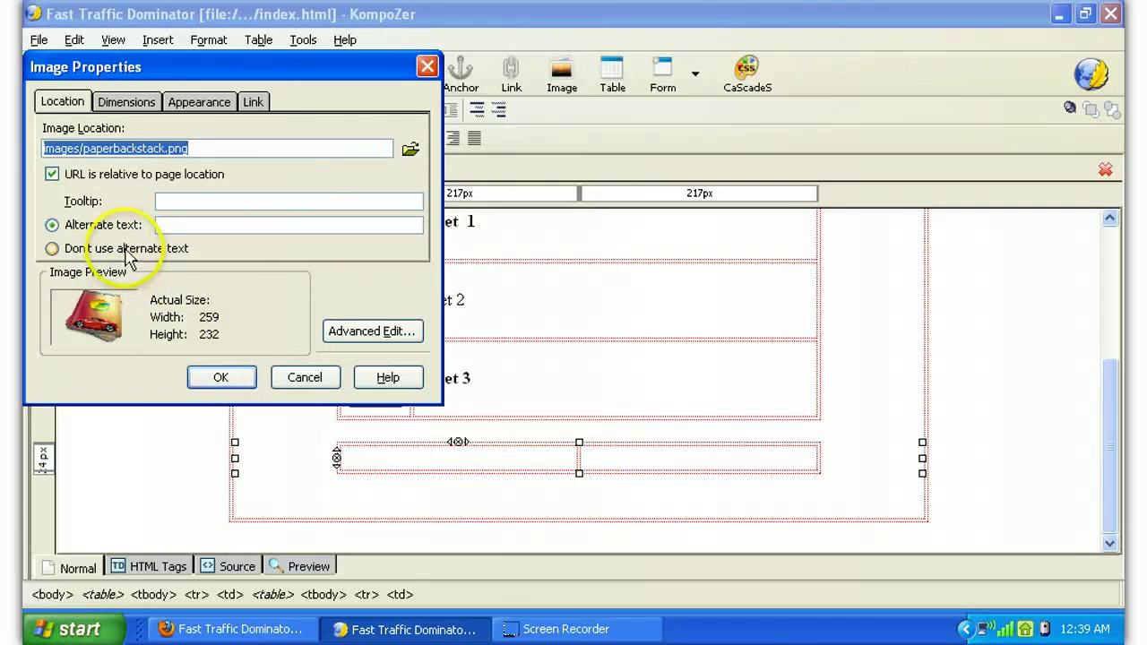
{"action": "left_click", "coordinate": [221, 378]}
{"action": "scroll", "coordinate": [679, 335], "scroll_direction": "down", "scroll_amount": 5}
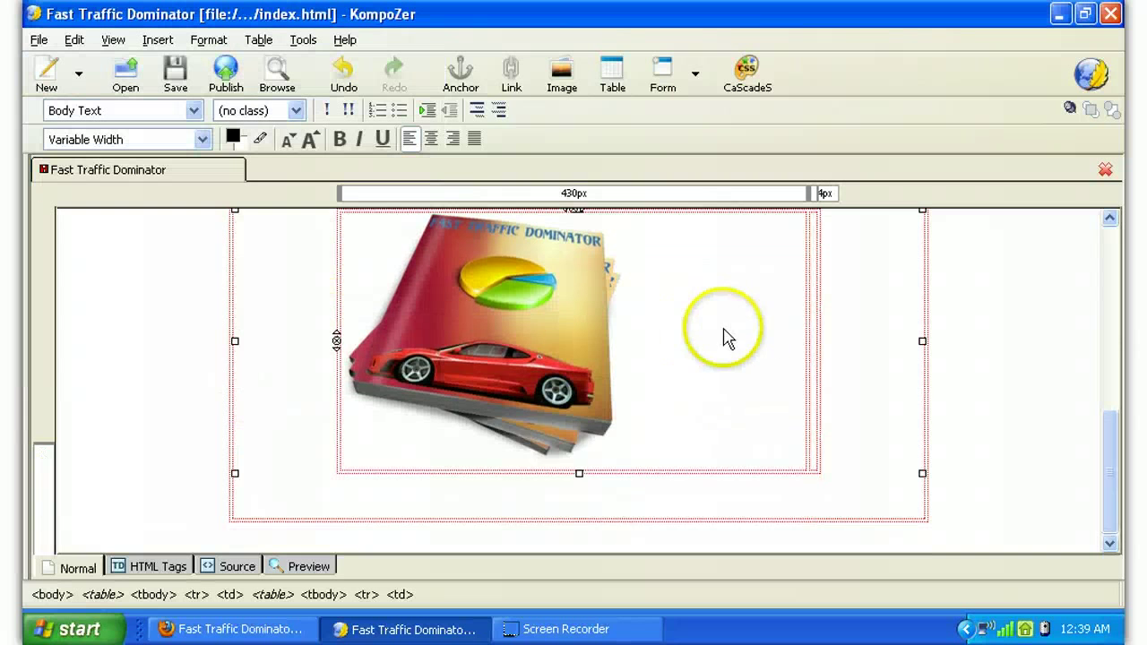
{"action": "scroll", "coordinate": [724, 335], "scroll_direction": "up", "scroll_amount": 1}
Enter the placeholder text "Optin code" in the narrow cell beside the product image, followed by a line break.
{"action": "left_click", "coordinate": [579, 391]}
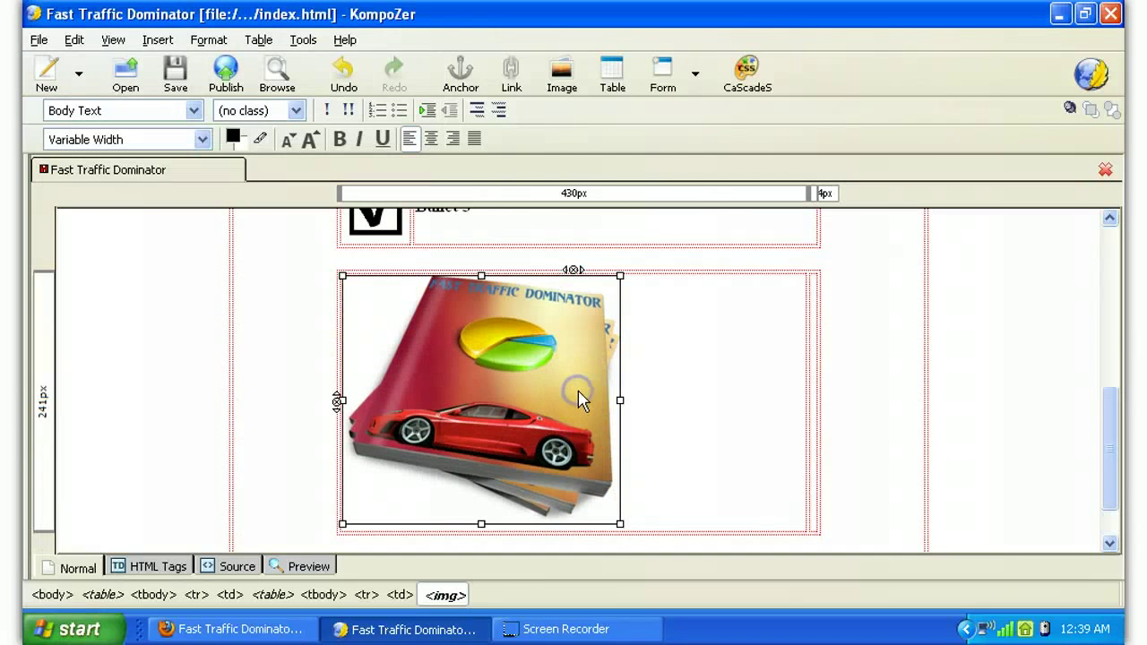
{"action": "left_click", "coordinate": [687, 402]}
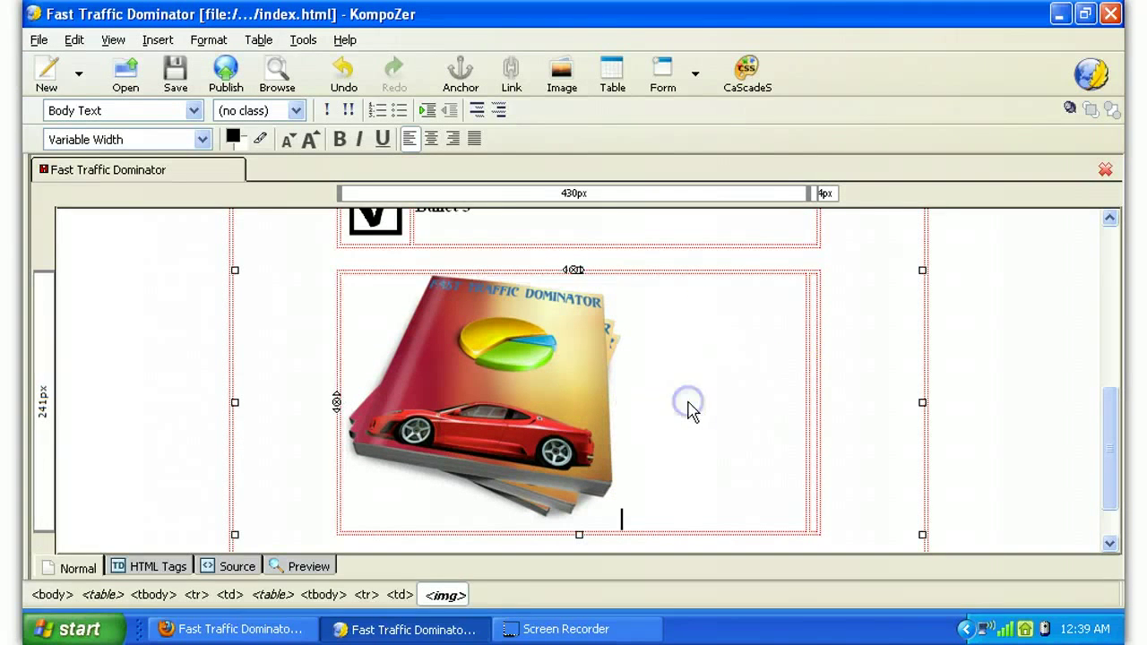
{"action": "left_click", "coordinate": [525, 384]}
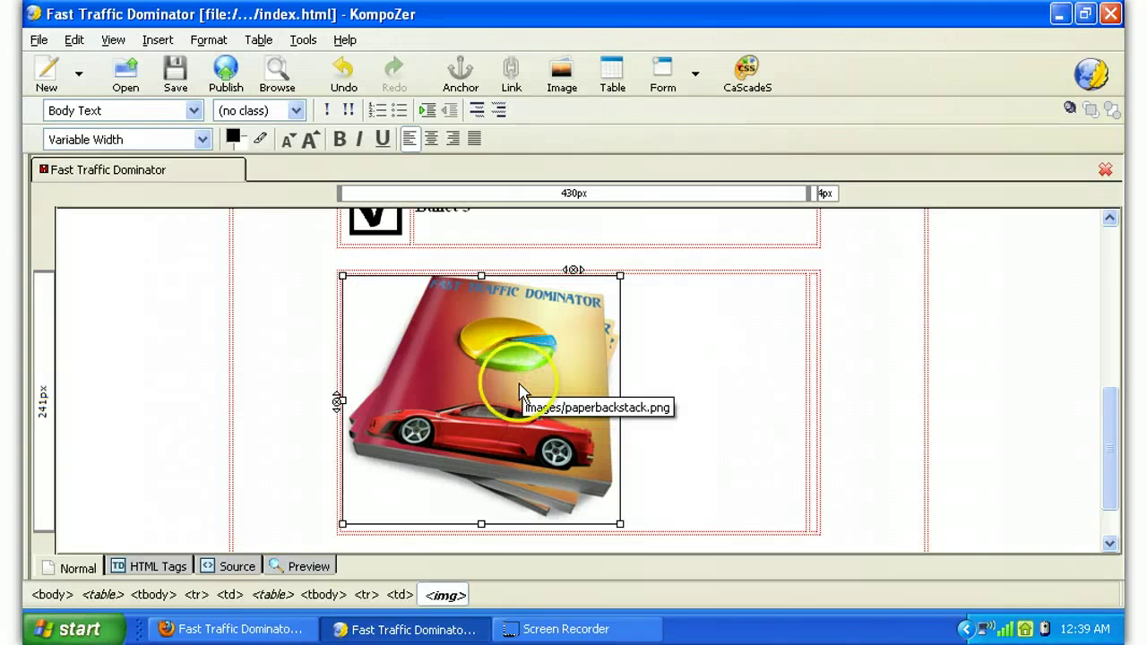
{"action": "left_click", "coordinate": [817, 383]}
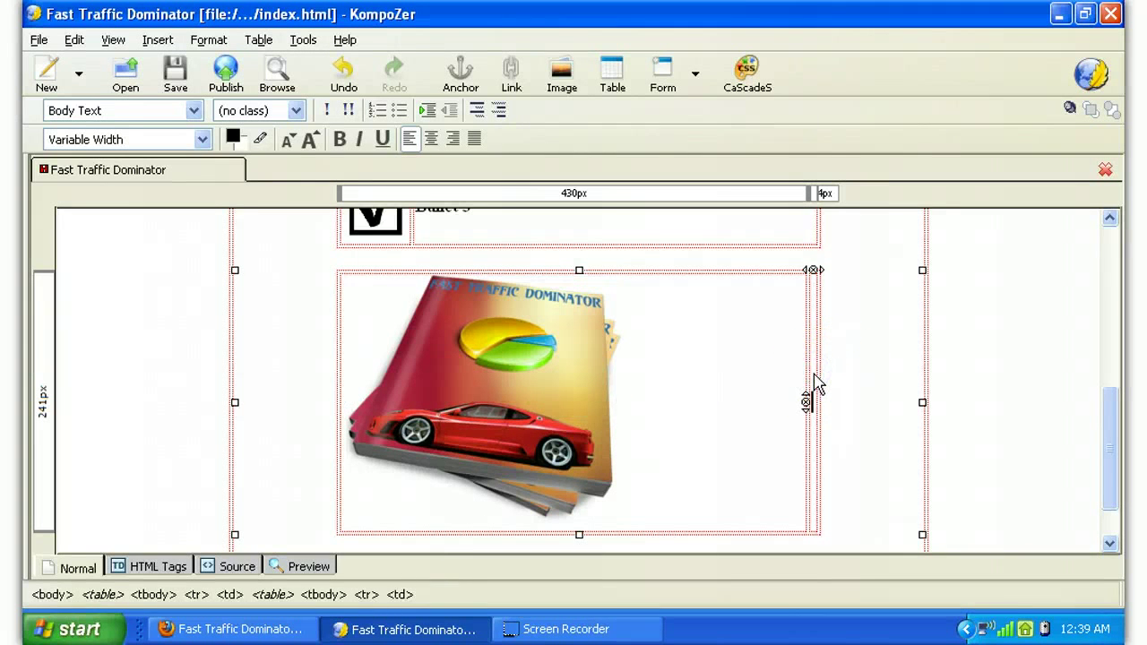
{"action": "left_click", "coordinate": [890, 376]}
{"action": "type", "text": "Or"}
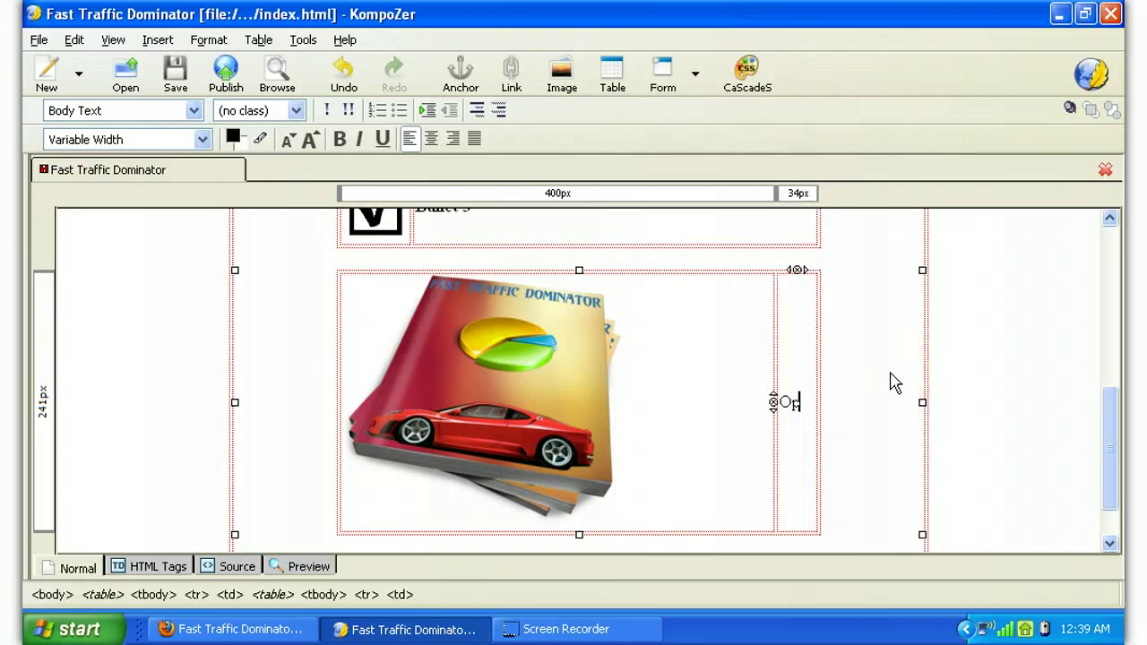
{"action": "type", "text": "tin co"}
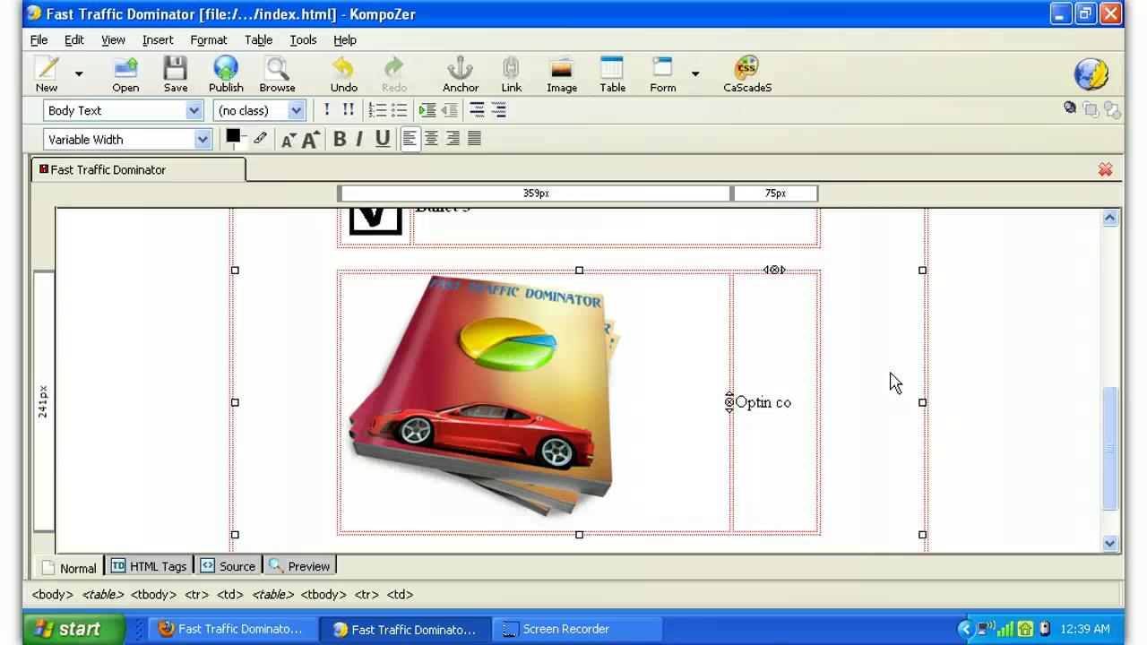
{"action": "type", "text": "de"}
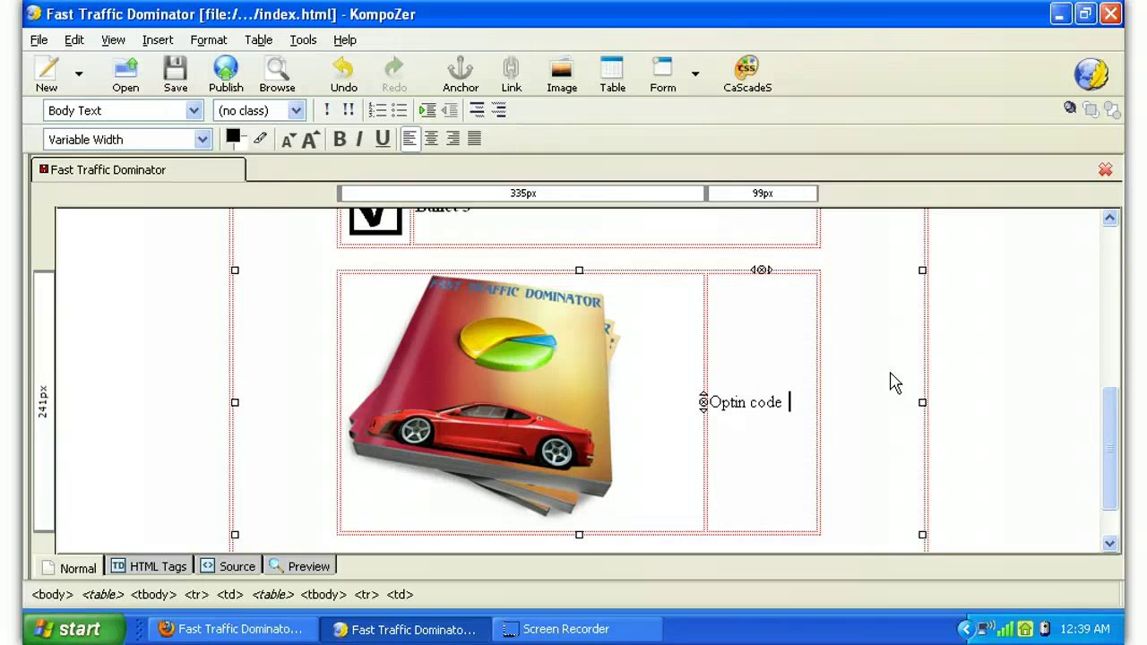
{"action": "key", "text": "Return"}
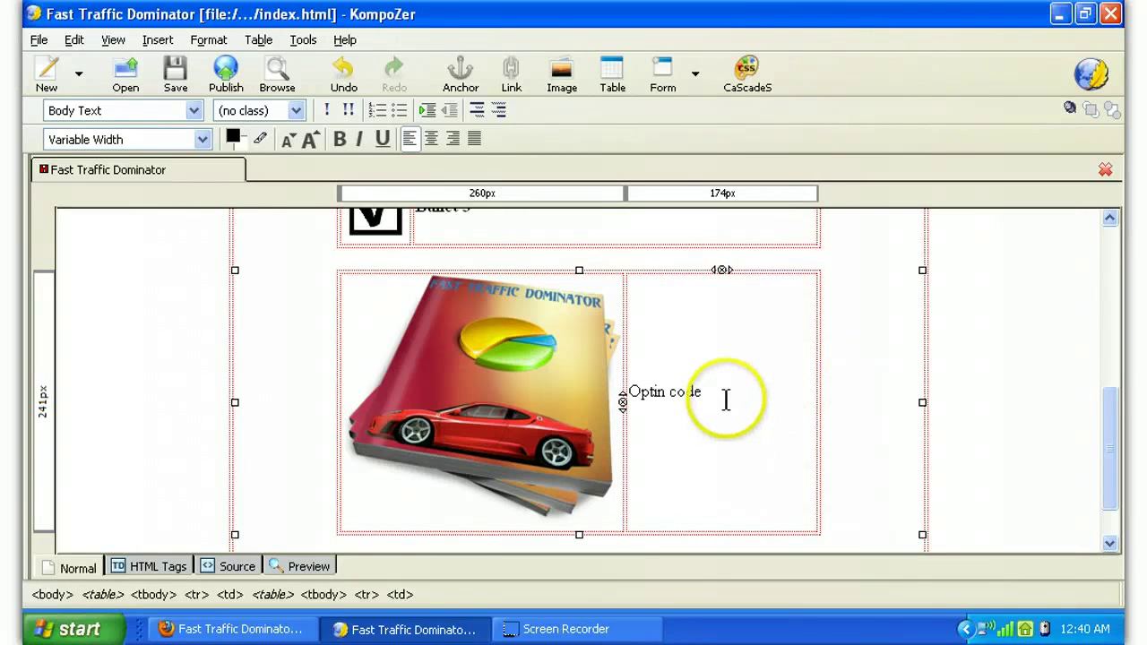
Center the placeholder text "Optin code" within the cell beside the product image.
{"action": "left_click_drag", "start_coordinate": [727, 397], "coordinate": [656, 392]}
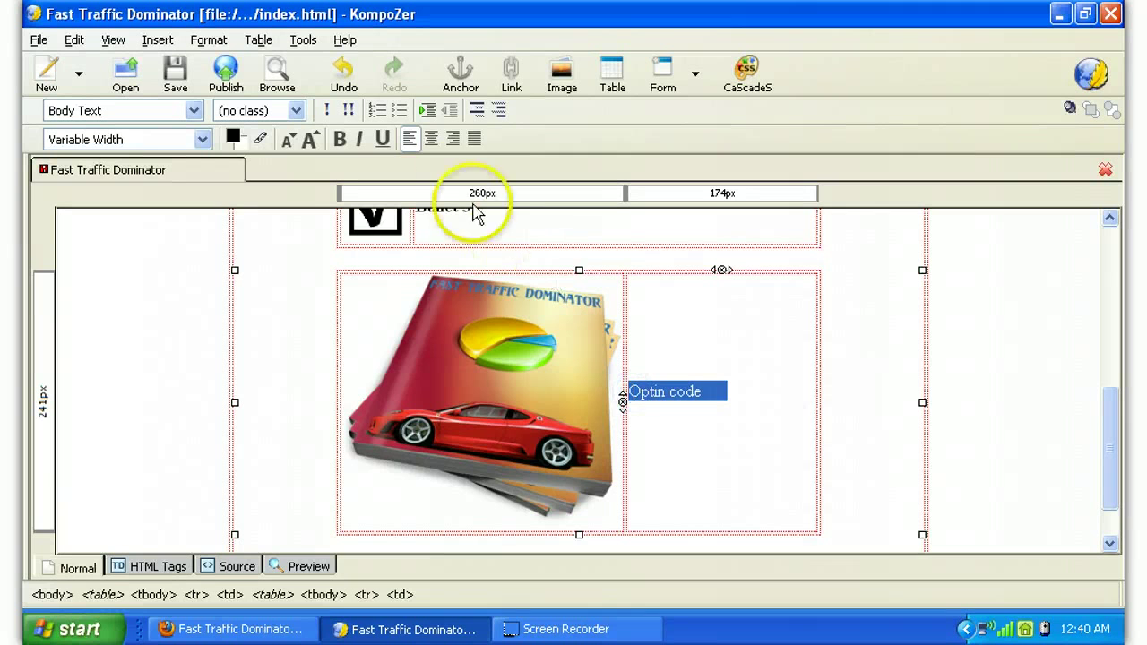
{"action": "left_click", "coordinate": [433, 140]}
{"action": "left_click", "coordinate": [434, 140]}
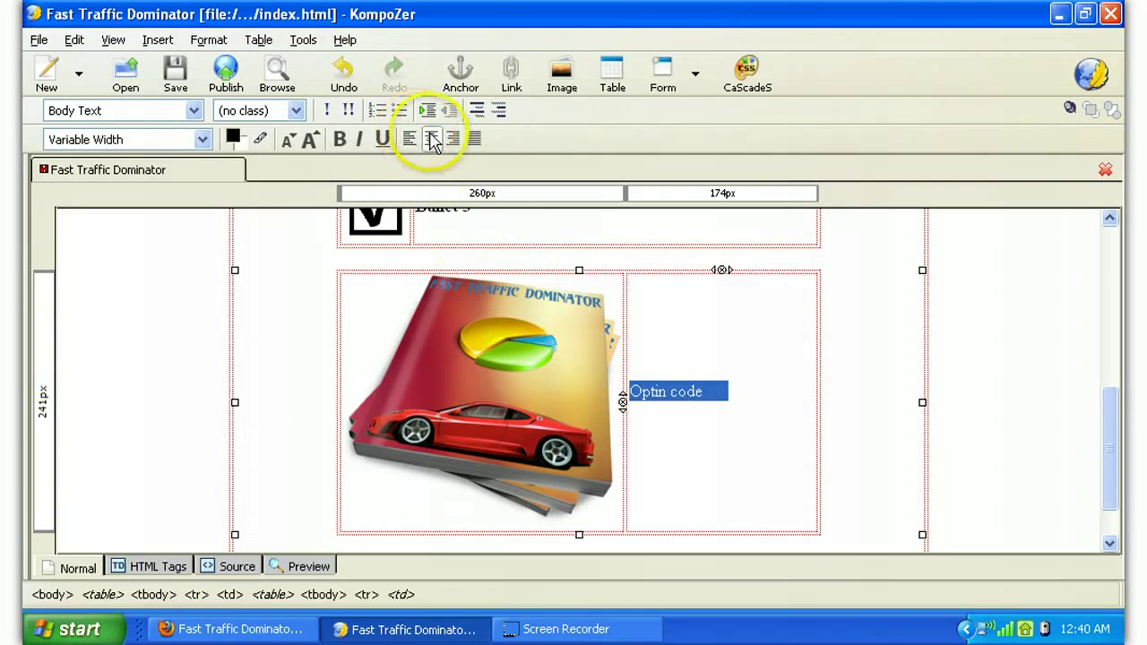
{"action": "left_click", "coordinate": [433, 139]}
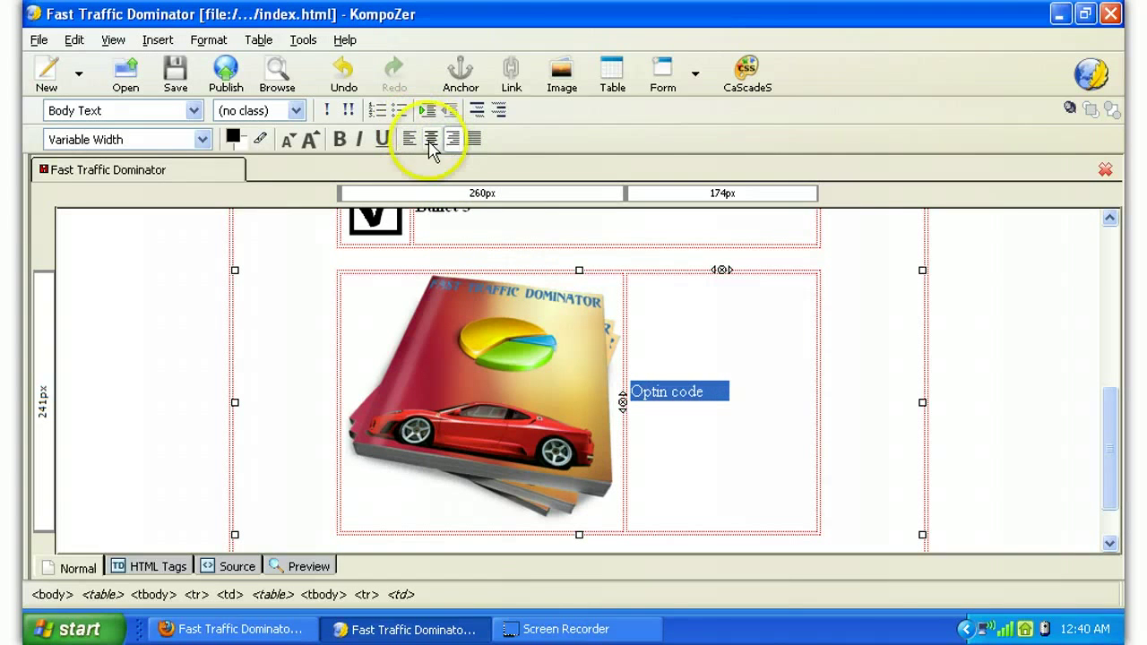
{"action": "left_click", "coordinate": [744, 392]}
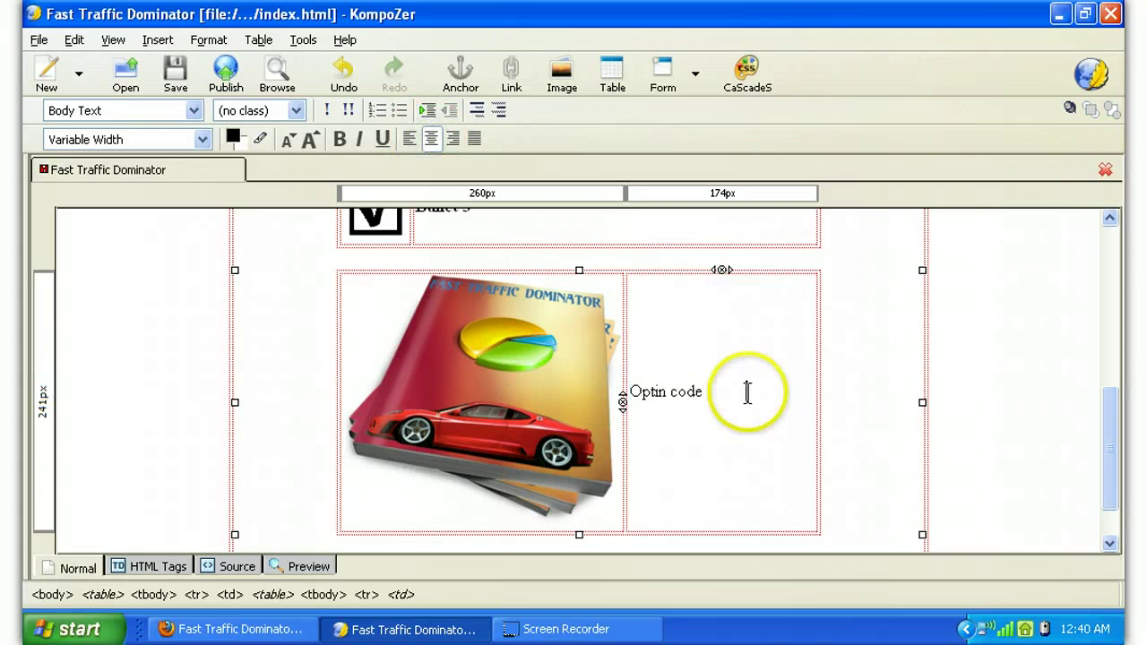
Replace the placeholder in the cell beside the product image with the centered text "optin code".
{"action": "left_click_drag", "start_coordinate": [717, 400], "coordinate": [657, 397]}
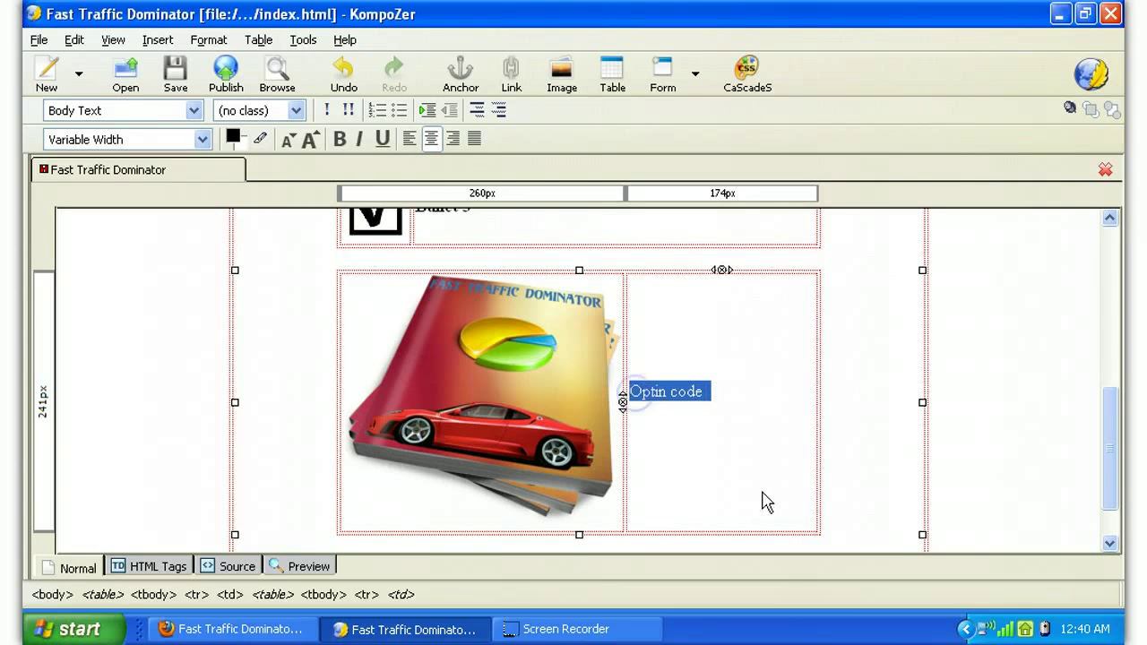
{"action": "key", "text": "Delete"}
{"action": "left_click", "coordinate": [807, 423]}
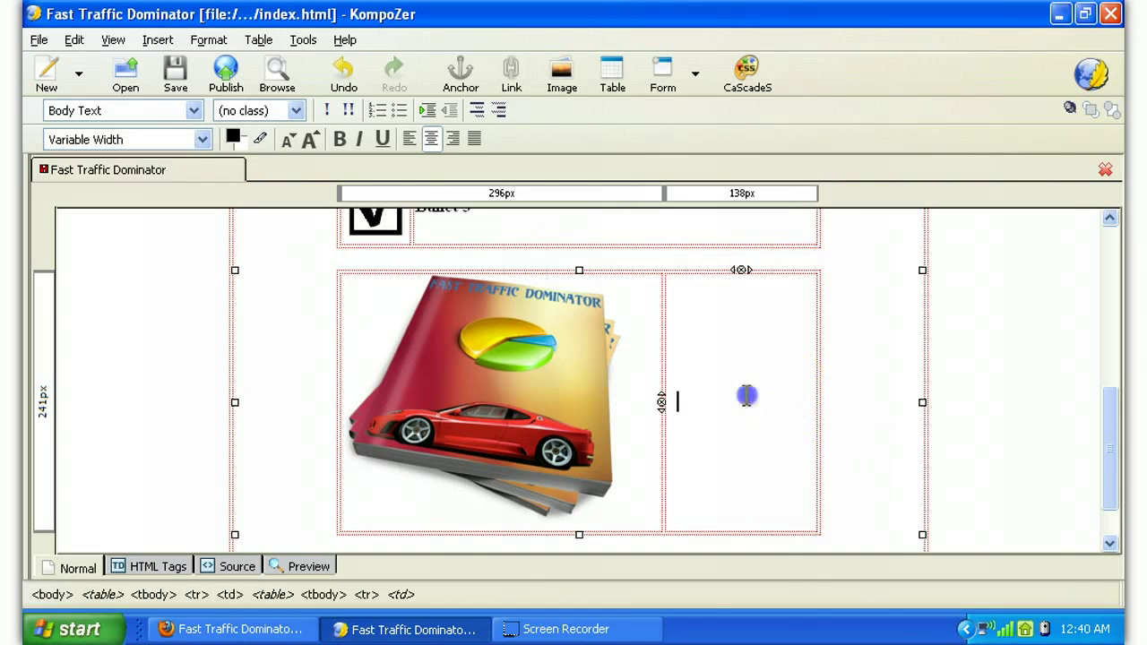
{"action": "left_click", "coordinate": [696, 397]}
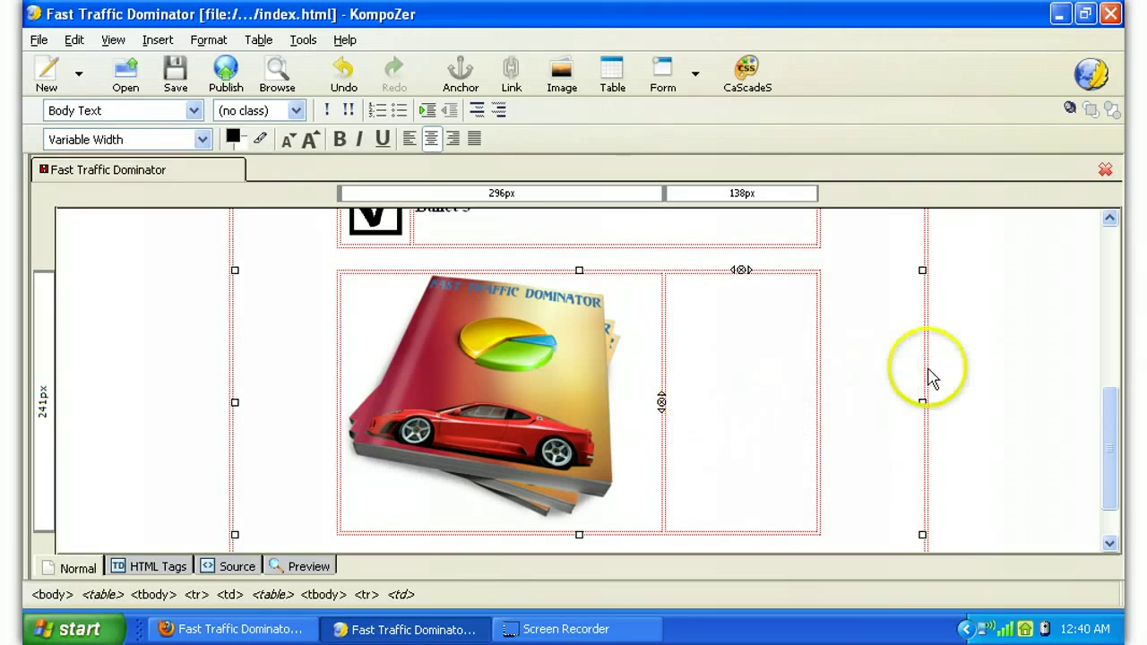
{"action": "scroll", "coordinate": [897, 386], "scroll_direction": "down", "scroll_amount": 2}
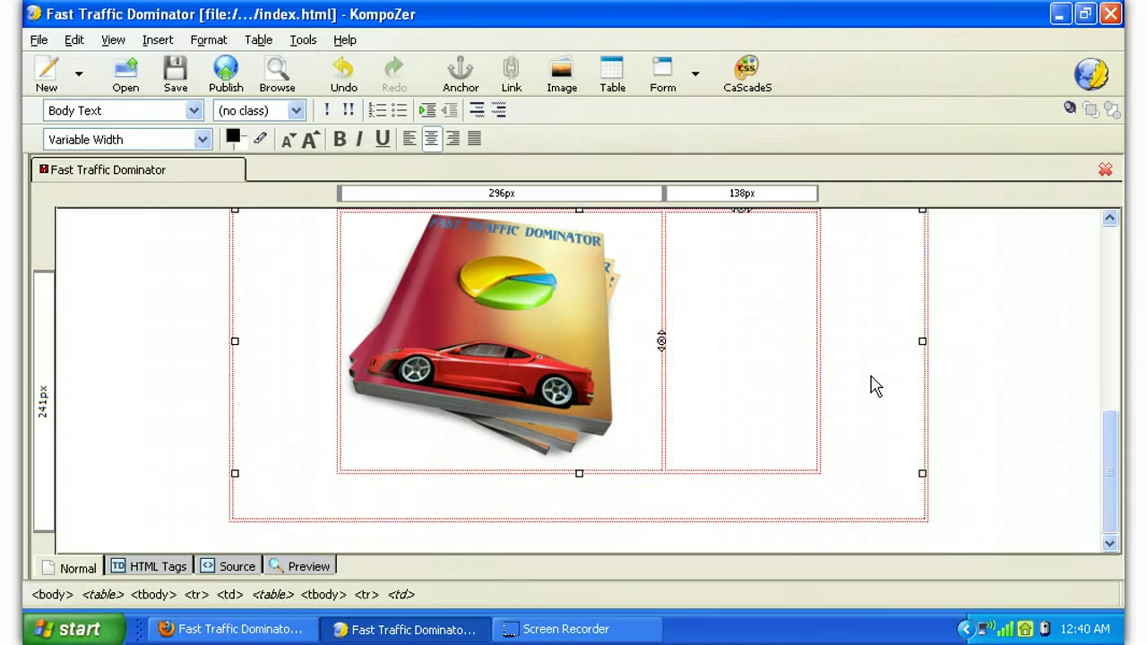
{"action": "type", "text": "opt"}
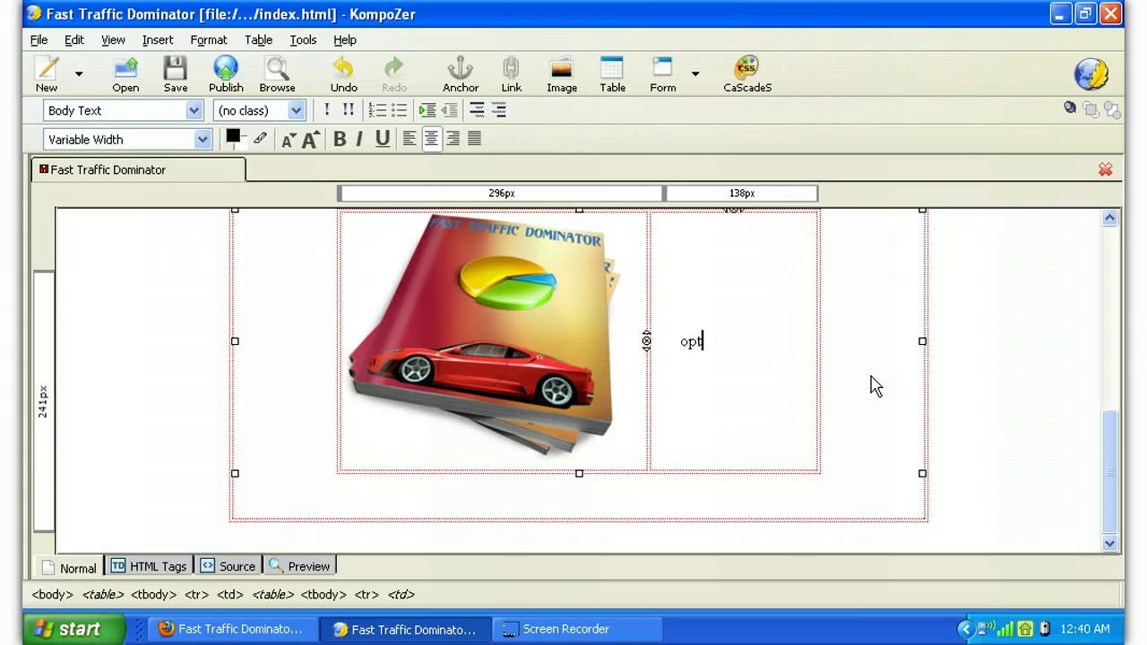
{"action": "type", "text": "in com"}
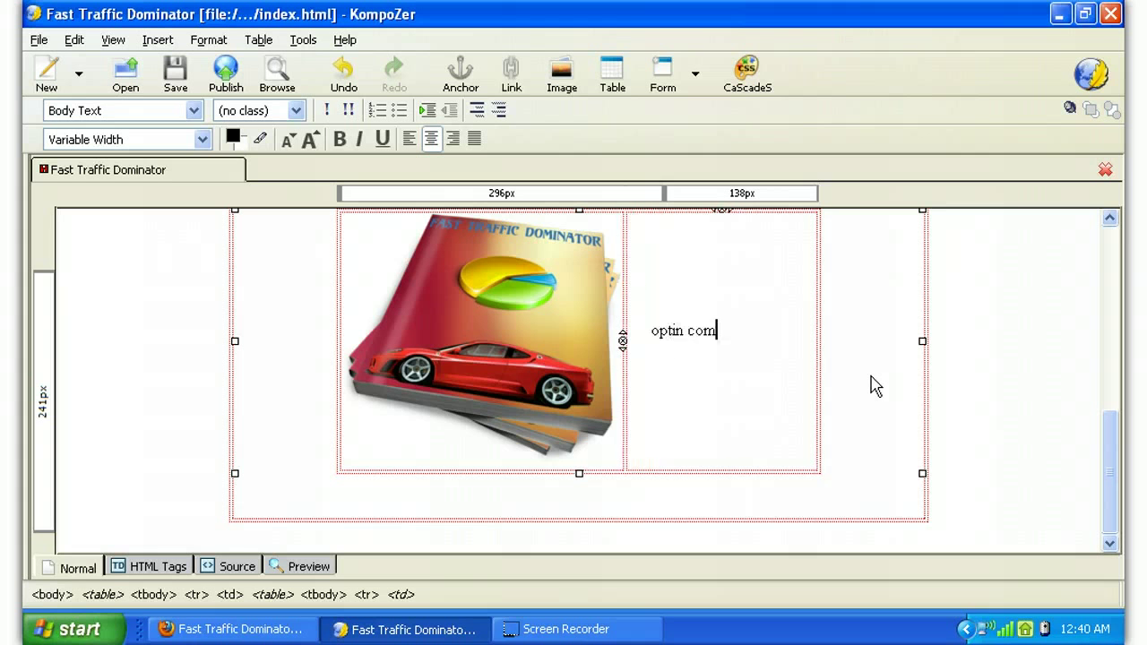
{"action": "key", "text": "BackSpace"}
{"action": "type", "text": "e"}
{"action": "key", "text": "BackSpace"}
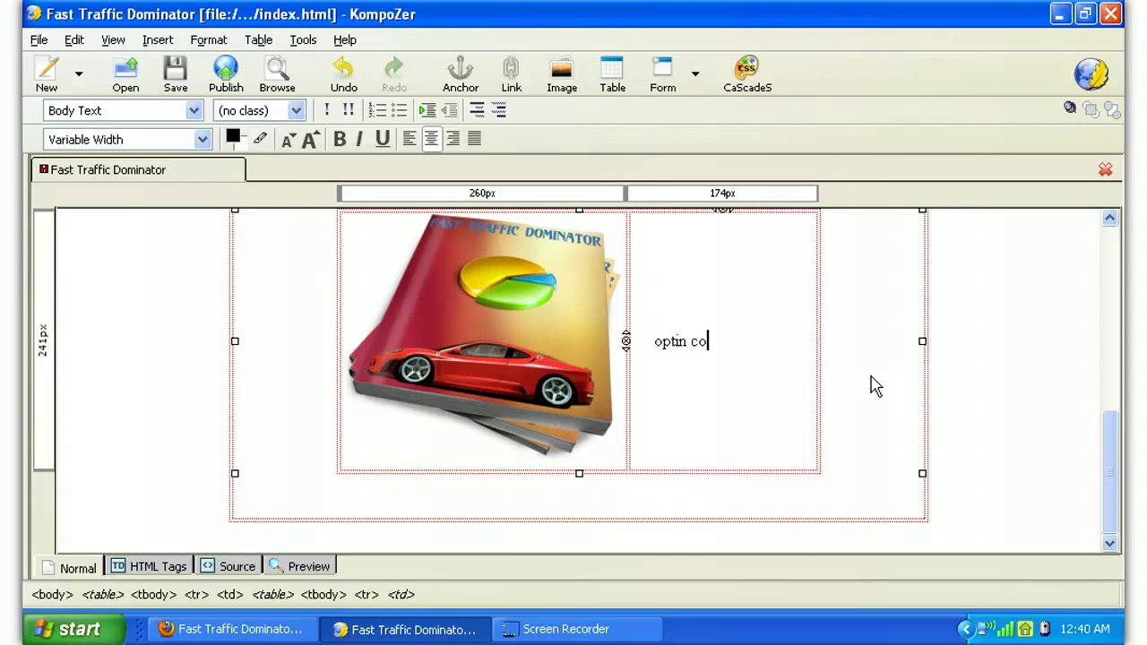
{"action": "type", "text": "de"}
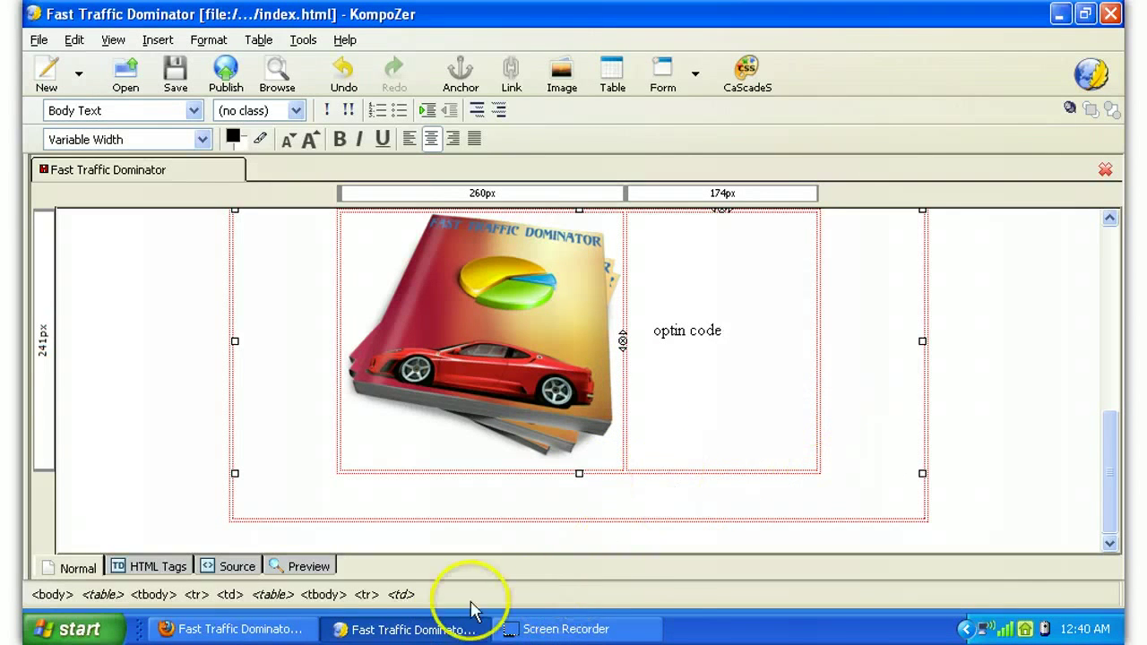
Switch to Firefox and open the bookmarked Imnica Mail Login page in a new tab.
{"action": "left_click", "coordinate": [411, 630]}
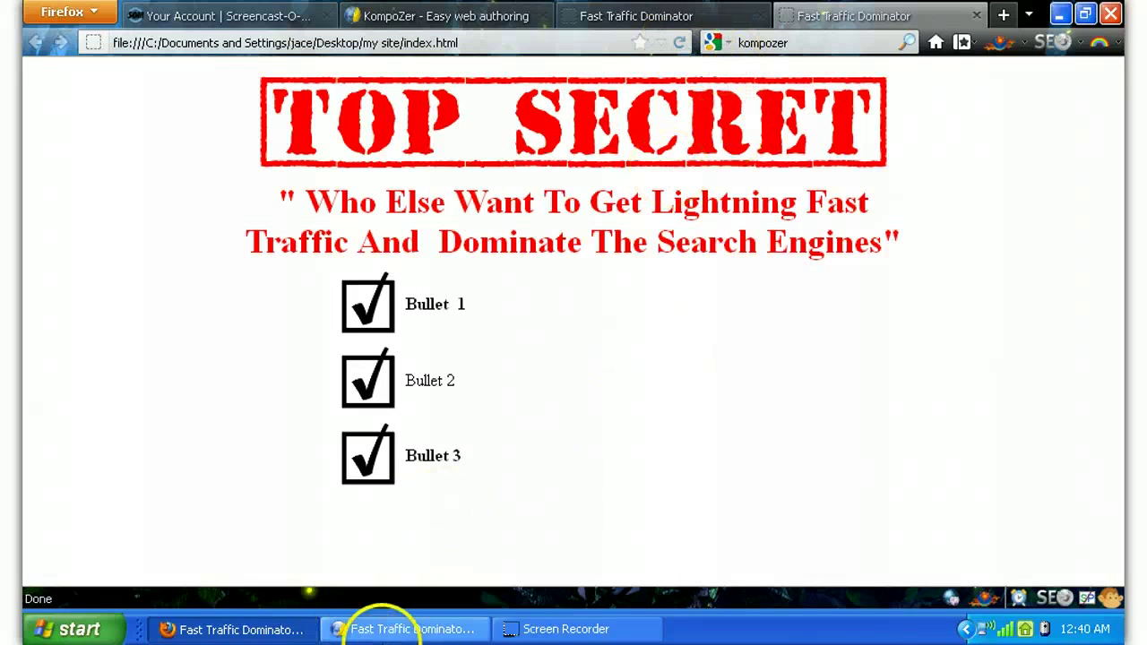
{"action": "left_click", "coordinate": [401, 632]}
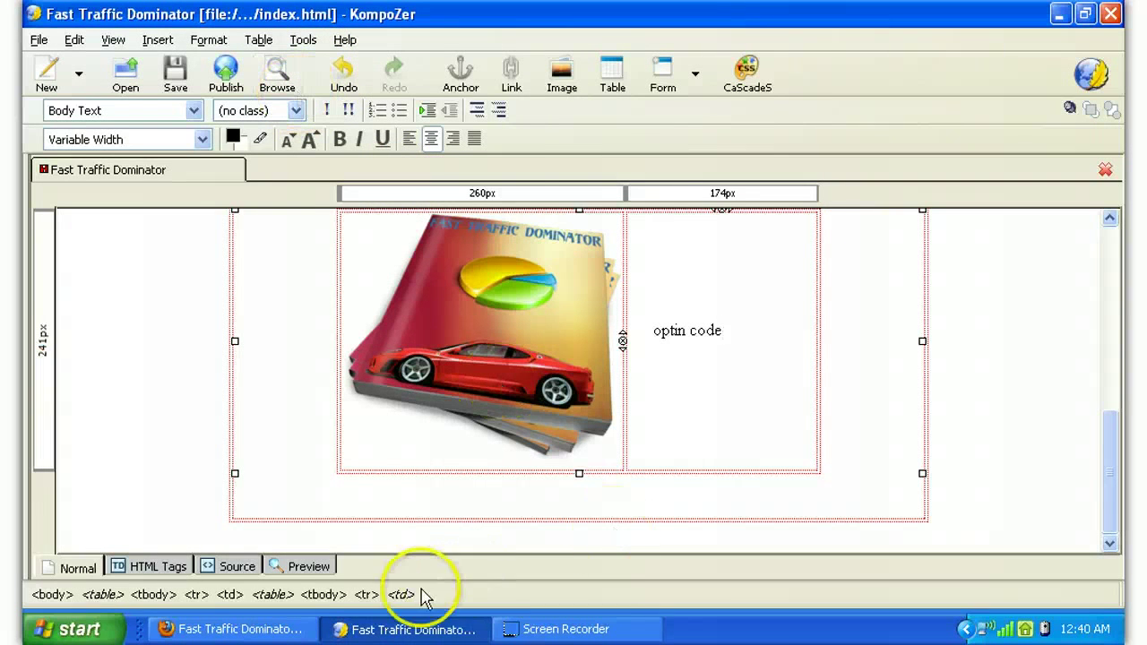
{"action": "left_click", "coordinate": [381, 633]}
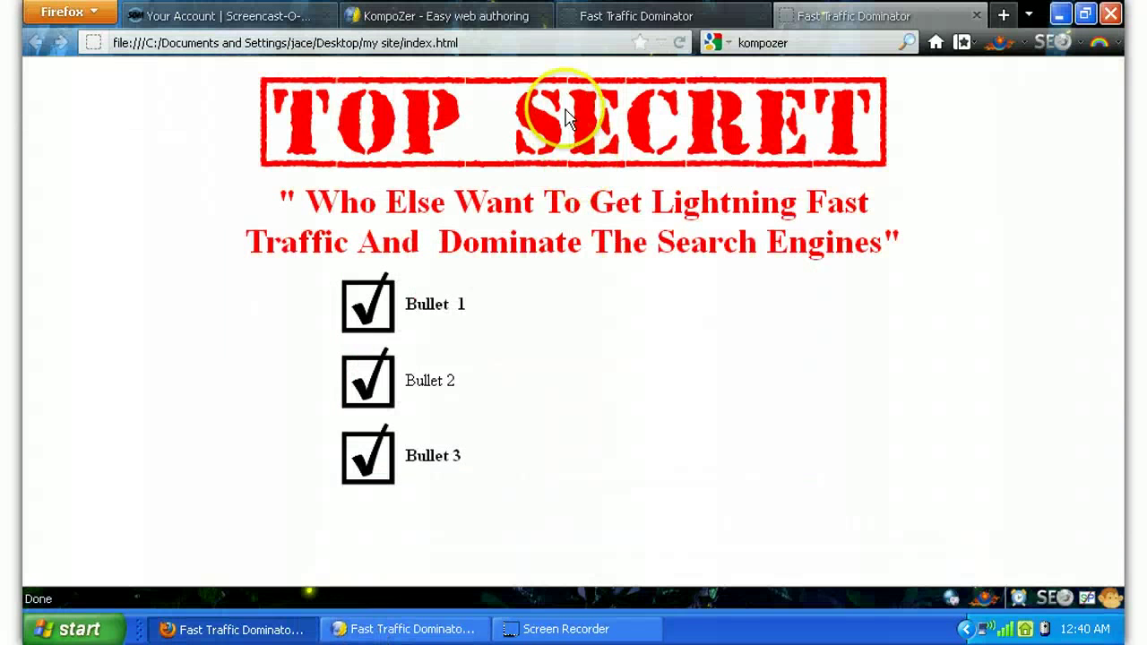
{"action": "left_click", "coordinate": [1002, 17]}
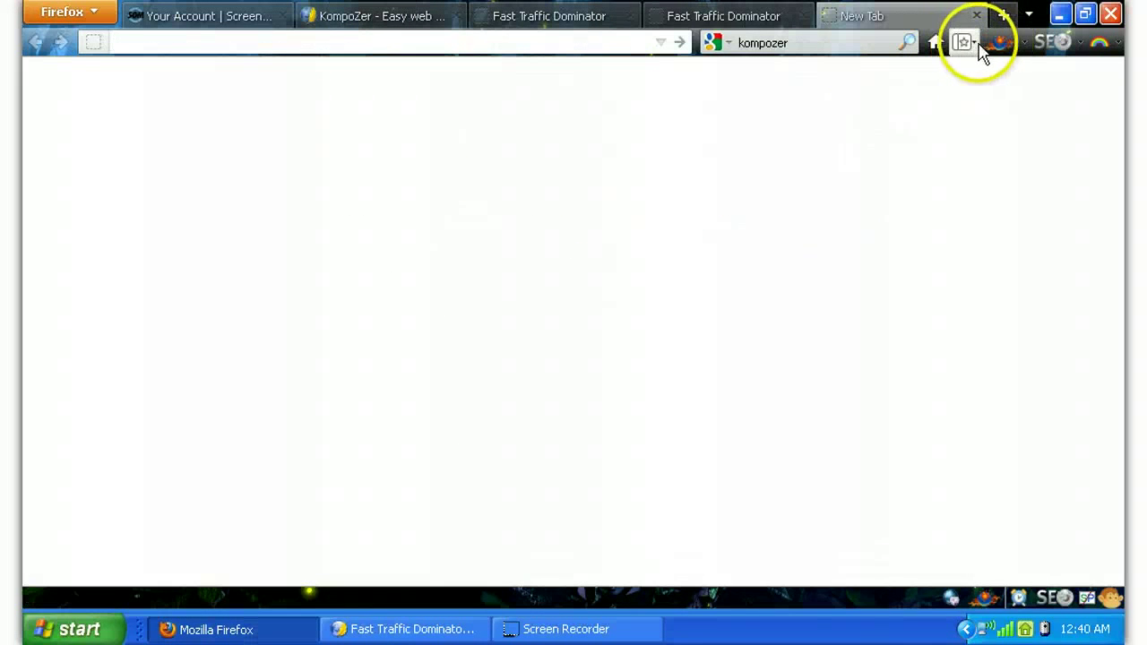
{"action": "left_click", "coordinate": [979, 50]}
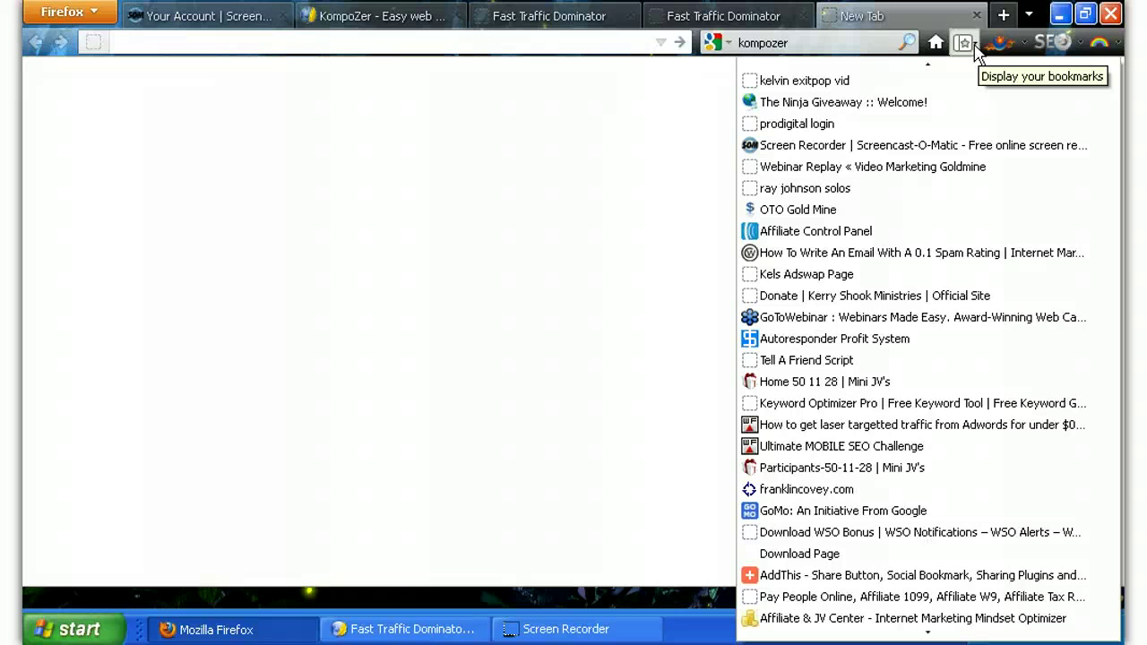
{"action": "scroll", "coordinate": [951, 513], "scroll_direction": "down", "scroll_amount": 1}
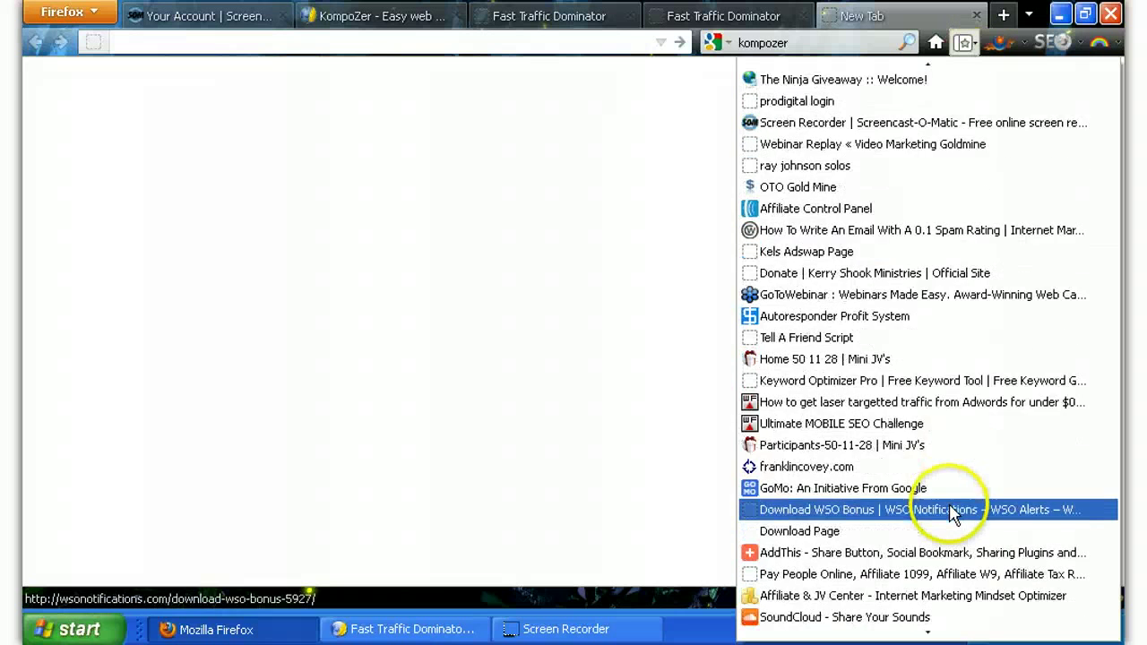
{"action": "scroll", "coordinate": [952, 512], "scroll_direction": "up", "scroll_amount": 10}
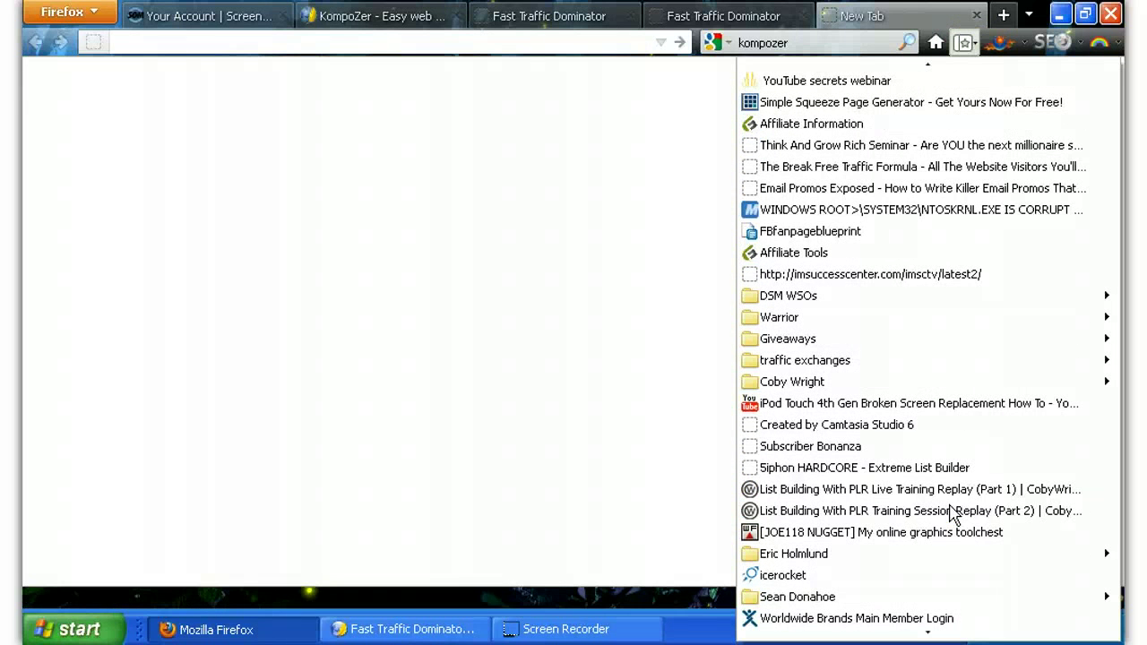
{"action": "scroll", "coordinate": [952, 363], "scroll_direction": "up", "scroll_amount": 10}
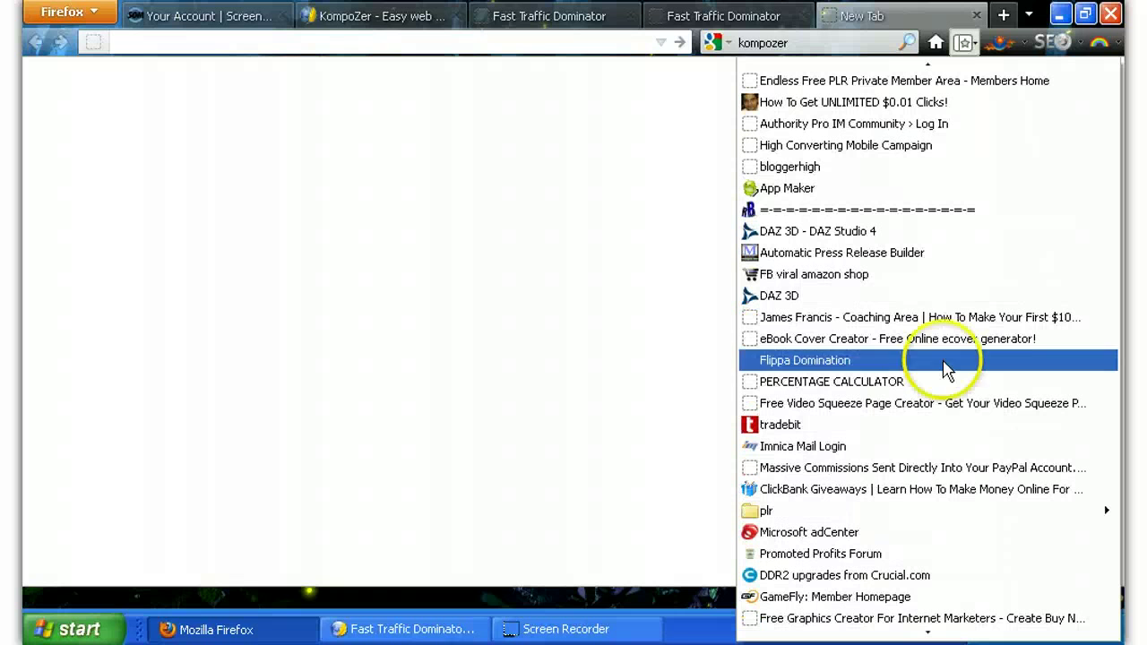
{"action": "left_click", "coordinate": [901, 451]}
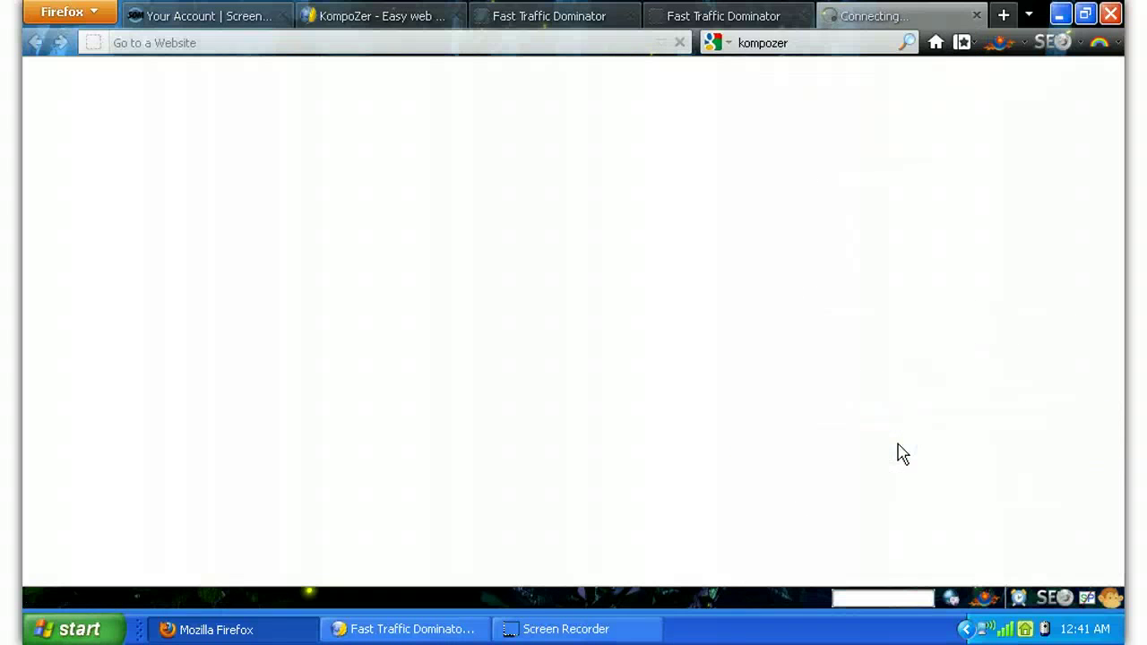
{"action": "left_click", "coordinate": [770, 388]}
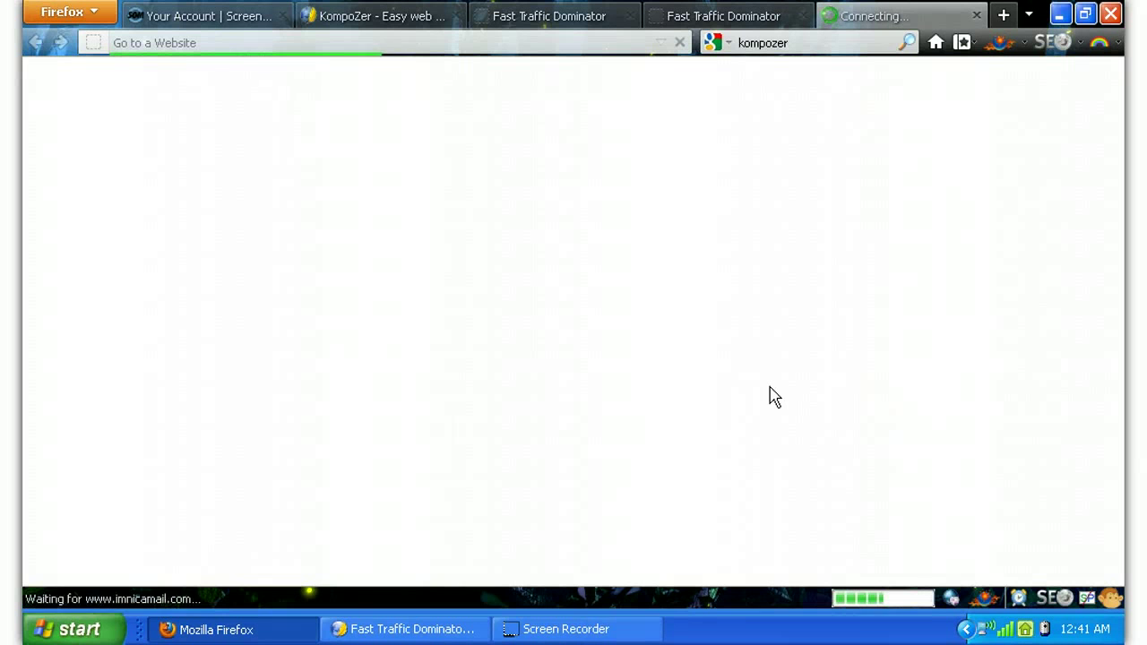
Log in to Imnica Mail with the prefilled credentials and open the 101 Twitter Tips subscriber list.
{"action": "left_click_drag", "start_coordinate": [673, 371], "coordinate": [573, 345]}
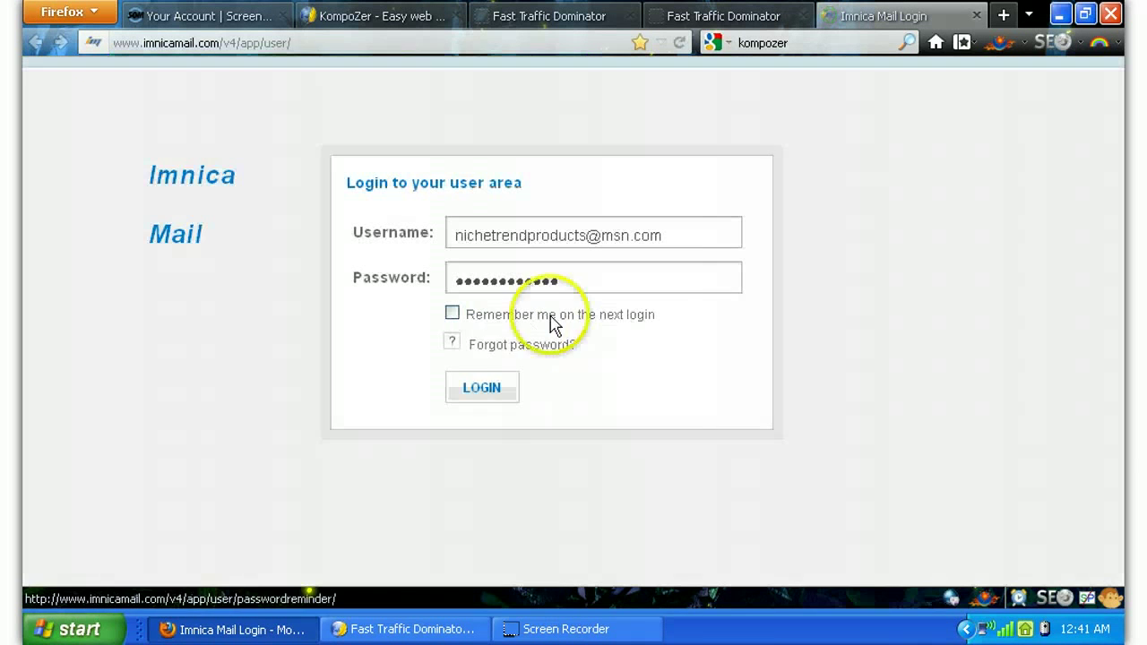
{"action": "left_click", "coordinate": [481, 386]}
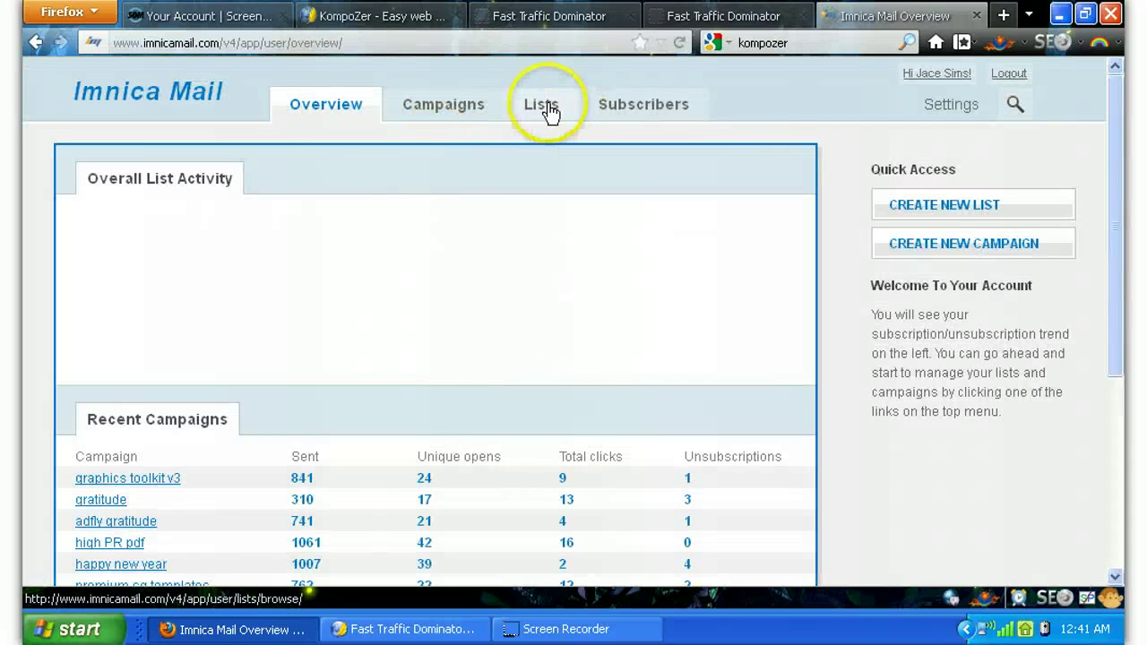
{"action": "left_click", "coordinate": [549, 109]}
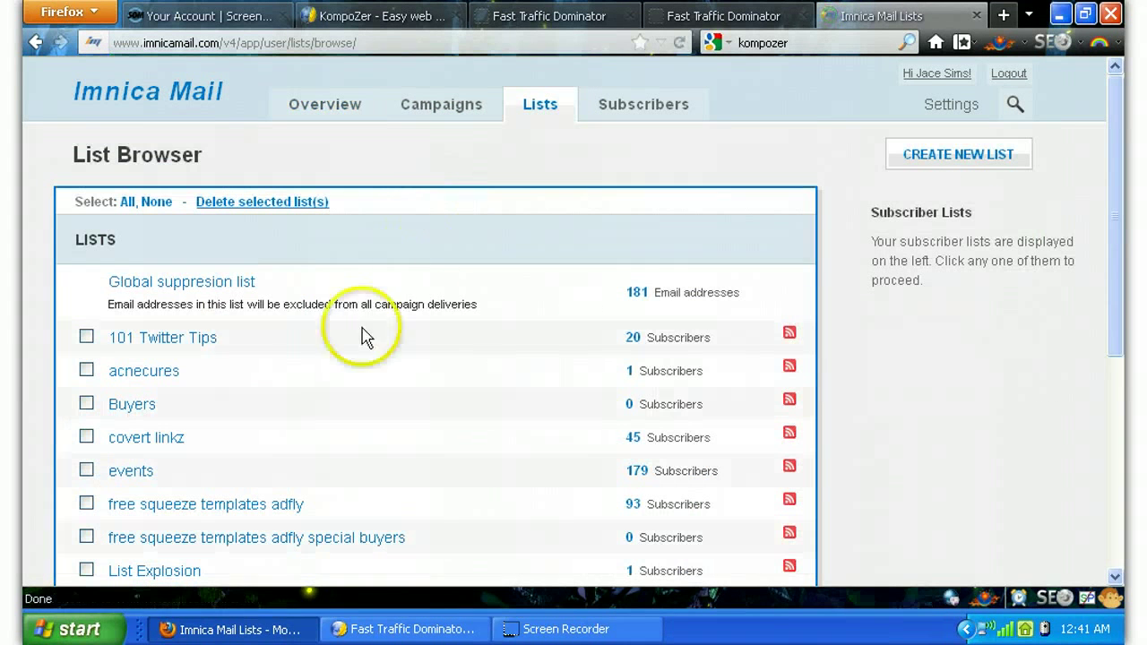
{"action": "left_click", "coordinate": [189, 341]}
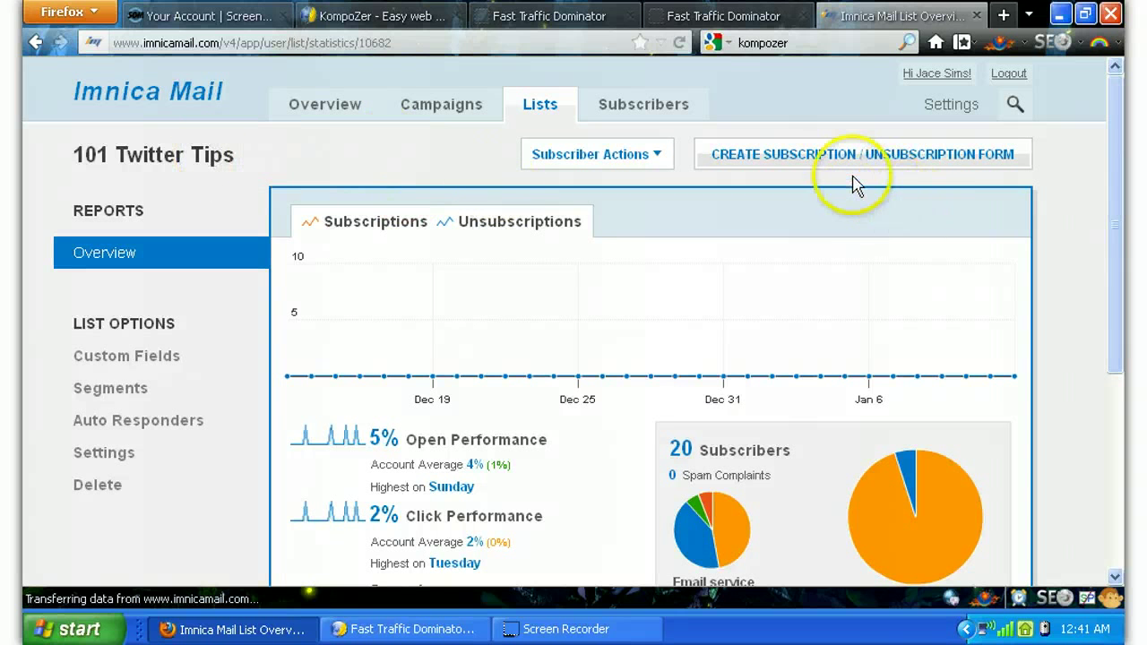
Create a subscription form for the 101 Twitter Tips list, try the ocean style, and set its visual style to basic.
{"action": "left_click", "coordinate": [829, 158]}
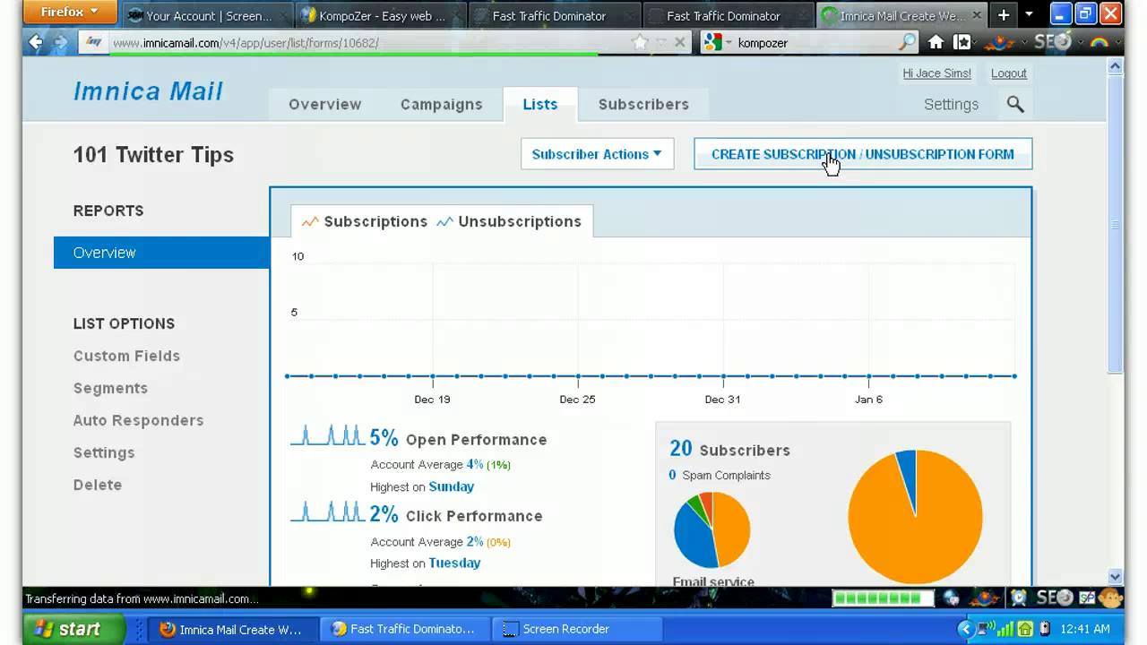
{"action": "scroll", "coordinate": [494, 321], "scroll_direction": "down", "scroll_amount": 3}
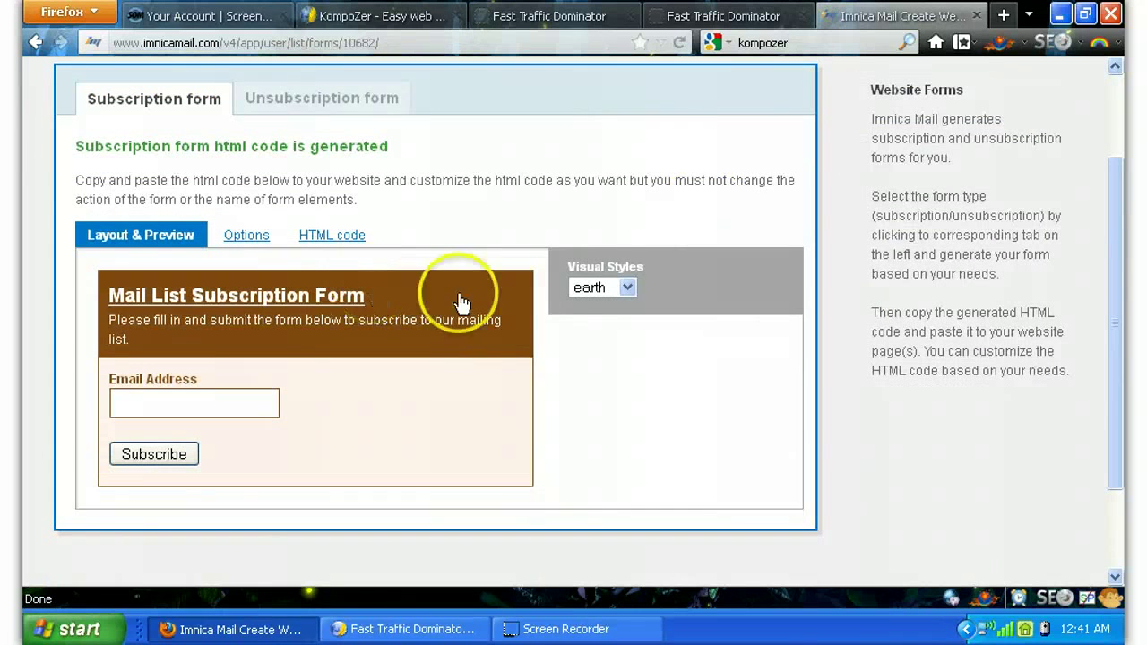
{"action": "left_click", "coordinate": [632, 291]}
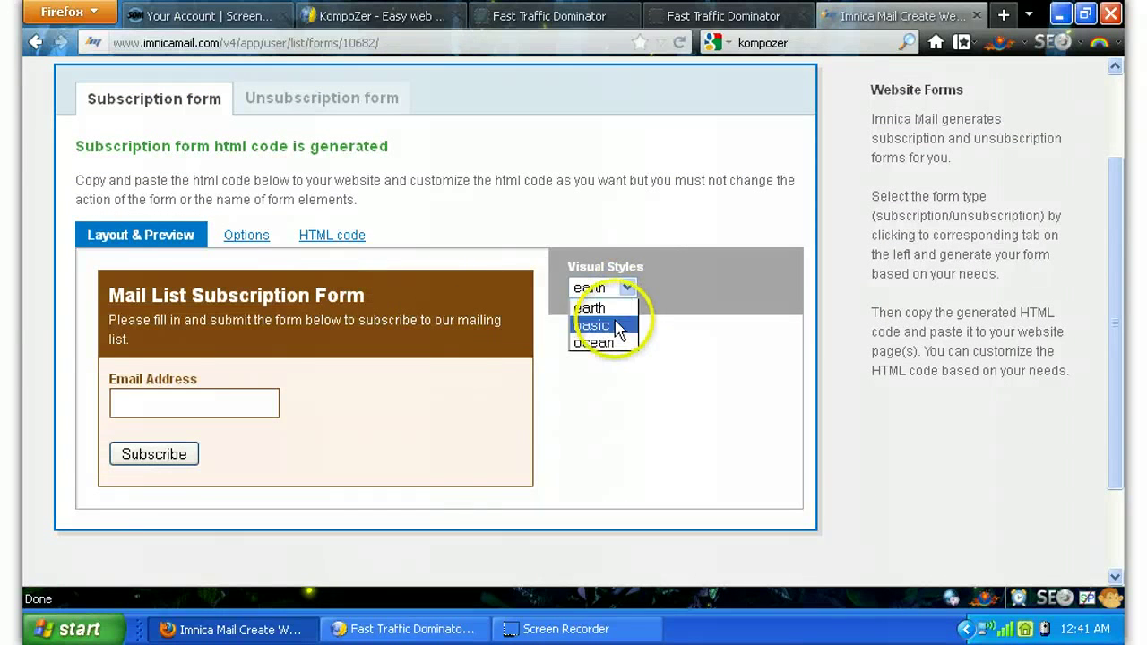
{"action": "left_click", "coordinate": [619, 327]}
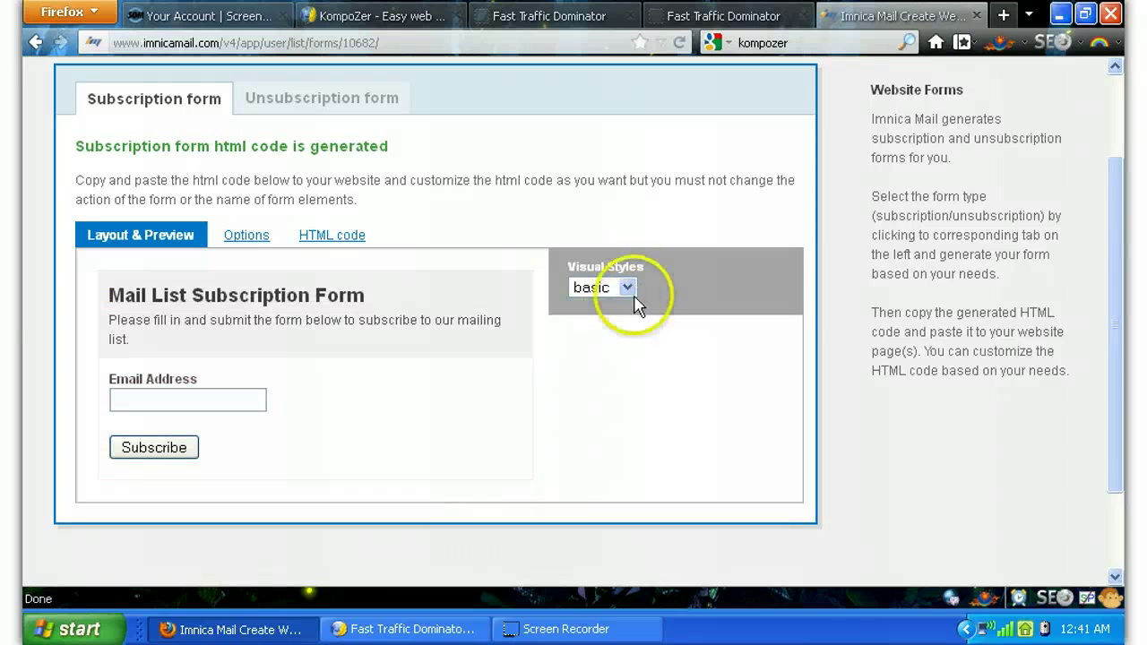
{"action": "left_click", "coordinate": [632, 293]}
{"action": "left_click", "coordinate": [625, 346]}
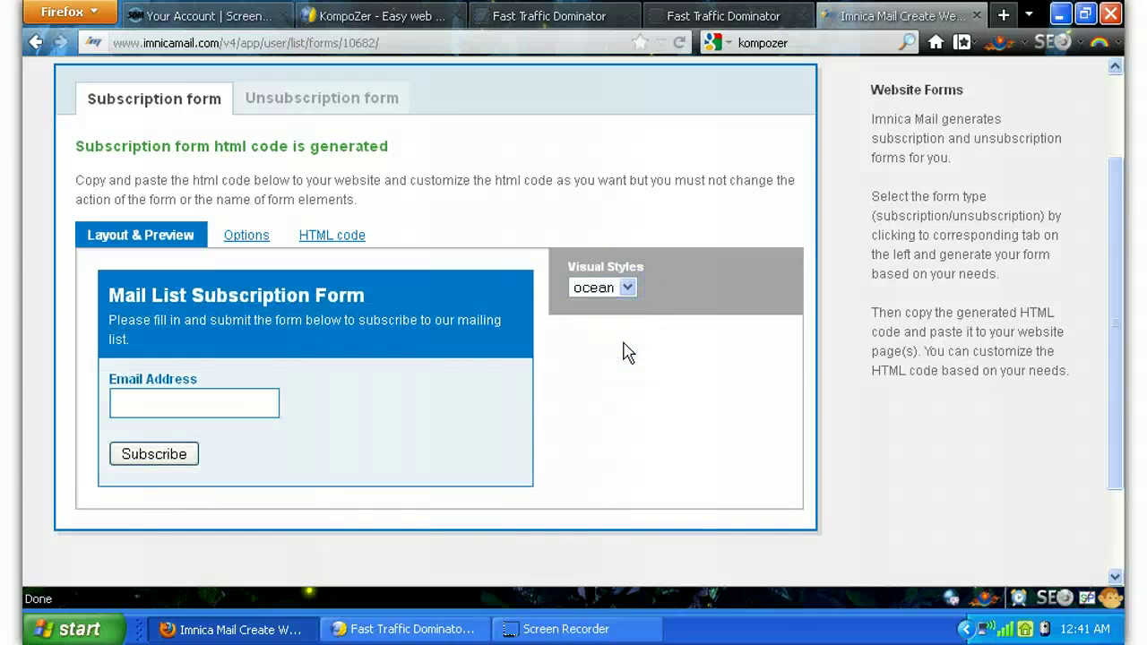
{"action": "left_click", "coordinate": [627, 288]}
{"action": "left_click", "coordinate": [629, 326]}
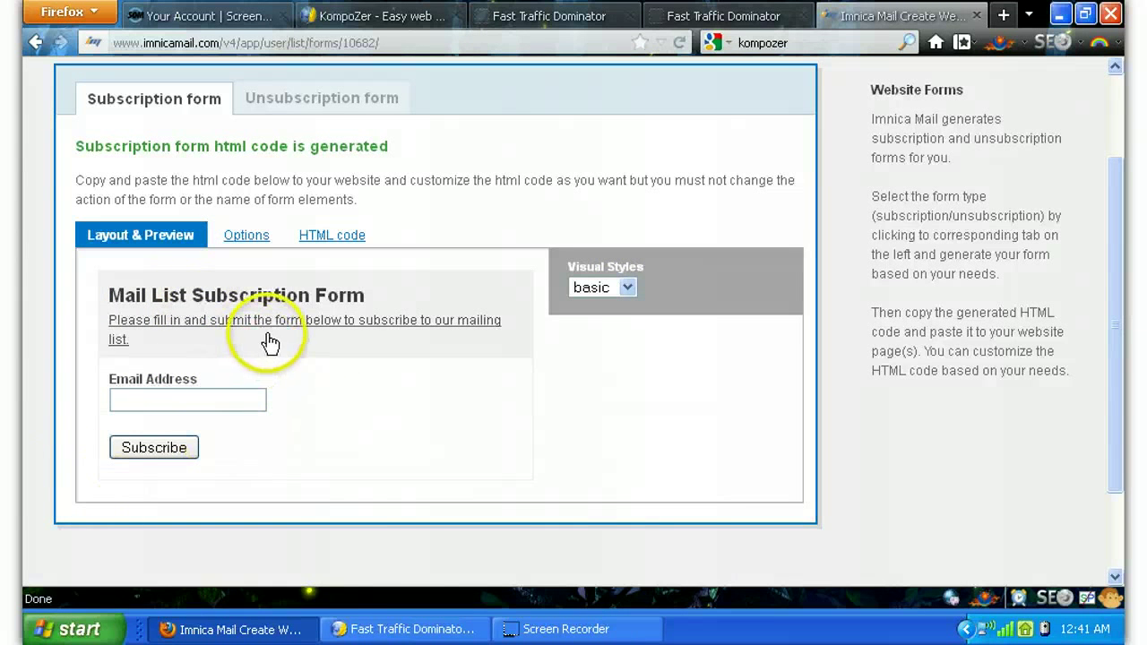
Show the generated HTML code of the subscription form and copy all of it.
{"action": "left_click", "coordinate": [320, 238]}
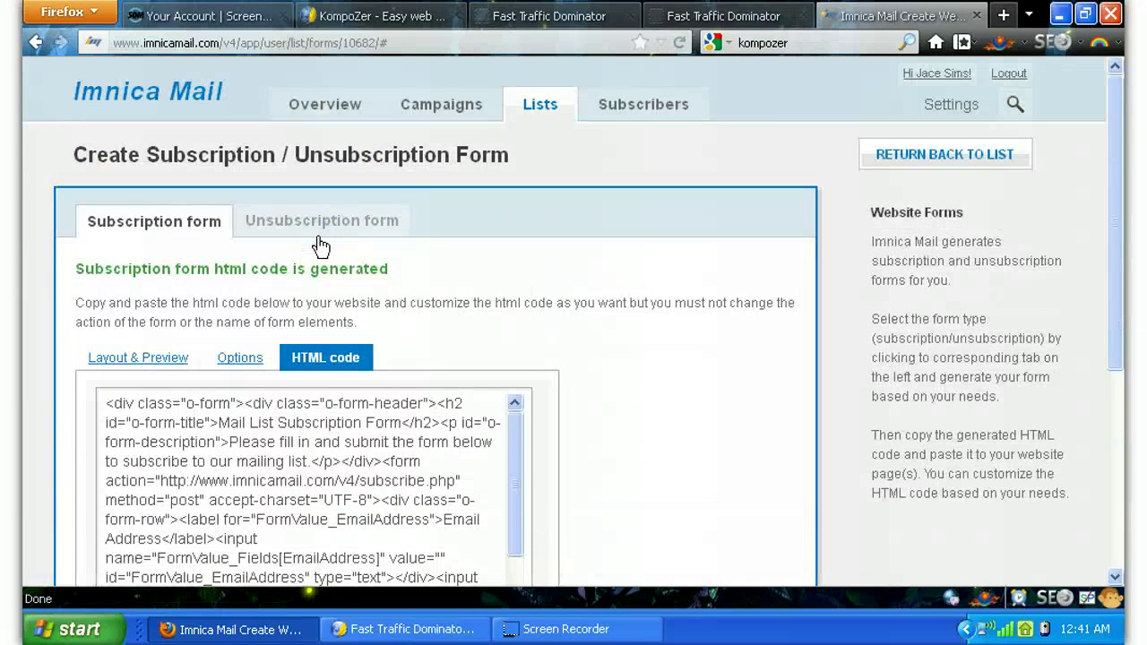
{"action": "left_click", "coordinate": [242, 457]}
{"action": "scroll", "coordinate": [243, 457], "scroll_direction": "down", "scroll_amount": 1}
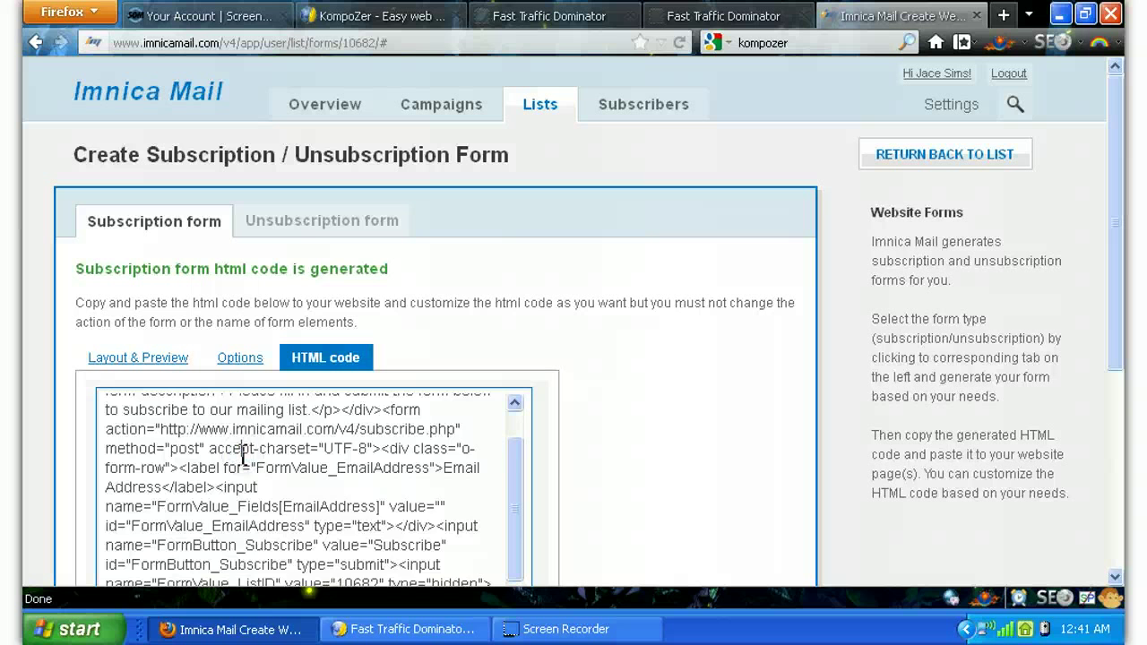
{"action": "key", "text": "ctrl+a"}
{"action": "right_click", "coordinate": [249, 455]}
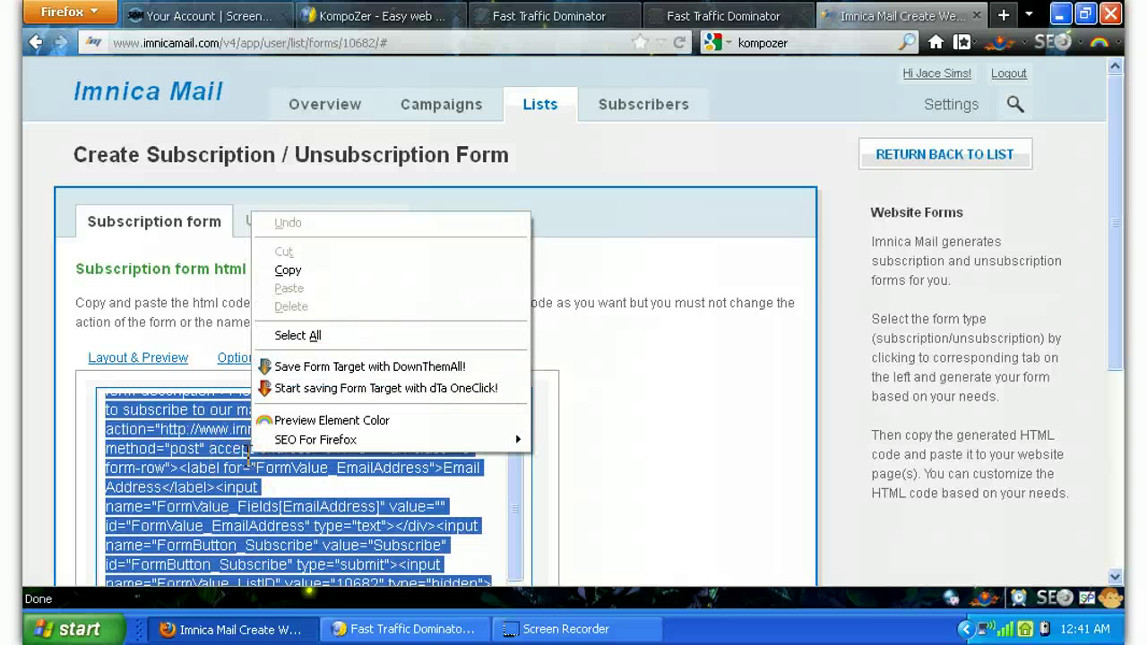
{"action": "left_click", "coordinate": [337, 272]}
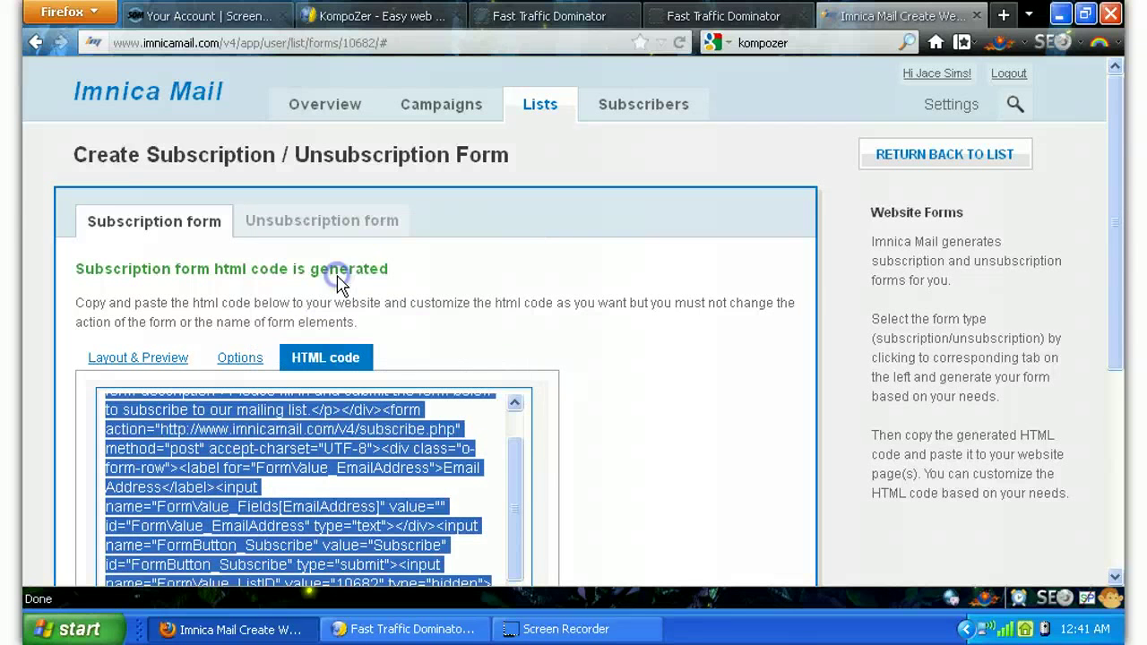
{"action": "scroll", "coordinate": [682, 430], "scroll_direction": "down", "scroll_amount": 5}
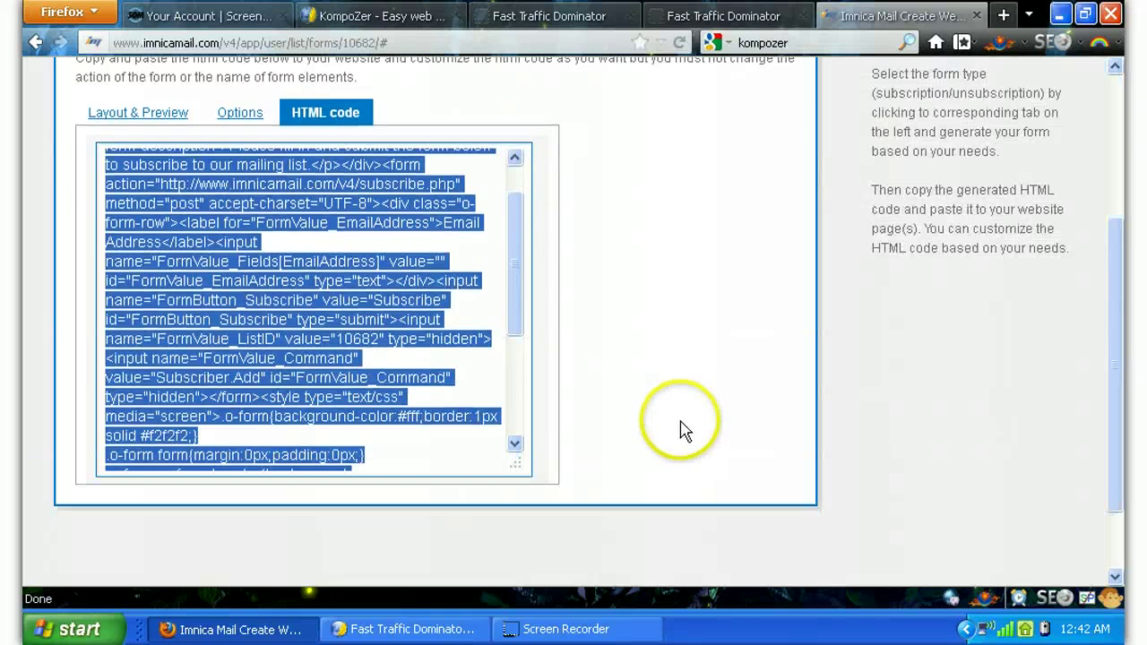
{"action": "scroll", "coordinate": [684, 430], "scroll_direction": "up", "scroll_amount": 5}
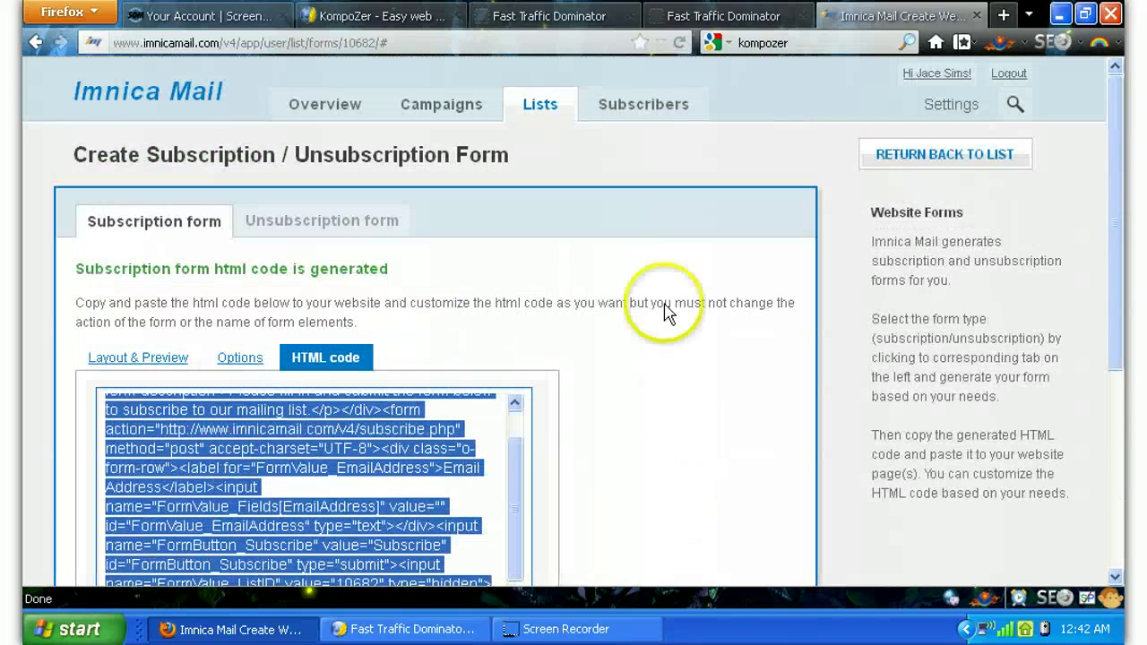
Switch to KompoZer and highlight the "optin code" placeholder text in the cell beside the product image.
{"action": "left_click", "coordinate": [403, 631]}
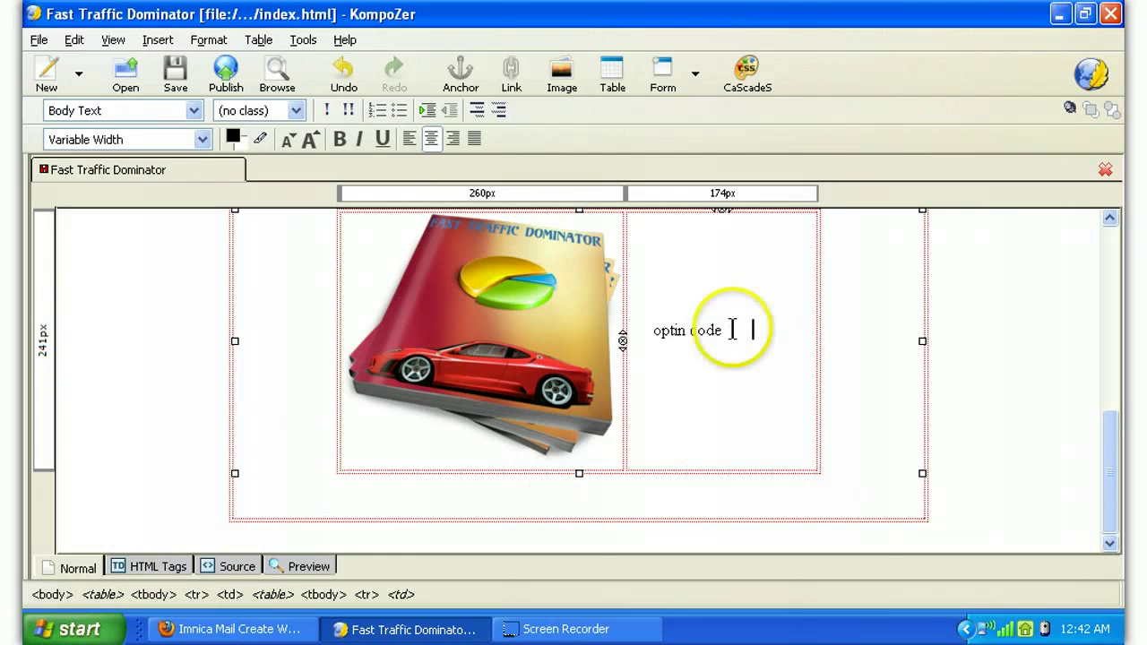
{"action": "left_click_drag", "start_coordinate": [733, 330], "coordinate": [642, 326]}
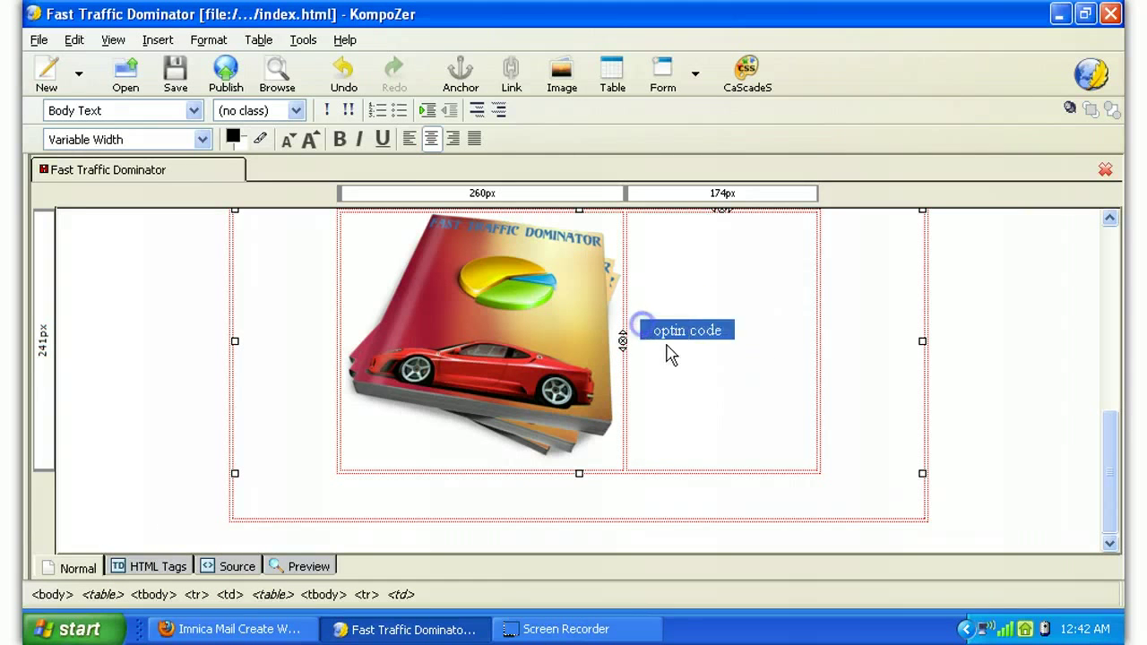
{"action": "left_click", "coordinate": [736, 328]}
{"action": "left_click_drag", "start_coordinate": [732, 328], "coordinate": [688, 331]}
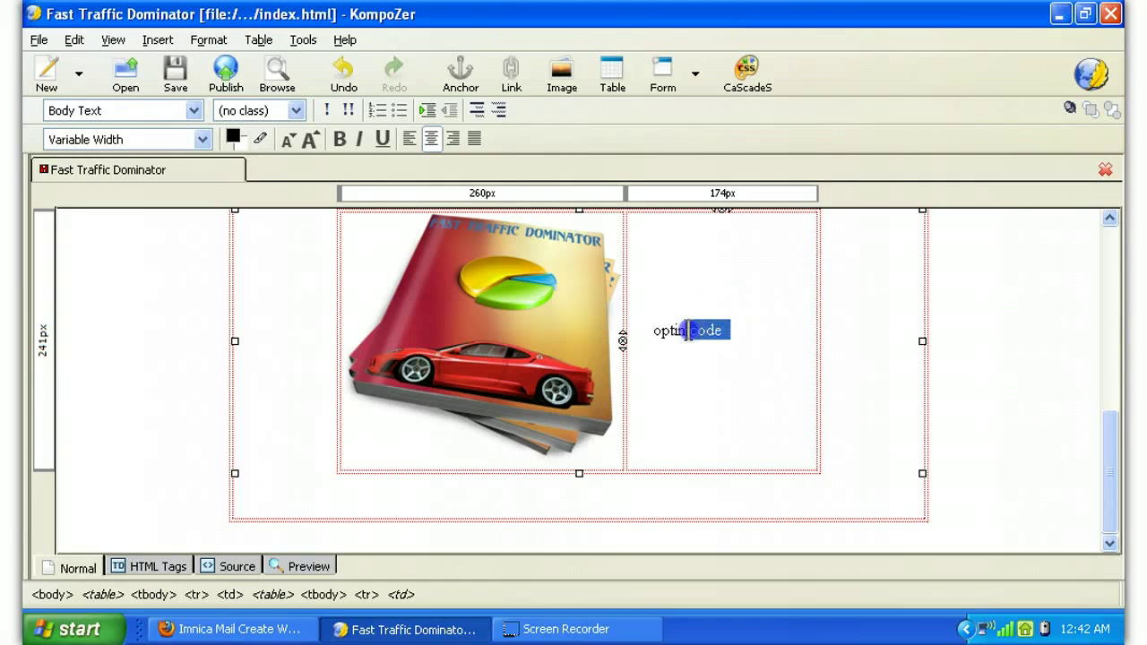
{"action": "left_click", "coordinate": [693, 363]}
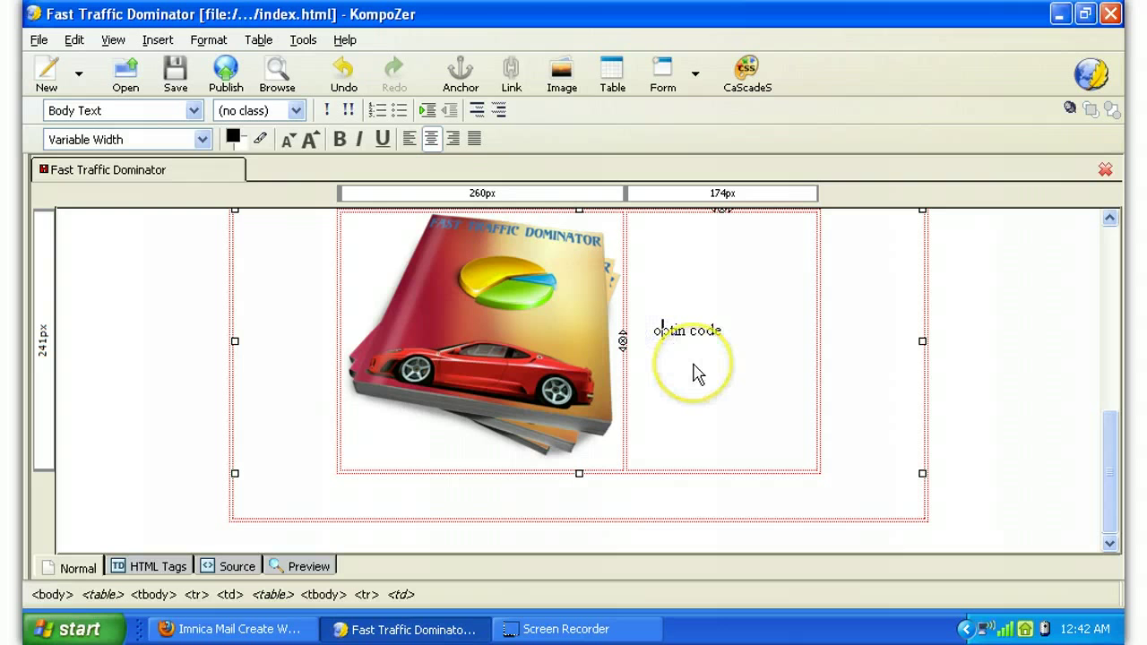
Examine the page's HTML source around the bullet table and the "optin code" cell beside the product image.
{"action": "left_click", "coordinate": [218, 572]}
{"action": "left_click", "coordinate": [590, 401]}
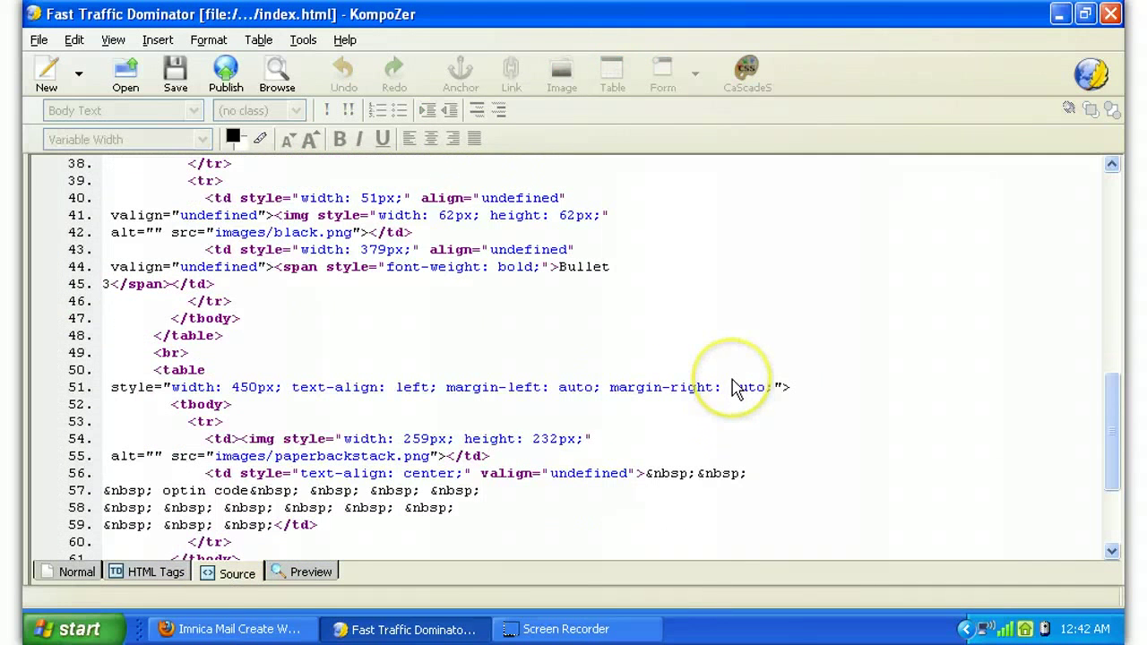
{"action": "scroll", "coordinate": [437, 394], "scroll_direction": "down", "scroll_amount": 3}
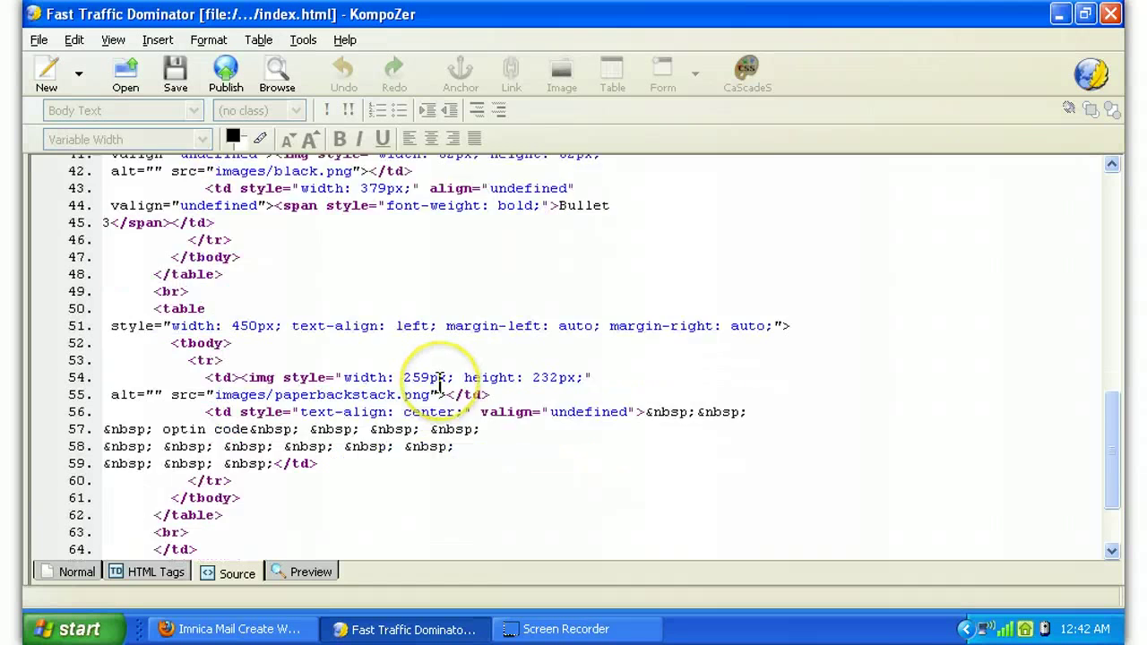
{"action": "scroll", "coordinate": [450, 426], "scroll_direction": "up", "scroll_amount": 2}
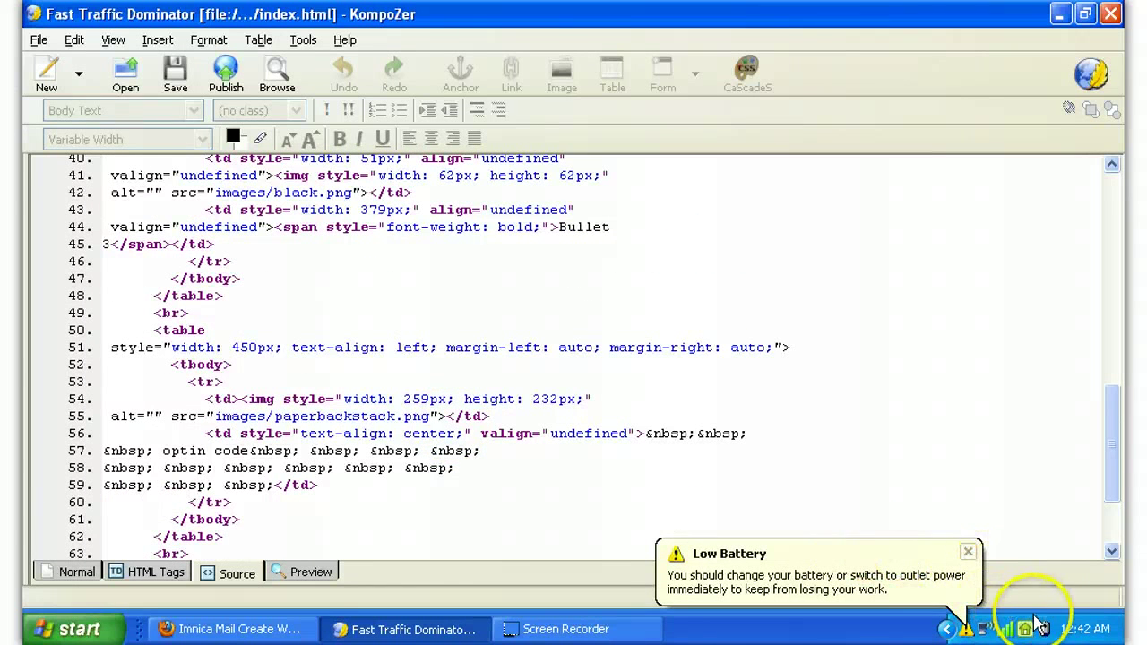
{"action": "left_click", "coordinate": [968, 551]}
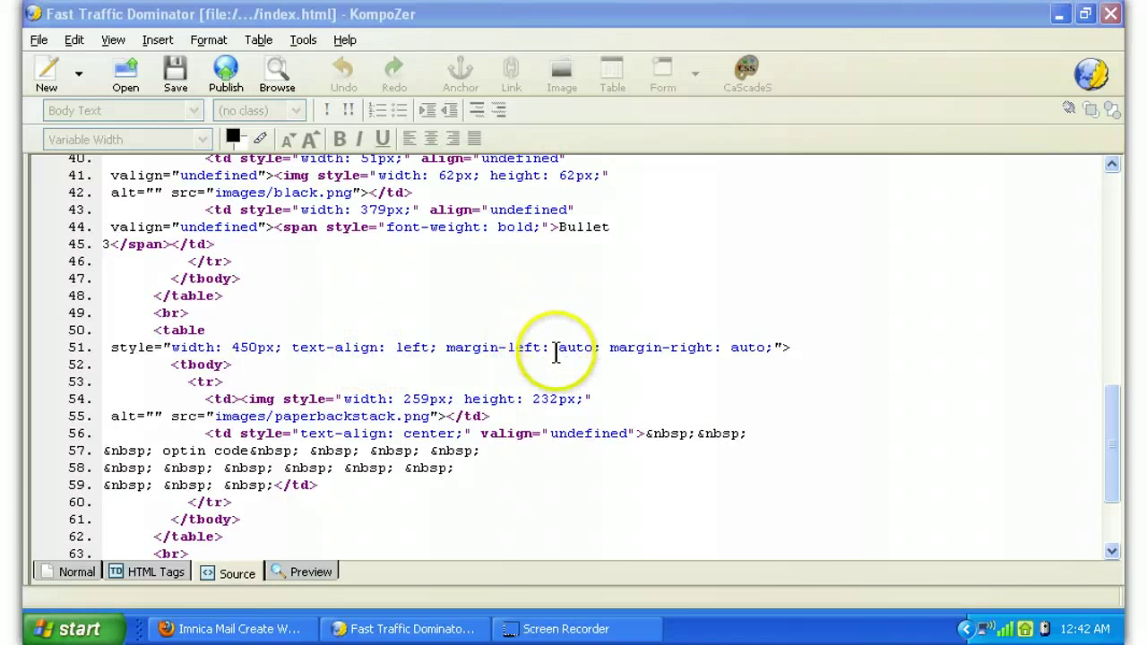
{"action": "scroll", "coordinate": [537, 319], "scroll_direction": "up", "scroll_amount": 7}
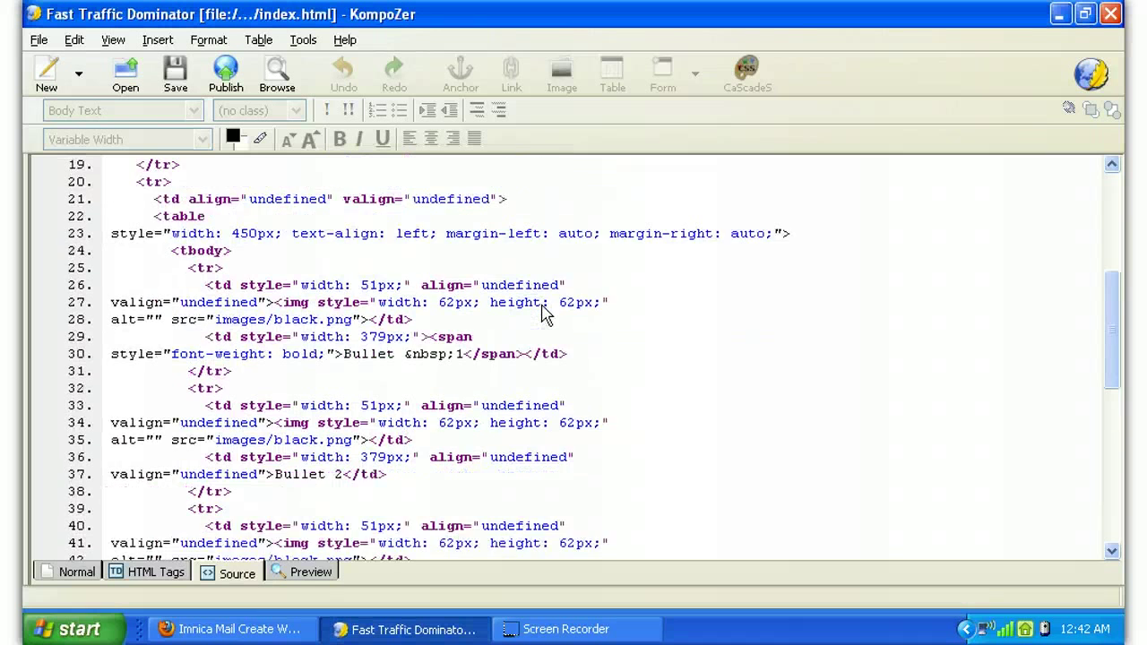
{"action": "scroll", "coordinate": [542, 313], "scroll_direction": "down", "scroll_amount": 2}
{"action": "scroll", "coordinate": [538, 404], "scroll_direction": "down", "scroll_amount": 3}
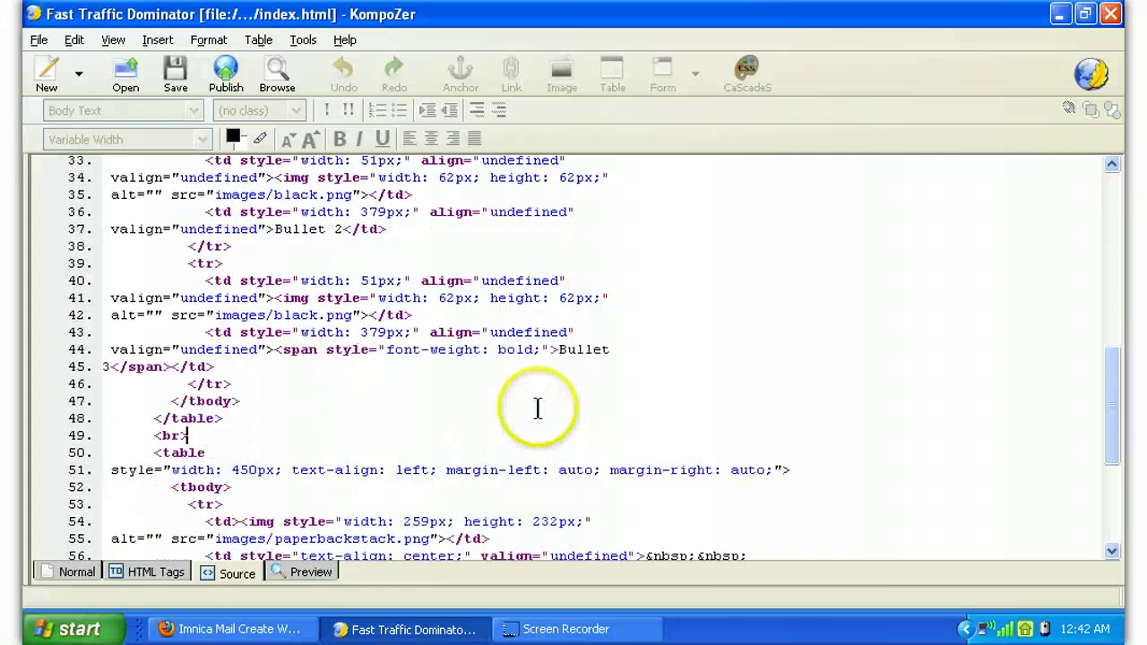
{"action": "scroll", "coordinate": [536, 393], "scroll_direction": "up", "scroll_amount": 2}
{"action": "scroll", "coordinate": [542, 385], "scroll_direction": "up", "scroll_amount": 1}
{"action": "scroll", "coordinate": [536, 395], "scroll_direction": "down", "scroll_amount": 5}
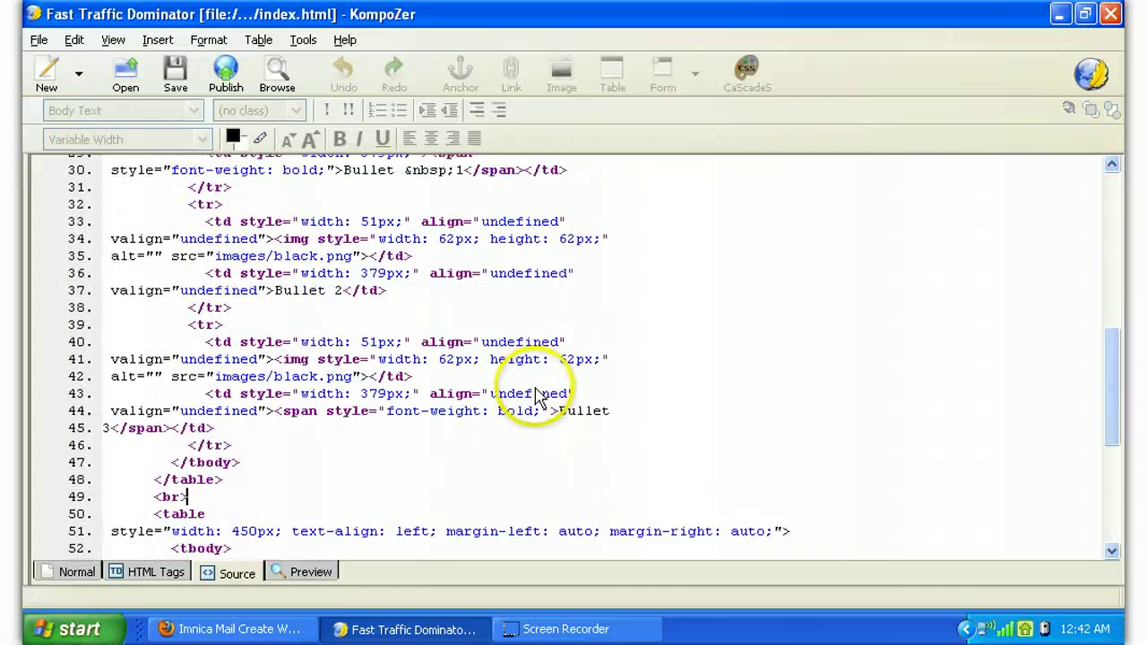
Return to the normal editing view and delete the "optin code" placeholder from the cell beside the product image.
{"action": "left_click", "coordinate": [77, 577]}
{"action": "triple_click", "coordinate": [677, 339]}
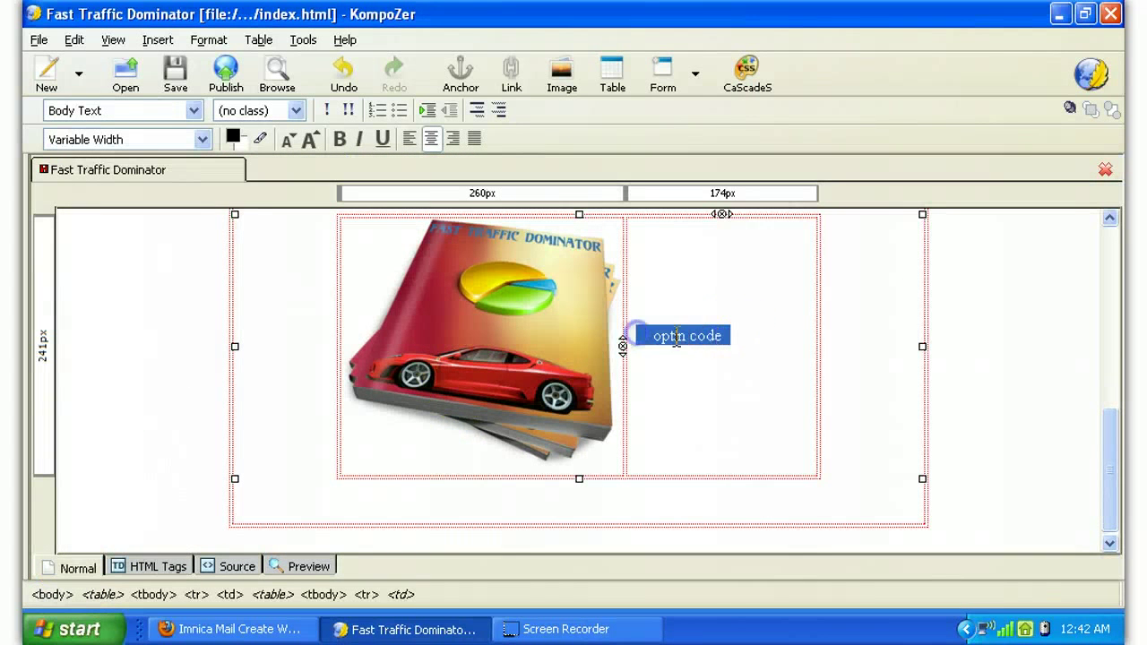
{"action": "left_click", "coordinate": [749, 324]}
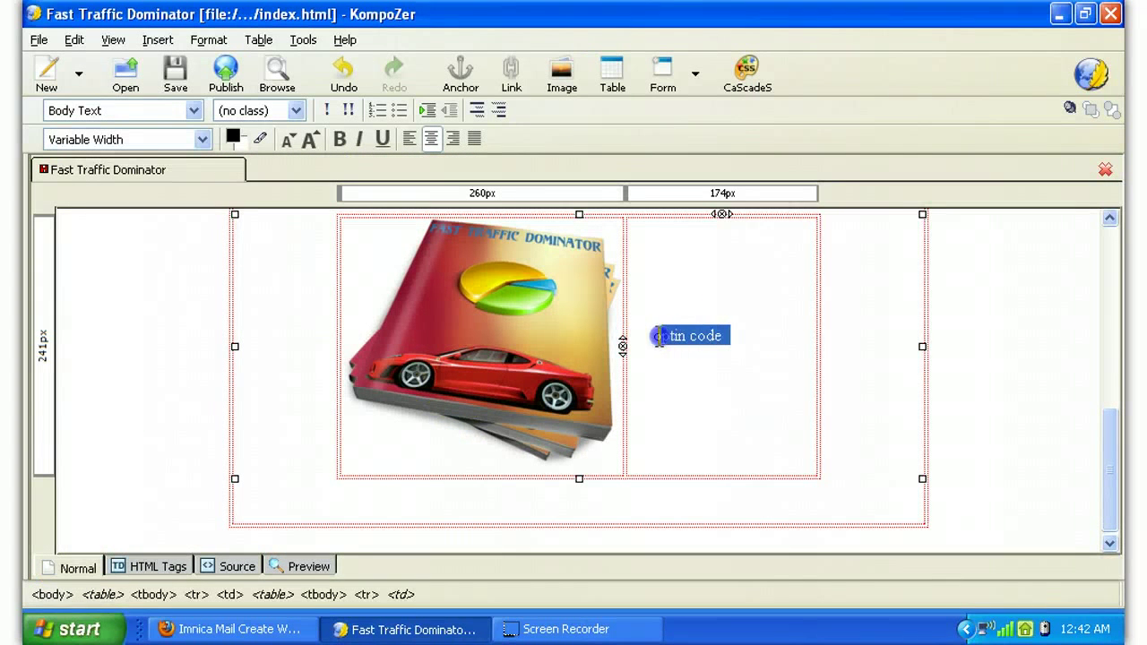
{"action": "left_click_drag", "start_coordinate": [659, 336], "coordinate": [690, 395]}
{"action": "key", "text": "BackSpace"}
{"action": "key", "text": "BackSpace"}
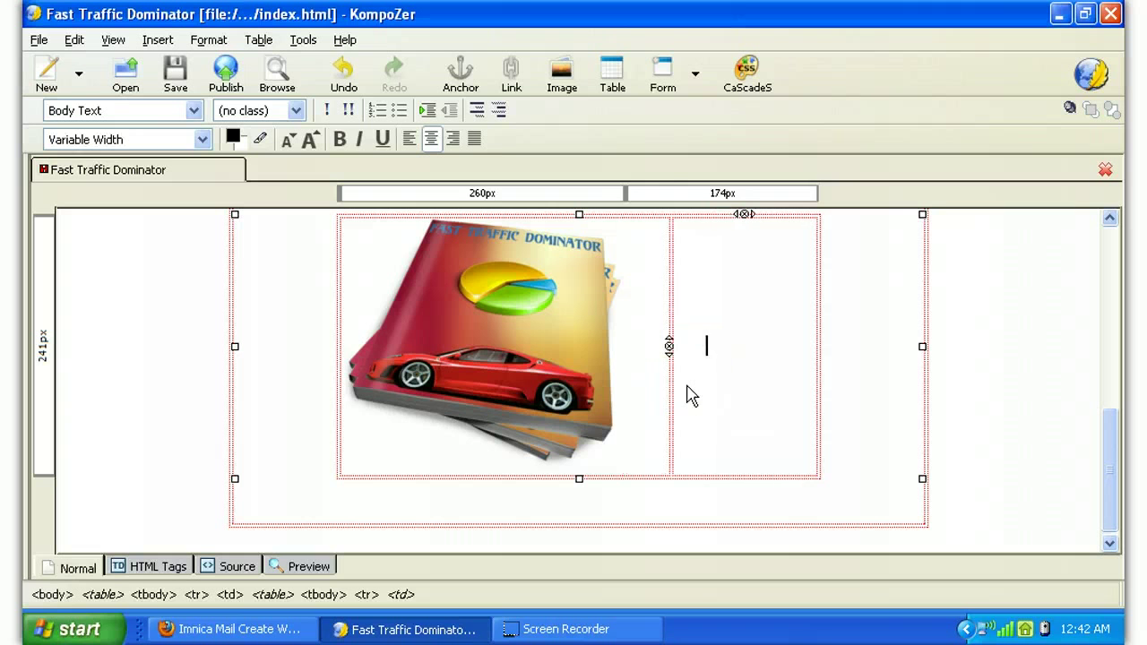
Insert the copied subscription form code as HTML into the empty cell beside the product image.
{"action": "left_click", "coordinate": [722, 341]}
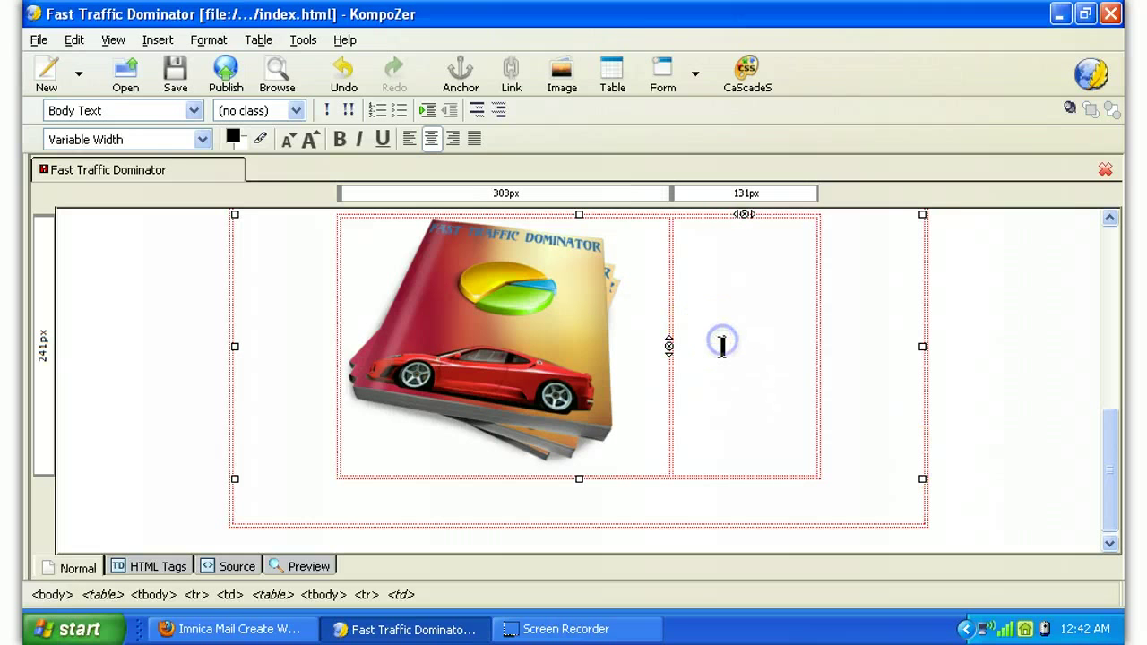
{"action": "left_click", "coordinate": [157, 43]}
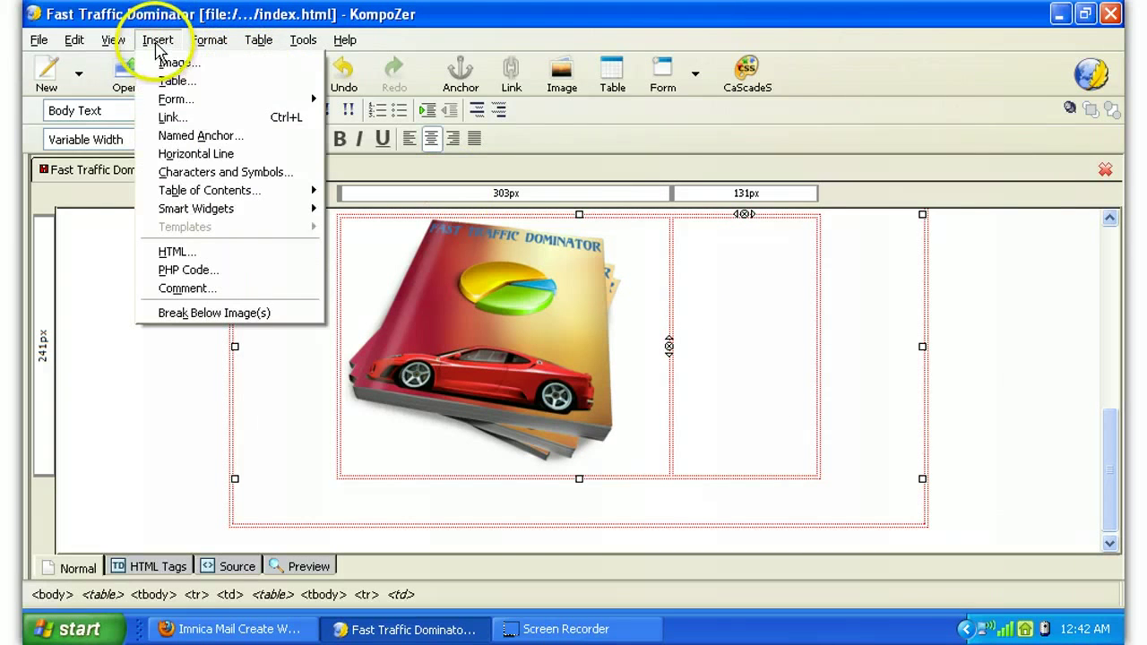
{"action": "left_click", "coordinate": [210, 252]}
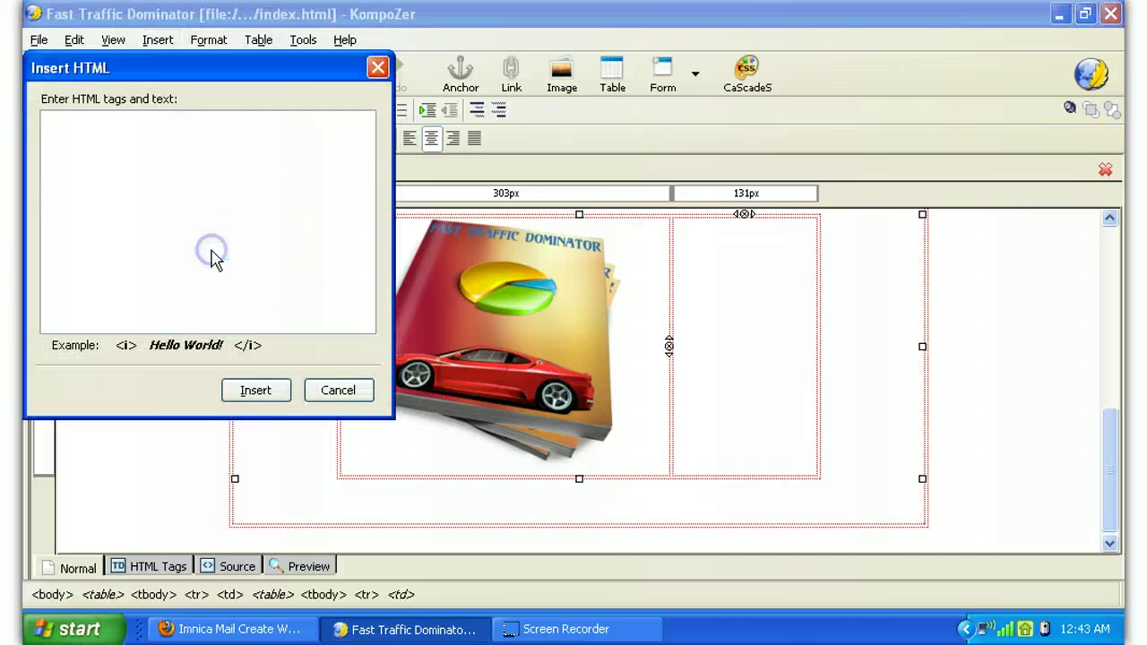
{"action": "right_click", "coordinate": [171, 161]}
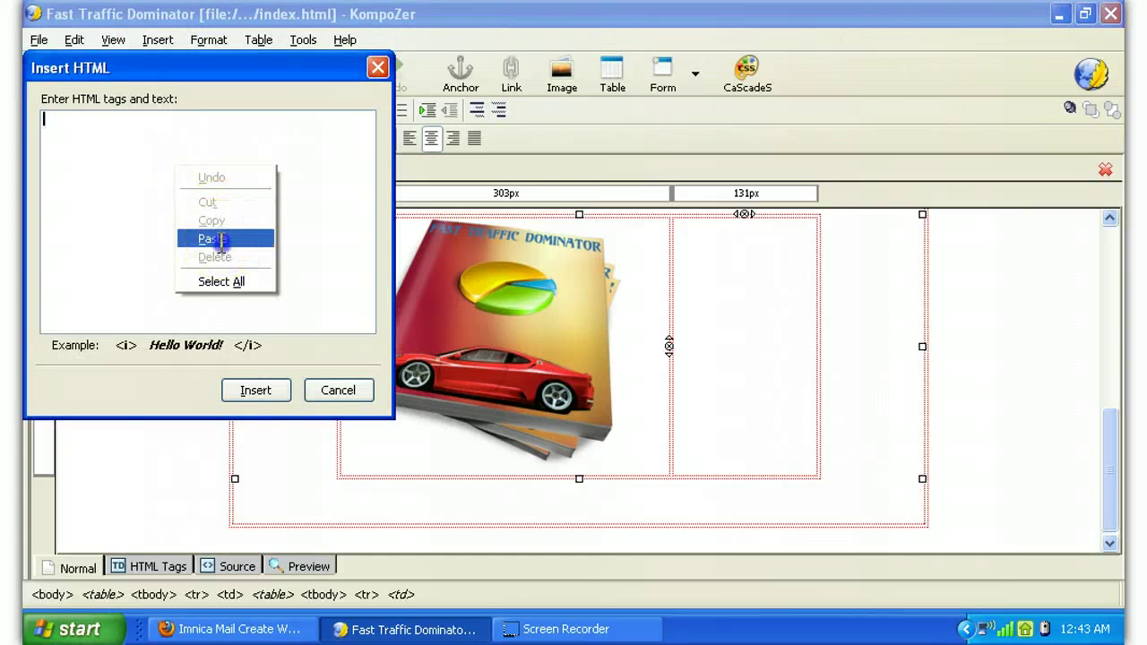
{"action": "left_click", "coordinate": [211, 238]}
{"action": "left_click", "coordinate": [257, 391]}
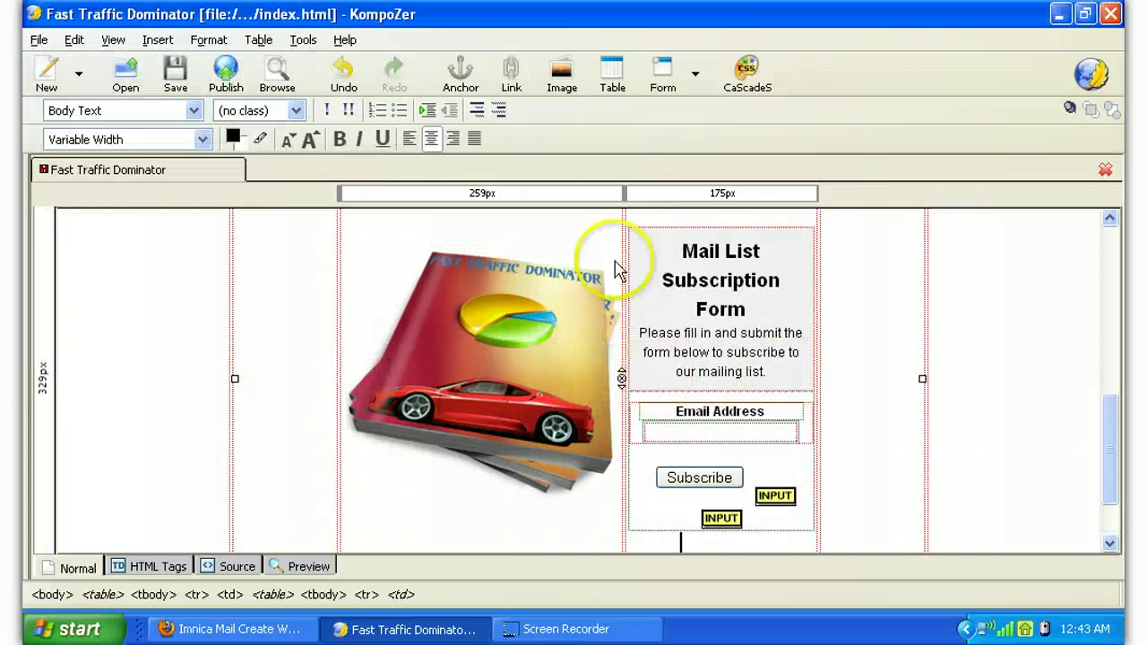
{"action": "left_click", "coordinate": [881, 349]}
{"action": "scroll", "coordinate": [878, 341], "scroll_direction": "down", "scroll_amount": 3}
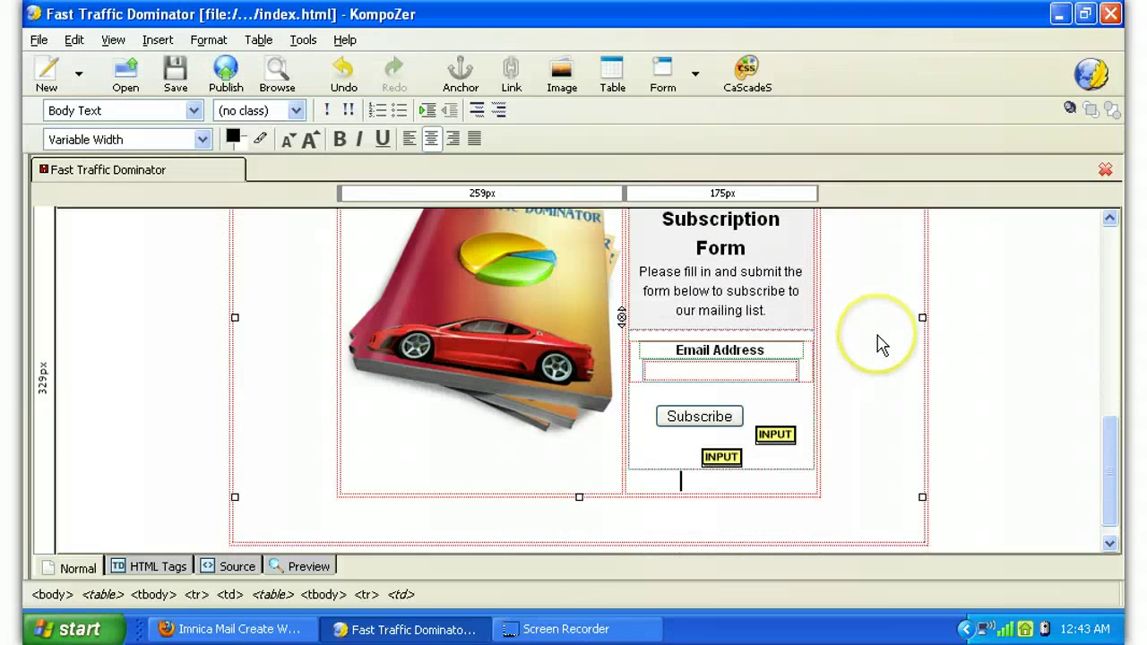
{"action": "scroll", "coordinate": [853, 371], "scroll_direction": "up", "scroll_amount": 2}
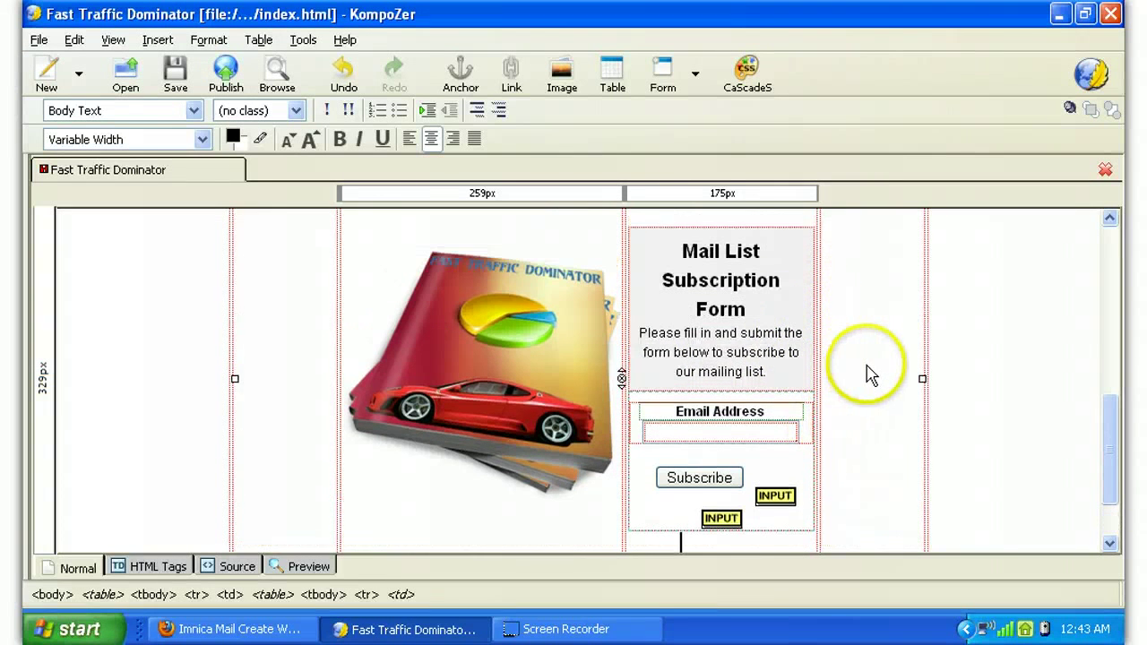
Narrow the product image so that its column is about 218 px wide, giving the subscription form more room.
{"action": "scroll", "coordinate": [814, 313], "scroll_direction": "up", "scroll_amount": 2}
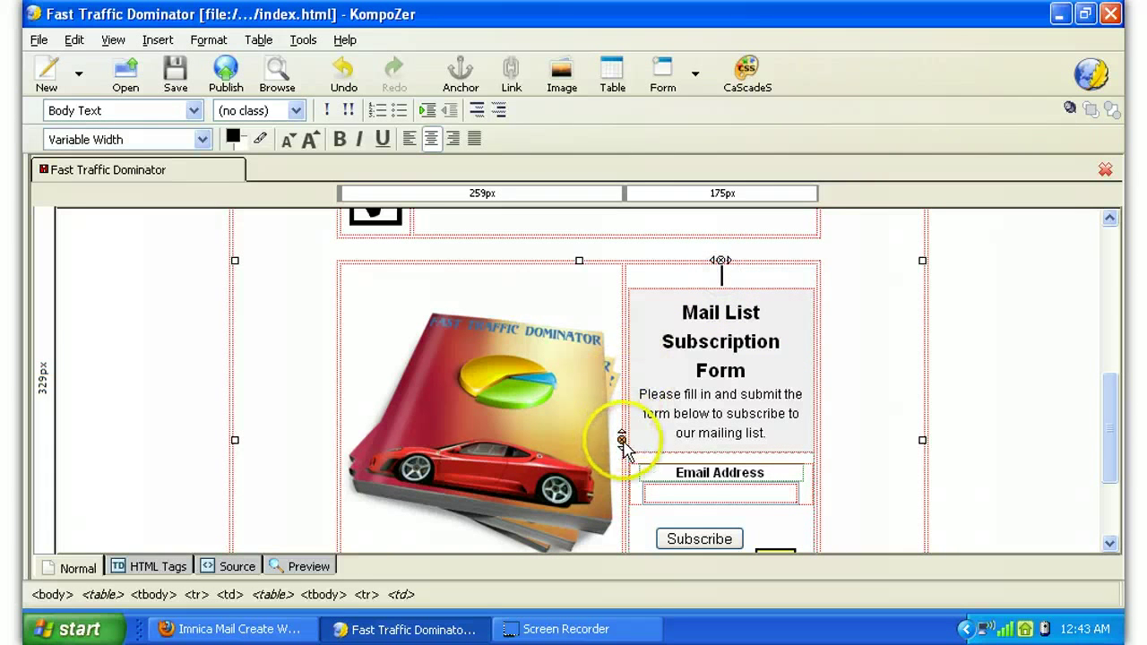
{"action": "left_click", "coordinate": [584, 408]}
{"action": "left_click_drag", "start_coordinate": [620, 438], "coordinate": [580, 441]}
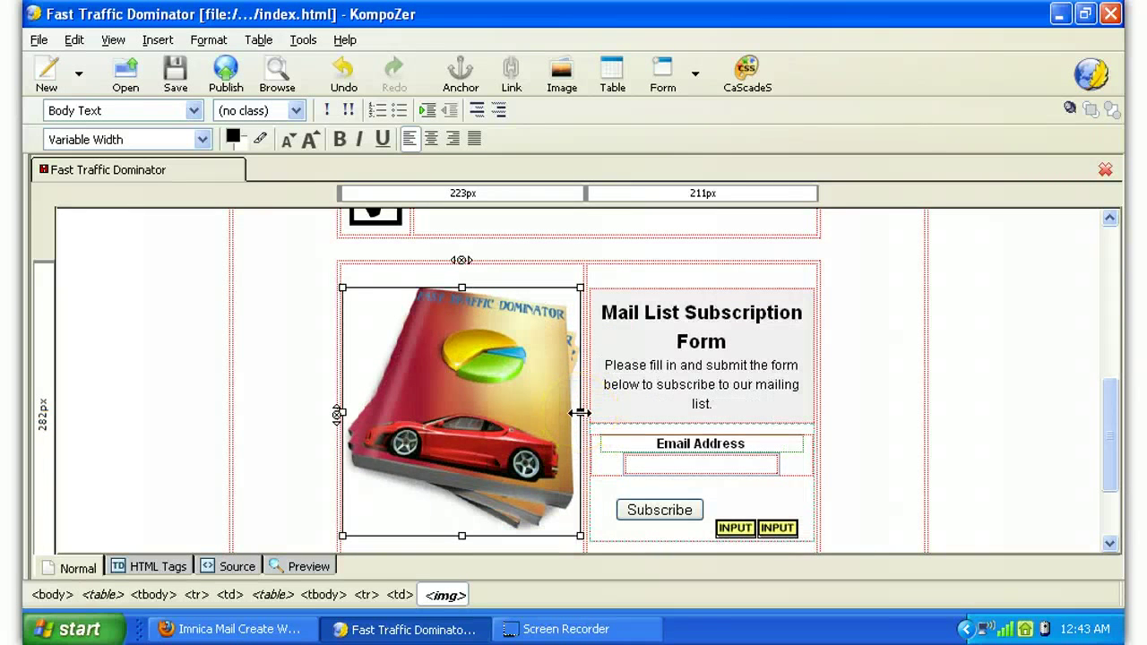
{"action": "left_click_drag", "start_coordinate": [575, 414], "coordinate": [575, 416]}
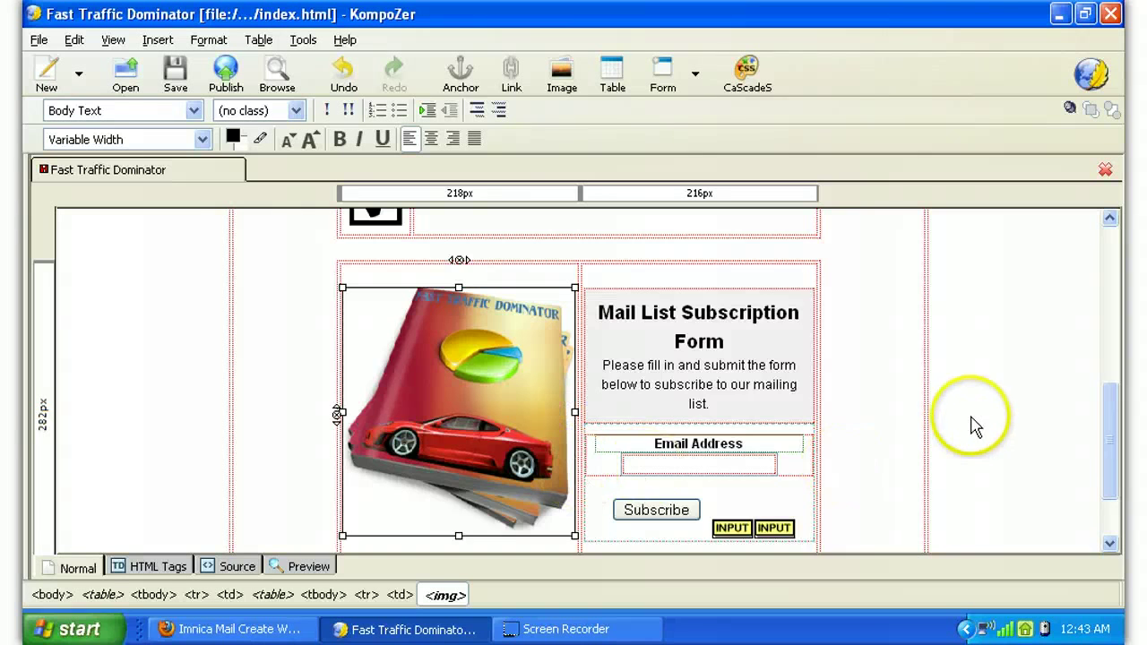
{"action": "scroll", "coordinate": [963, 415], "scroll_direction": "down", "scroll_amount": 1}
{"action": "scroll", "coordinate": [912, 406], "scroll_direction": "up", "scroll_amount": 1}
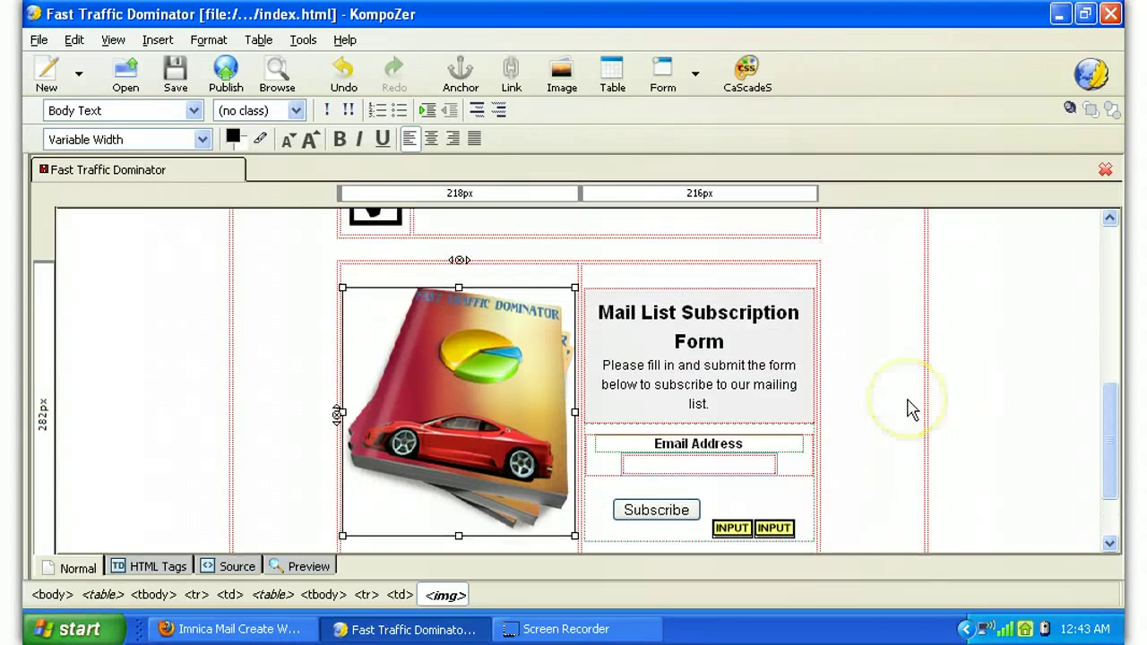
{"action": "scroll", "coordinate": [913, 409], "scroll_direction": "down", "scroll_amount": 1}
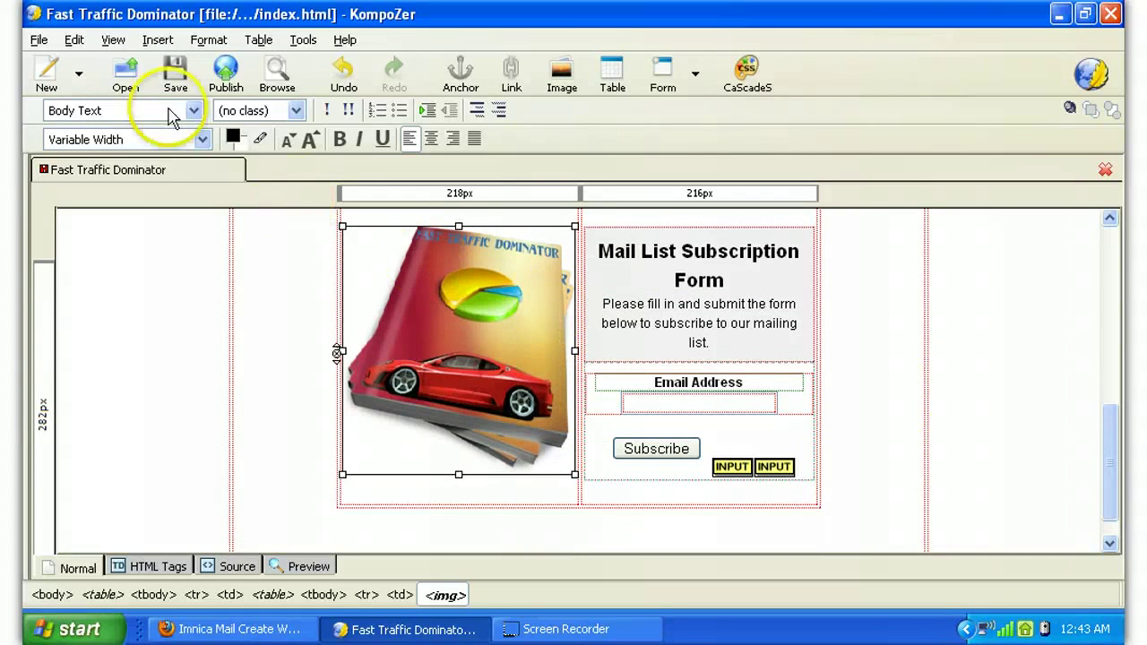
Save the page and switch to Firefox's tab with the local index.html.
{"action": "left_click", "coordinate": [175, 72]}
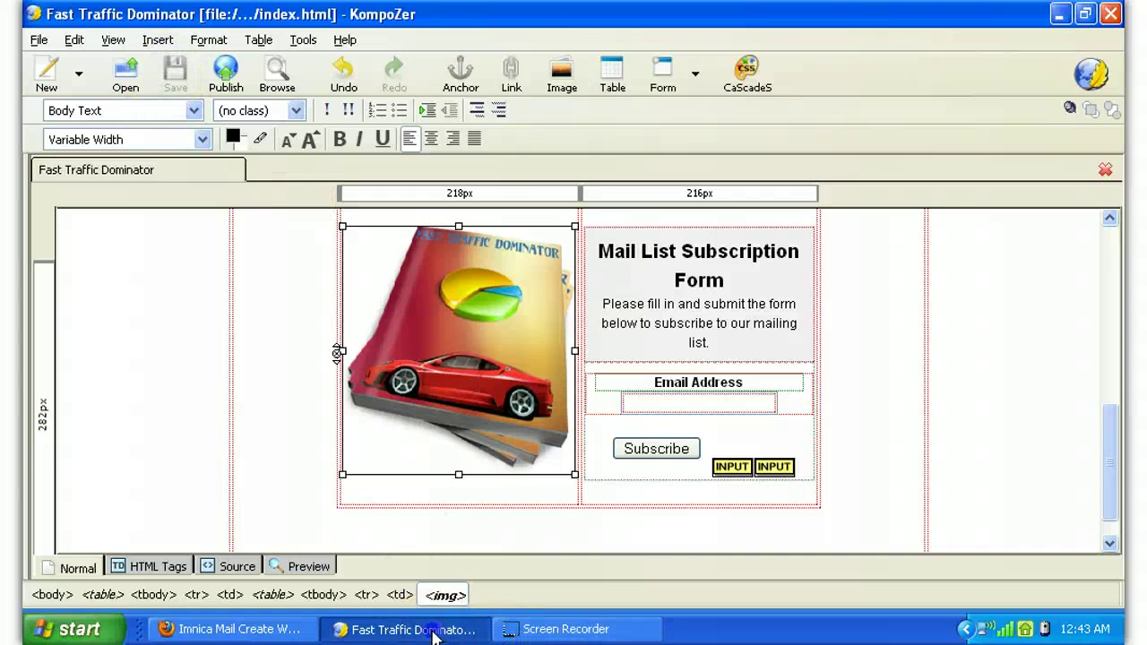
{"action": "key", "text": "alt+Tab"}
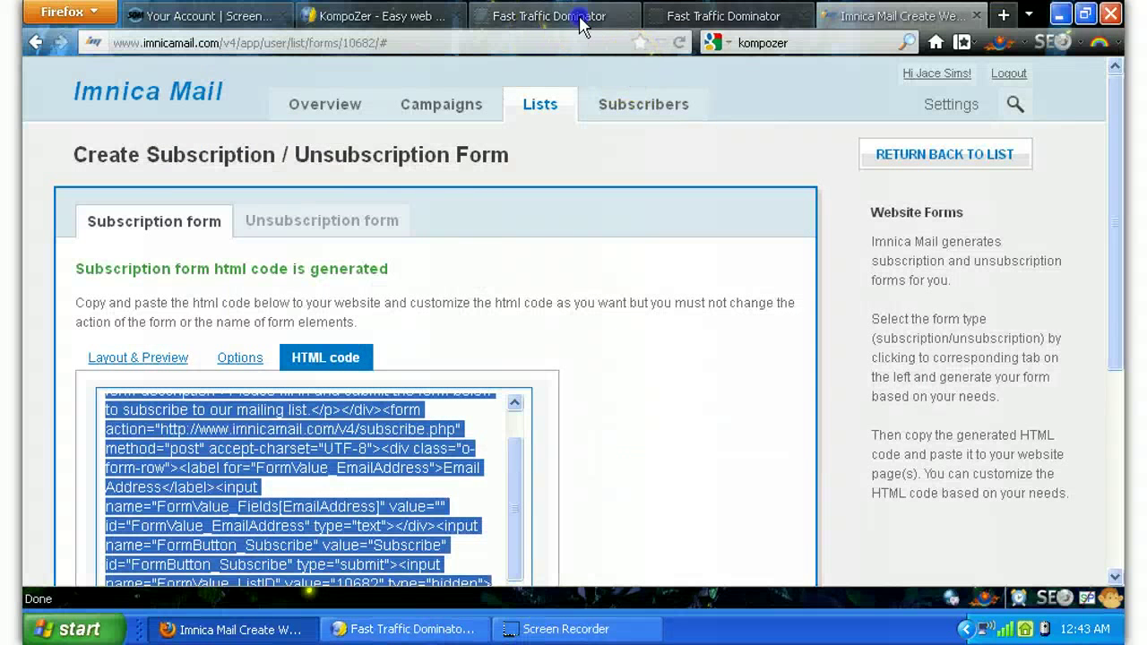
{"action": "left_click", "coordinate": [574, 14]}
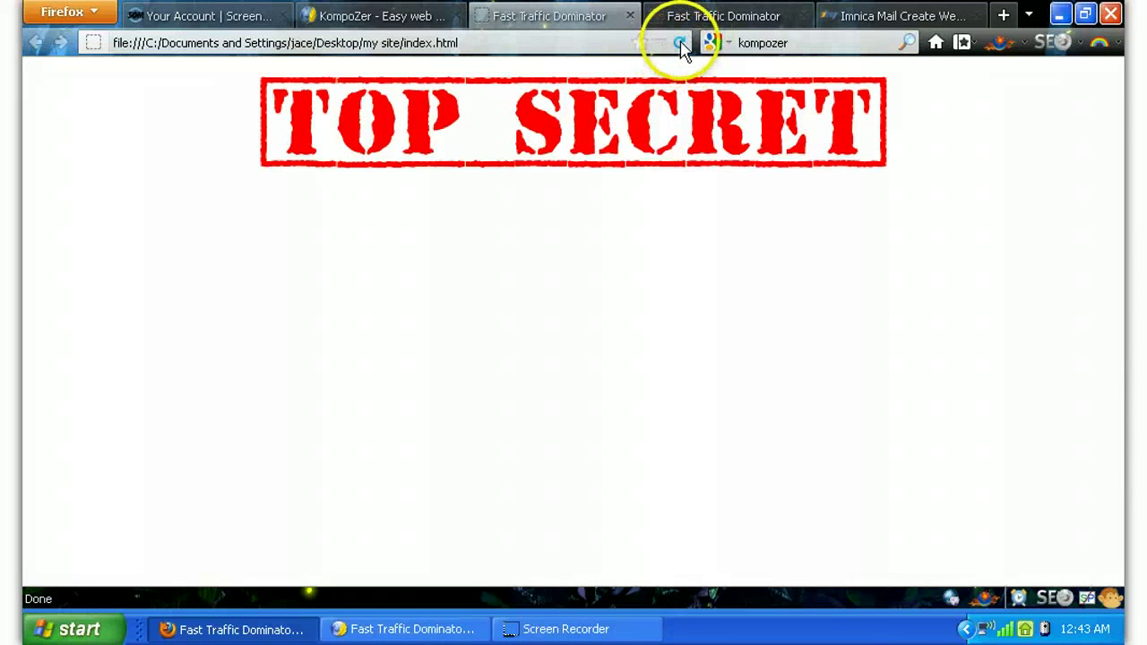
Reload the local index.html and review the headline, bullets, product image and opt-in form.
{"action": "left_click", "coordinate": [680, 41]}
{"action": "scroll", "coordinate": [977, 348], "scroll_direction": "down", "scroll_amount": 5}
{"action": "scroll", "coordinate": [977, 347], "scroll_direction": "down", "scroll_amount": 1}
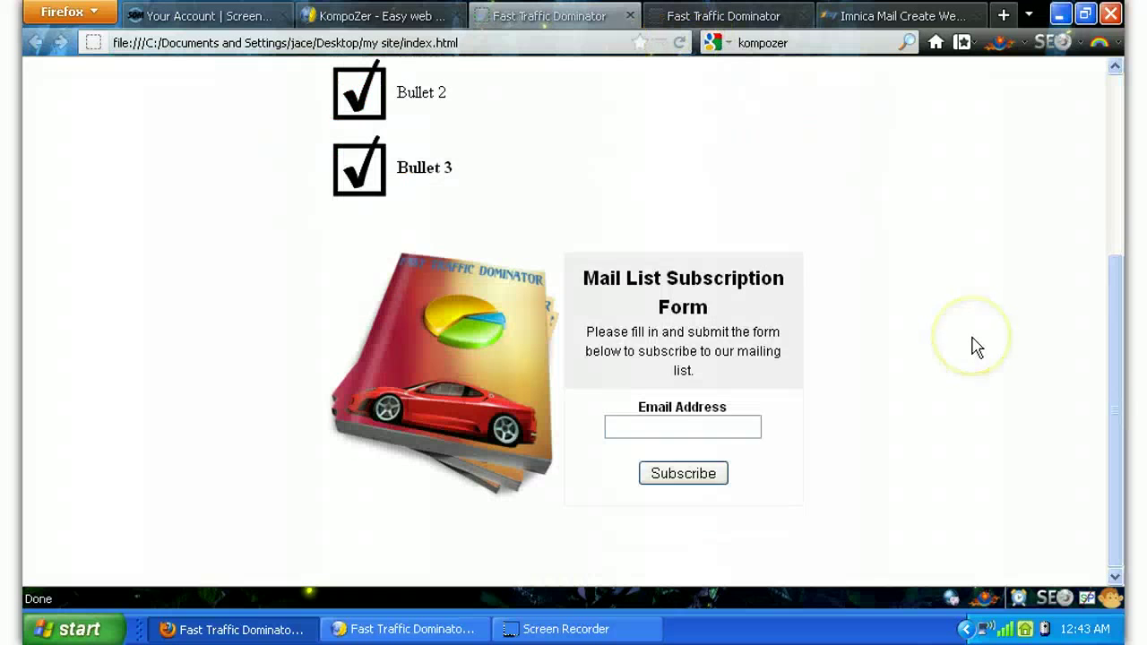
{"action": "scroll", "coordinate": [977, 348], "scroll_direction": "up", "scroll_amount": 3}
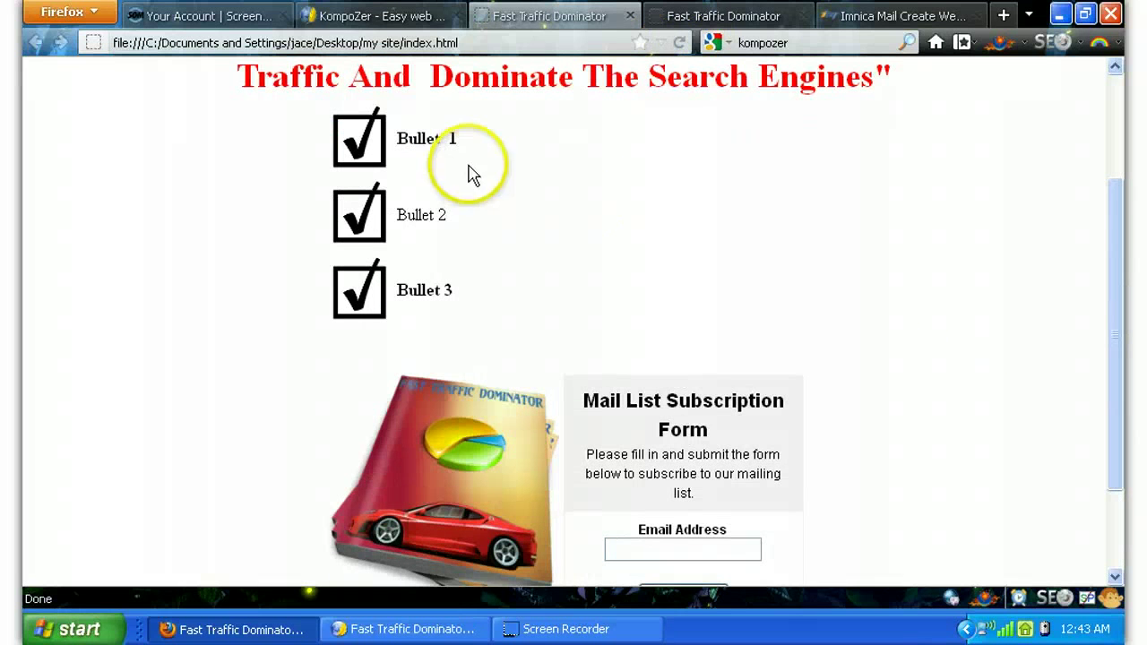
{"action": "left_click_drag", "start_coordinate": [457, 138], "coordinate": [397, 138]}
{"action": "left_click", "coordinate": [401, 136]}
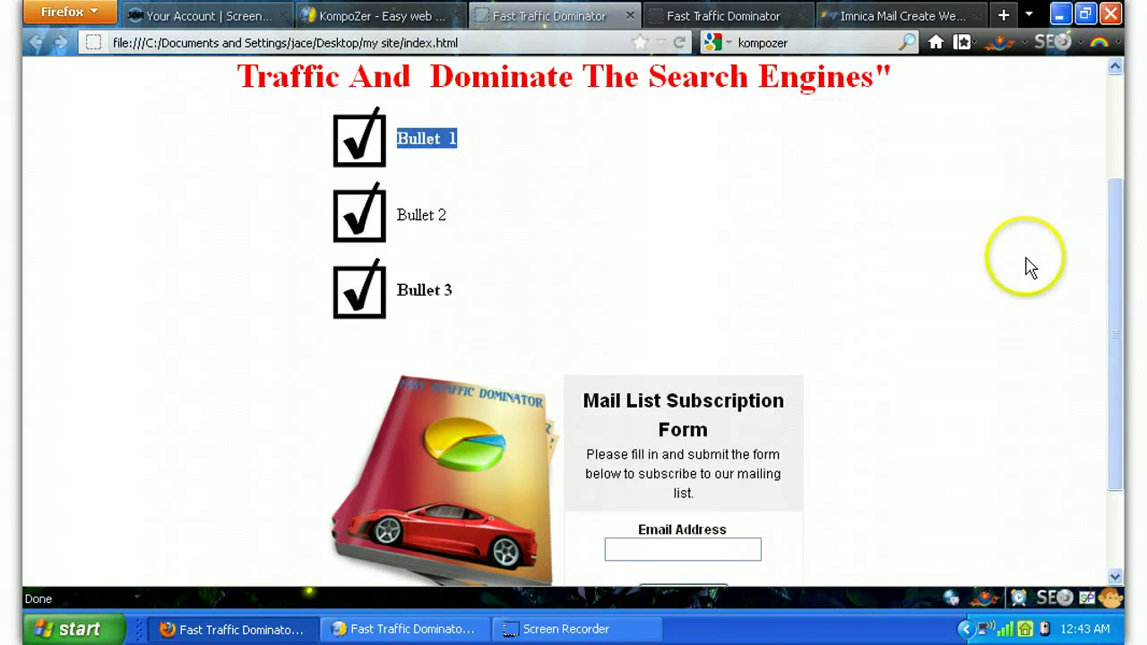
{"action": "scroll", "coordinate": [1027, 260], "scroll_direction": "up", "scroll_amount": 3}
{"action": "scroll", "coordinate": [897, 341], "scroll_direction": "down", "scroll_amount": 2}
{"action": "scroll", "coordinate": [861, 322], "scroll_direction": "up", "scroll_amount": 2}
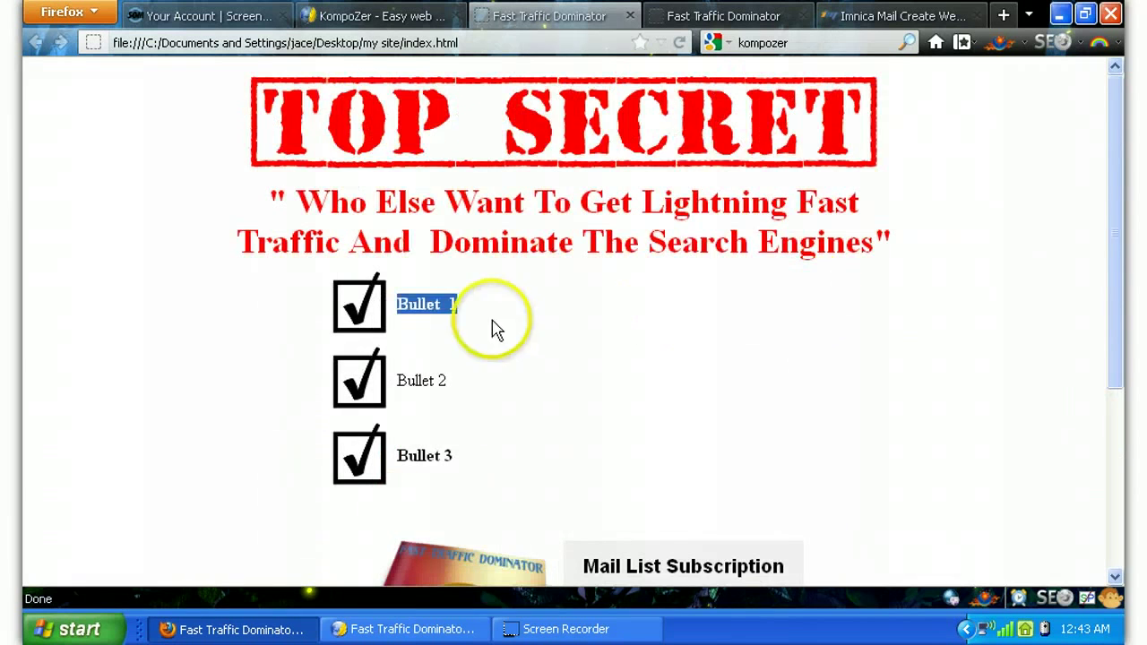
Examine the subscription form's heading, introductory text and email address field beside the product image.
{"action": "scroll", "coordinate": [917, 344], "scroll_direction": "down", "scroll_amount": 5}
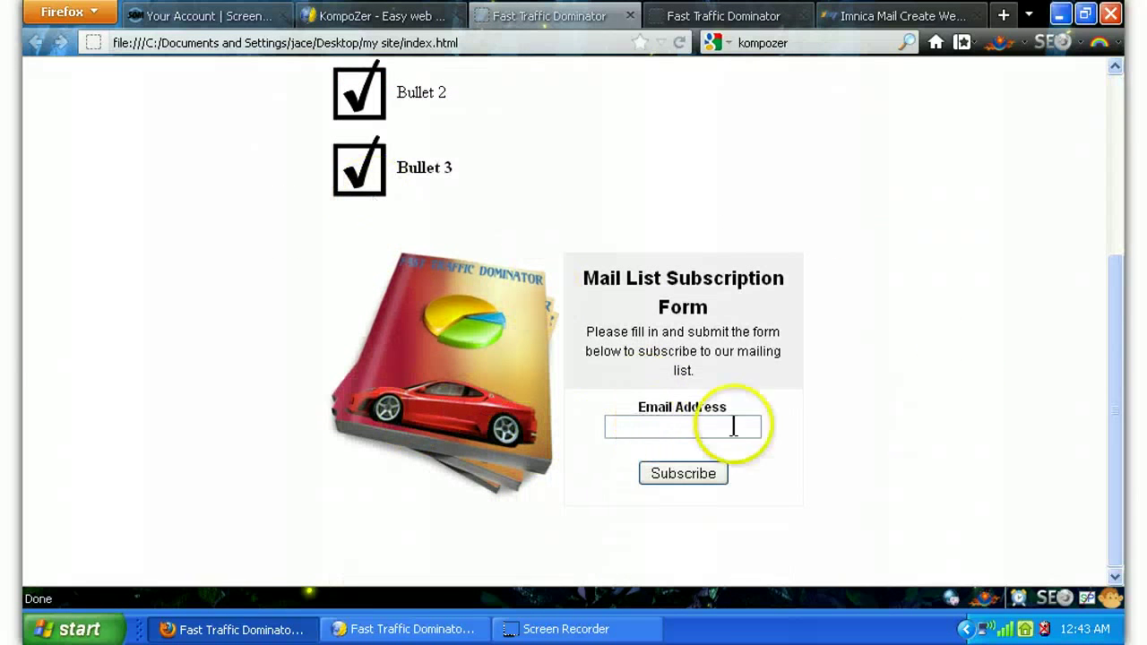
{"action": "left_click", "coordinate": [690, 429]}
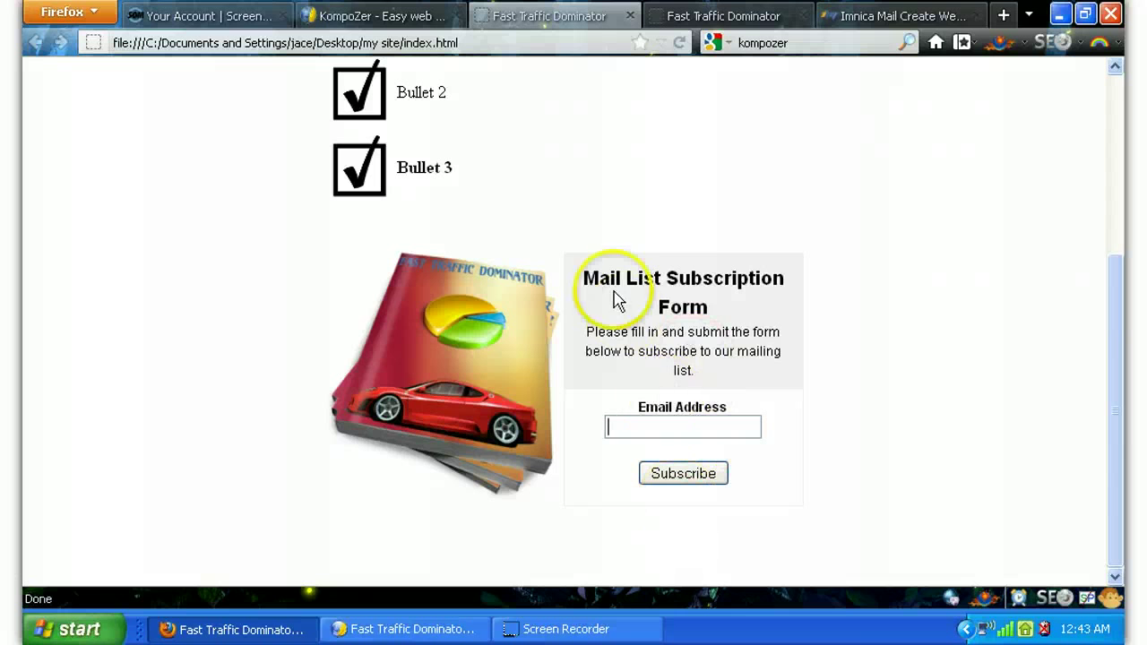
{"action": "left_click_drag", "start_coordinate": [615, 298], "coordinate": [760, 354]}
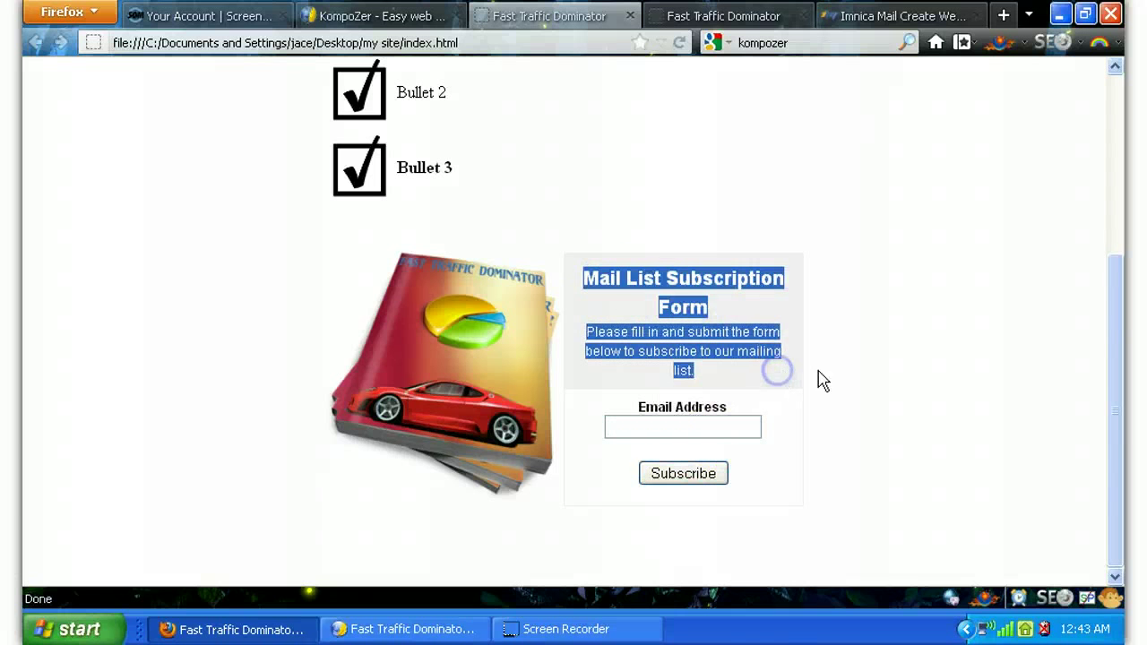
{"action": "left_click", "coordinate": [640, 301]}
{"action": "left_click_drag", "start_coordinate": [583, 280], "coordinate": [807, 419]}
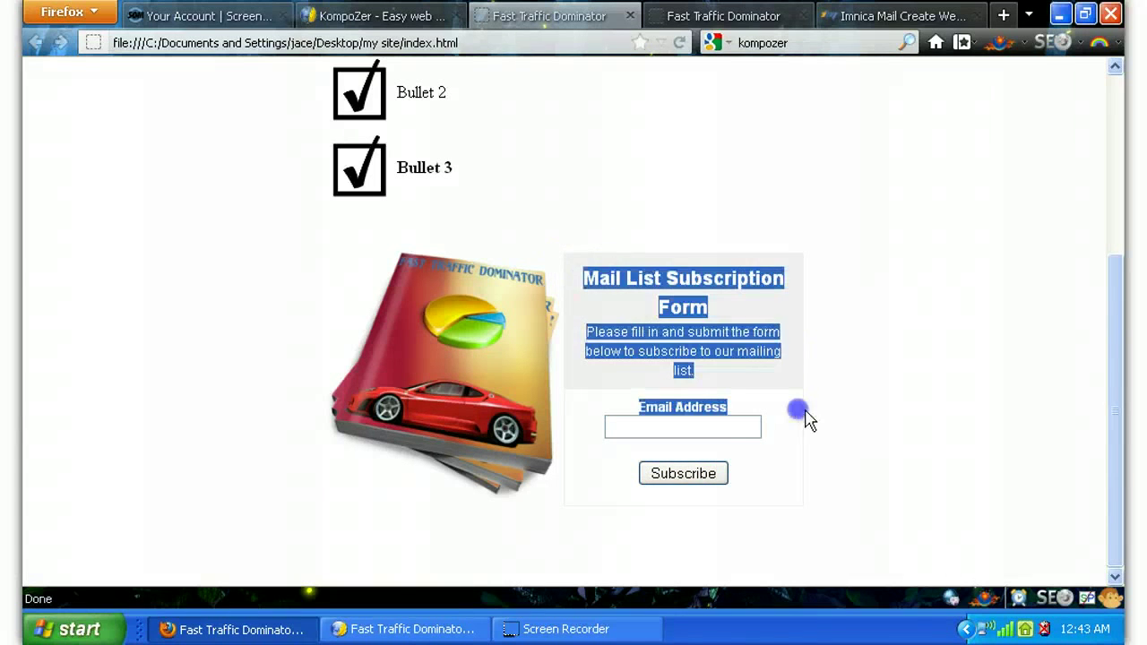
{"action": "left_click", "coordinate": [810, 383]}
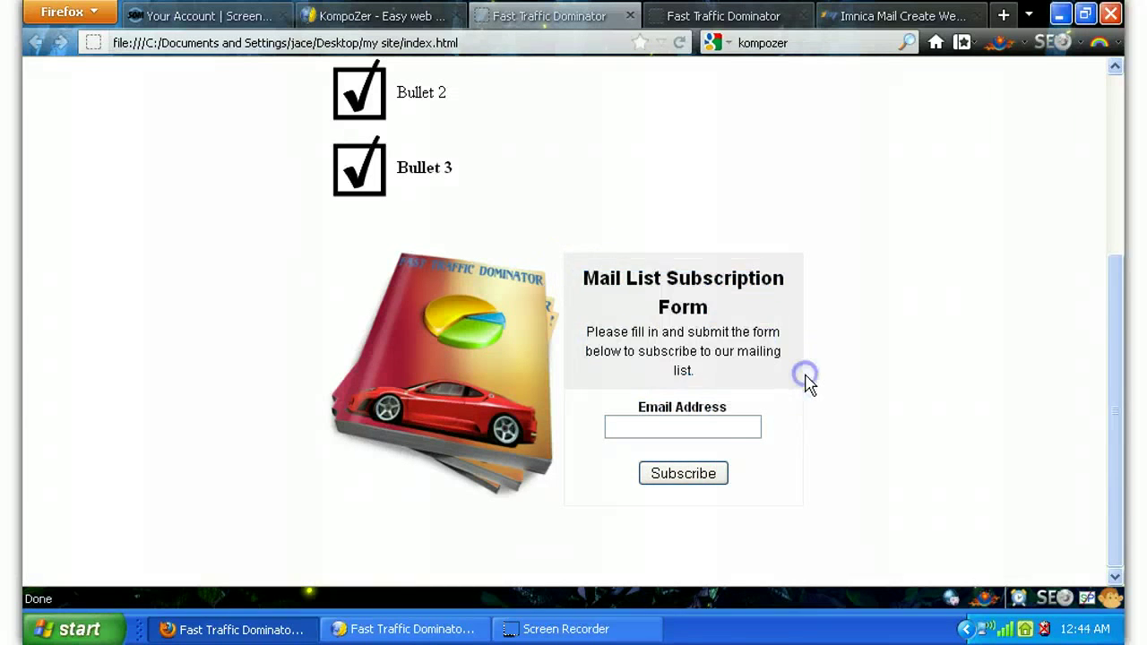
Switch to KompoZer, delete the "Mail List Subscription Form" heading with its introductory text, and save the page.
{"action": "left_click", "coordinate": [418, 630]}
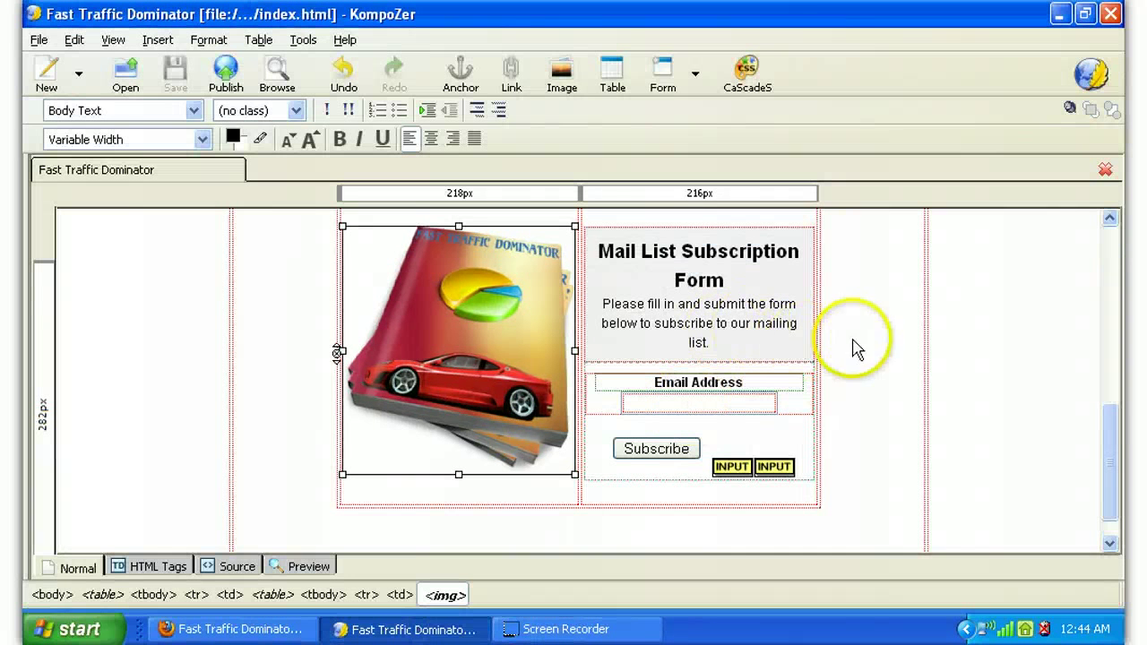
{"action": "left_click_drag", "start_coordinate": [768, 355], "coordinate": [807, 349]}
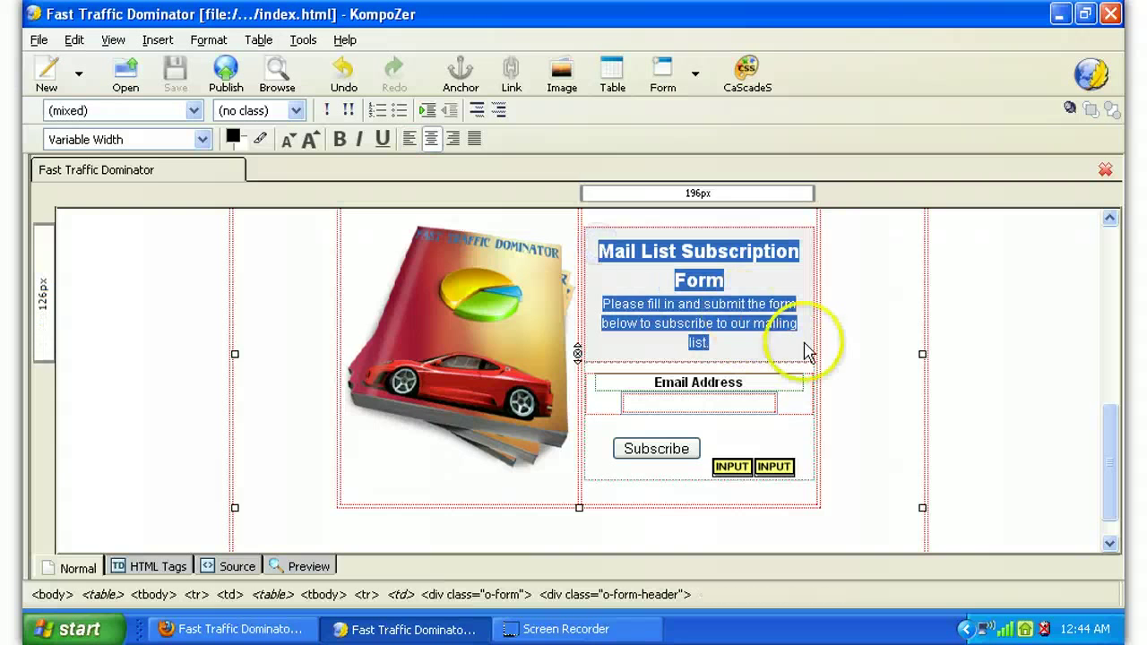
{"action": "key", "text": "Delete"}
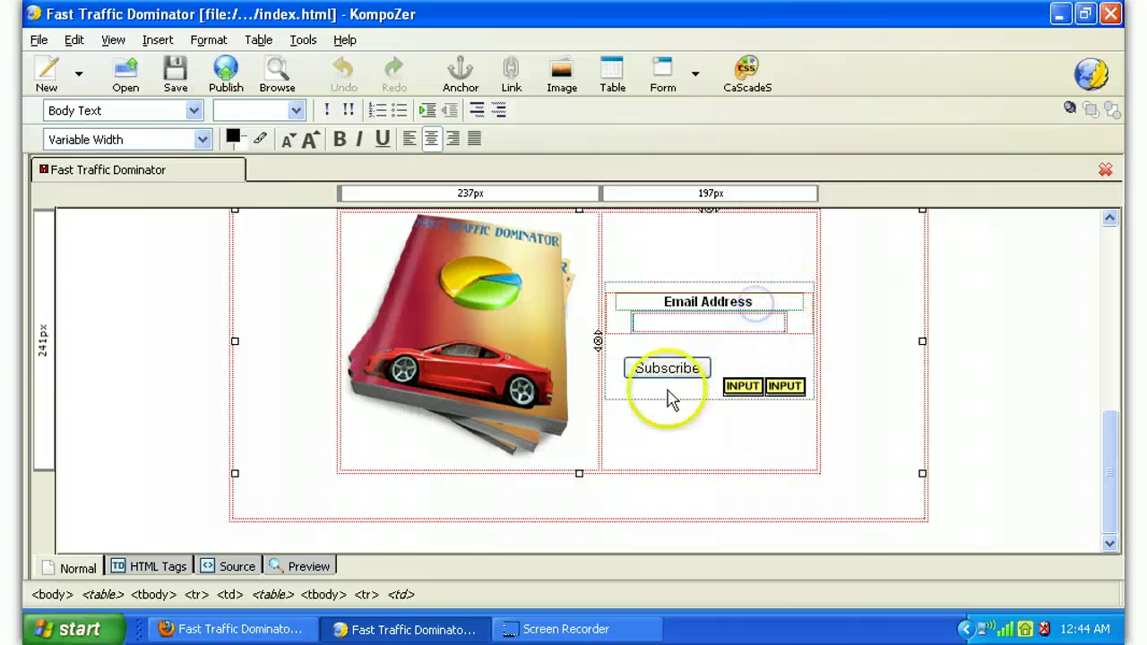
{"action": "left_click", "coordinate": [174, 73]}
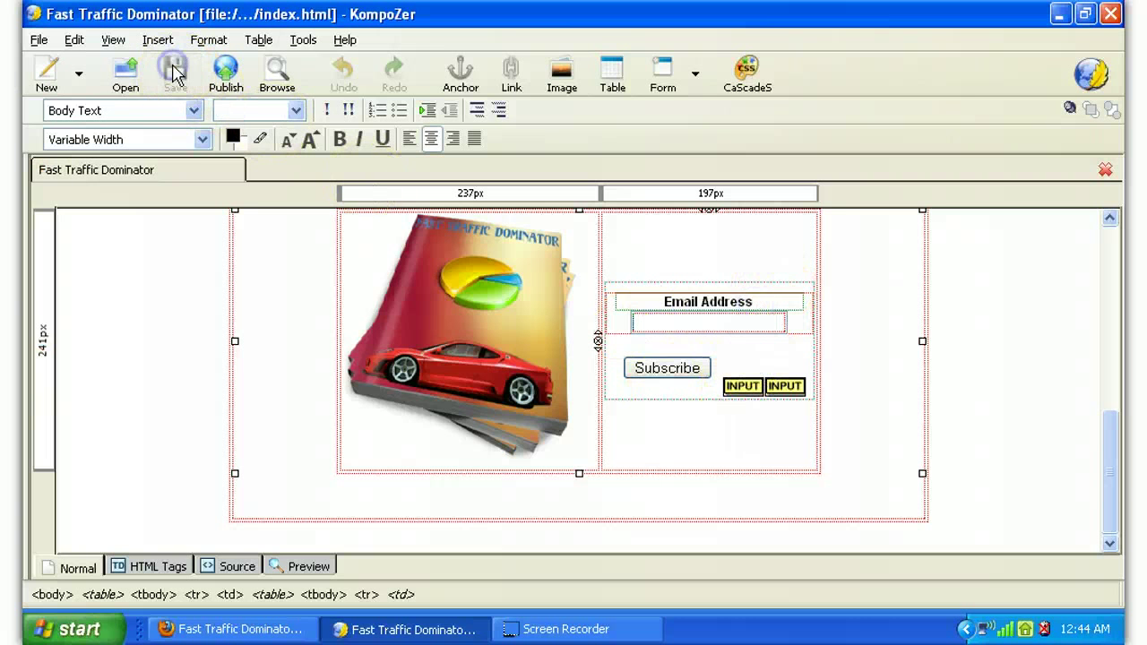
Switch to Firefox, reload index.html and check the shortened opt-in form together with the bullets and header.
{"action": "left_click", "coordinate": [441, 629]}
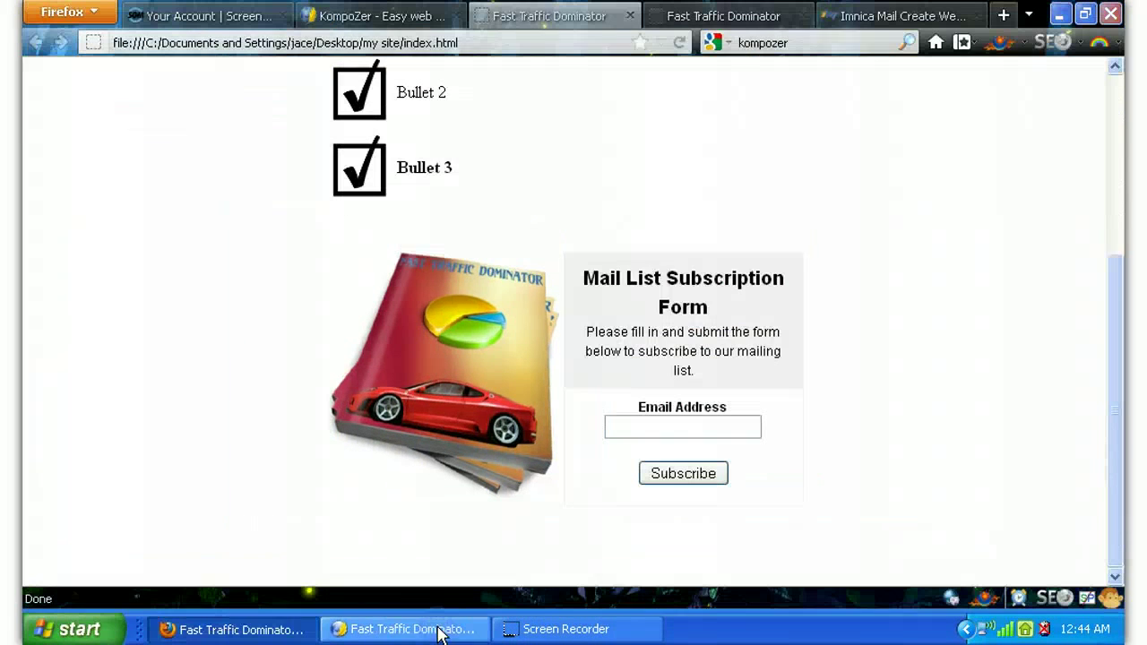
{"action": "left_click", "coordinate": [679, 43]}
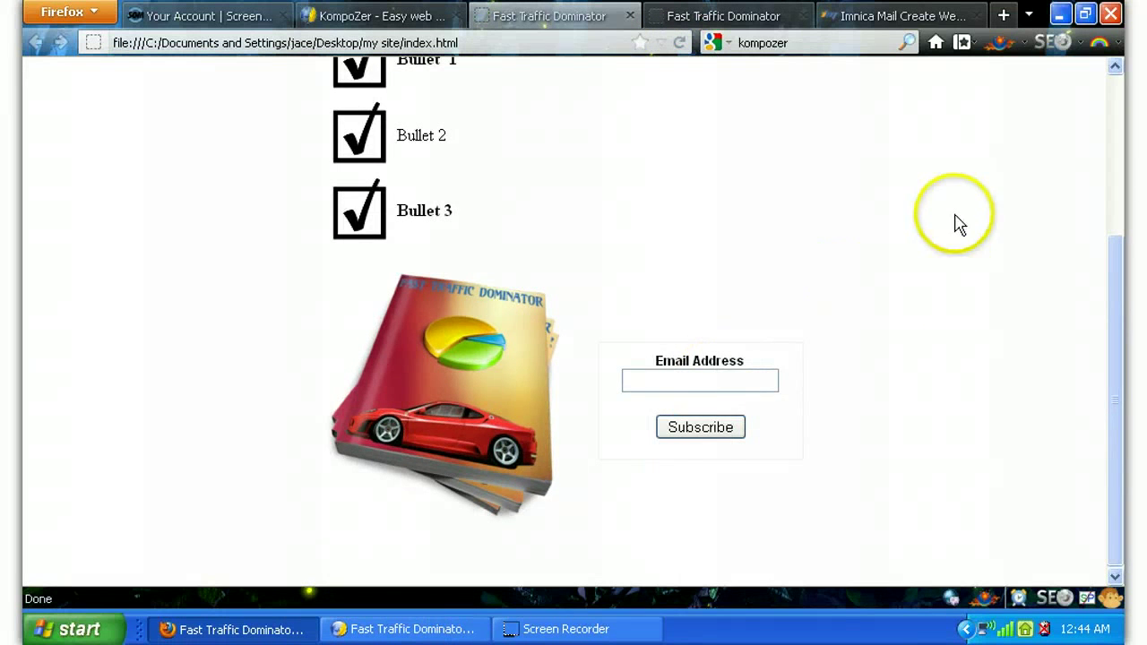
{"action": "scroll", "coordinate": [942, 283], "scroll_direction": "up", "scroll_amount": 4}
{"action": "scroll", "coordinate": [933, 308], "scroll_direction": "down", "scroll_amount": 4}
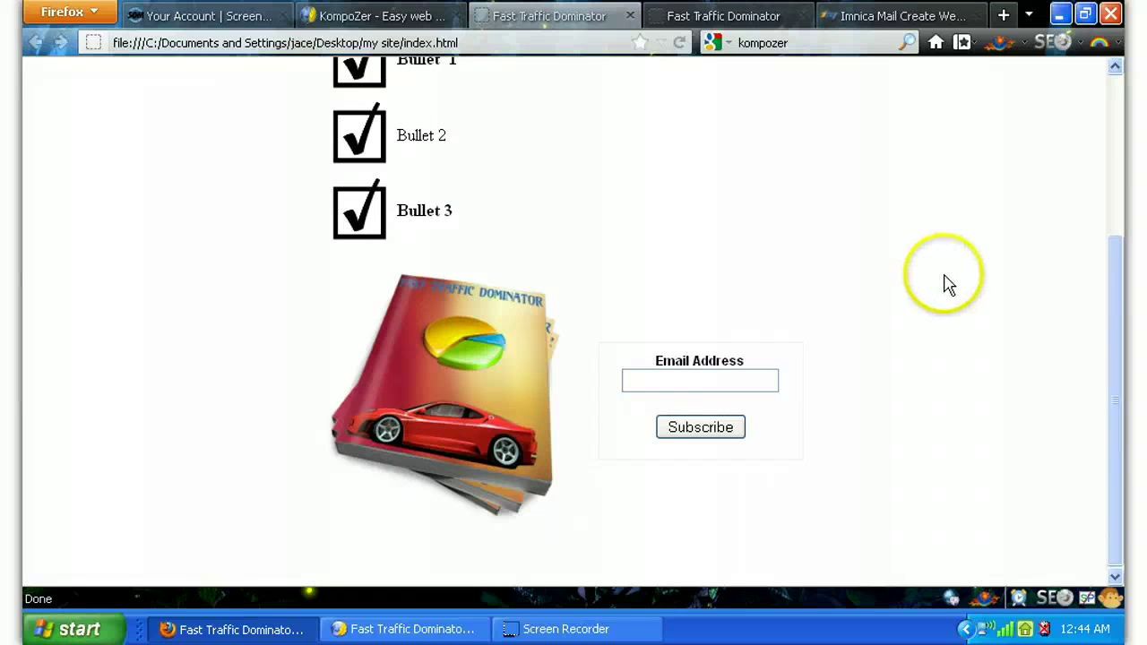
{"action": "scroll", "coordinate": [510, 346], "scroll_direction": "up", "scroll_amount": 3}
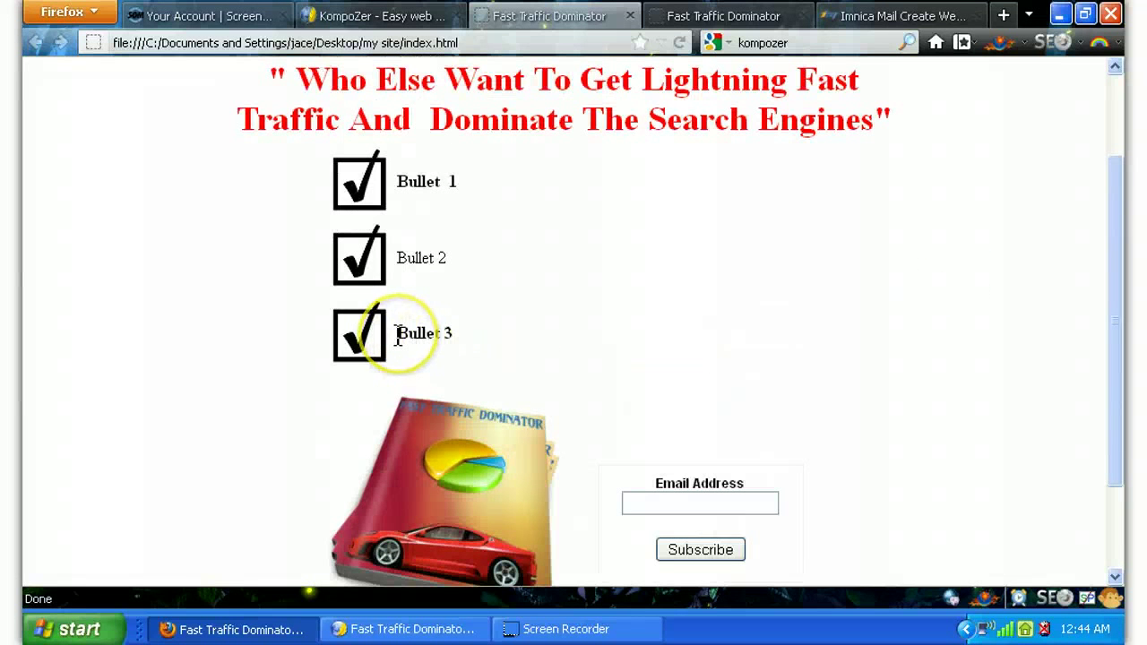
{"action": "left_click_drag", "start_coordinate": [397, 335], "coordinate": [828, 347]}
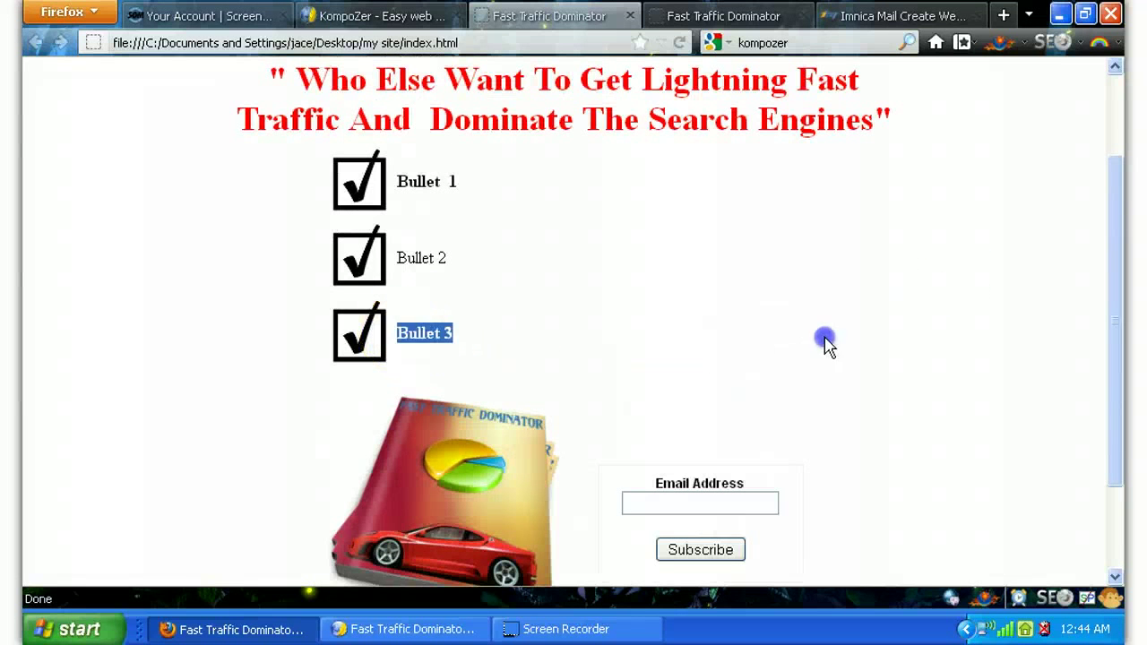
{"action": "left_click", "coordinate": [876, 337]}
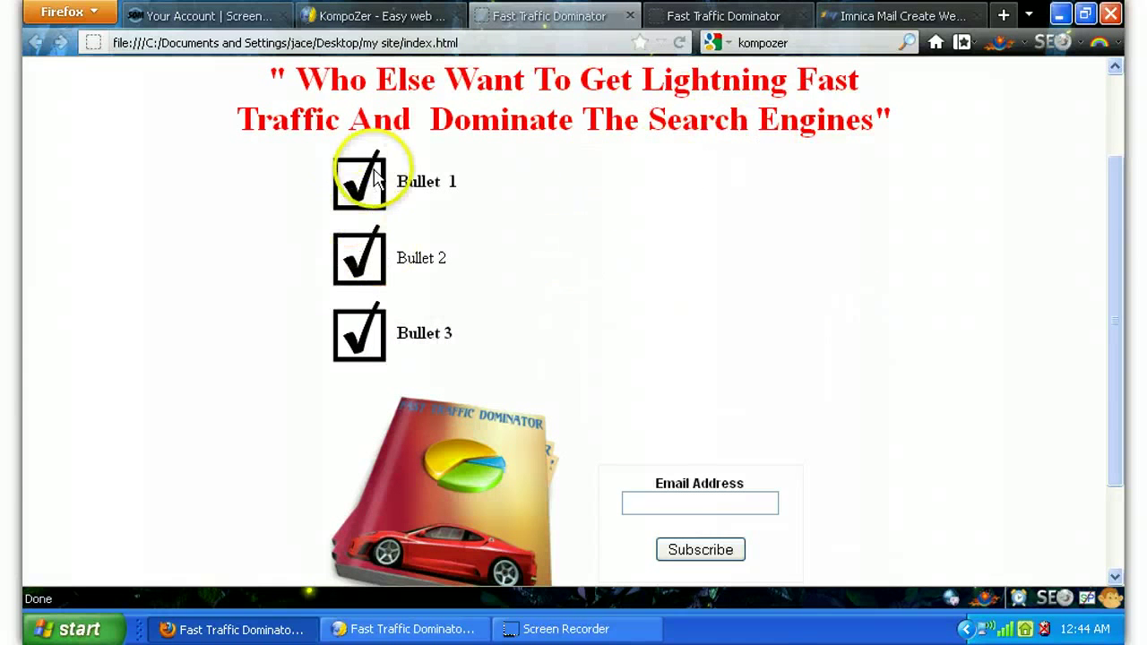
{"action": "left_click", "coordinate": [841, 218]}
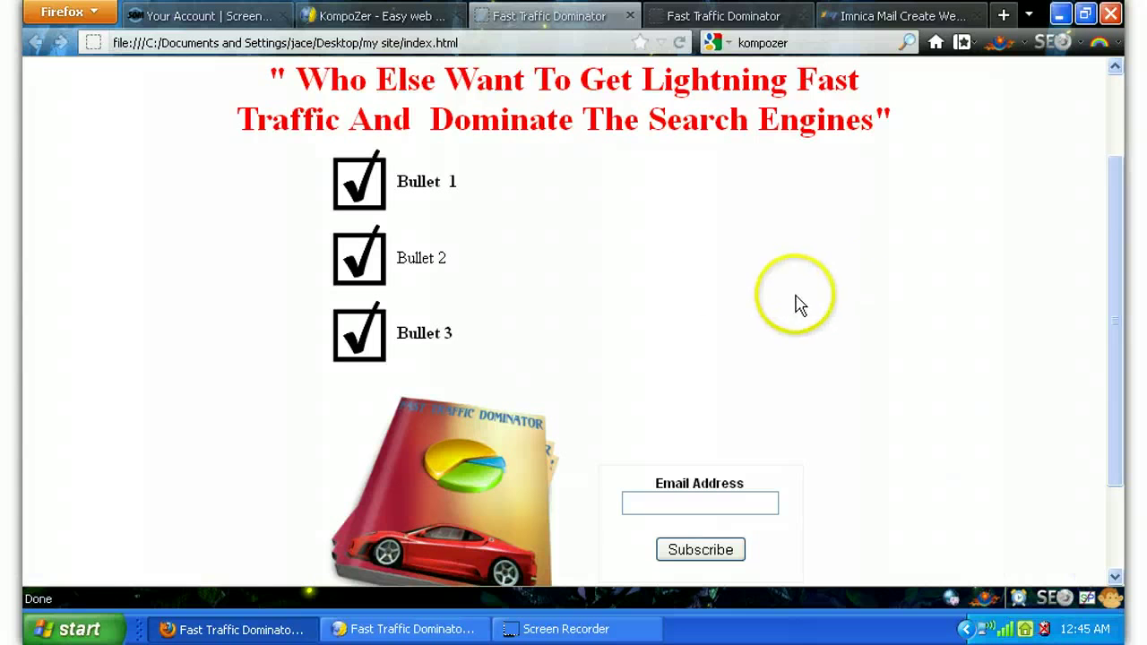
{"action": "scroll", "coordinate": [964, 295], "scroll_direction": "down", "scroll_amount": 3}
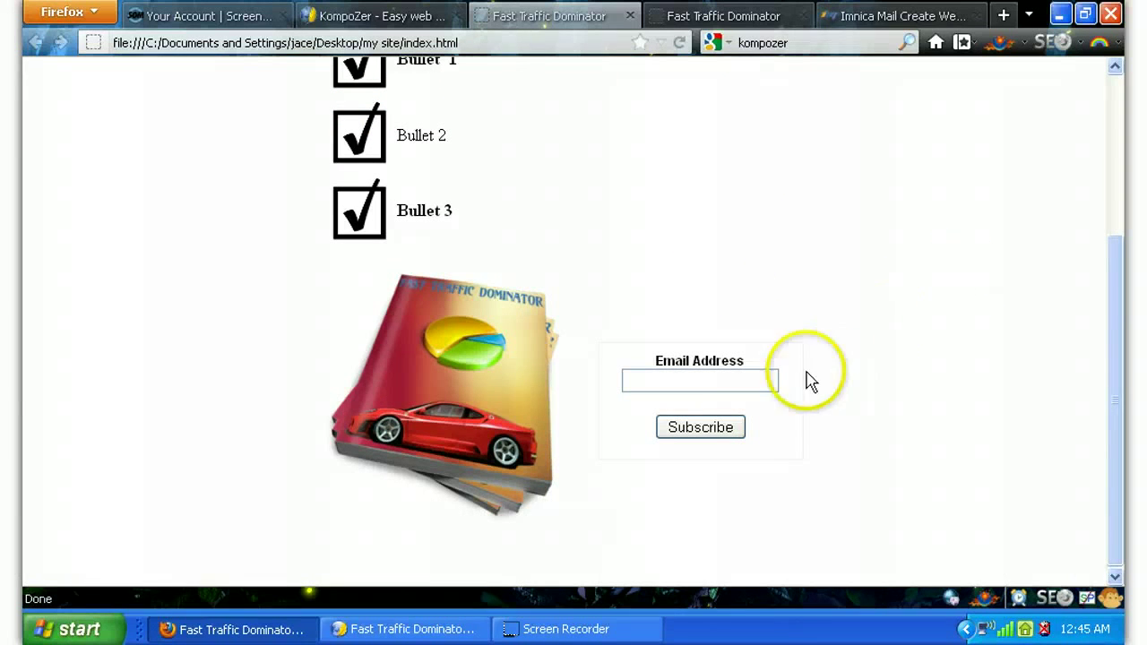
{"action": "left_click", "coordinate": [746, 379]}
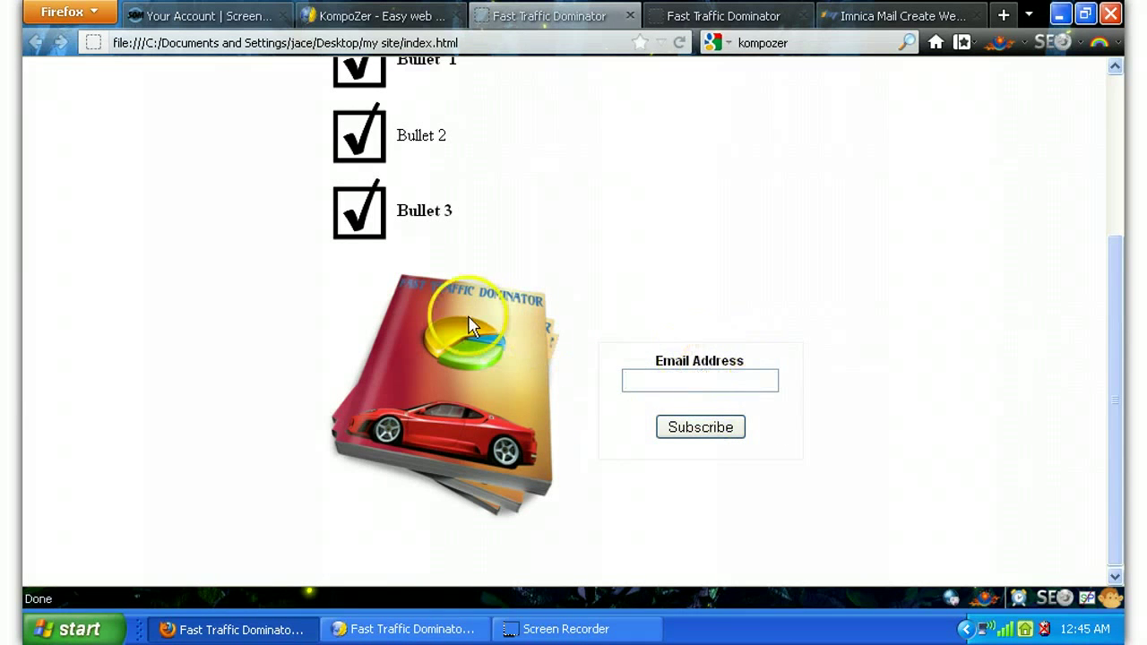
{"action": "scroll", "coordinate": [999, 401], "scroll_direction": "up", "scroll_amount": 5}
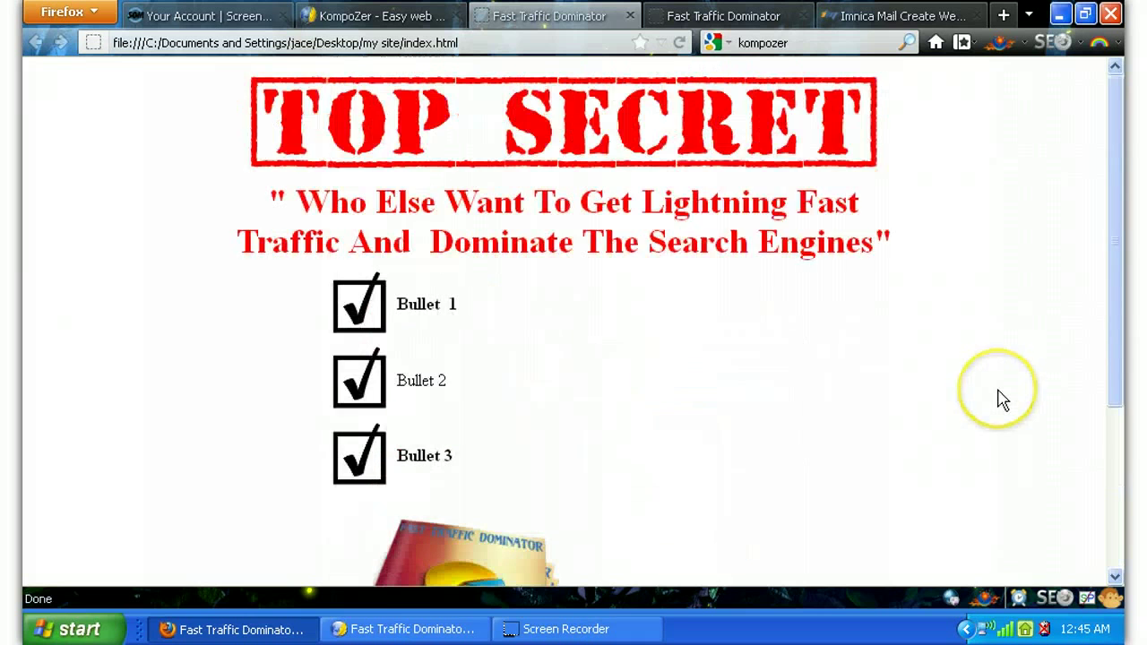
{"action": "scroll", "coordinate": [1002, 401], "scroll_direction": "down", "scroll_amount": 3}
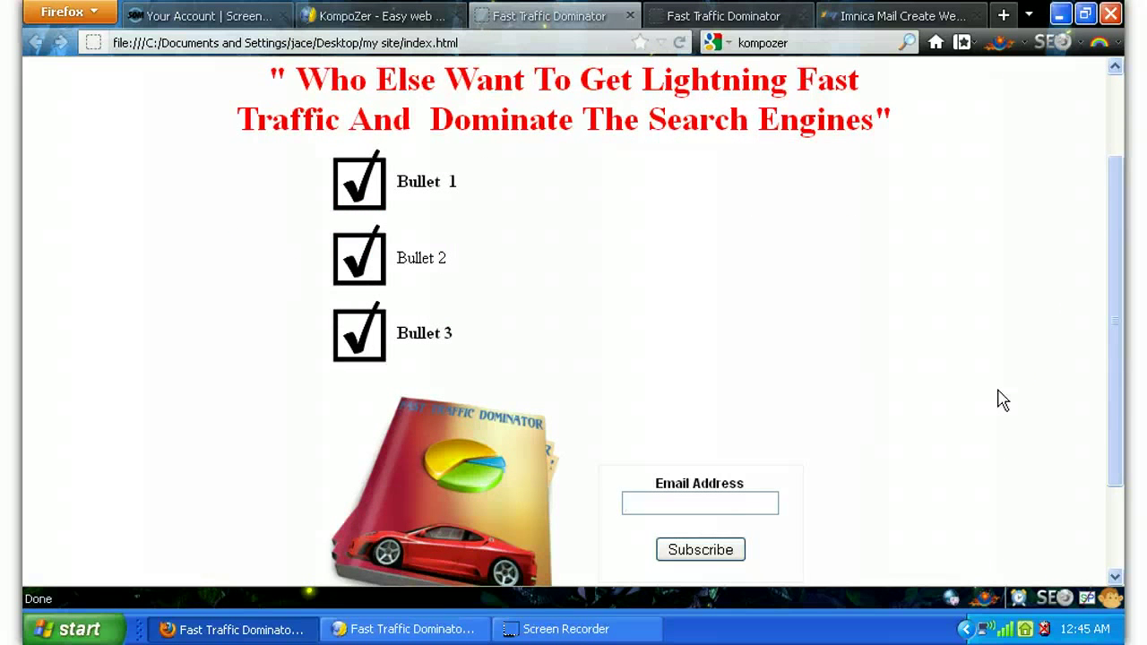
{"action": "scroll", "coordinate": [1002, 401], "scroll_direction": "up", "scroll_amount": 3}
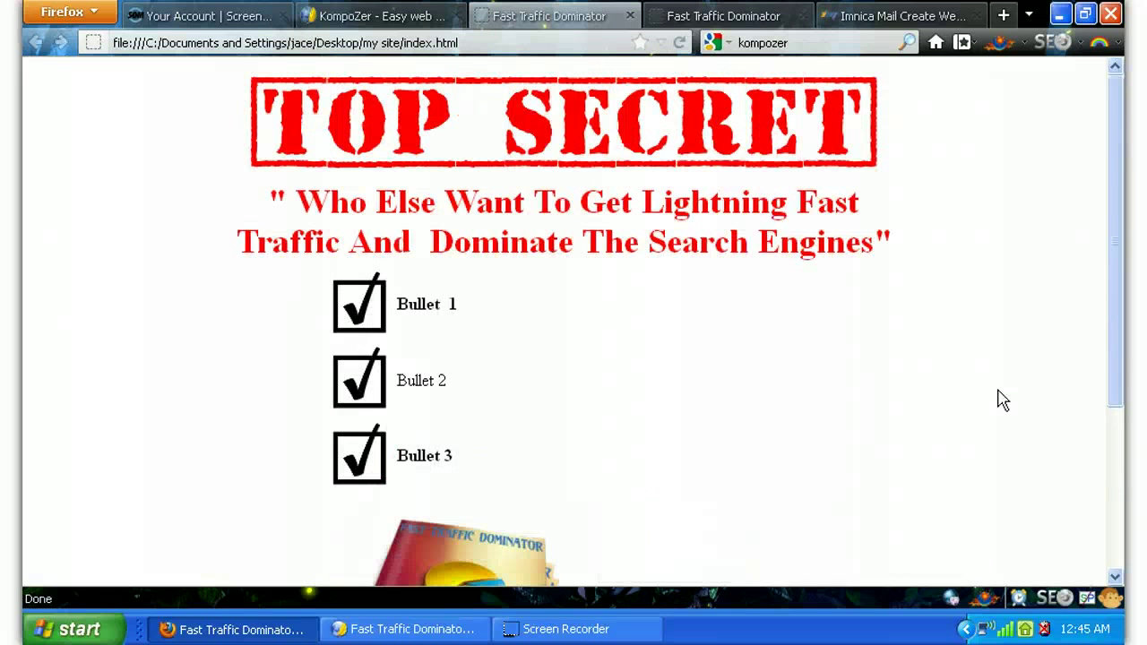
{"action": "scroll", "coordinate": [1002, 400], "scroll_direction": "down", "scroll_amount": 3}
{"action": "scroll", "coordinate": [1003, 400], "scroll_direction": "up", "scroll_amount": 3}
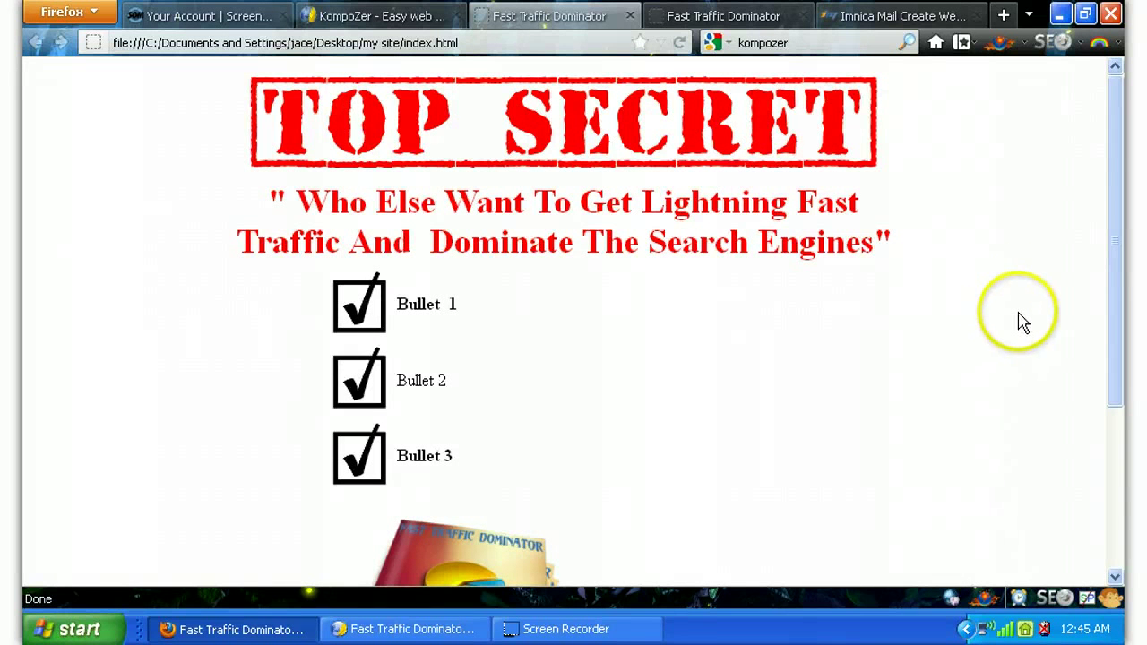
{"action": "scroll", "coordinate": [1016, 321], "scroll_direction": "down", "scroll_amount": 2}
{"action": "scroll", "coordinate": [1016, 320], "scroll_direction": "up", "scroll_amount": 2}
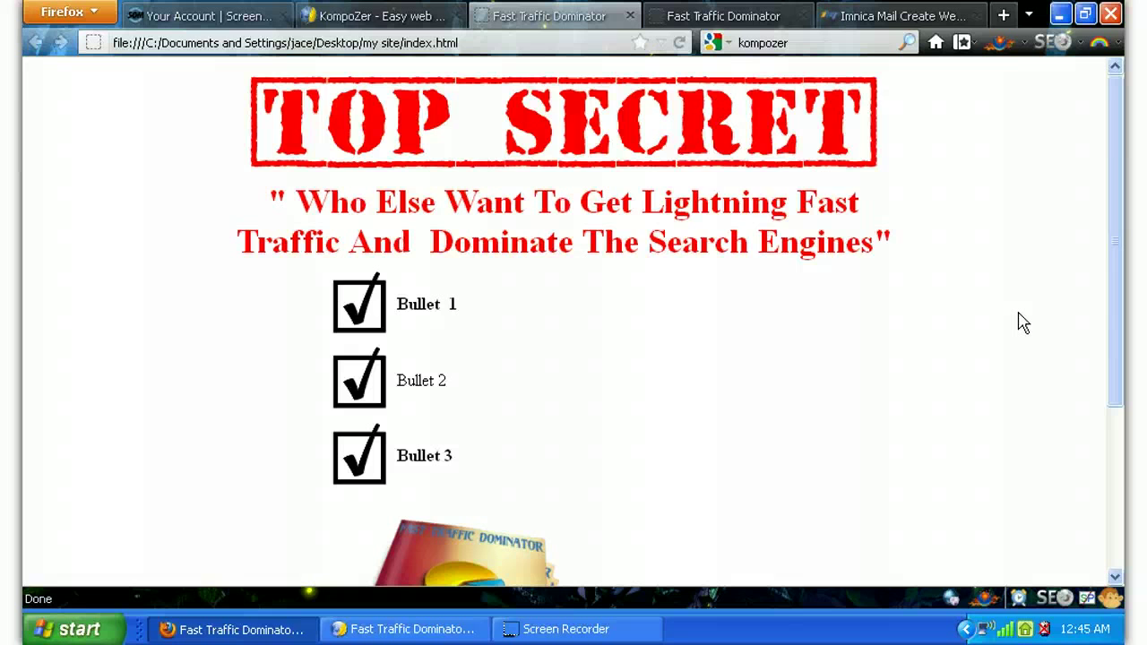
{"action": "scroll", "coordinate": [1024, 323], "scroll_direction": "down", "scroll_amount": 2}
{"action": "scroll", "coordinate": [1023, 323], "scroll_direction": "down", "scroll_amount": 2}
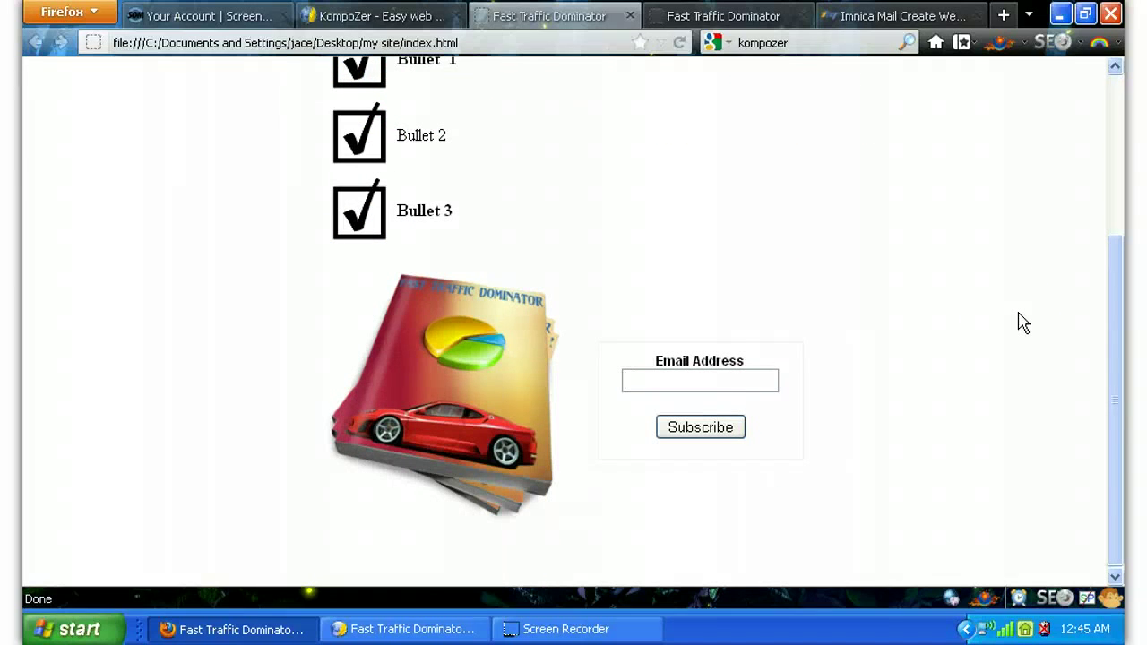
{"action": "left_click", "coordinate": [986, 301]}
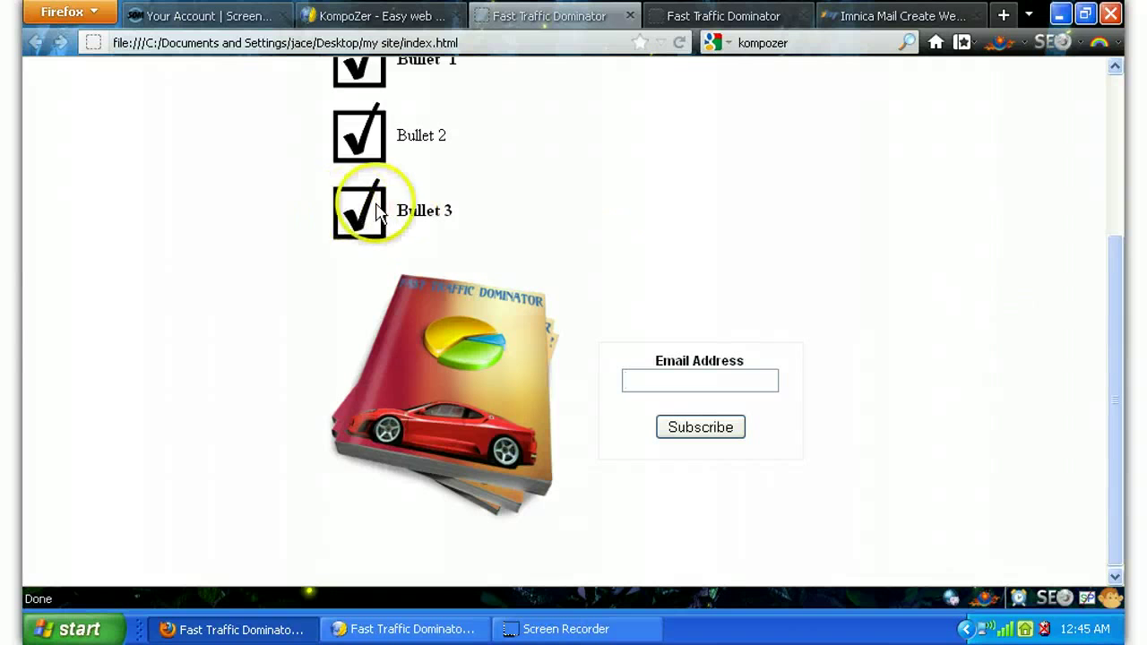
{"action": "left_click_drag", "start_coordinate": [393, 208], "coordinate": [807, 217]}
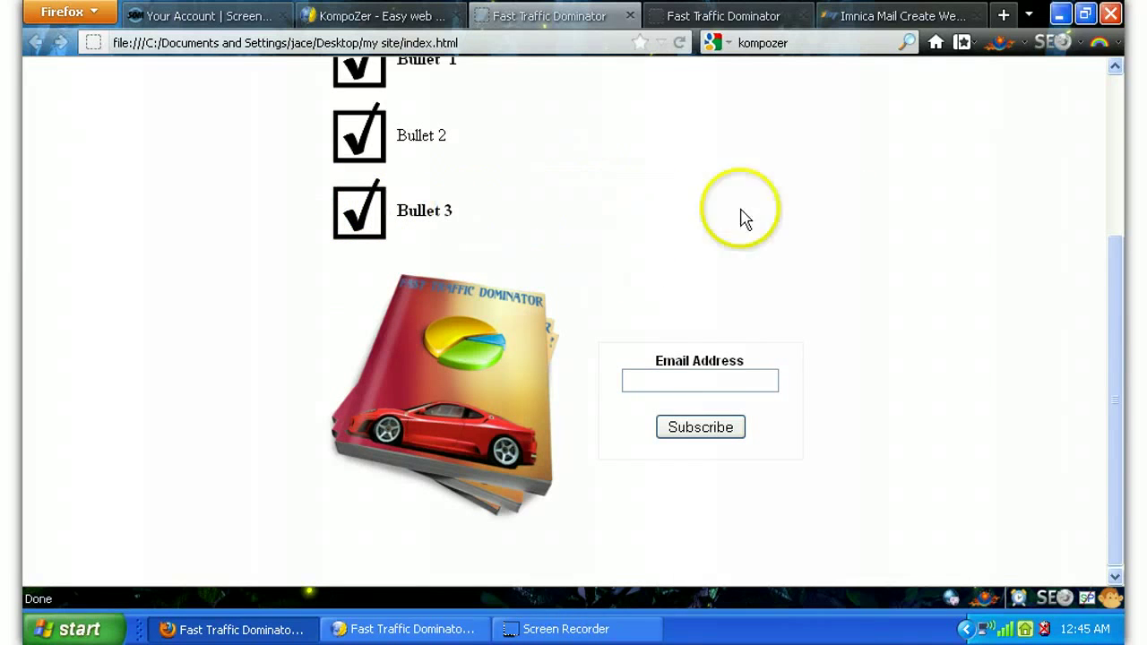
{"action": "scroll", "coordinate": [973, 249], "scroll_direction": "up", "scroll_amount": 3}
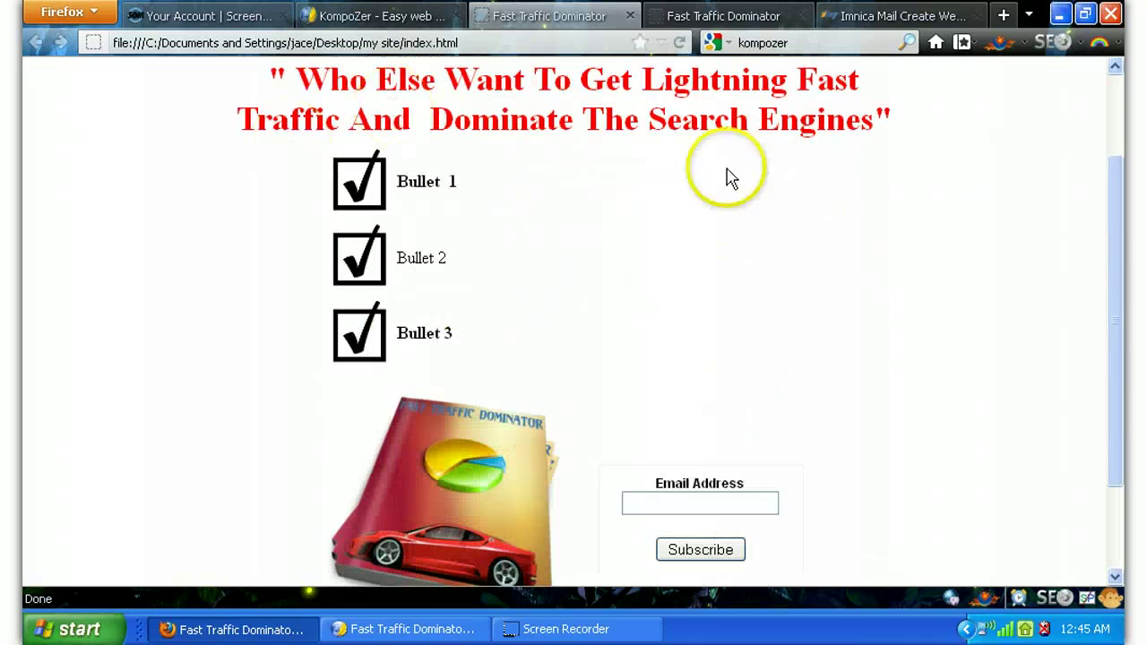
{"action": "scroll", "coordinate": [1039, 224], "scroll_direction": "down", "scroll_amount": 3}
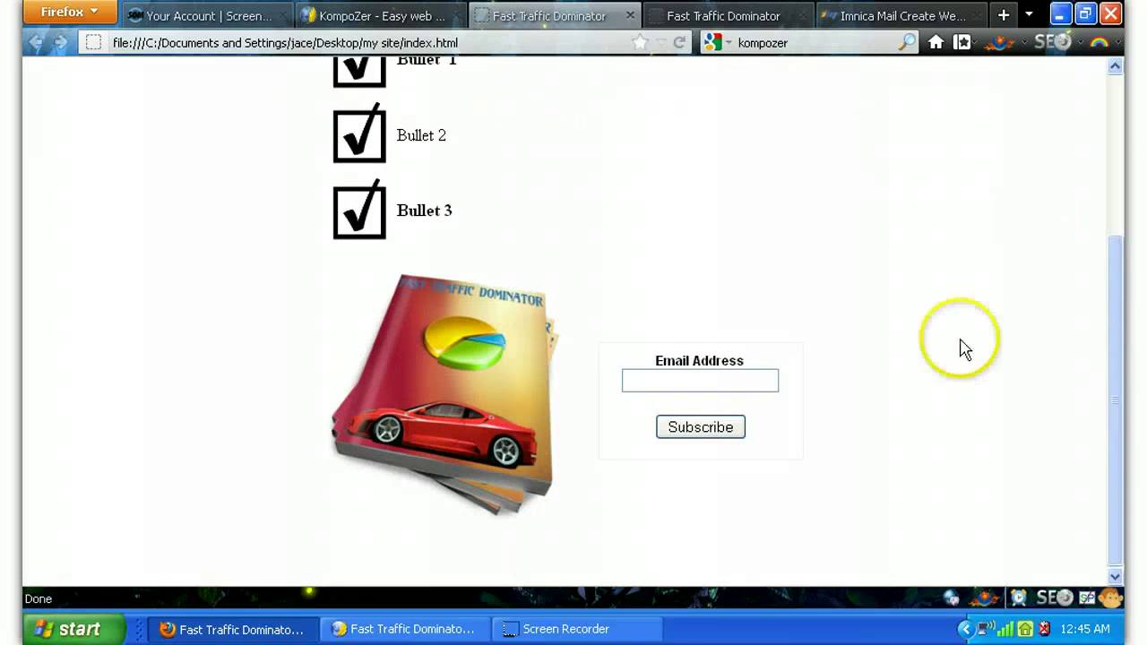
{"action": "left_click", "coordinate": [752, 381]}
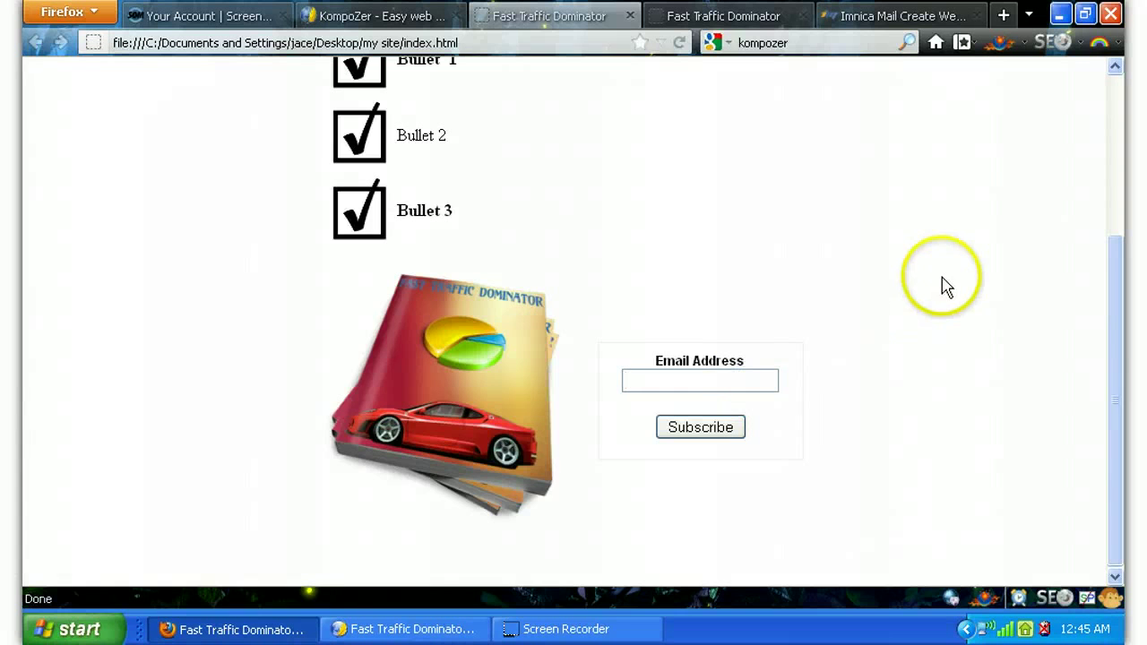
{"action": "scroll", "coordinate": [952, 300], "scroll_direction": "up", "scroll_amount": 3}
{"action": "scroll", "coordinate": [955, 304], "scroll_direction": "down", "scroll_amount": 3}
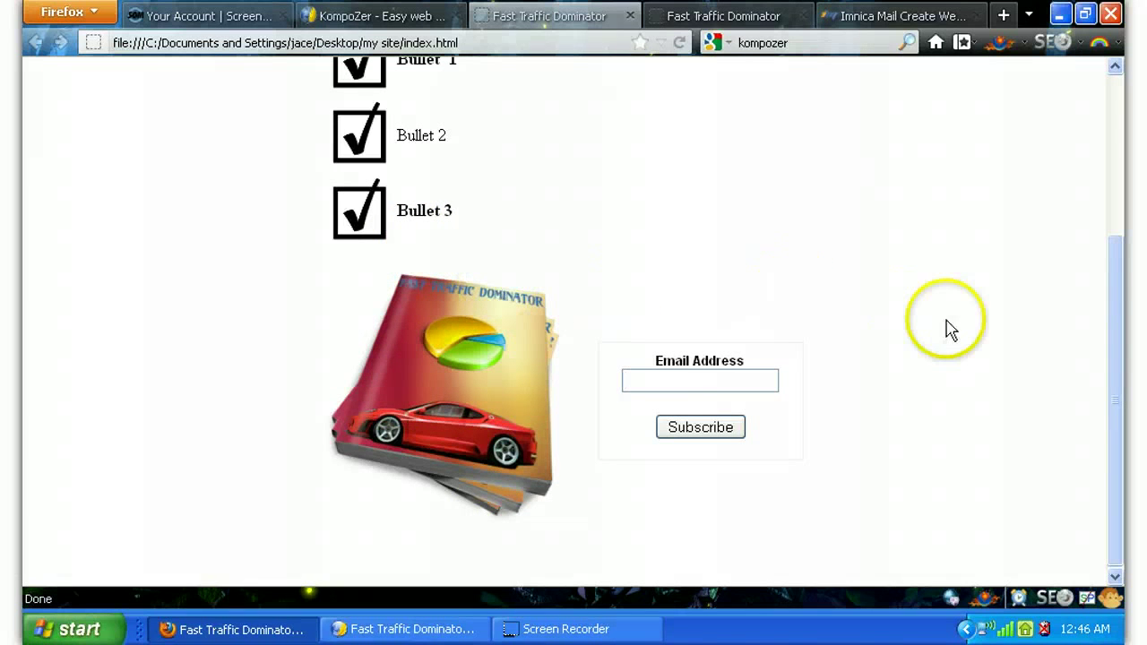
{"action": "scroll", "coordinate": [933, 412], "scroll_direction": "up", "scroll_amount": 2}
{"action": "scroll", "coordinate": [933, 411], "scroll_direction": "down", "scroll_amount": 2}
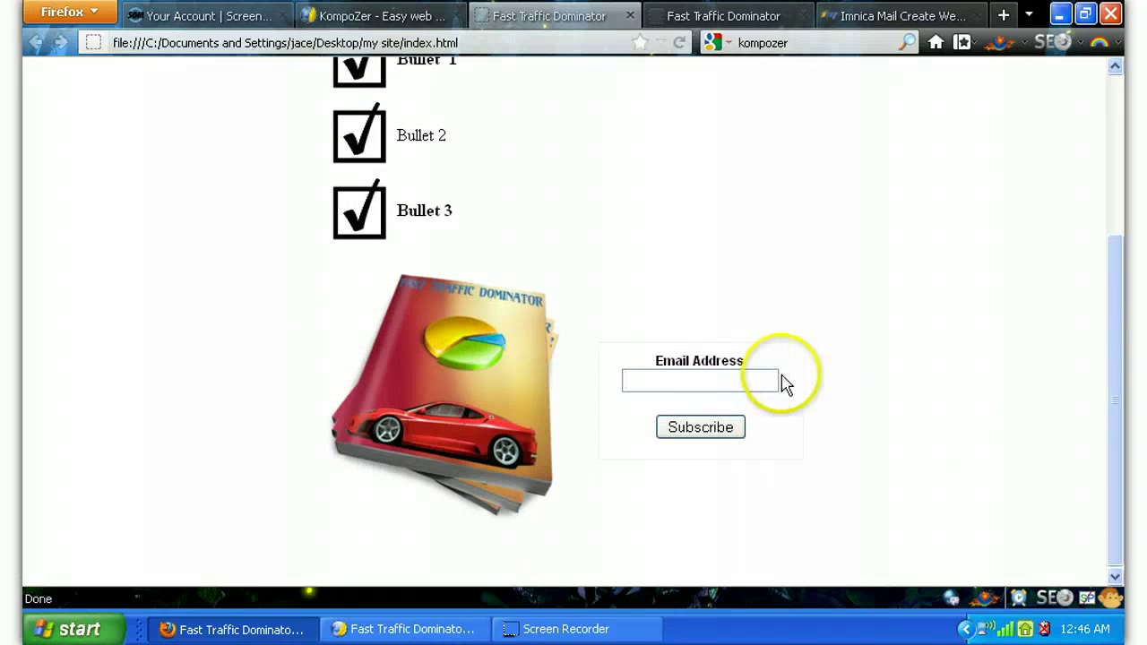
Review the headline, bullets, product image and email sign-up box in Firefox, and switch back to KompoZer.
{"action": "left_click", "coordinate": [753, 378]}
{"action": "left_click", "coordinate": [918, 366]}
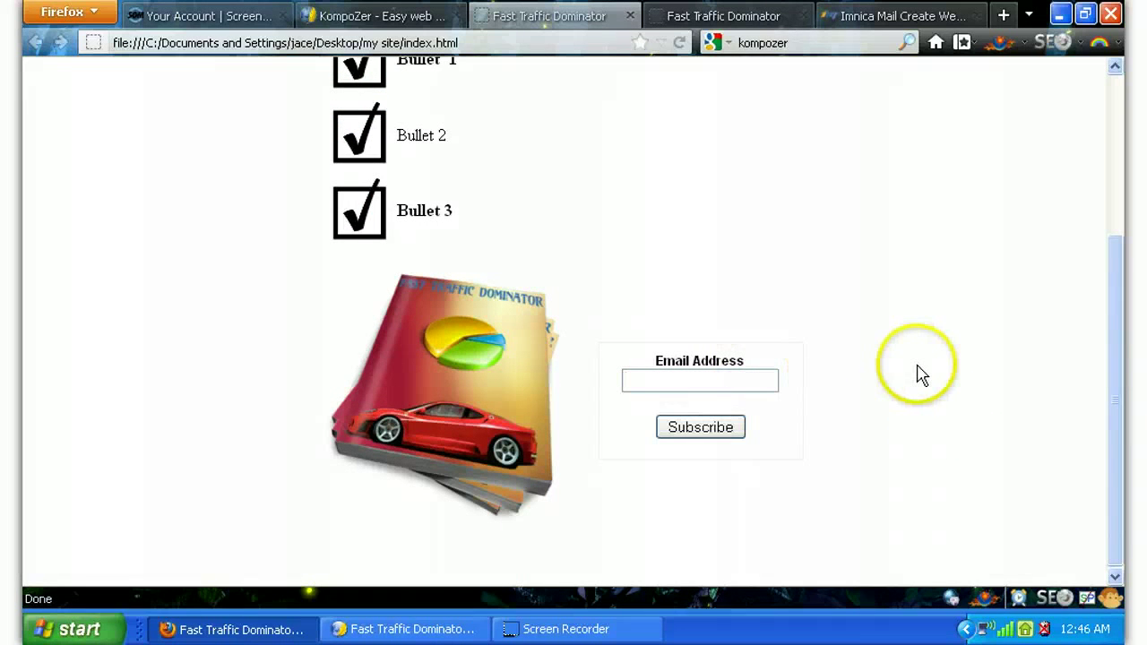
{"action": "scroll", "coordinate": [923, 412], "scroll_direction": "up", "scroll_amount": 2}
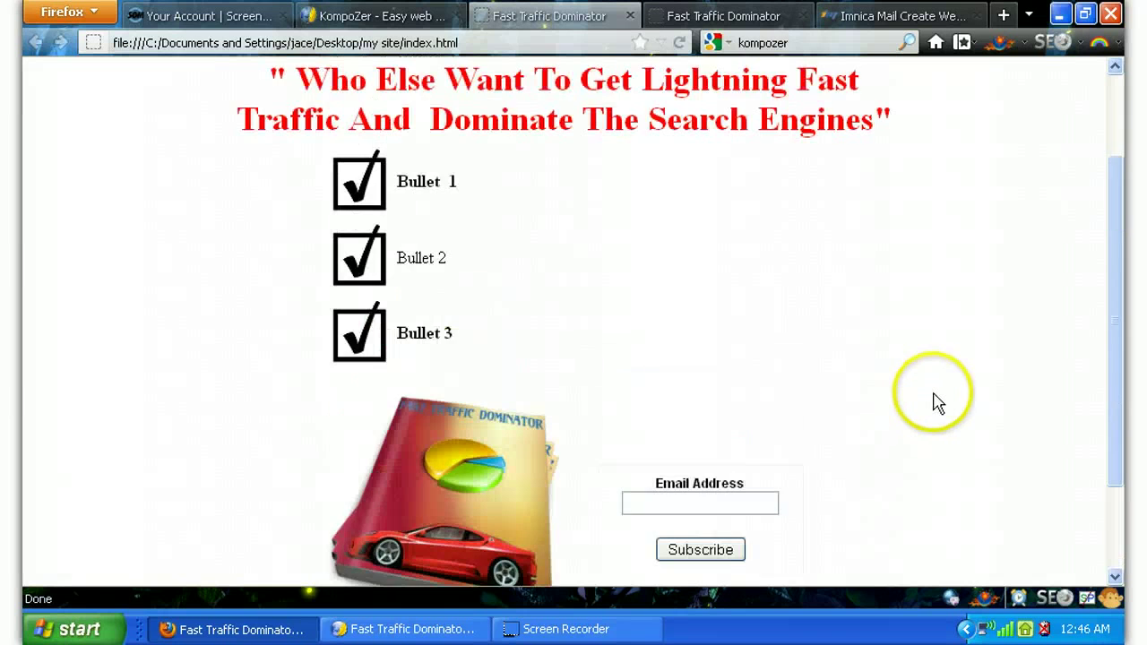
{"action": "scroll", "coordinate": [938, 403], "scroll_direction": "up", "scroll_amount": 2}
{"action": "scroll", "coordinate": [938, 403], "scroll_direction": "down", "scroll_amount": 4}
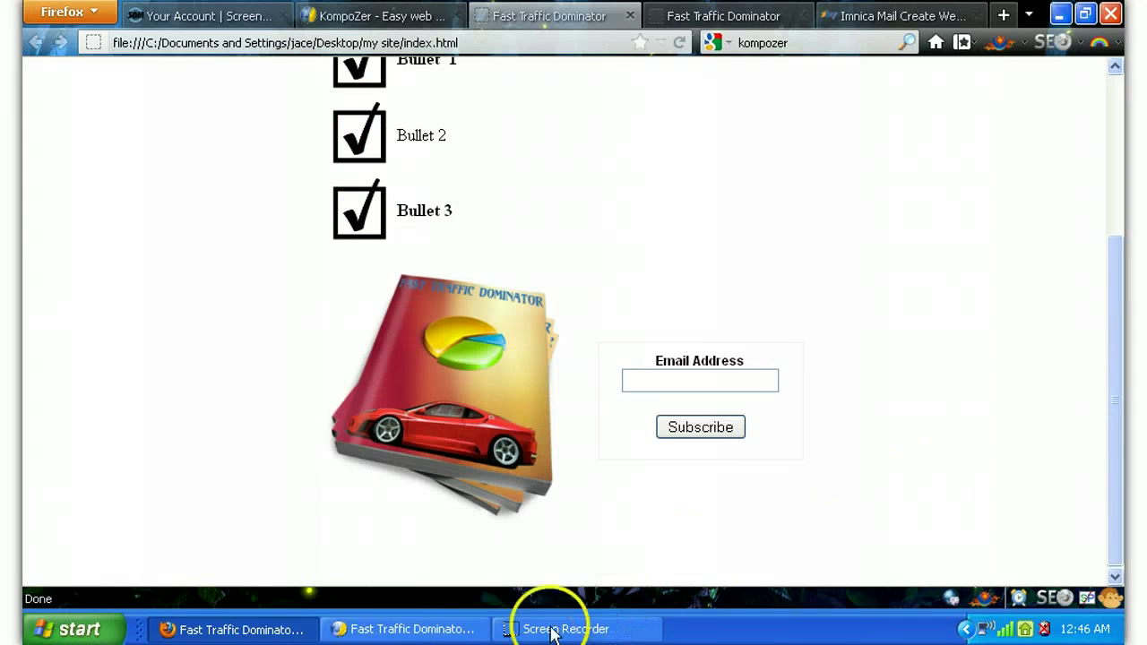
{"action": "left_click", "coordinate": [405, 631]}
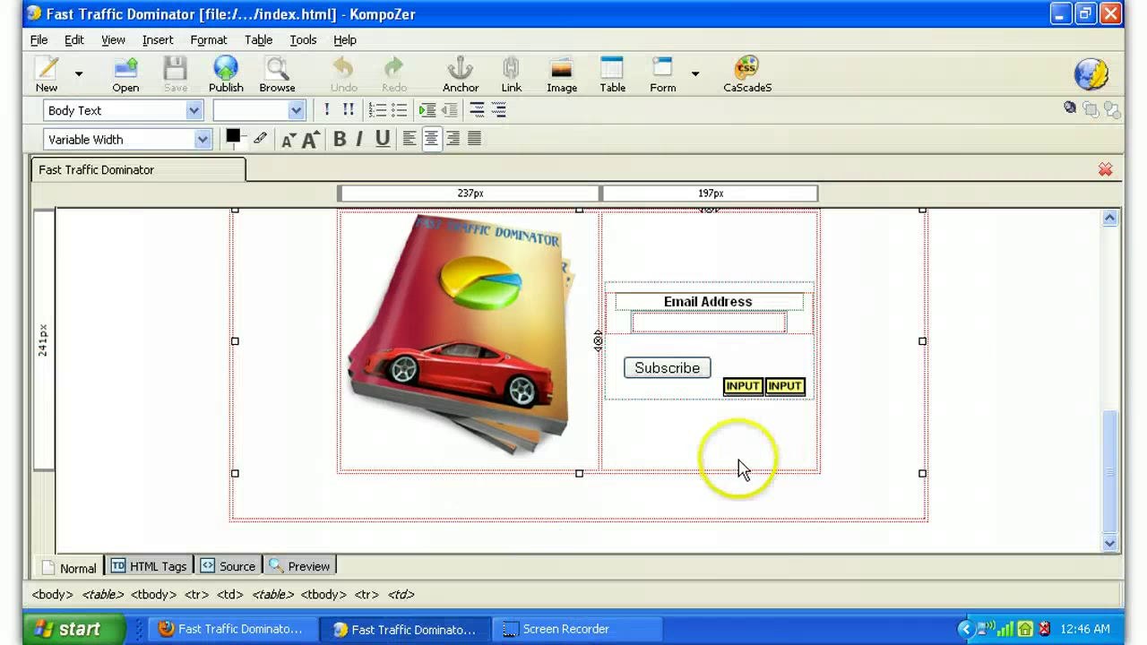
{"action": "left_click", "coordinate": [584, 516]}
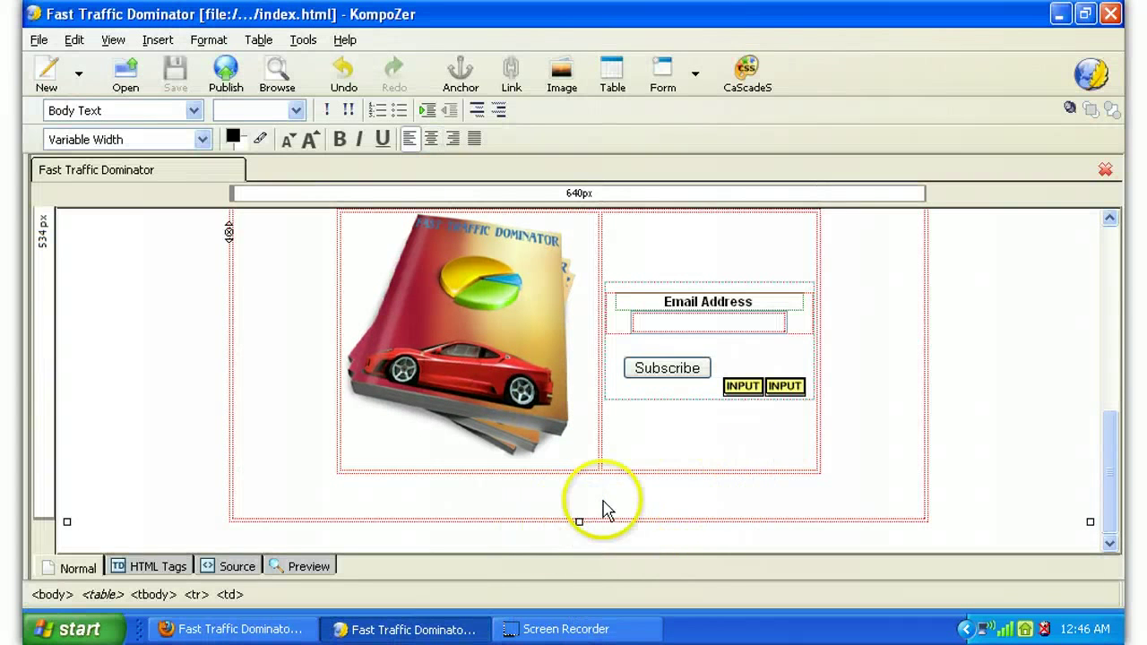
{"action": "left_click", "coordinate": [858, 494]}
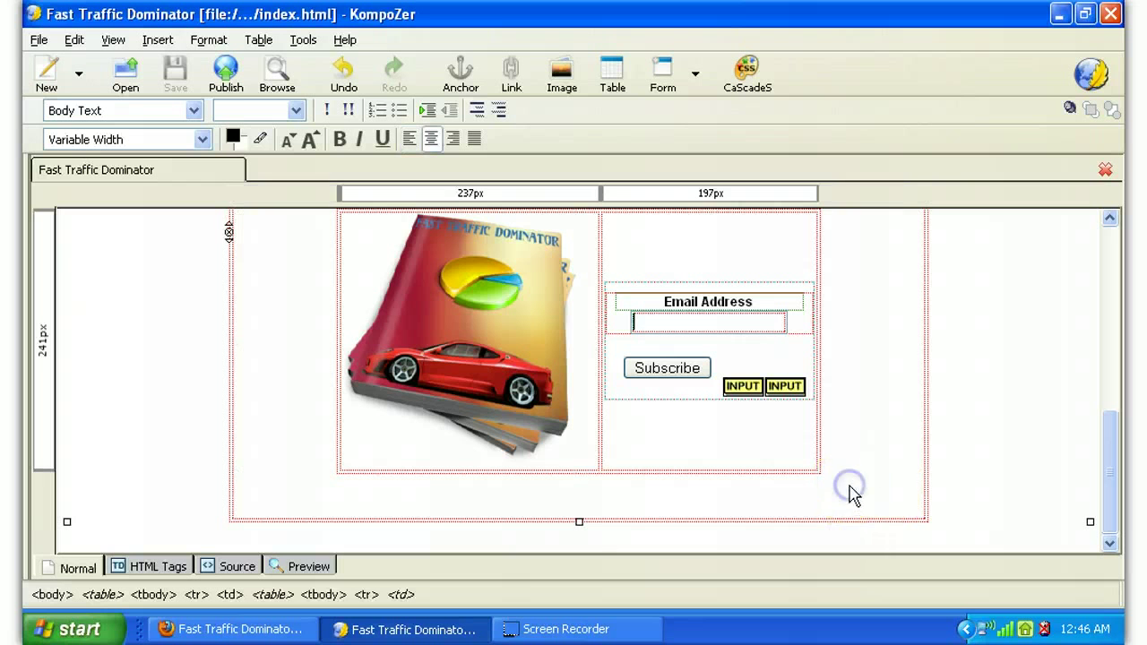
{"action": "left_click", "coordinate": [586, 523]}
{"action": "left_click", "coordinate": [830, 518]}
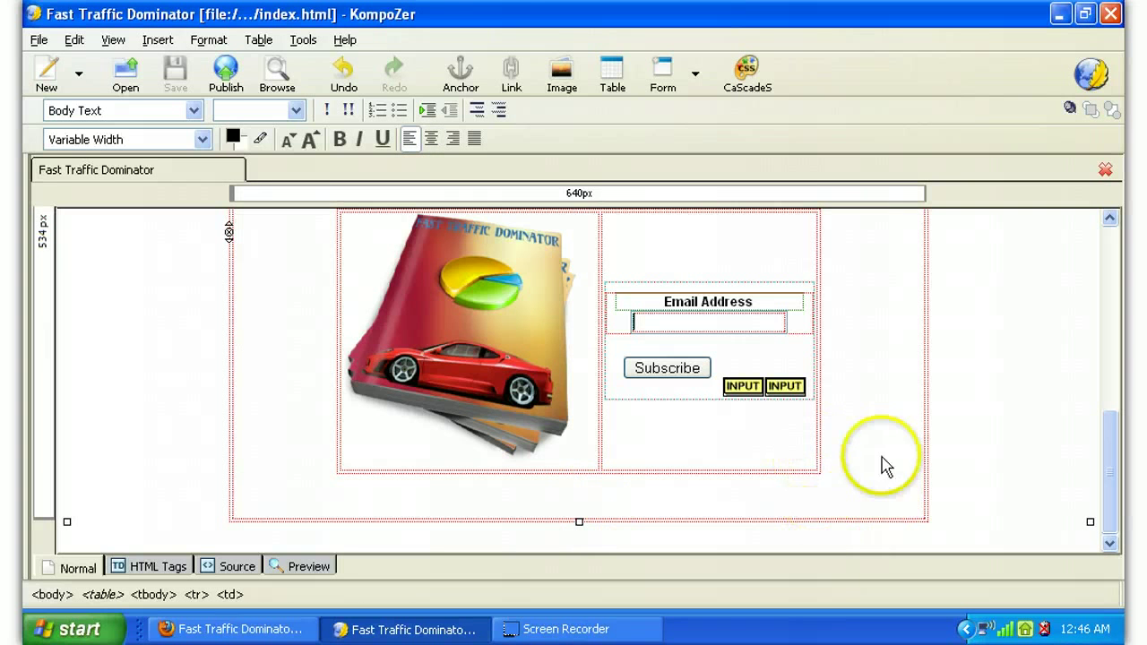
{"action": "double_click", "coordinate": [913, 507]}
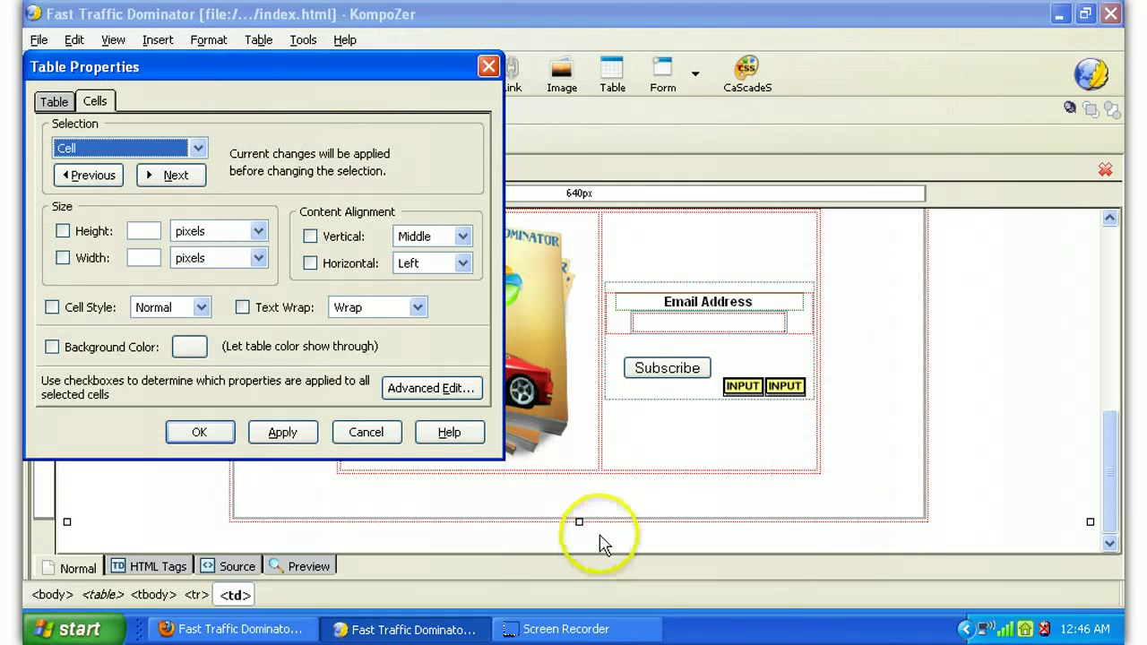
{"action": "left_click", "coordinate": [489, 66]}
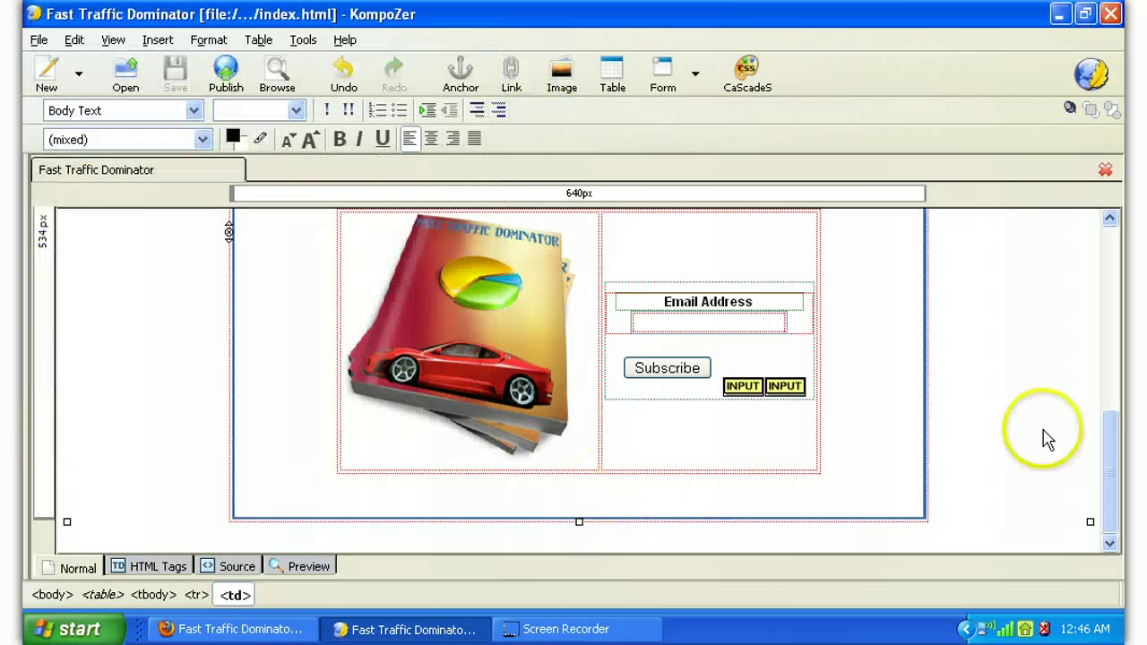
Add a blank line inside the outer page table, beneath the nested table holding the product image and opt-in form.
{"action": "left_click", "coordinate": [717, 549]}
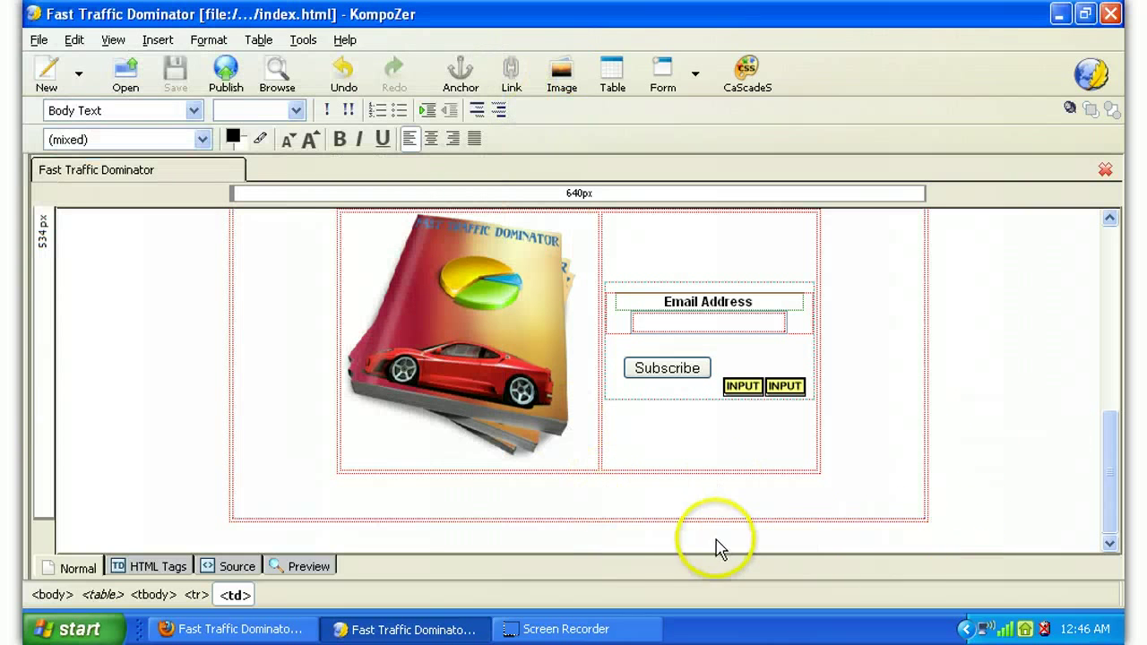
{"action": "left_click", "coordinate": [653, 541]}
{"action": "left_click", "coordinate": [987, 509]}
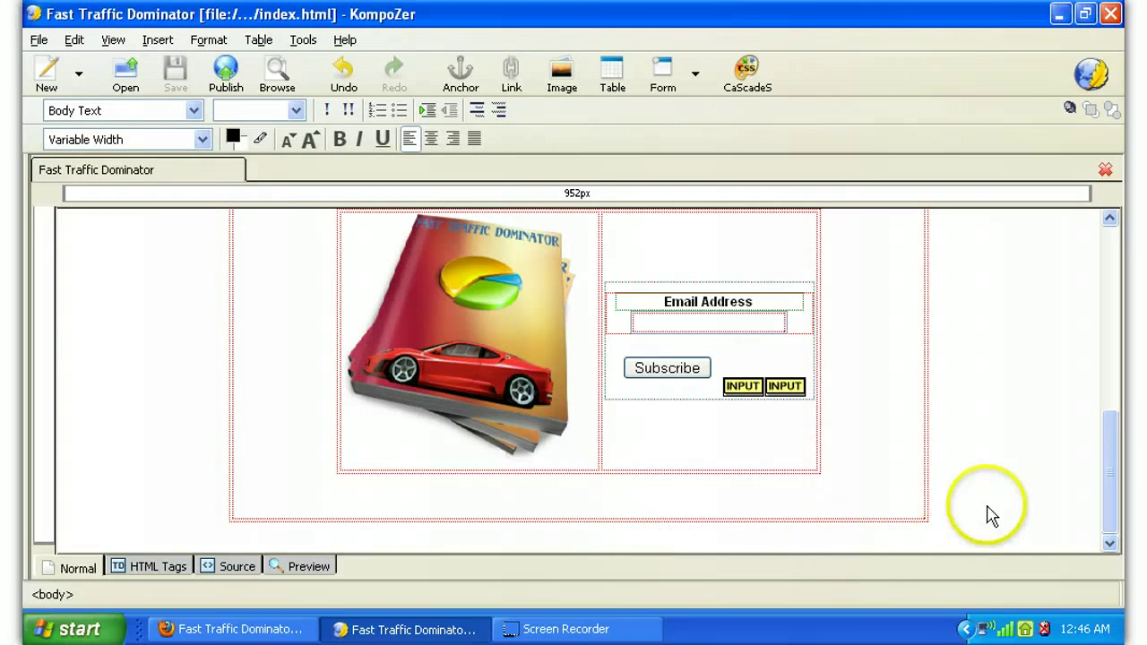
{"action": "key", "text": "Return"}
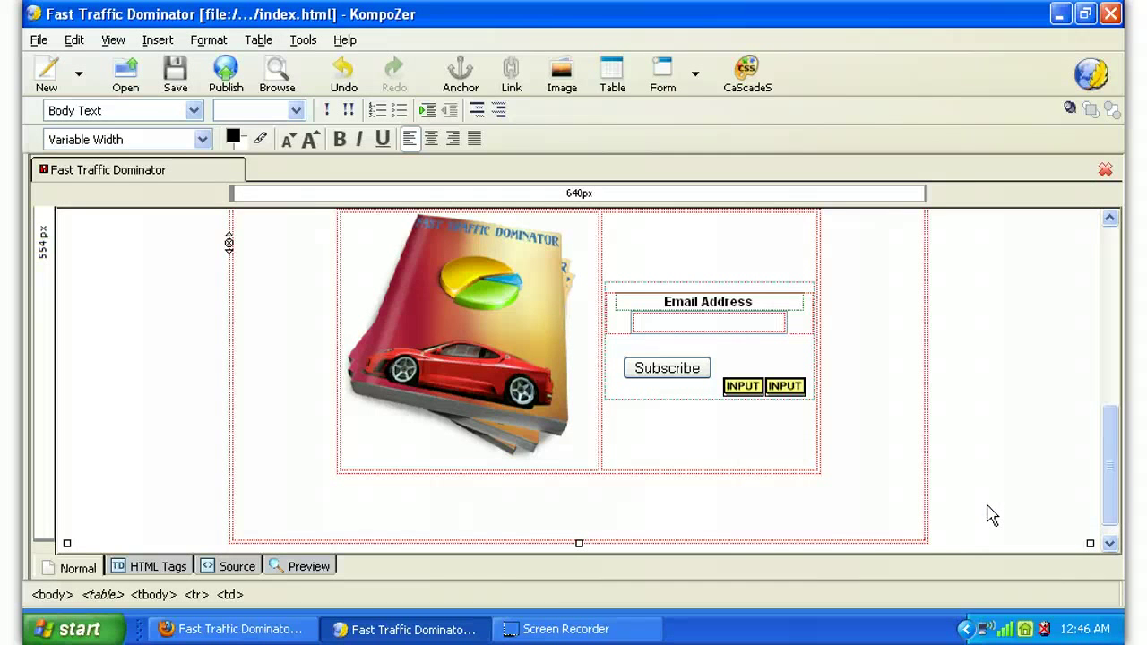
{"action": "left_click", "coordinate": [242, 503]}
{"action": "scroll", "coordinate": [1017, 419], "scroll_direction": "up", "scroll_amount": 5}
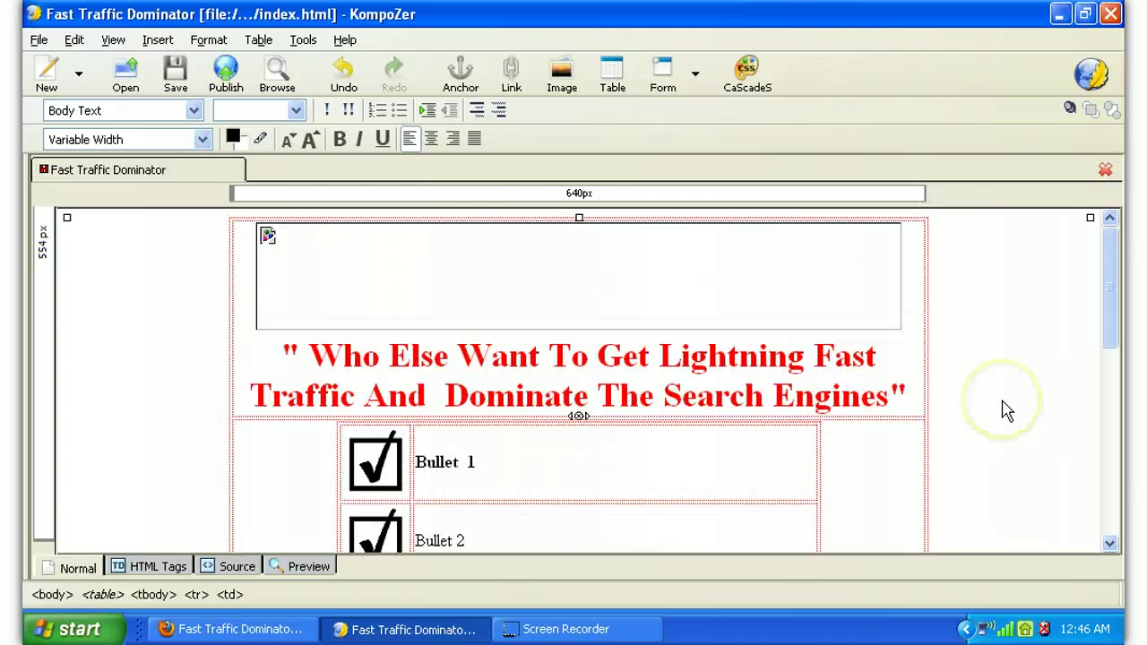